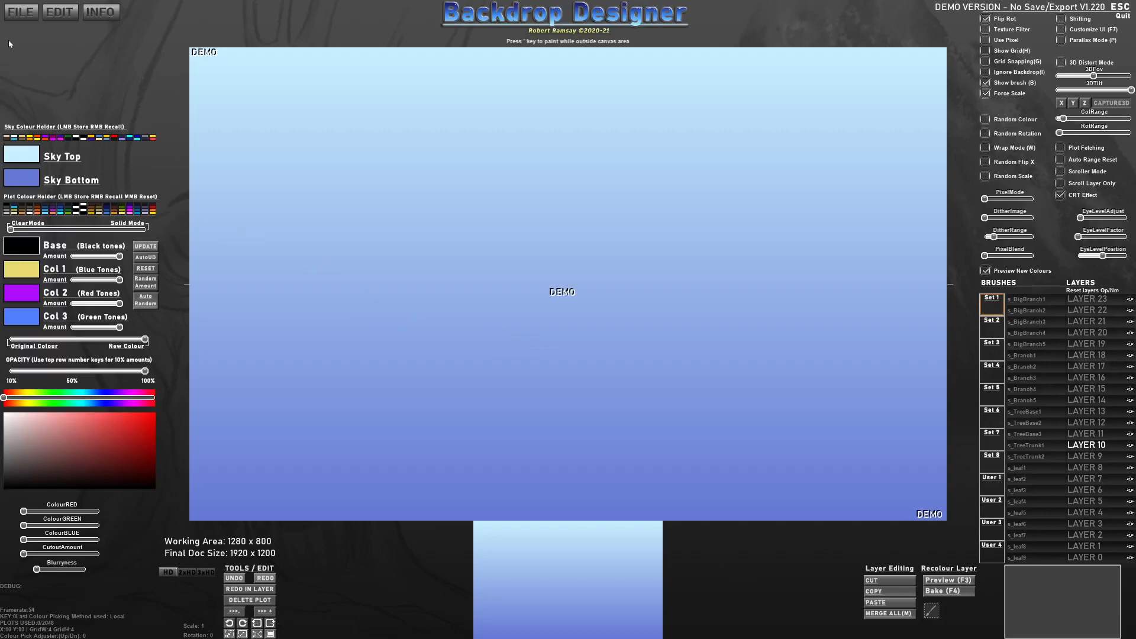
Look through the file, edit and info commands, read the shortcut keys and workflow in the help panel, and close it.
left_click(18, 16)
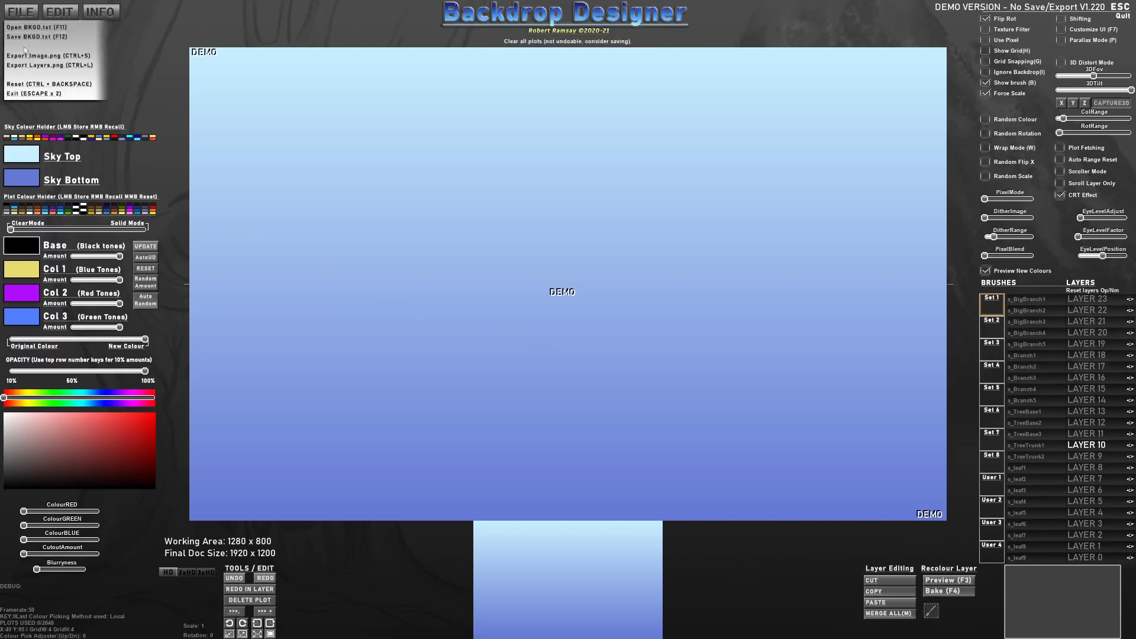
left_click(48, 10)
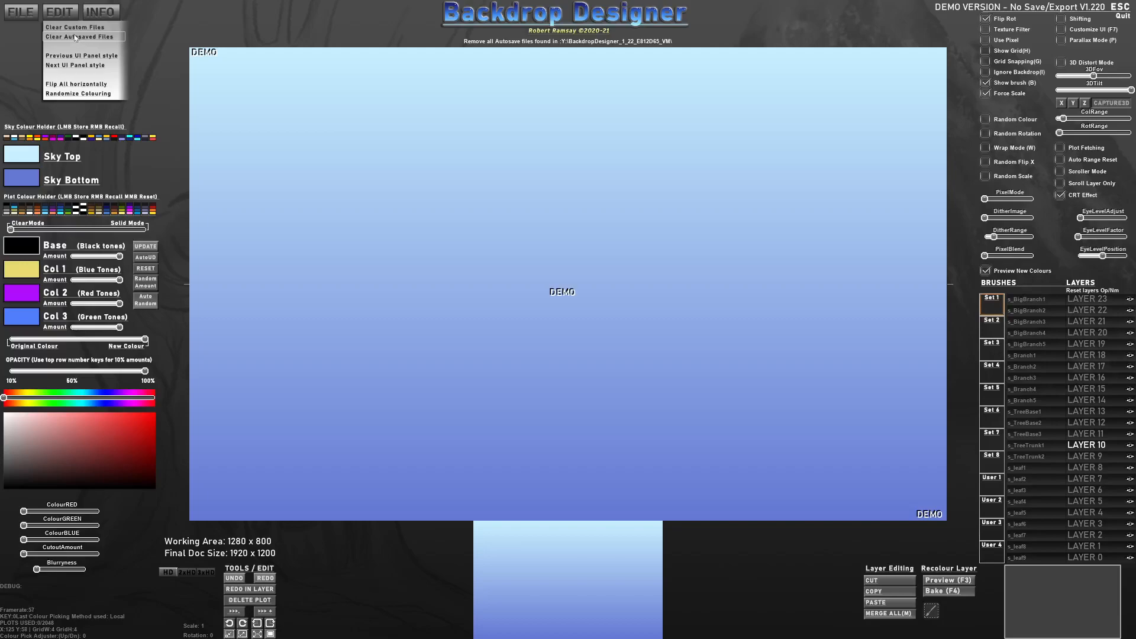
left_click(98, 13)
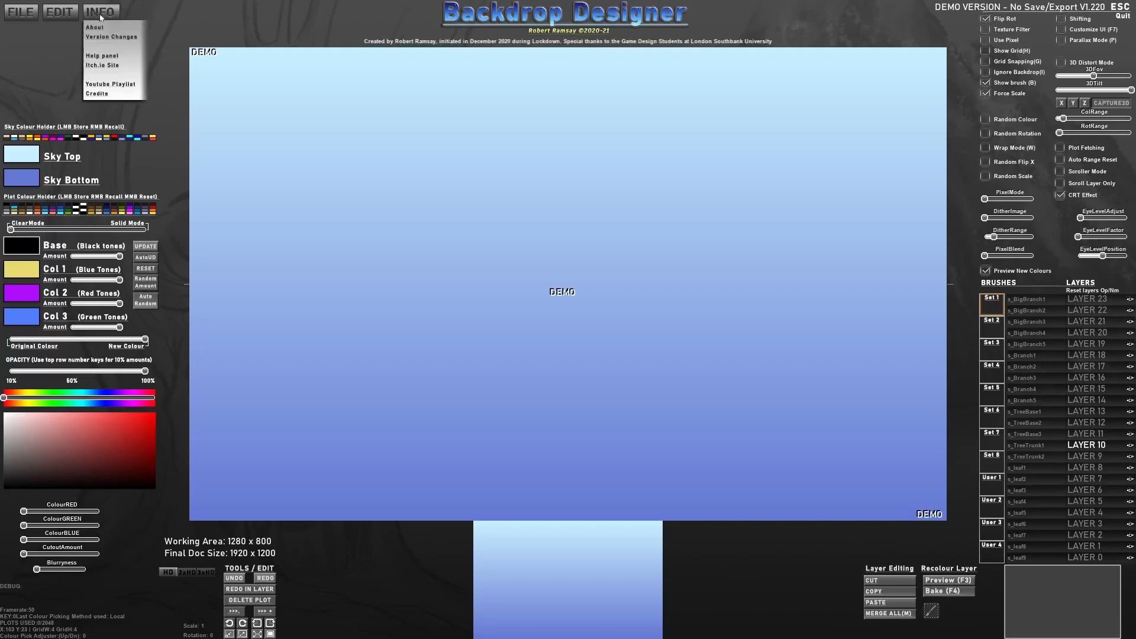
left_click(108, 59)
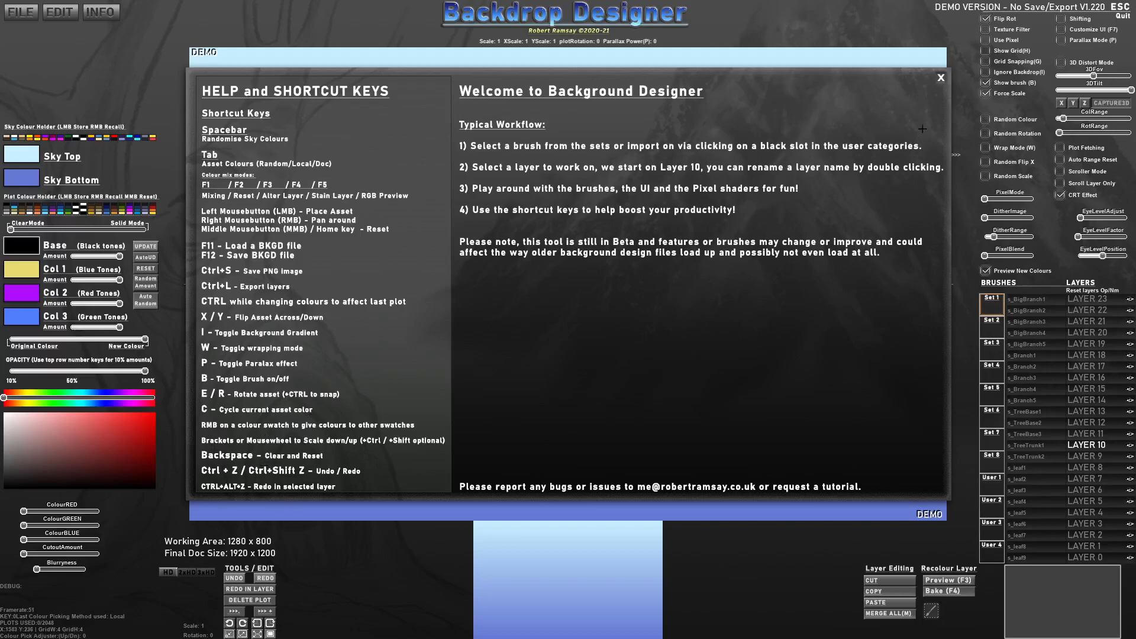
left_click(940, 78)
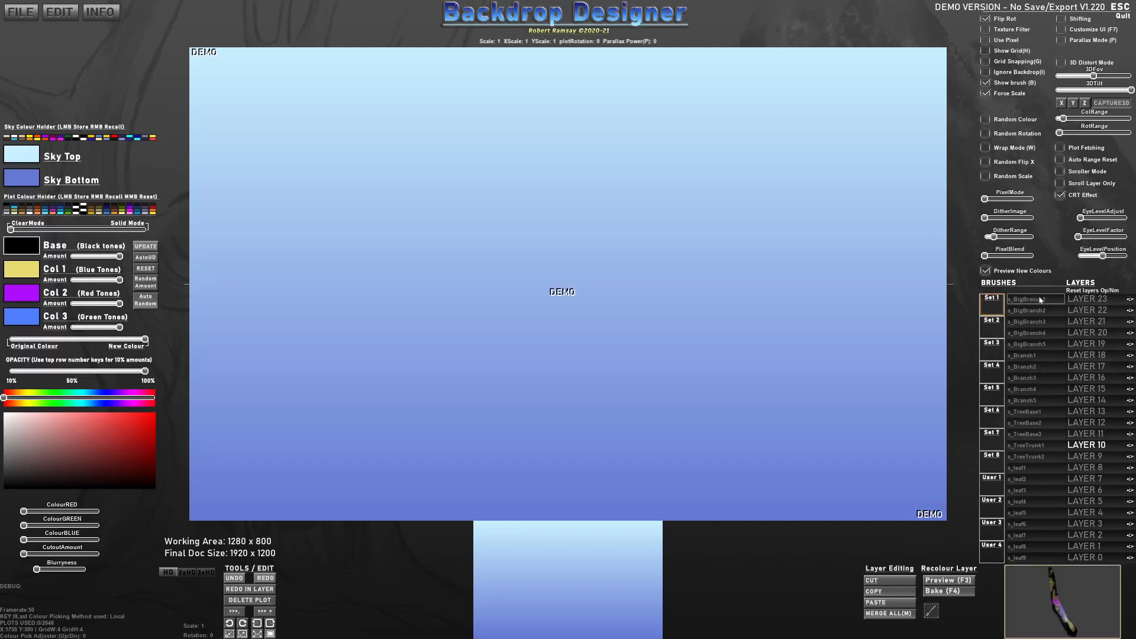
Choose the s_BigBranch1 brush and scale it down to 0.50.
scroll(522, 296, "down", 7)
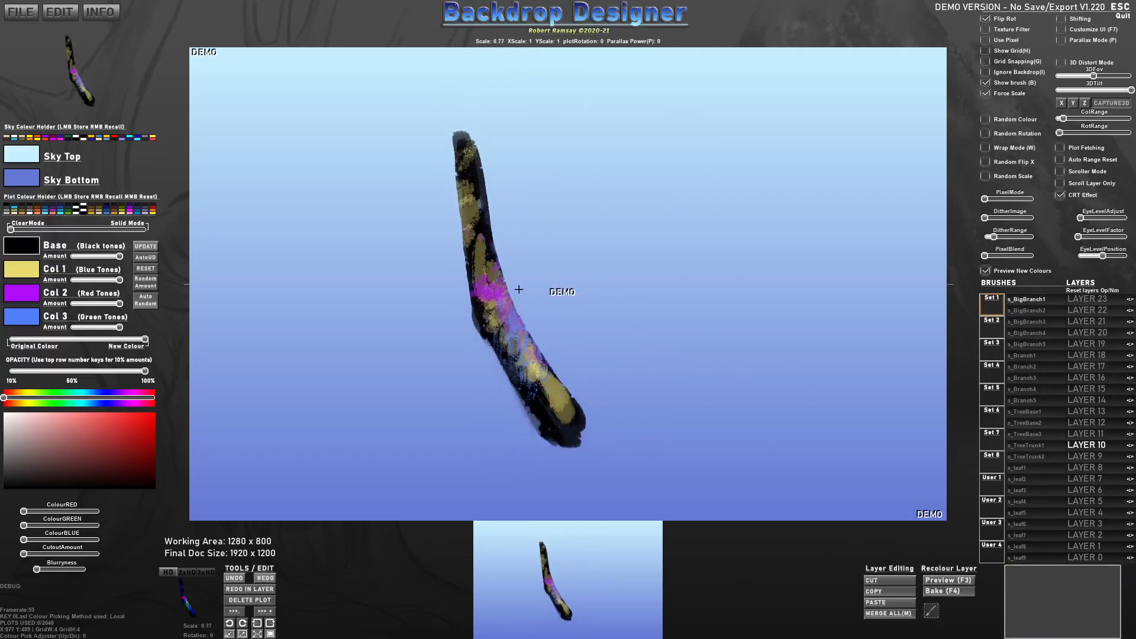
scroll(502, 272, "up", 3)
scroll(493, 256, "up", 2)
scroll(491, 253, "down", 10)
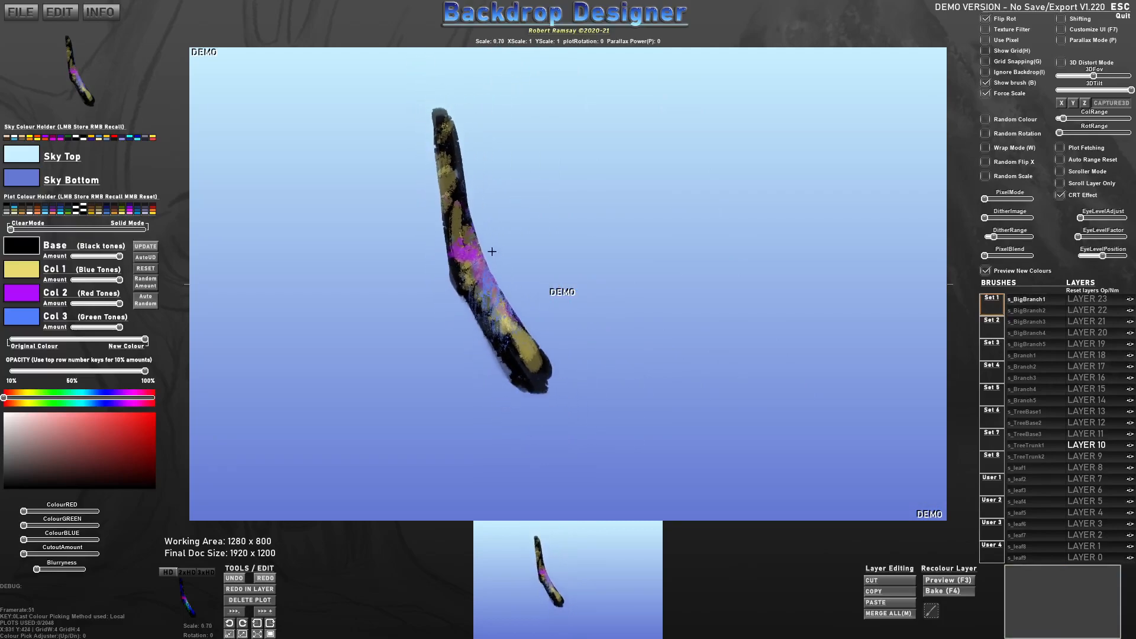
scroll(492, 252, "down", 10)
scroll(492, 251, "up", 20)
scroll(491, 251, "down", 20)
scroll(492, 251, "up", 10)
scroll(491, 252, "down", 12)
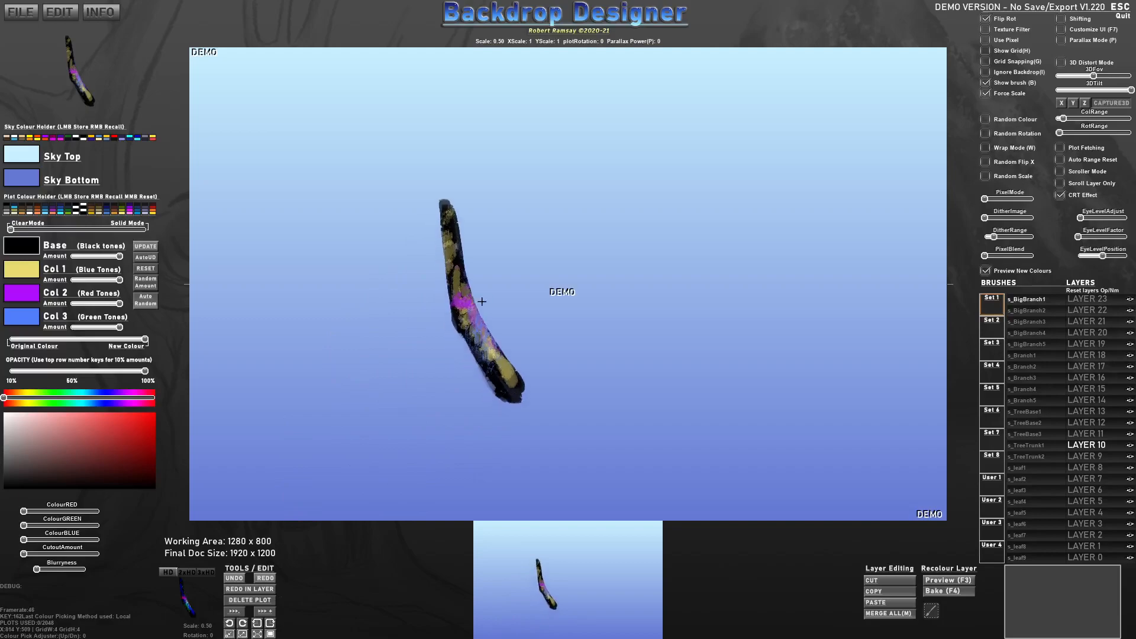
scroll(467, 222, "up", 10)
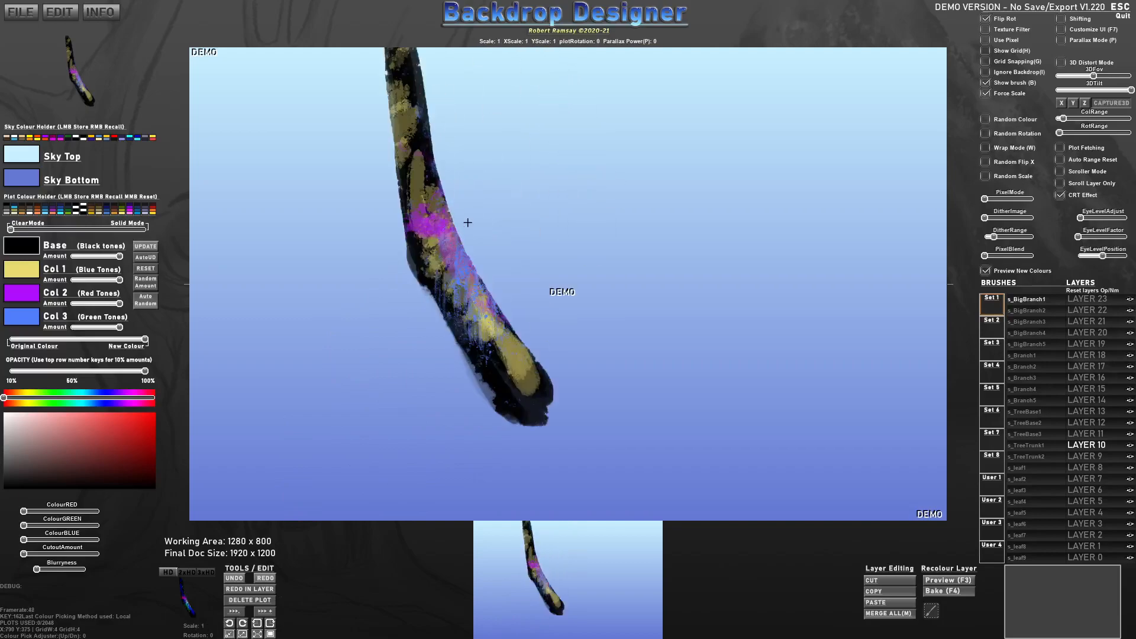
scroll(467, 223, "down", 10)
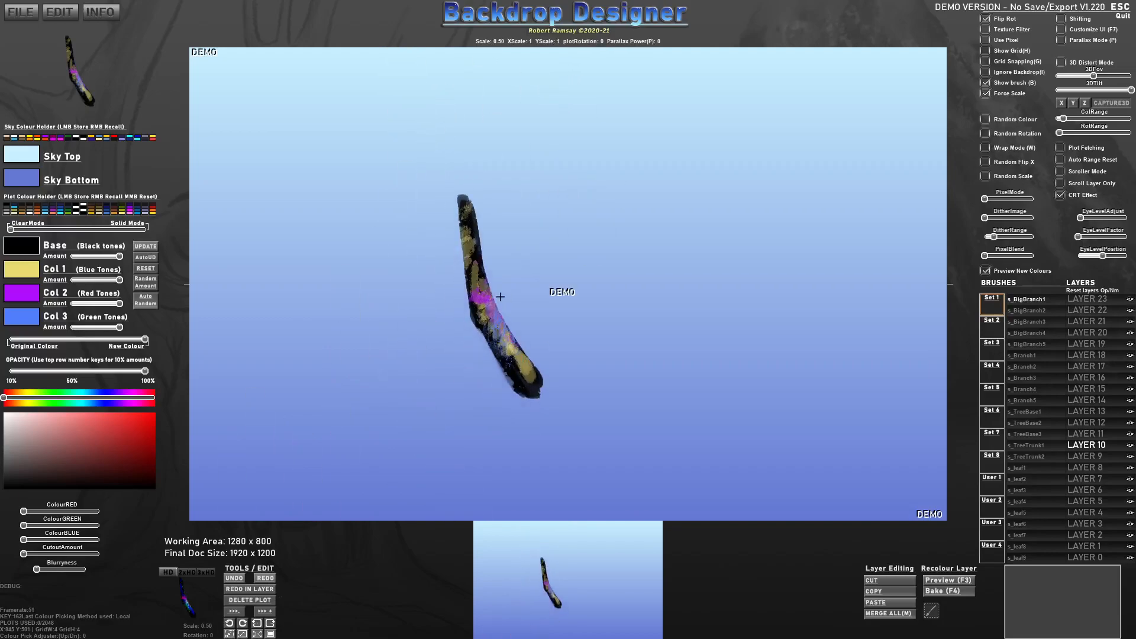
Try rotating the s_BigBranch1 brush back and forth over the canvas.
key("e")
key("r")
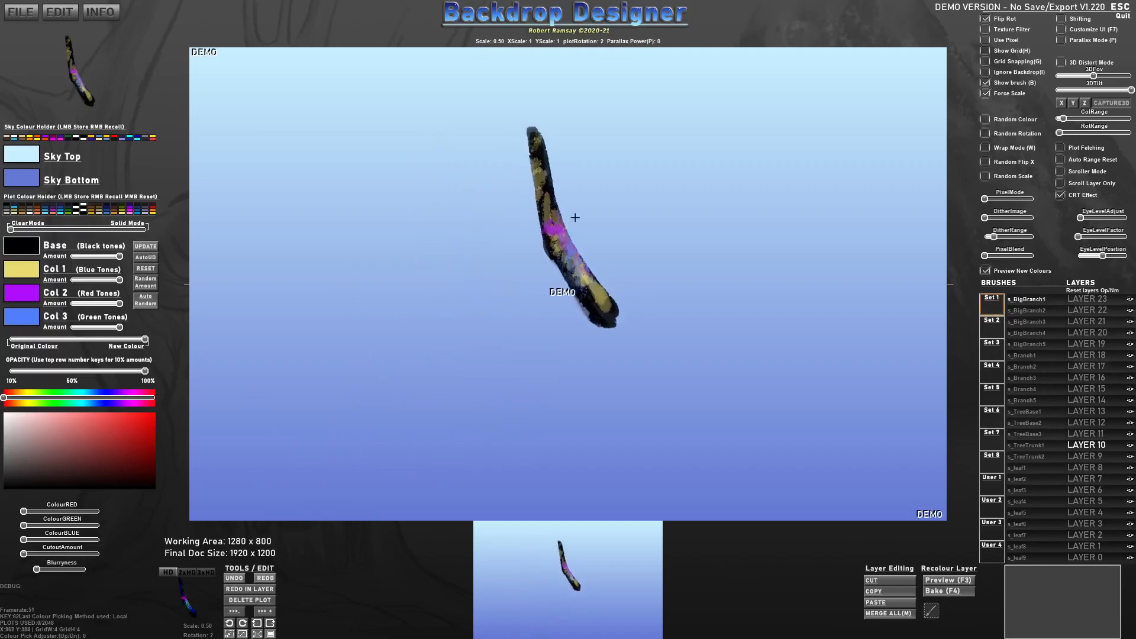
key("e")
key("r")
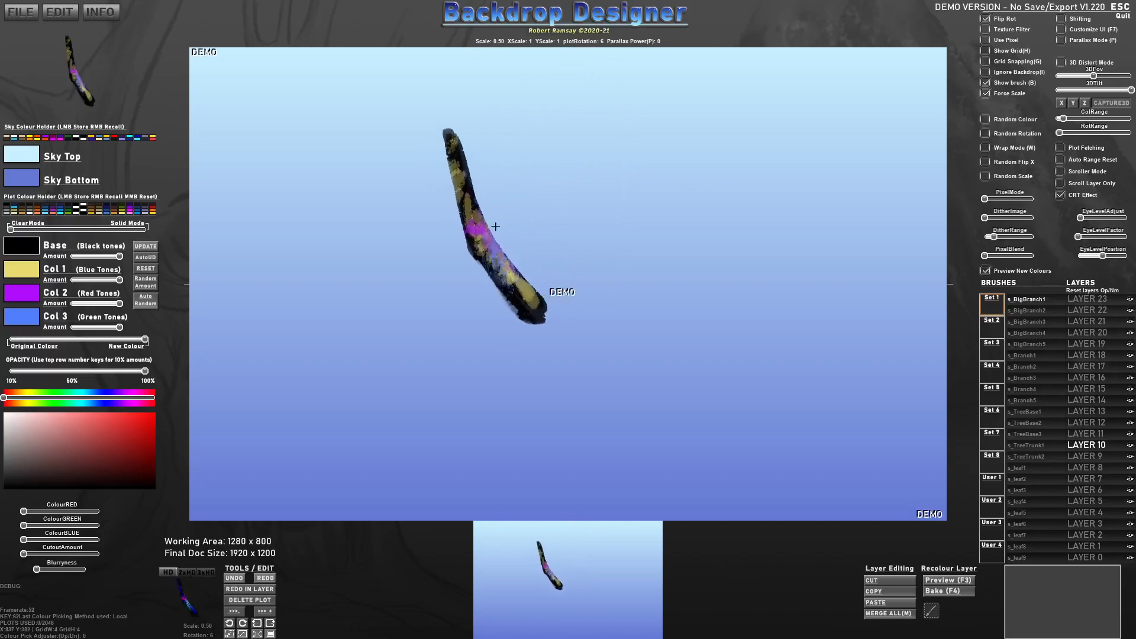
key("e")
key("r")
key("e")
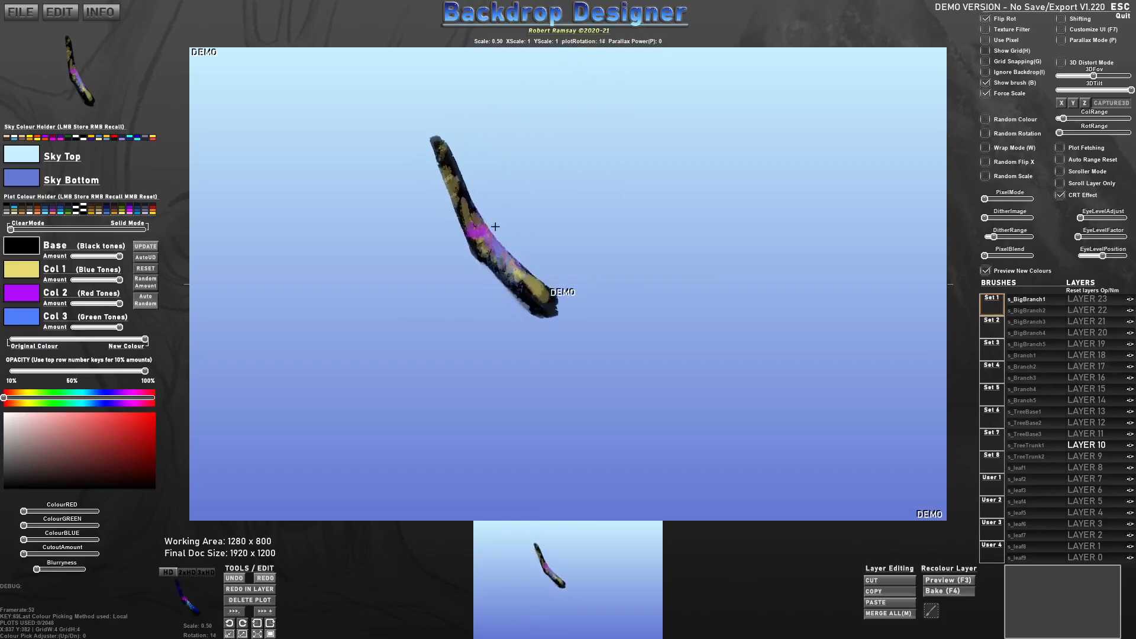
key("r")
Set the brush scale to 0.55 and place an s_BigBranch3 branch near the canvas centre on Layer 10.
scroll(464, 253, "up", 1)
left_click(1044, 320)
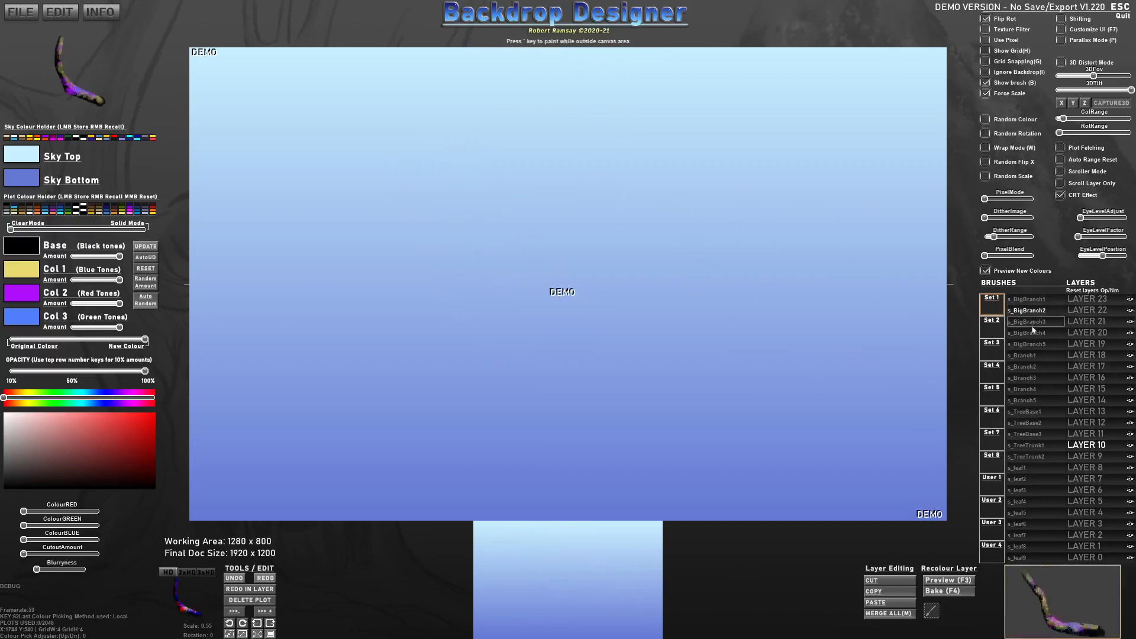
left_click(489, 259)
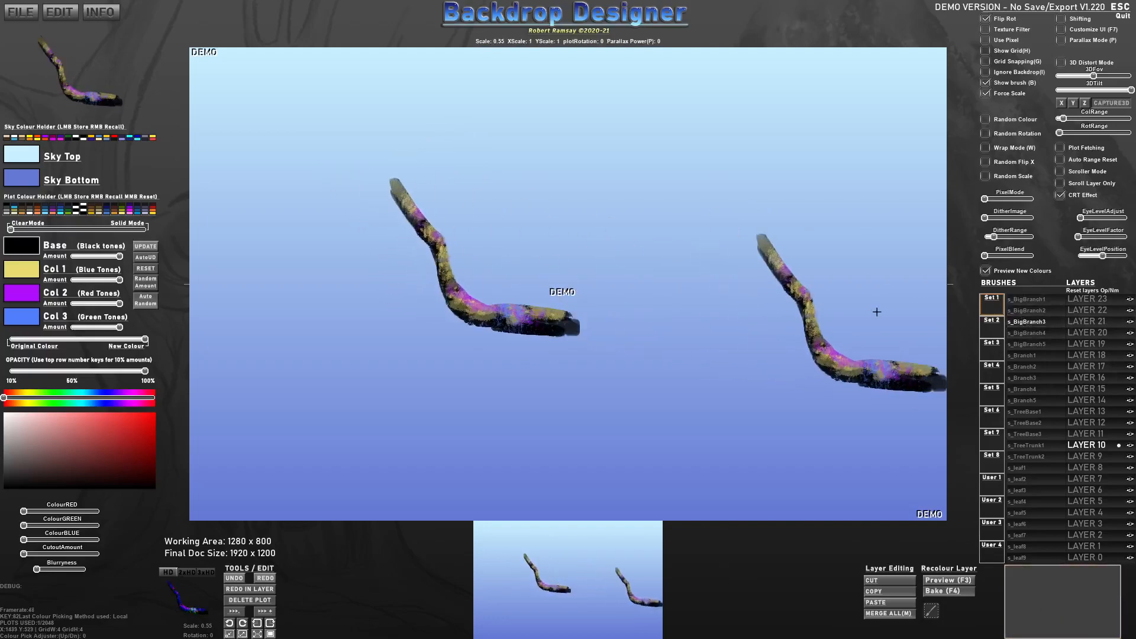
On Layer 9, place an upright s_BigBranch4 branch rotated to 6, rising from the right end of the first branch.
left_click(1027, 332)
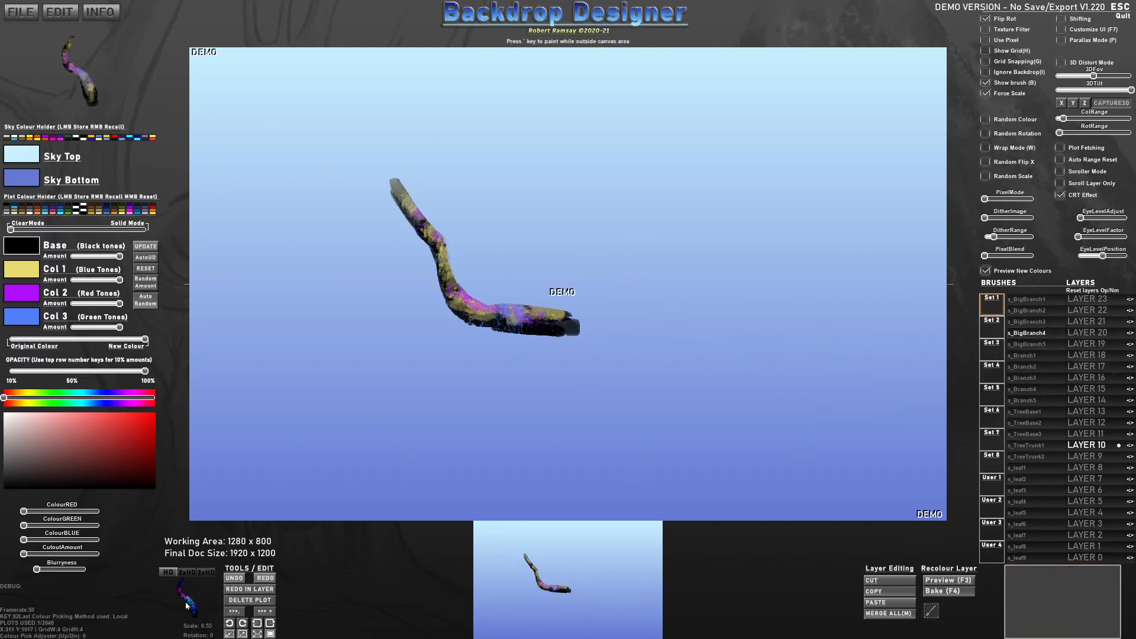
scroll(454, 443, "up", 7)
left_click(1082, 456)
scroll(533, 261, "down", 4)
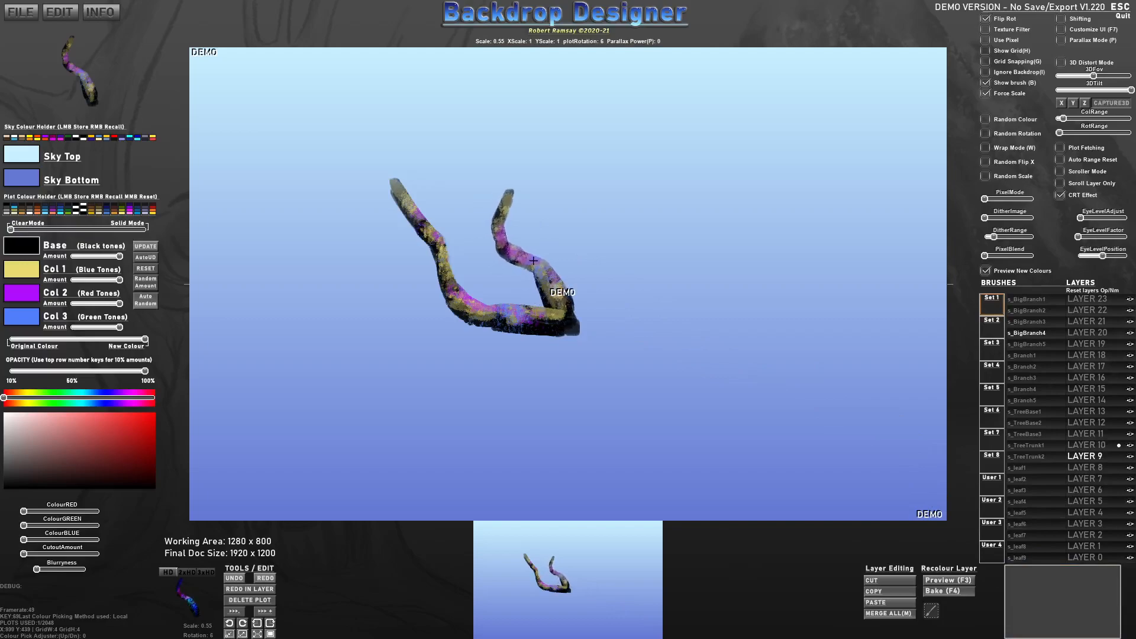
left_click(533, 261)
Rotate the s_BigBranch4 brush and place a second copy extending to the left of the first branch.
scroll(411, 284, "up", 5)
scroll(410, 284, "up", 3)
left_click(379, 282)
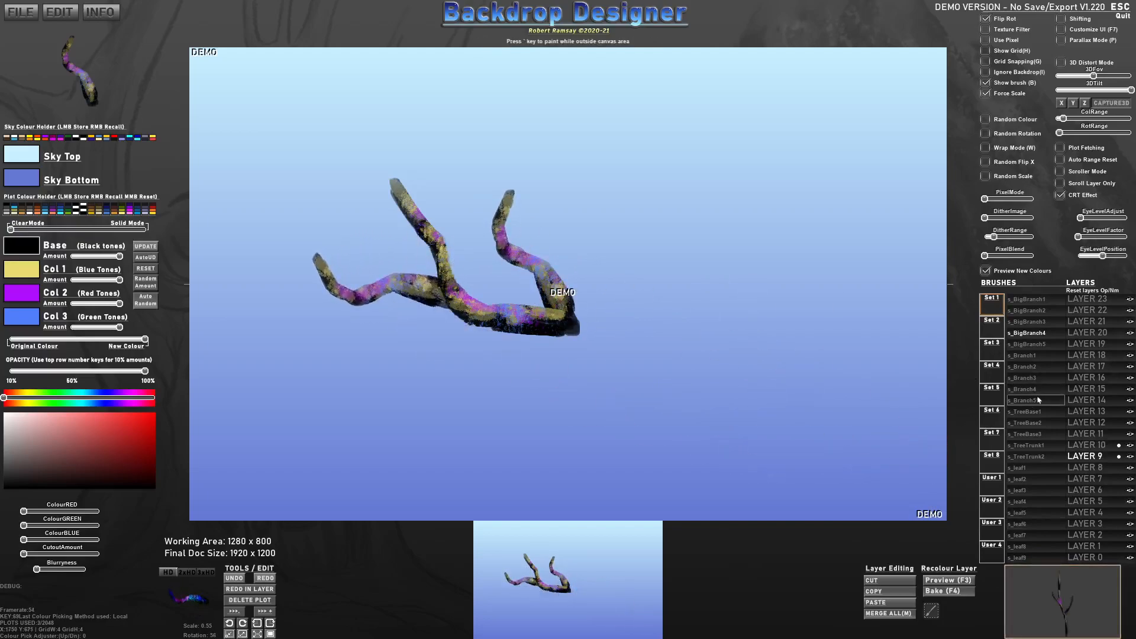
Choose the s_BigBranch5 brush, rotate it to 319 and place it rising to the upper right of the branch base.
left_click(1033, 345)
scroll(400, 343, "up", 4)
scroll(620, 286, "down", 8)
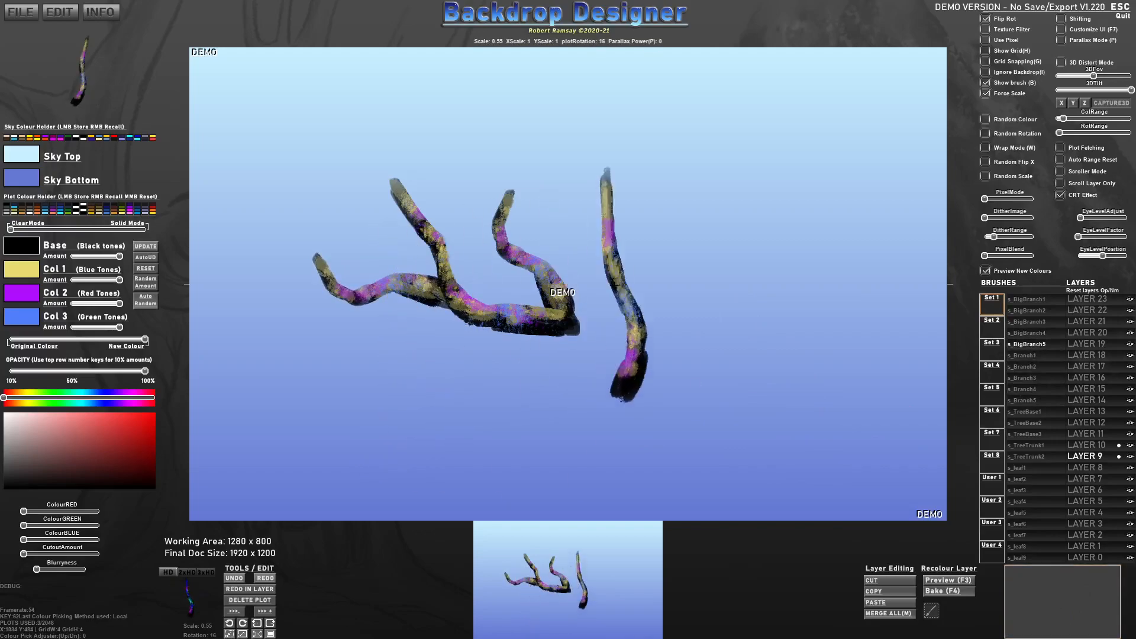
scroll(620, 287, "down", 3)
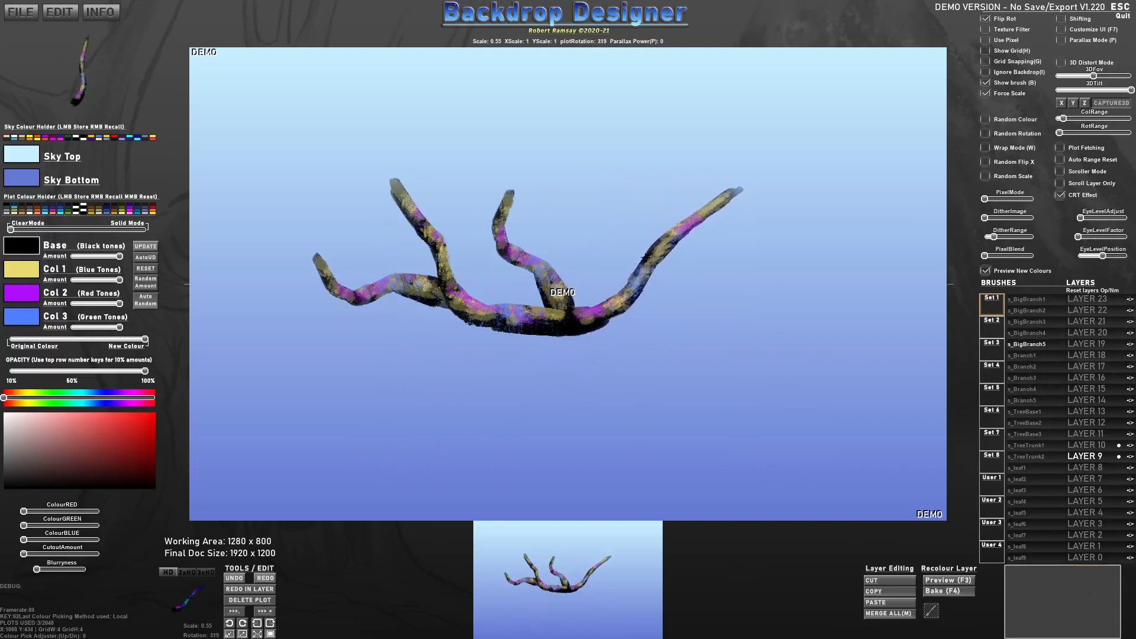
Scale down and rotate the s_BigBranch5 brush, and place a lower branch extending right from the base.
scroll(674, 319, "down", 3)
scroll(668, 313, "down", 5)
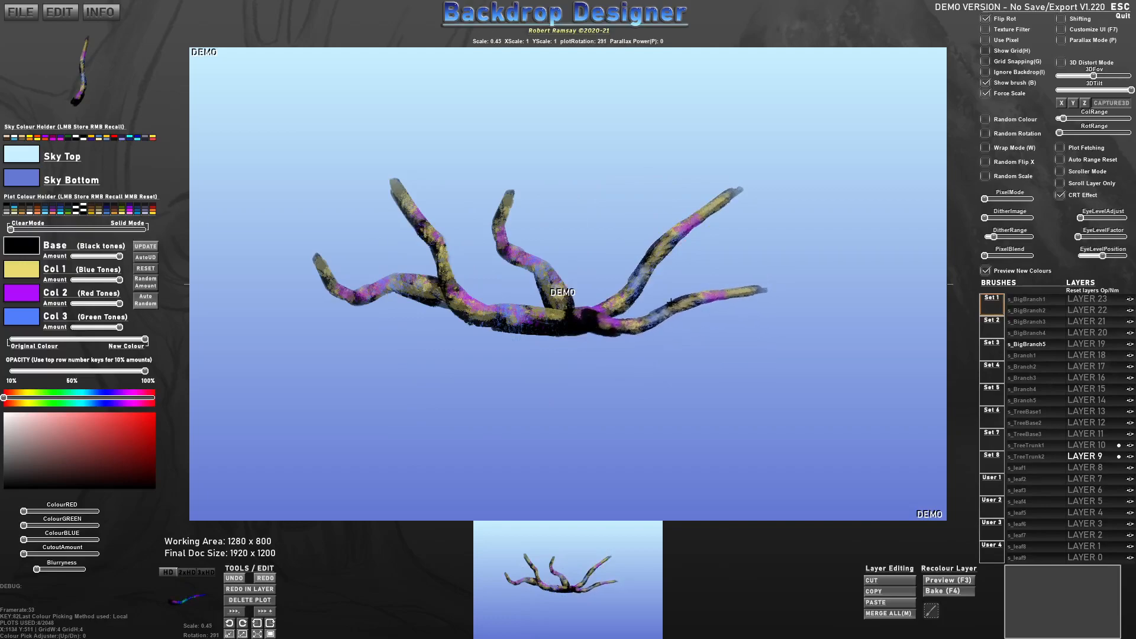
left_click(672, 302)
Scale the s_BigBranch5 brush to 0.25 and place a small offshoot under the lower right branch on Layer 8.
scroll(627, 353, "down", 4)
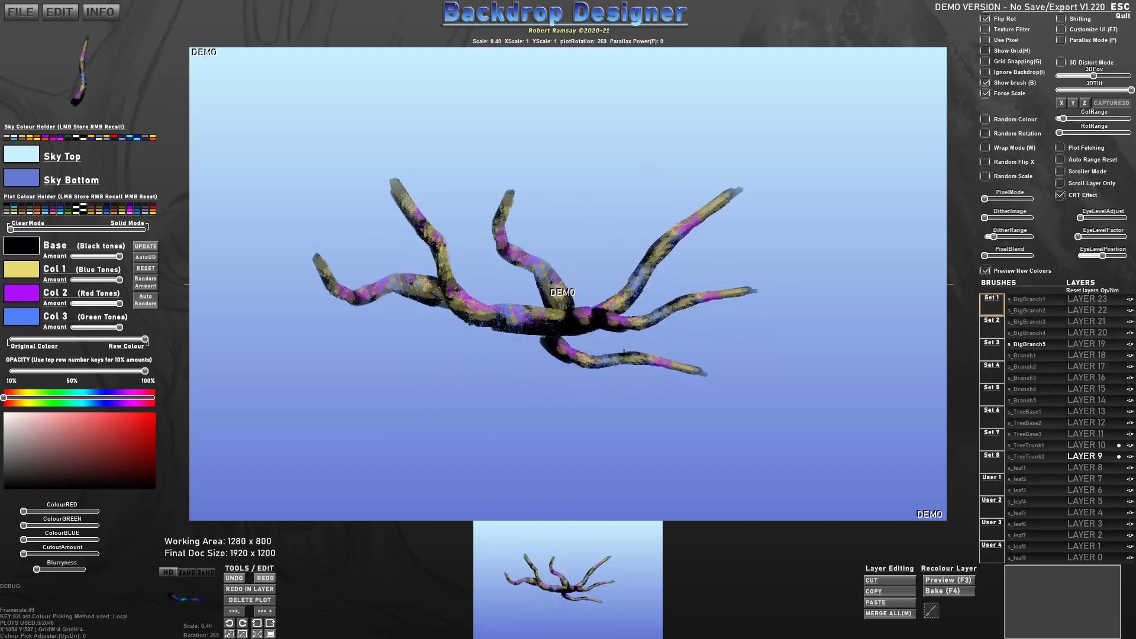
scroll(686, 349, "down", 5)
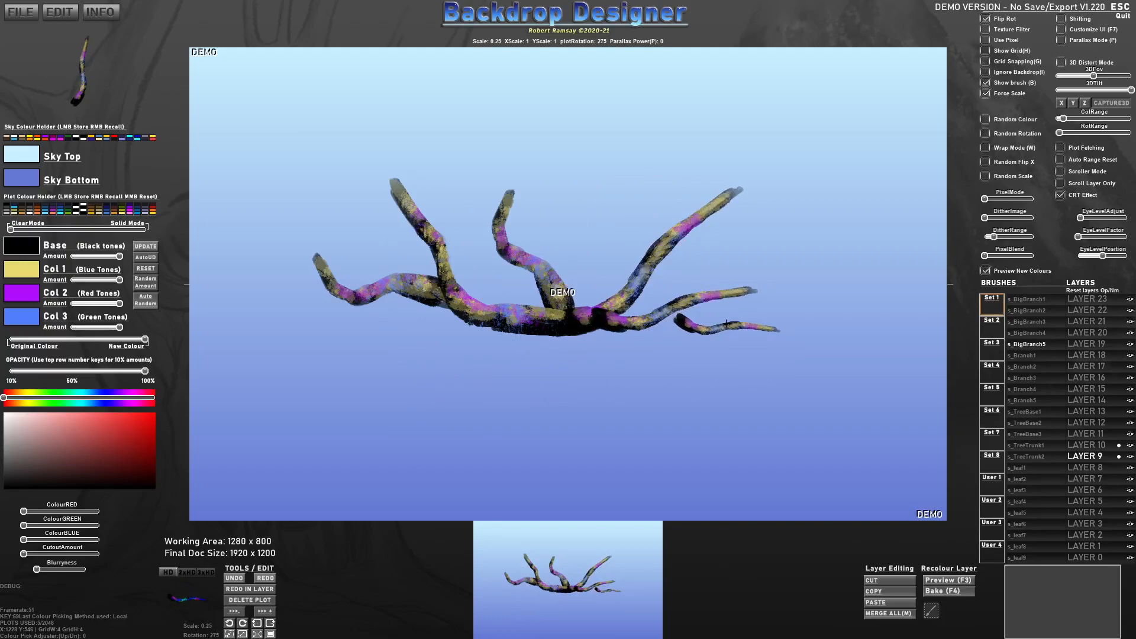
left_click(1086, 467)
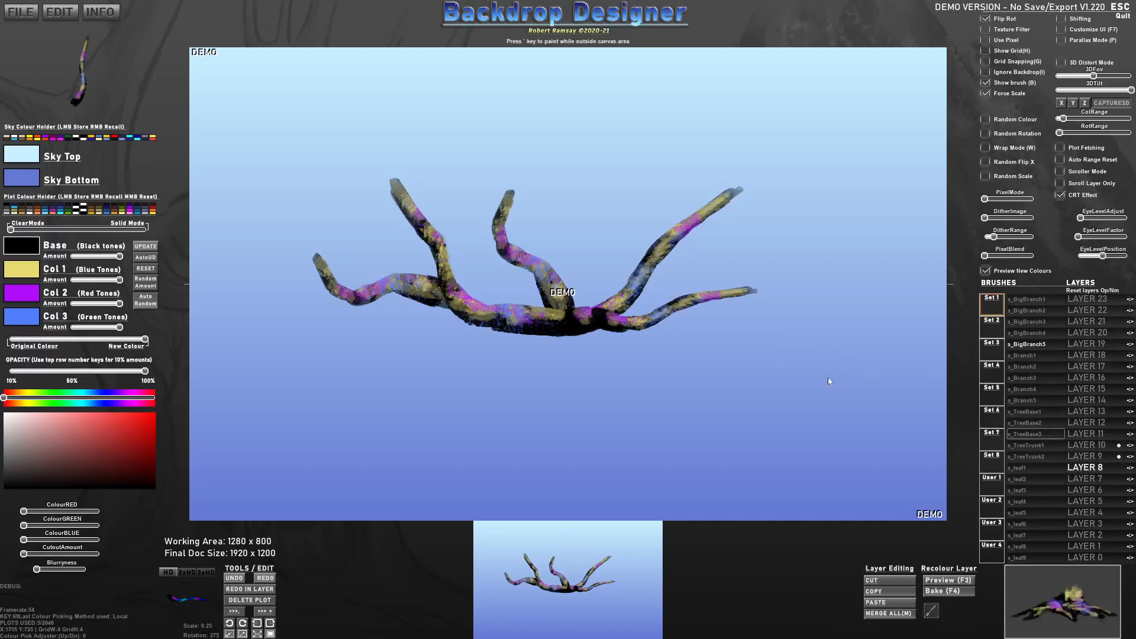
On Layer 7, add small s_BigBranch5 twigs to the upper right, middle and left branches, flipping the brush horizontally and rotating it.
left_click(1094, 479)
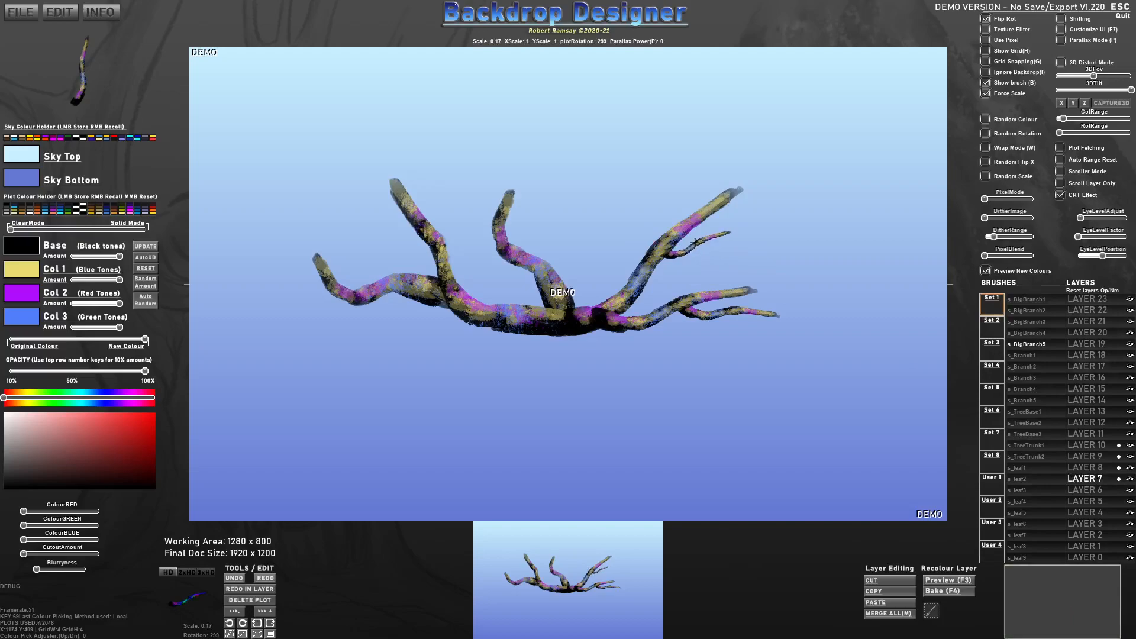
key("x")
key("r")
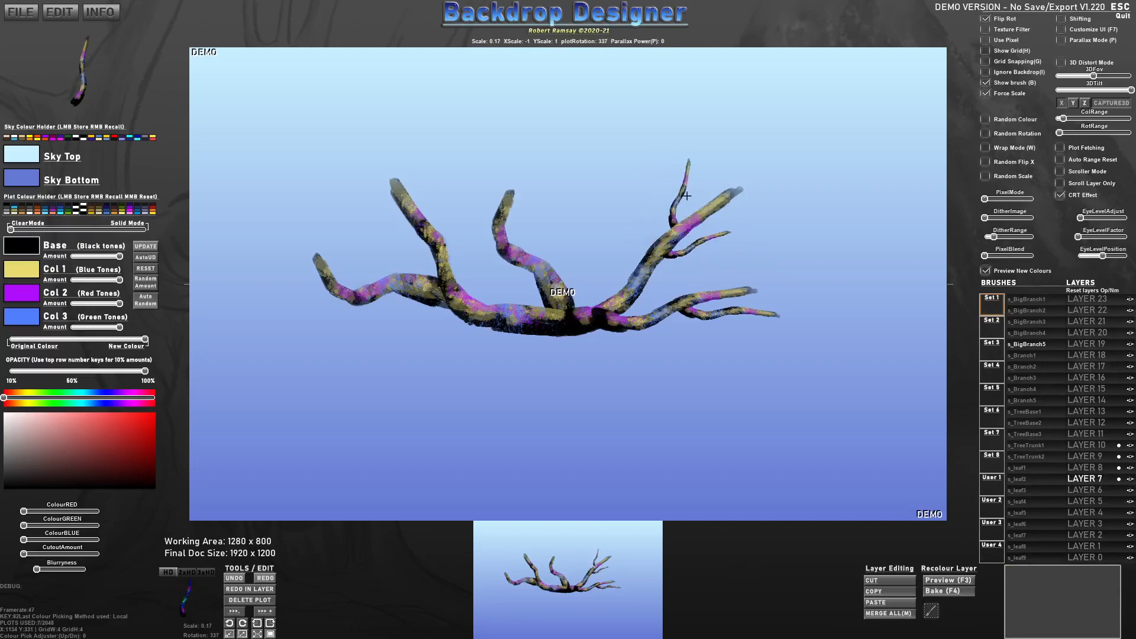
key("e")
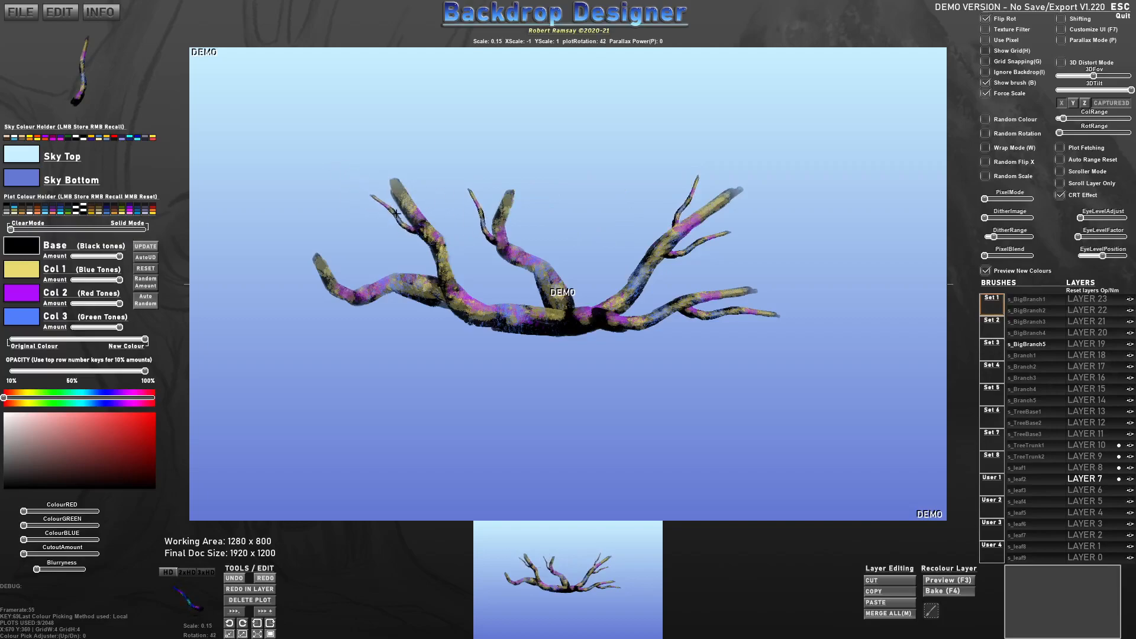
Capture the area around the whole assembled branch as a custom brush named Branch.
left_click(932, 613)
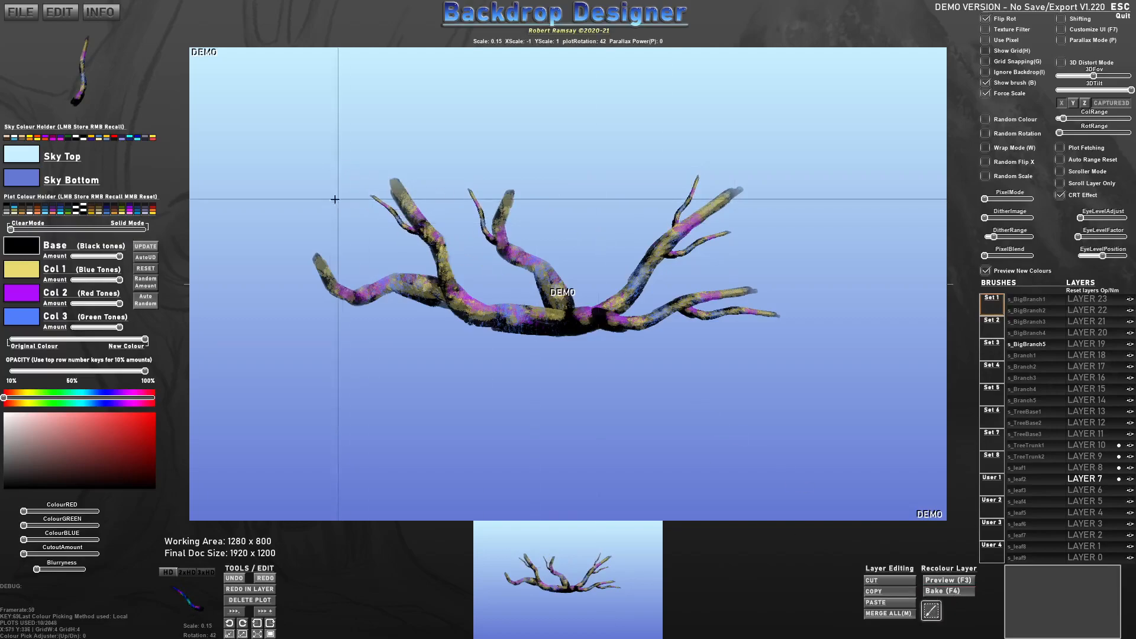
left_click_drag(294, 162, 793, 335)
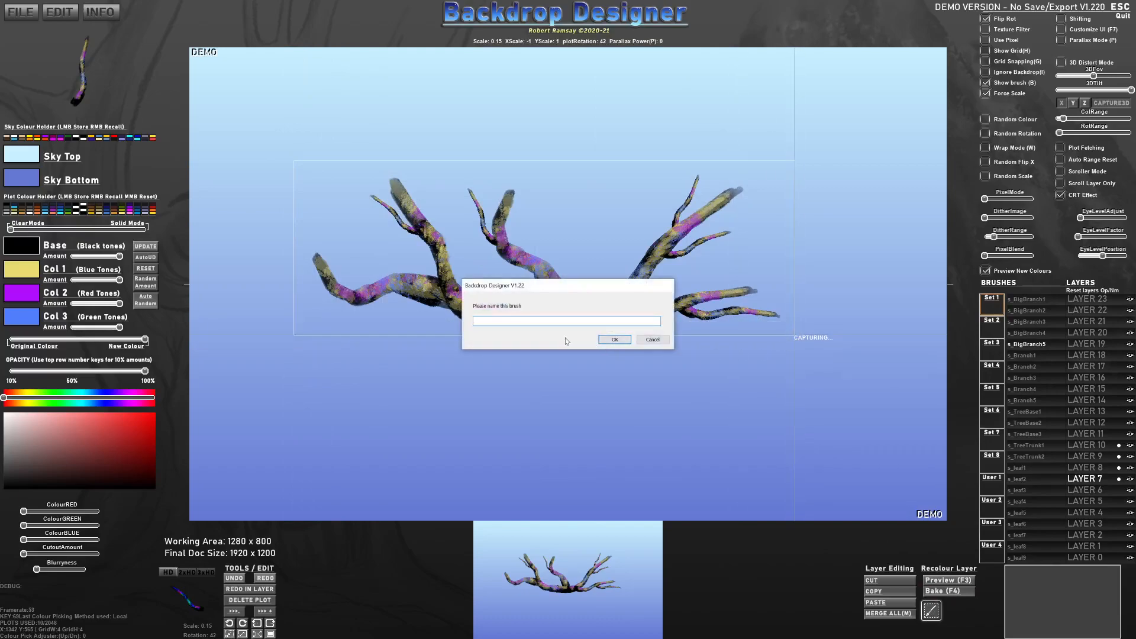
key("Return")
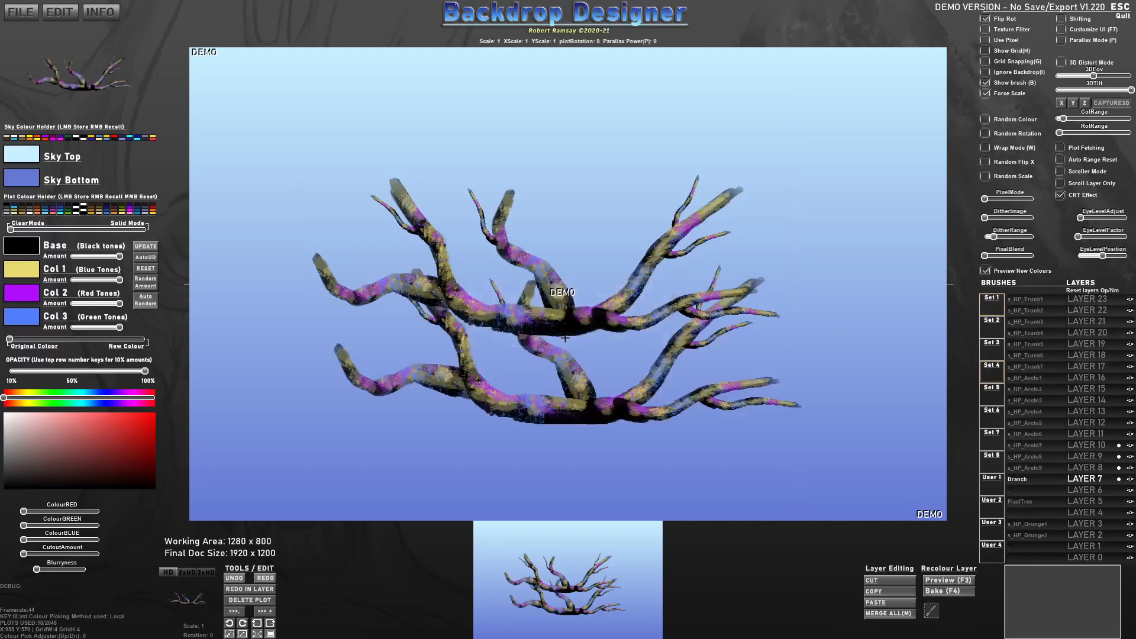
Test the Branch brush's scaling over the canvas, and clear all placed plots.
scroll(627, 336, "down", 5)
scroll(563, 373, "up", 4)
scroll(570, 355, "up", 1)
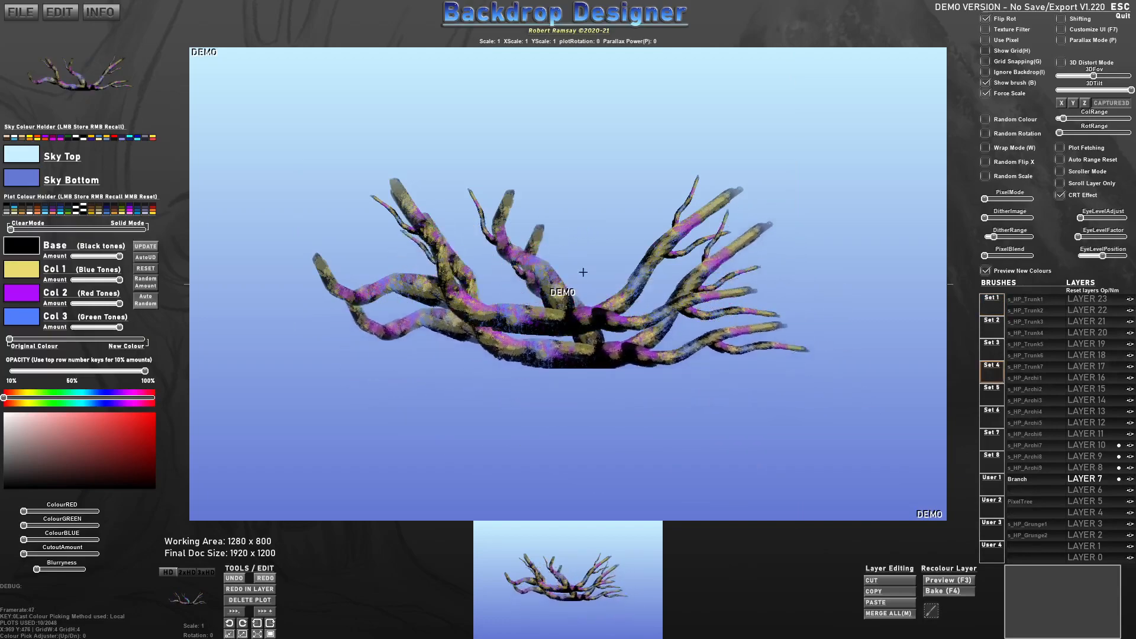
key("ctrl+n")
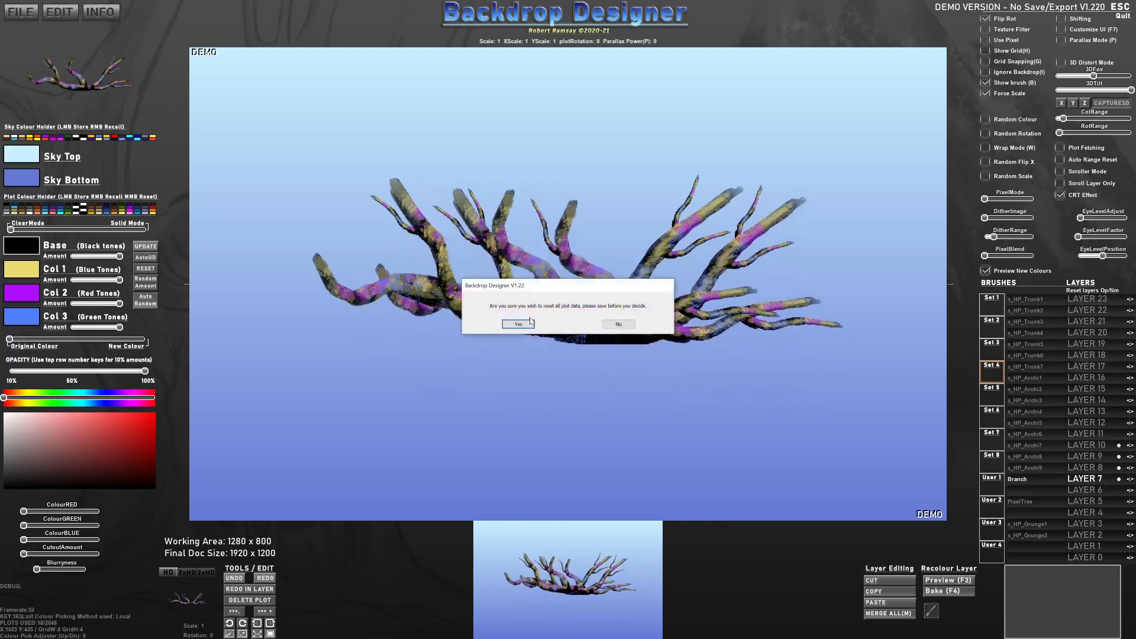
left_click(518, 324)
Scale the Branch brush to 0.87 and place one Branch near the centre of the empty canvas.
scroll(547, 178, "down", 5)
scroll(547, 166, "down", 3)
scroll(547, 166, "up", 4)
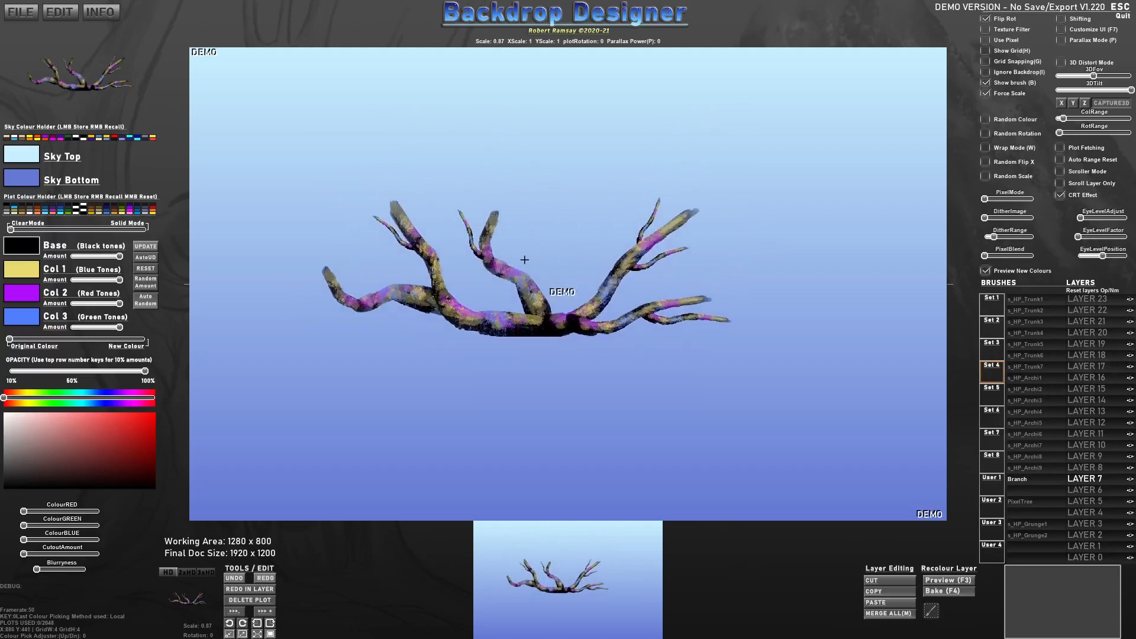
key("space")
left_click(524, 264)
Randomise the sky colours and place a second Branch overlapping the first, slightly lower and to the right.
key("space")
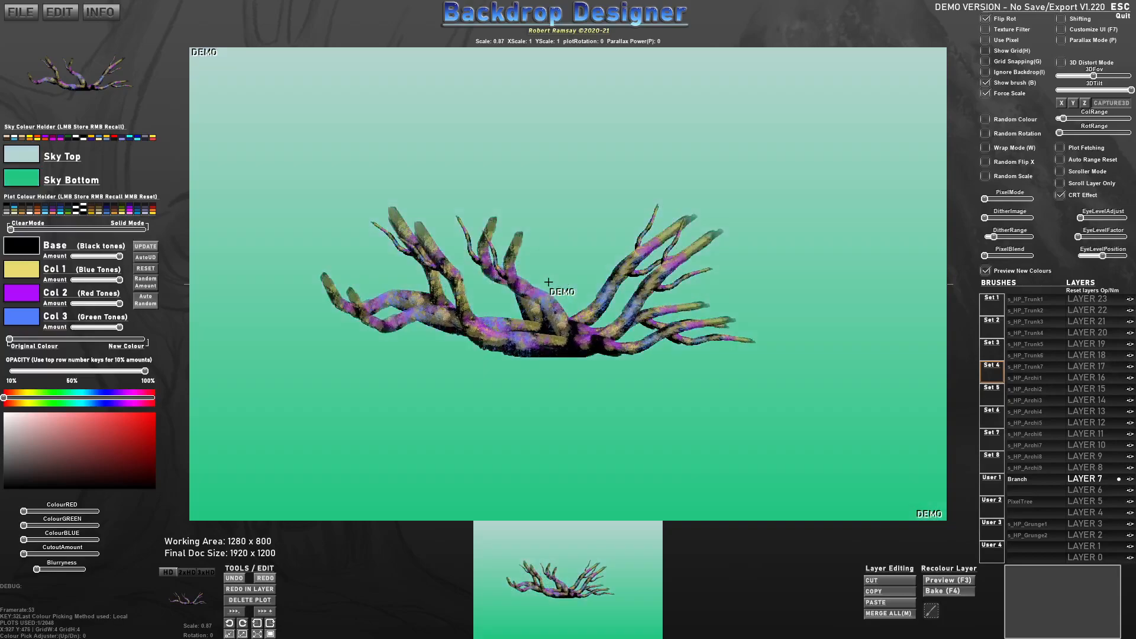
key("space")
left_click(548, 281)
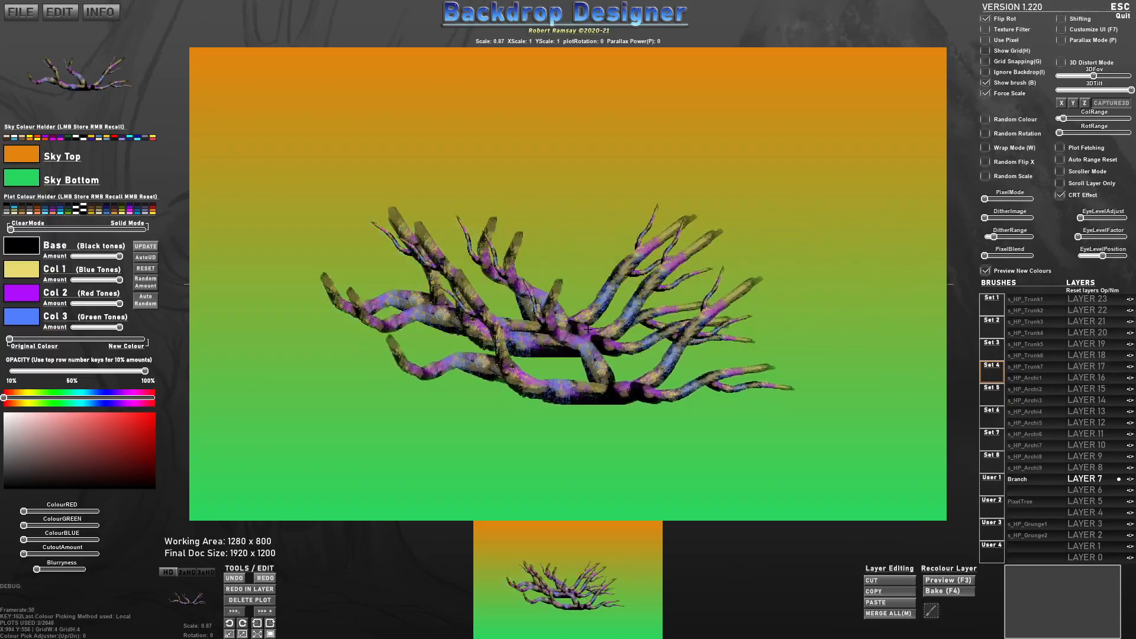
Clear all placed plots and place a smaller Branch, scaled to about 0.72, in the upper middle of the canvas.
key("Control_R")
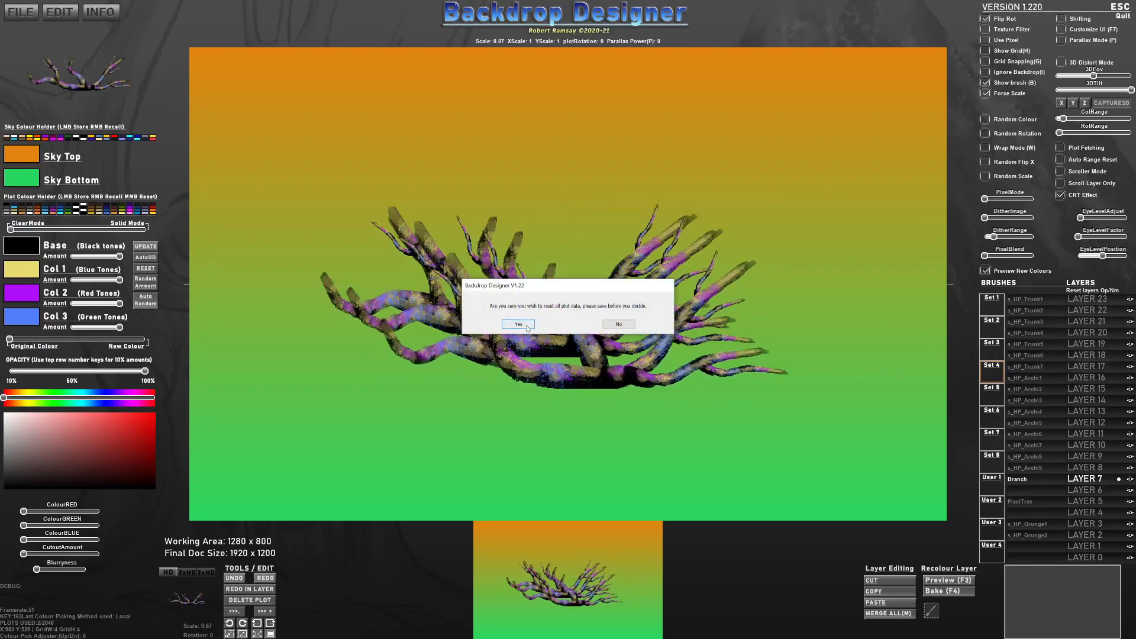
left_click(526, 327)
scroll(540, 199, "down", 9)
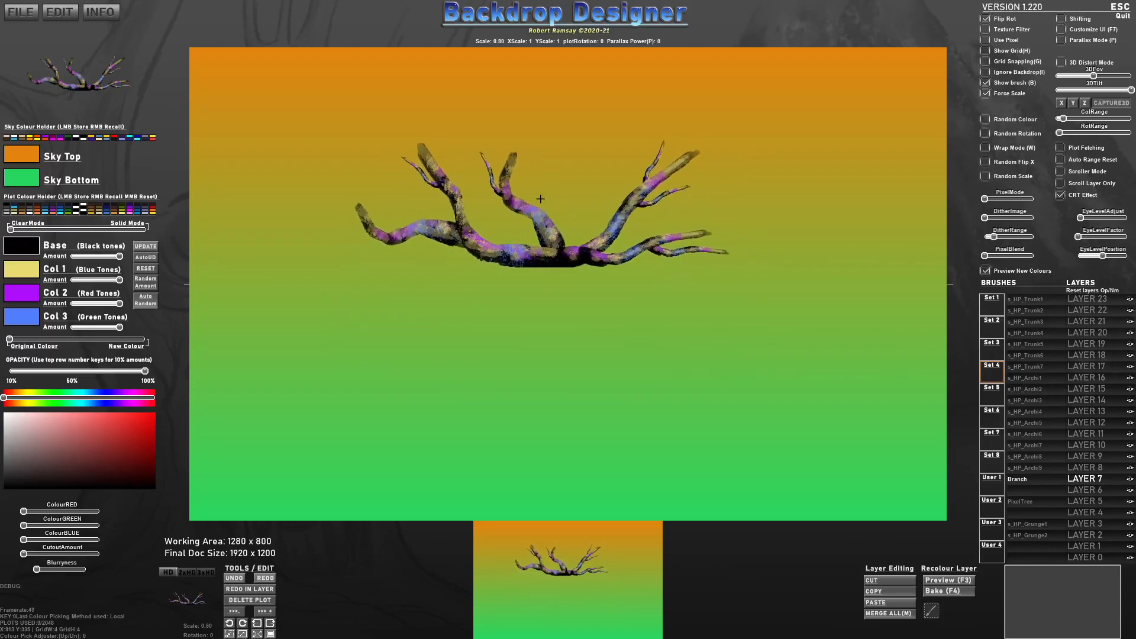
left_click(572, 193)
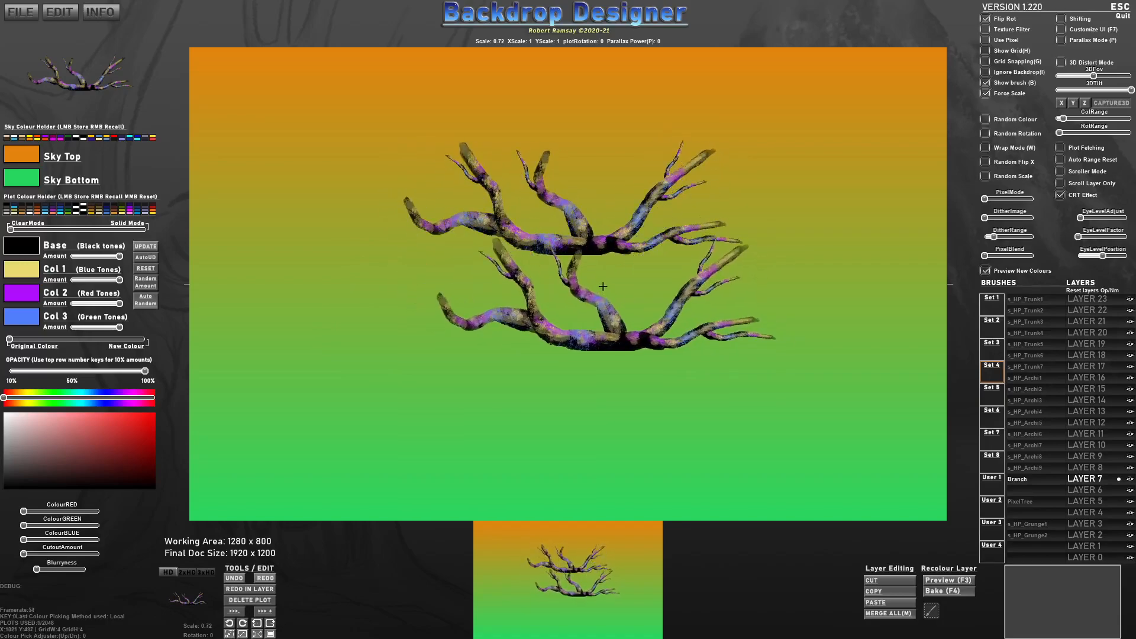
Flip the Branch brush vertically, place it mirrored below the first Branch, and try smaller rotated versions over the pair.
key("y")
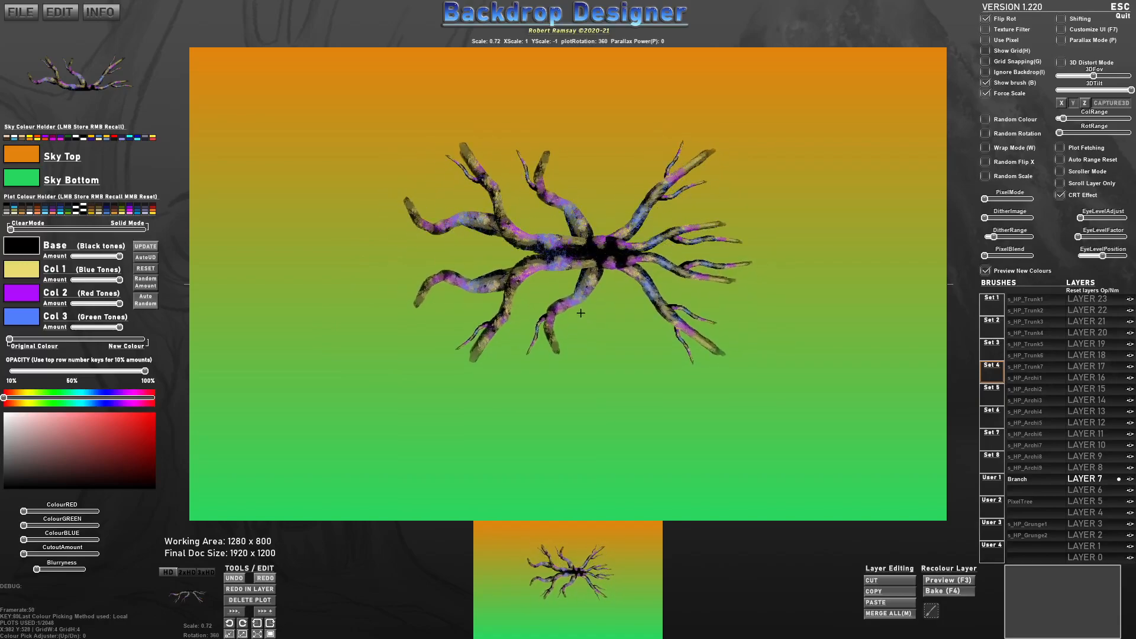
left_click(579, 312)
scroll(575, 311, "down", 4)
key("r")
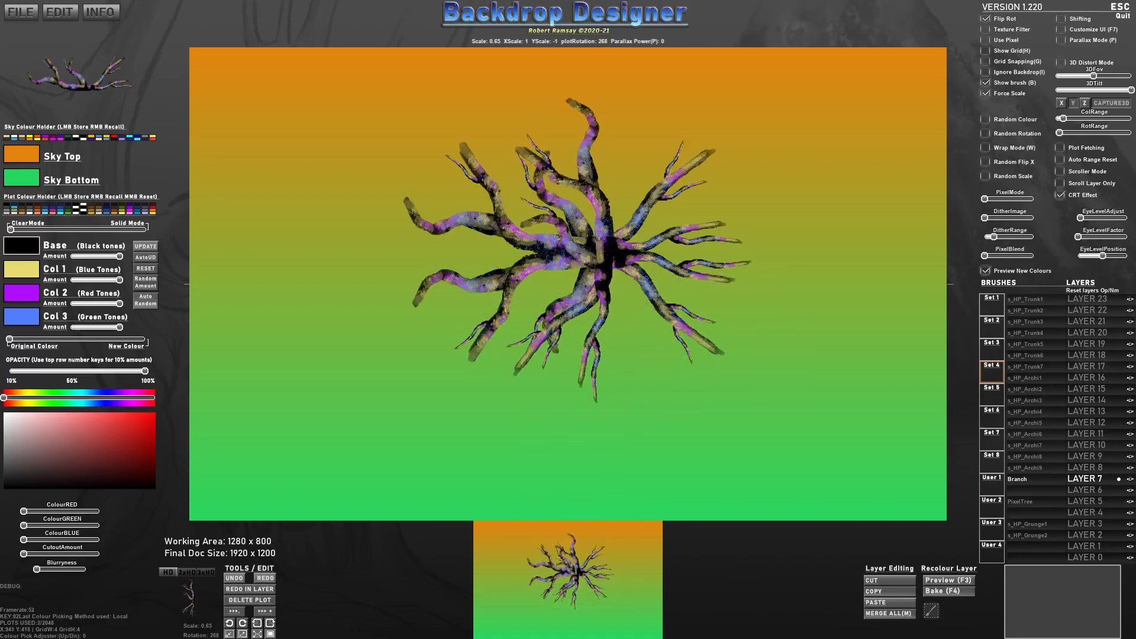
Reduce the Branch brush to scale 0.57 and clear all placed plots from the canvas.
key("t")
scroll(433, 295, "down", 4)
key("ctrl+s")
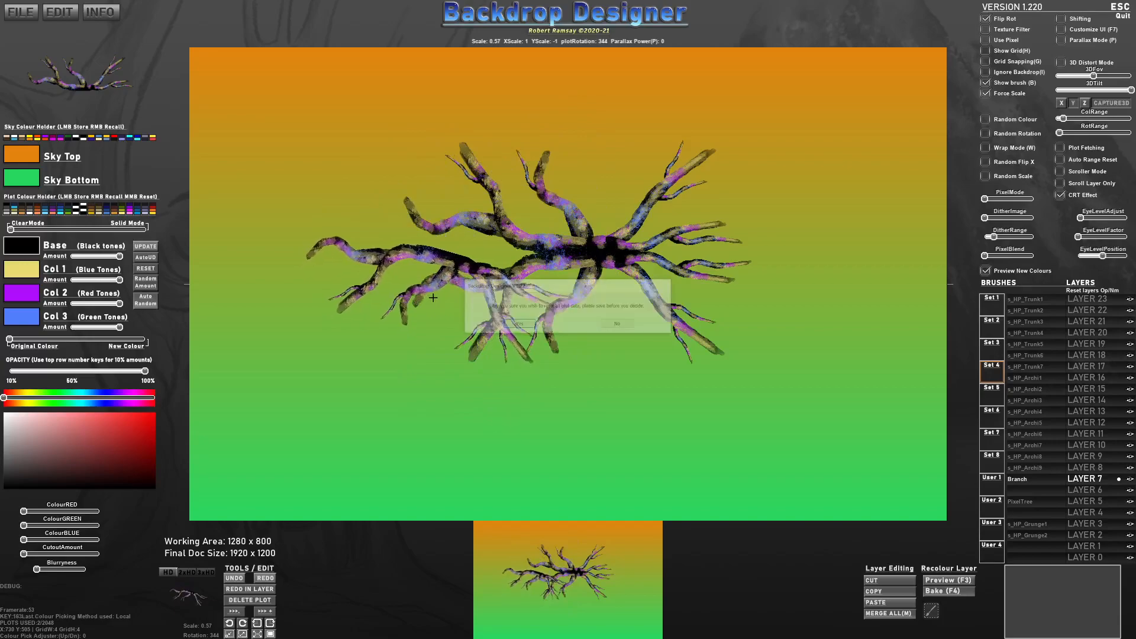
left_click(518, 325)
Rotate the flipped Branch brush to 174 degrees, scale it to 0.92, and place it near the canvas centre.
key("t")
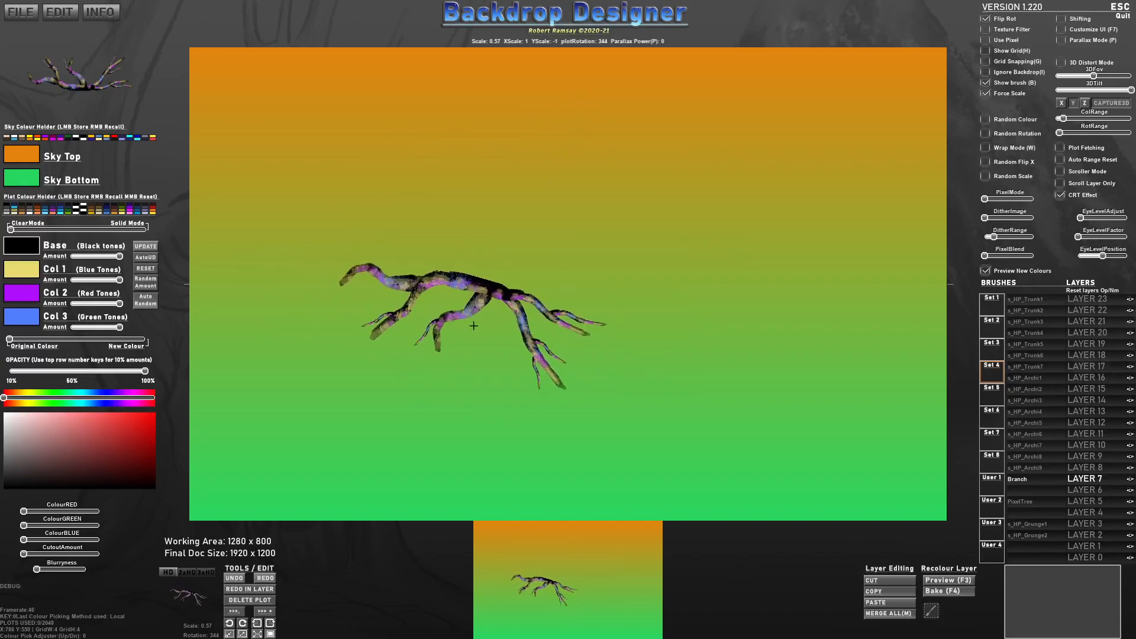
key("e")
scroll(517, 296, "up", 10)
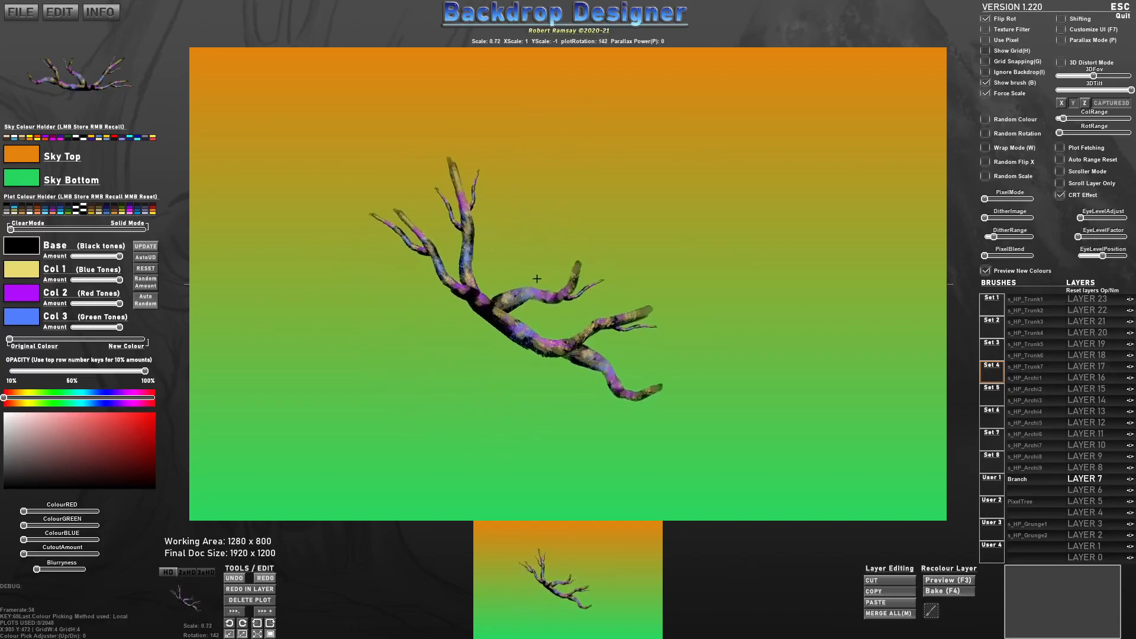
left_click(578, 259)
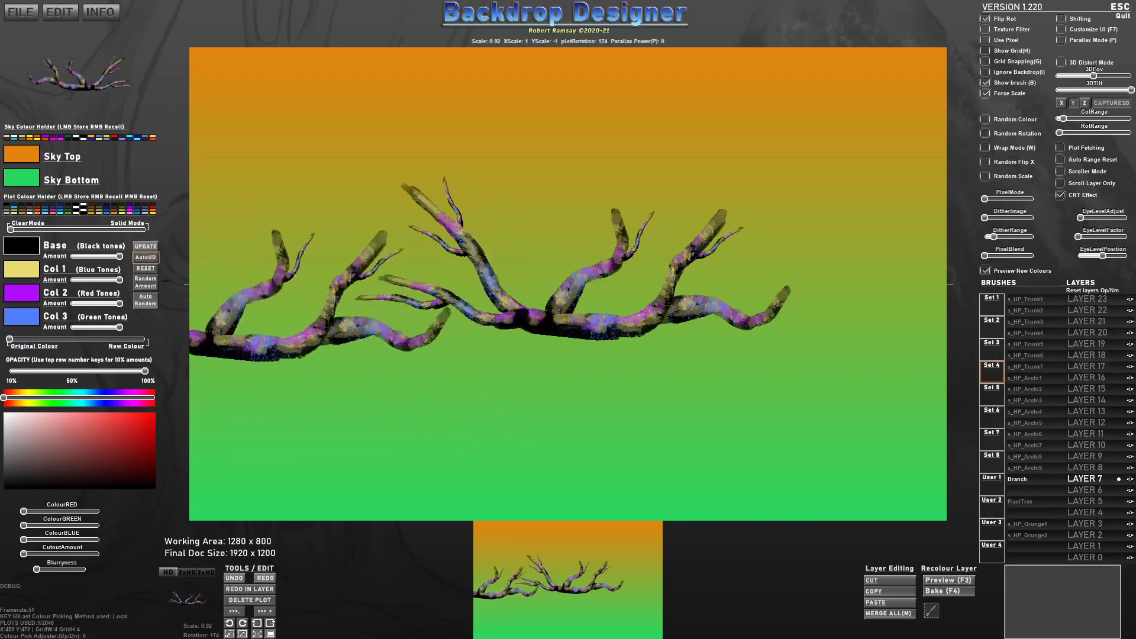
Recolour the placed Branch with a dark olive Col 1, lighter purple Col 2 and brown Col 3, blended fully to New Colour.
left_click(31, 275)
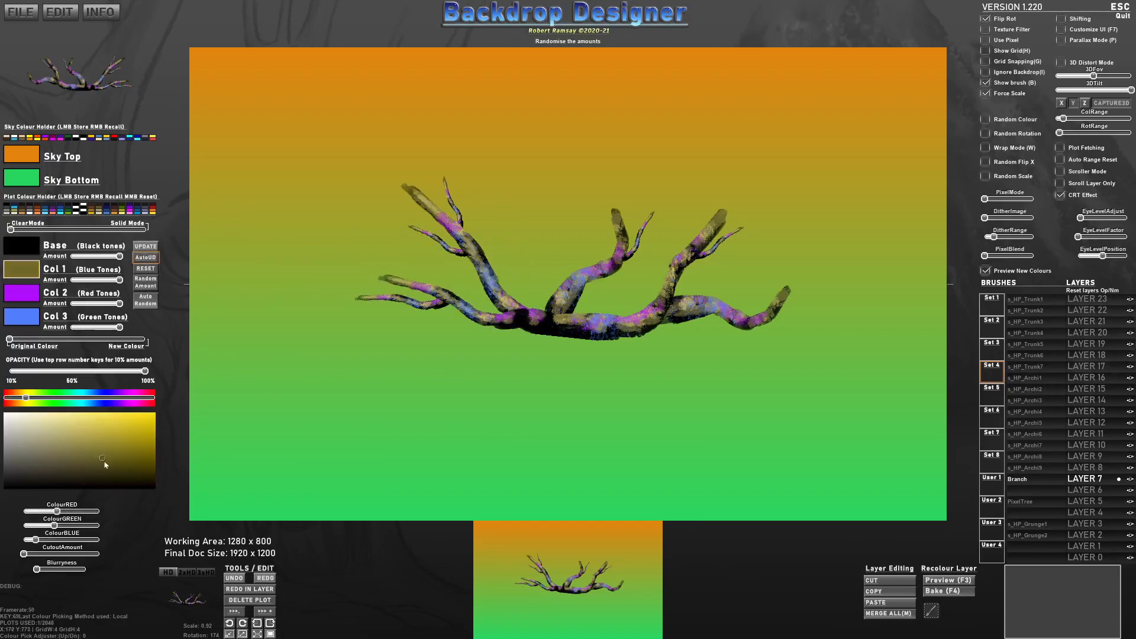
left_click(24, 296)
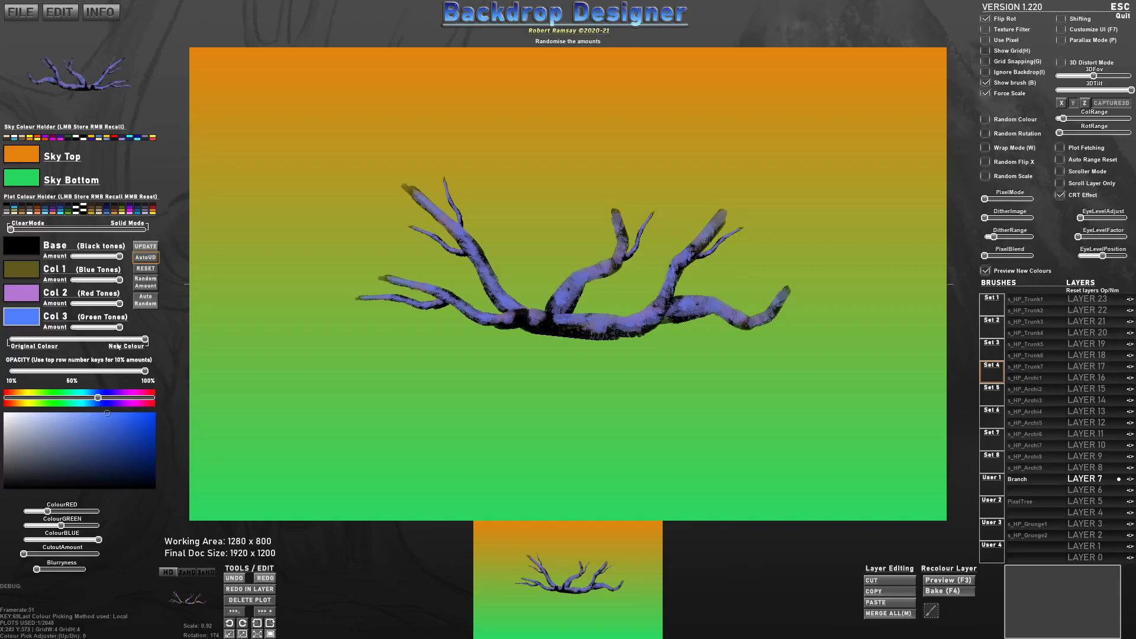
left_click(26, 398)
mouse_move(105, 439)
left_mouse_down()
mouse_move(121, 421)
mouse_move(124, 452)
left_mouse_up()
left_click_drag(28, 400, 18, 398)
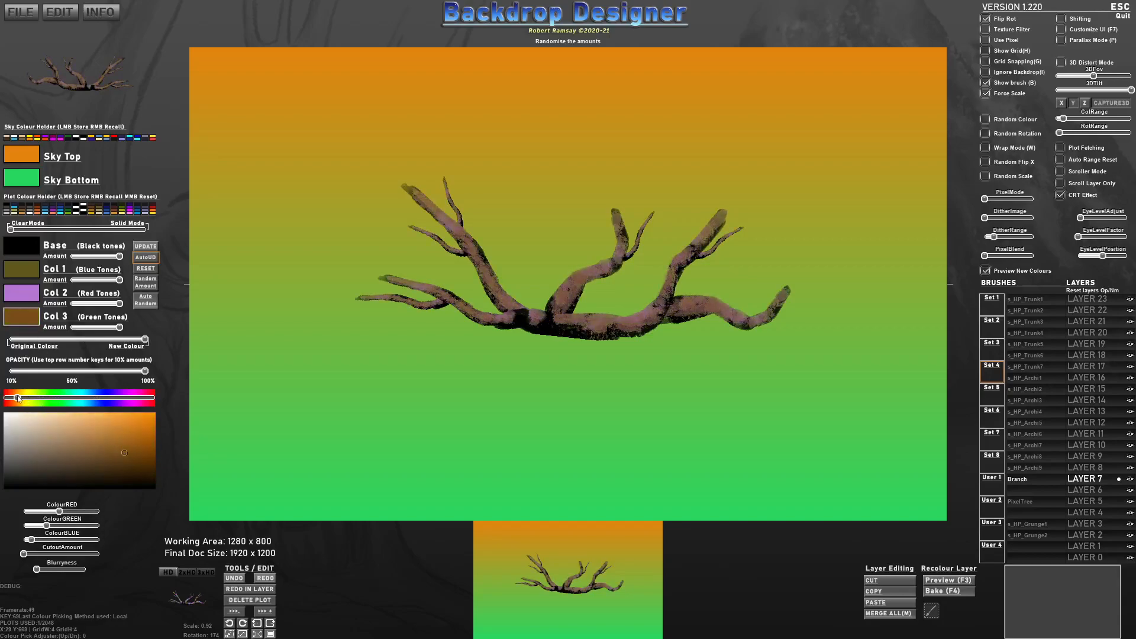
Darken Col 2 to a deep purple and set the Base colour to a very dark red.
left_click(28, 289)
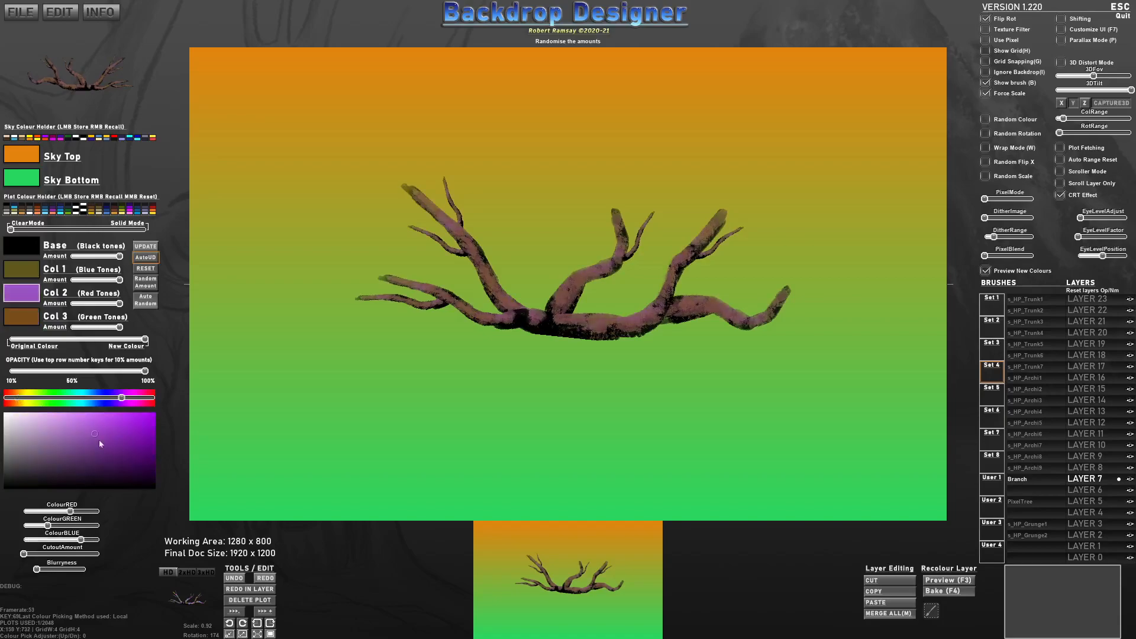
left_click_drag(98, 438, 118, 467)
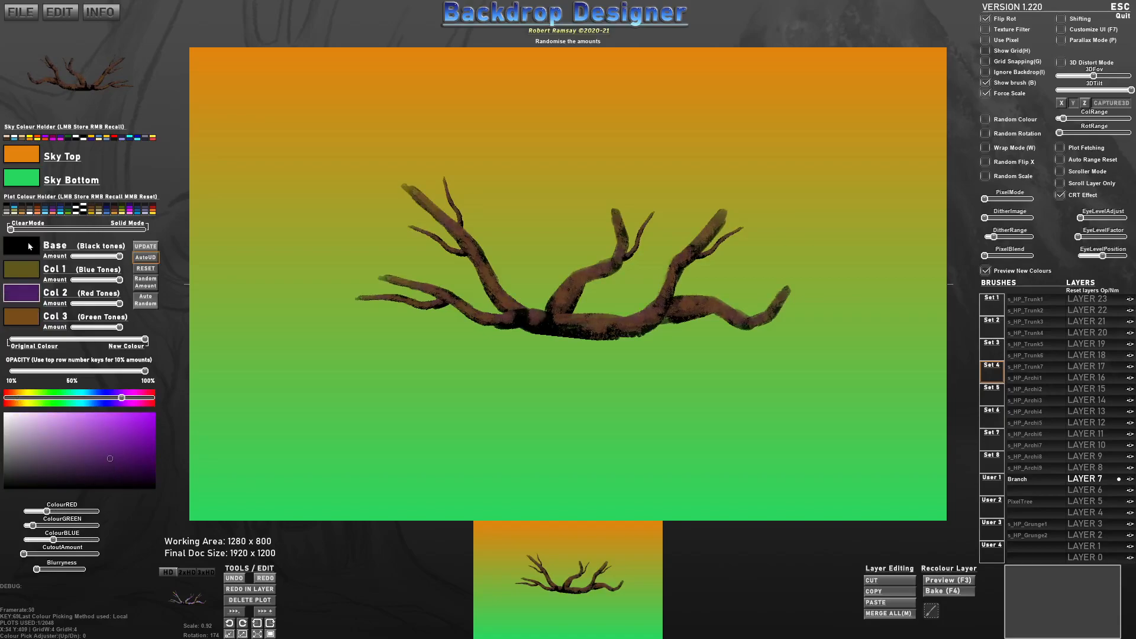
left_click(60, 479)
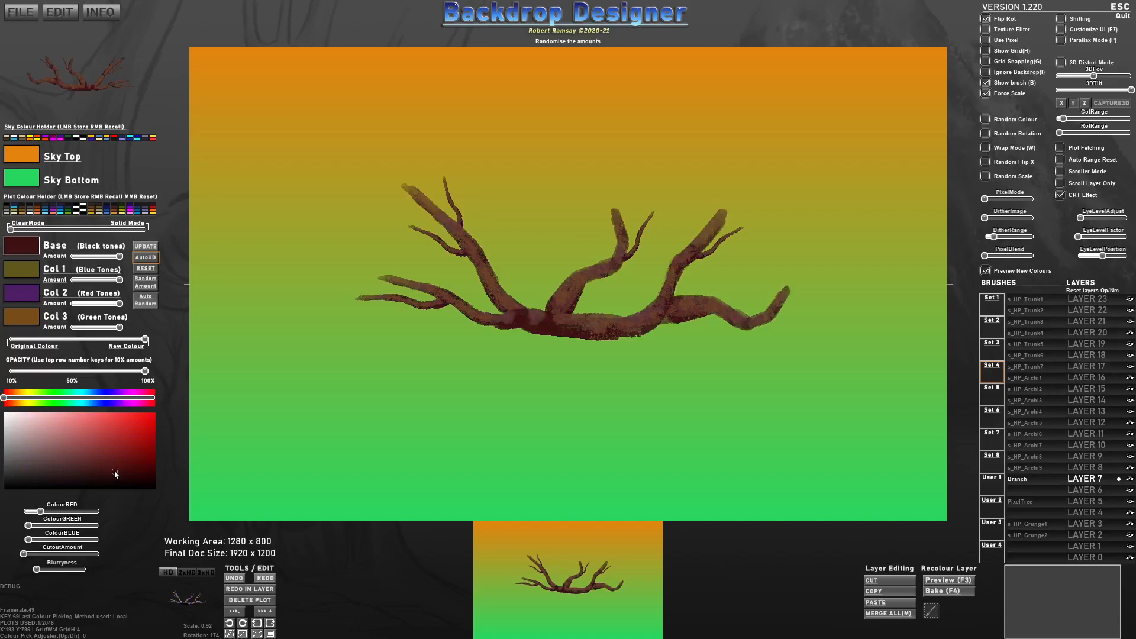
Add smaller, rotated Branch copies to the left side of the main branch.
scroll(535, 277, "down", 8)
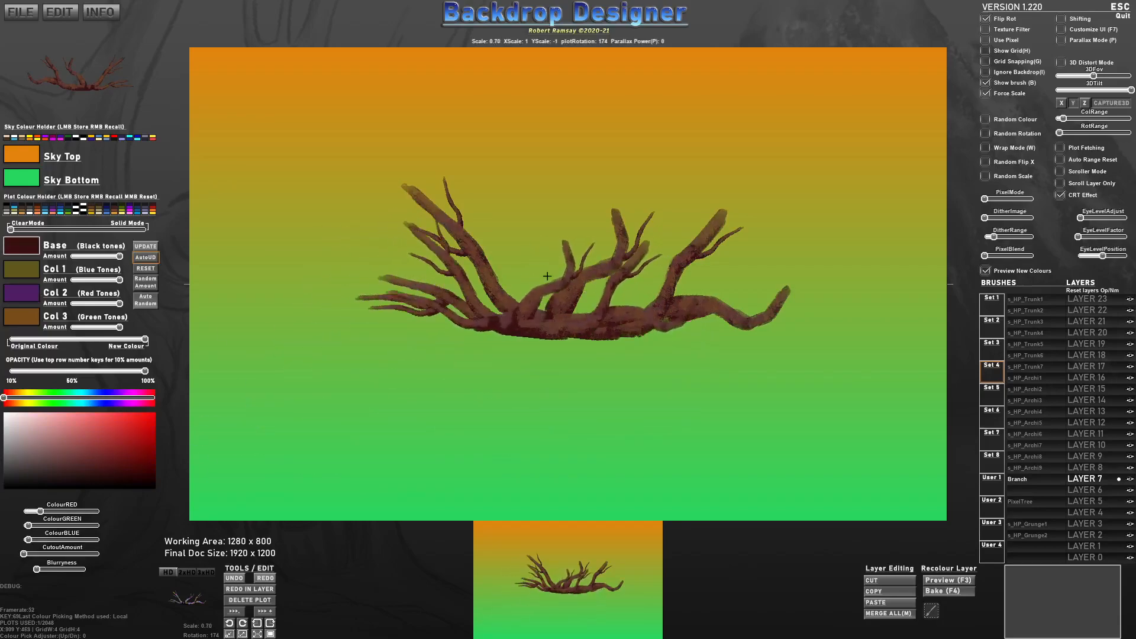
left_click(517, 279)
key("e")
scroll(456, 295, "down", 2)
key("r")
scroll(427, 216, "down", 1)
left_click(444, 218)
Place three more Branch copies at scale 0.40, each rotated differently, across the middle and right side of the main branch.
key("r")
left_click(576, 221)
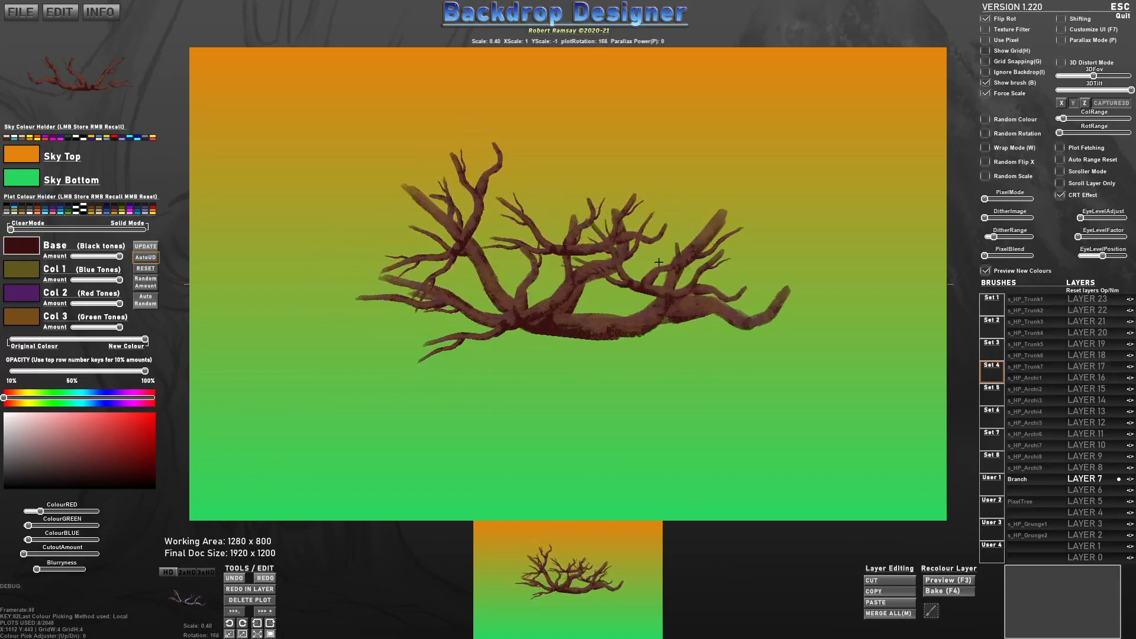
key("r")
left_click(698, 253)
key("r")
left_click(701, 296)
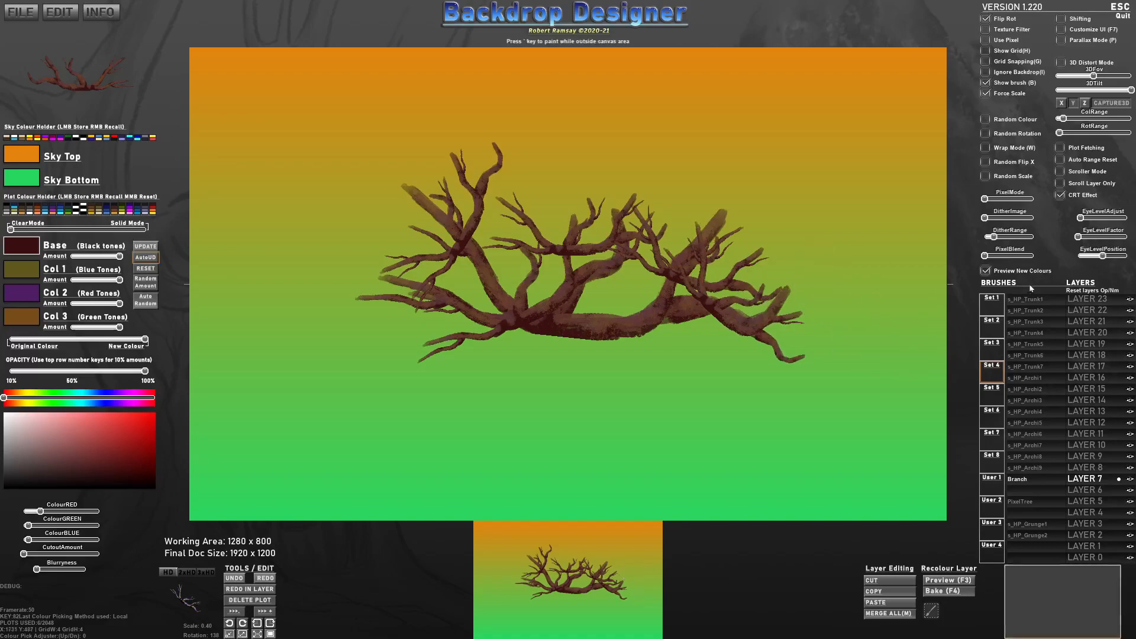
Place the s_HP_Trunk1 brush at scale 0.95 on Layer 6 as the trunk beneath the branches.
left_click(1028, 301)
scroll(577, 402, "up", 7)
scroll(581, 432, "up", 1)
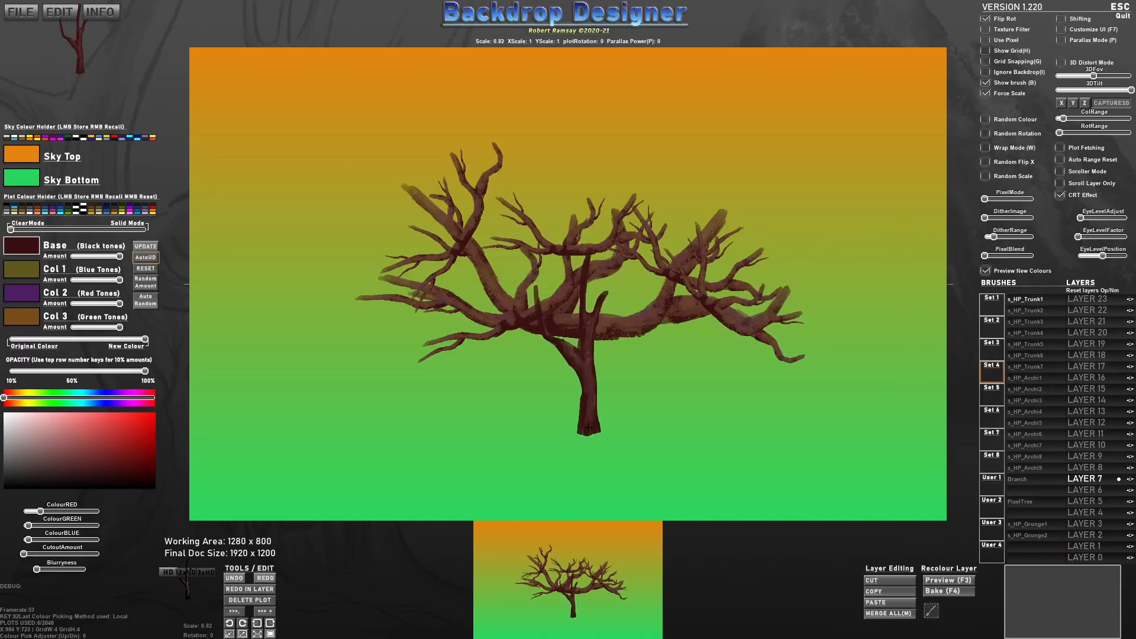
left_click(1084, 490)
scroll(578, 420, "up", 2)
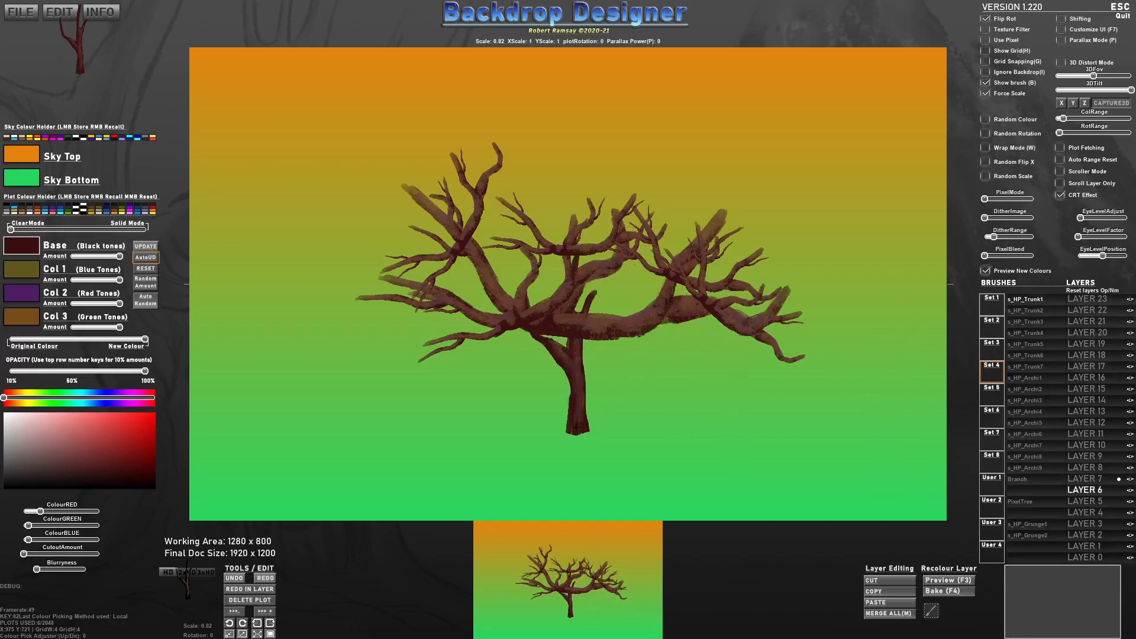
left_click(576, 421)
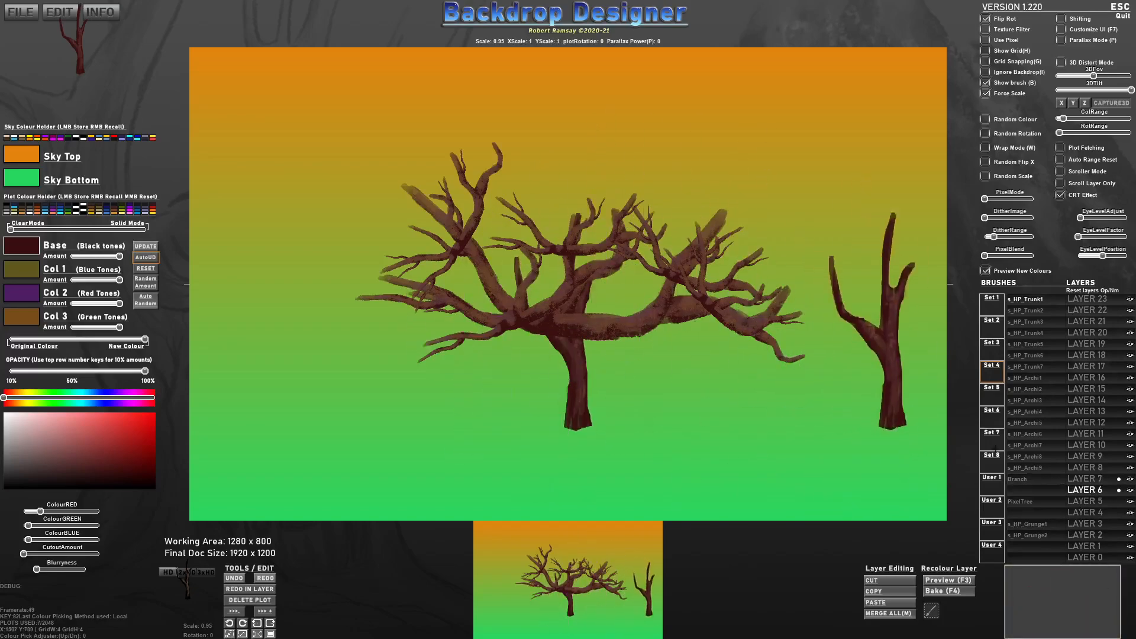
Make Layer 8 active, load brush Set 1, and select s_leaf3, s_leaf4 and s_leaf5 together as alternating leaf brushes.
left_click(1105, 470)
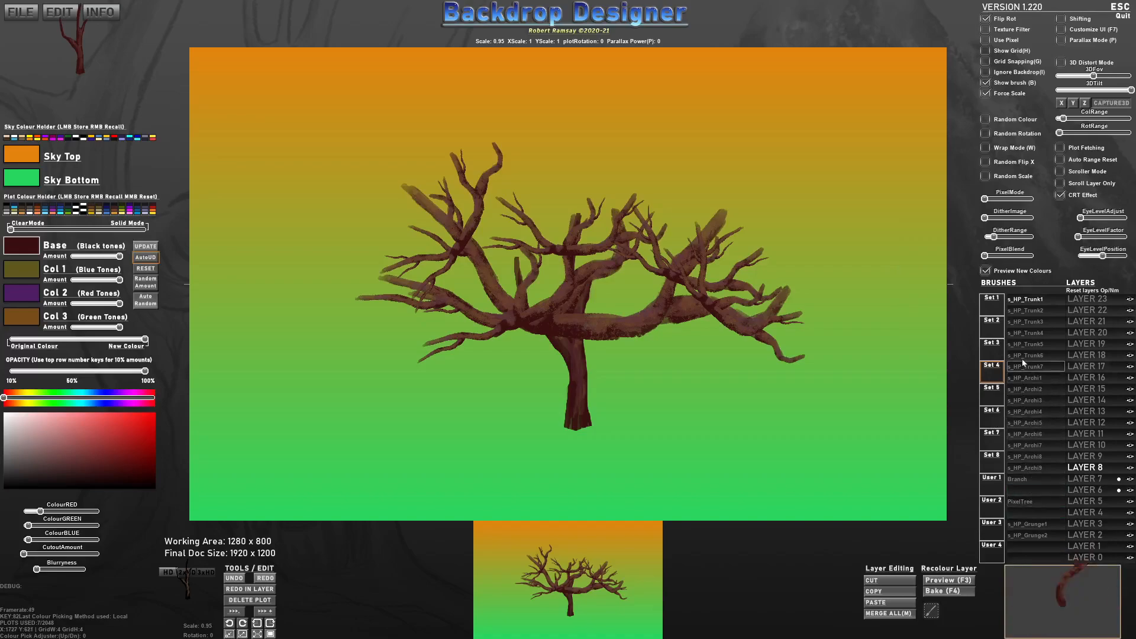
left_click(999, 312)
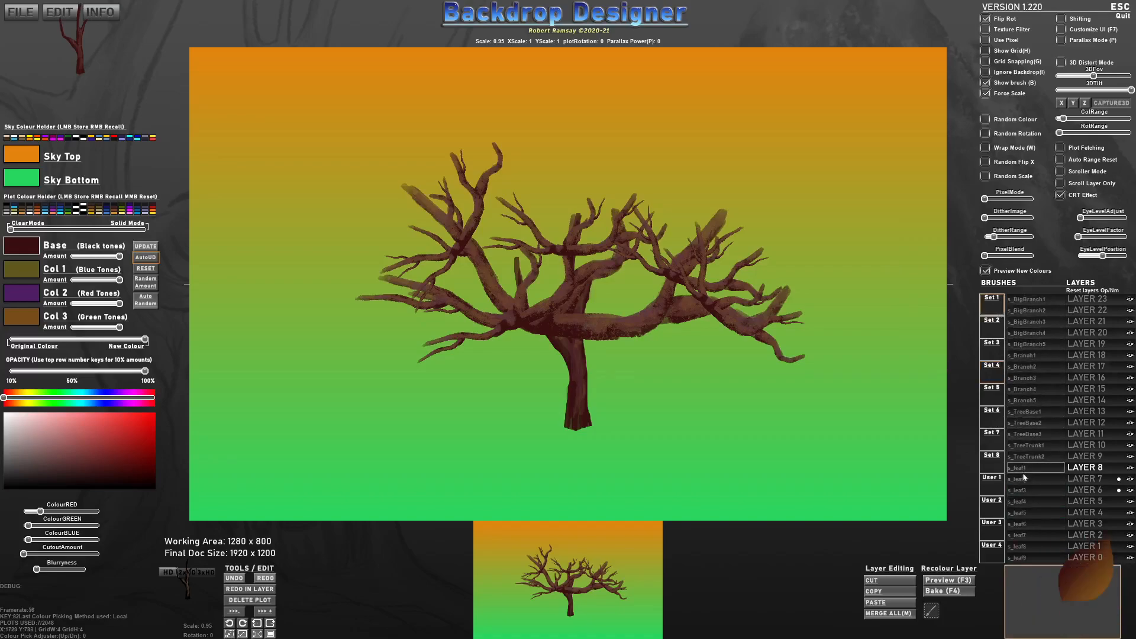
left_click(1023, 512)
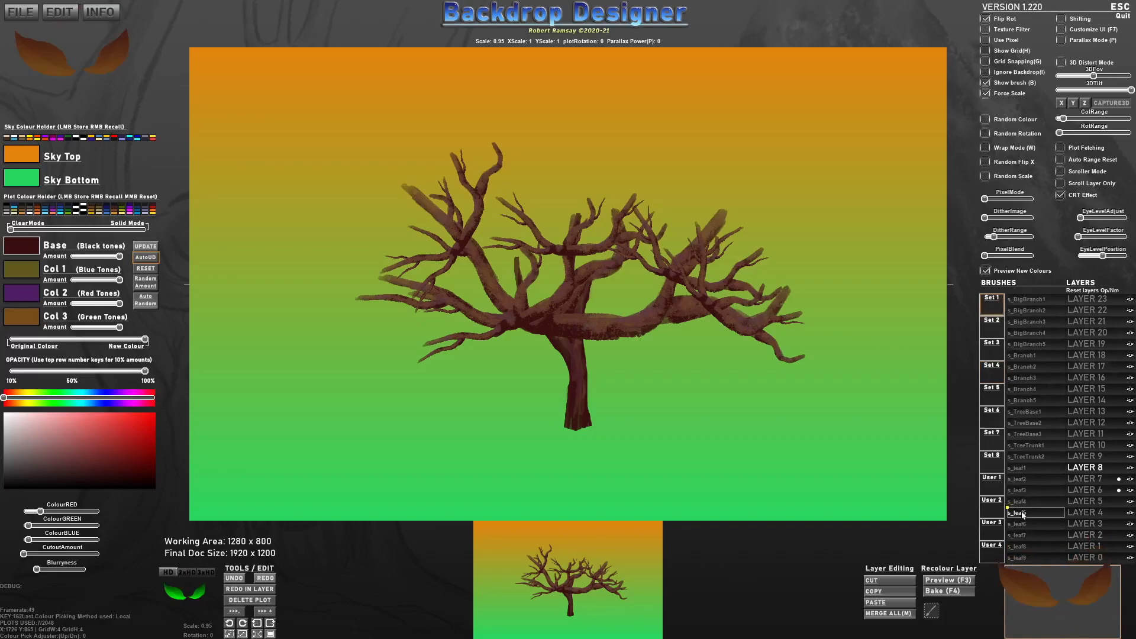
left_click(1023, 507)
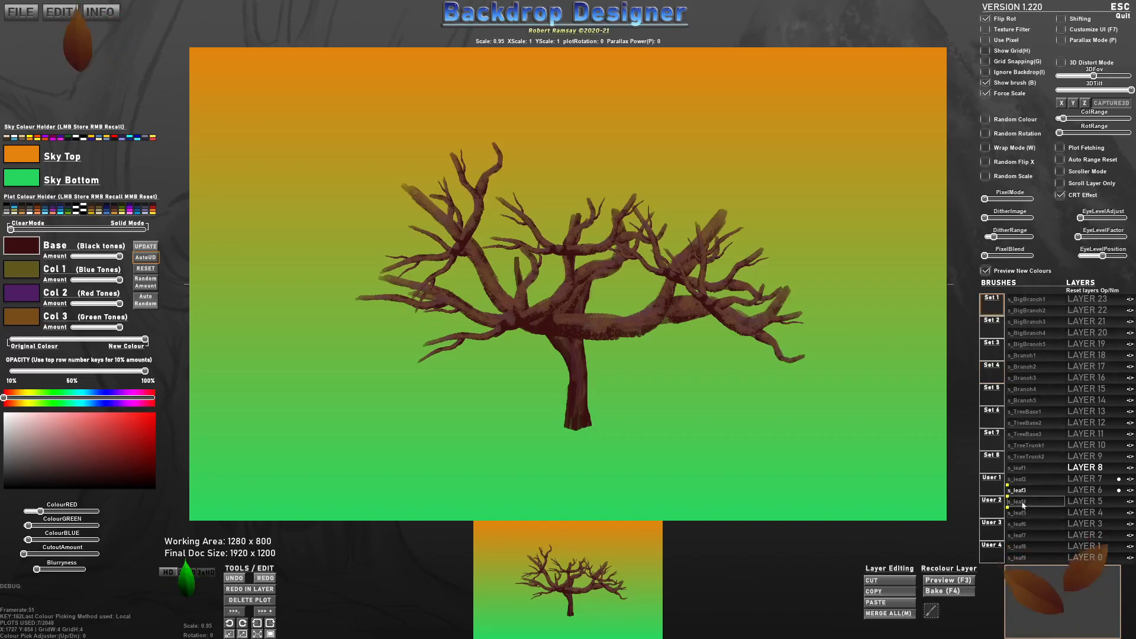
Turn off AutoUD, shrink the leaf brush, and recall a stored green palette as the plot colours.
scroll(419, 321, "down", 3)
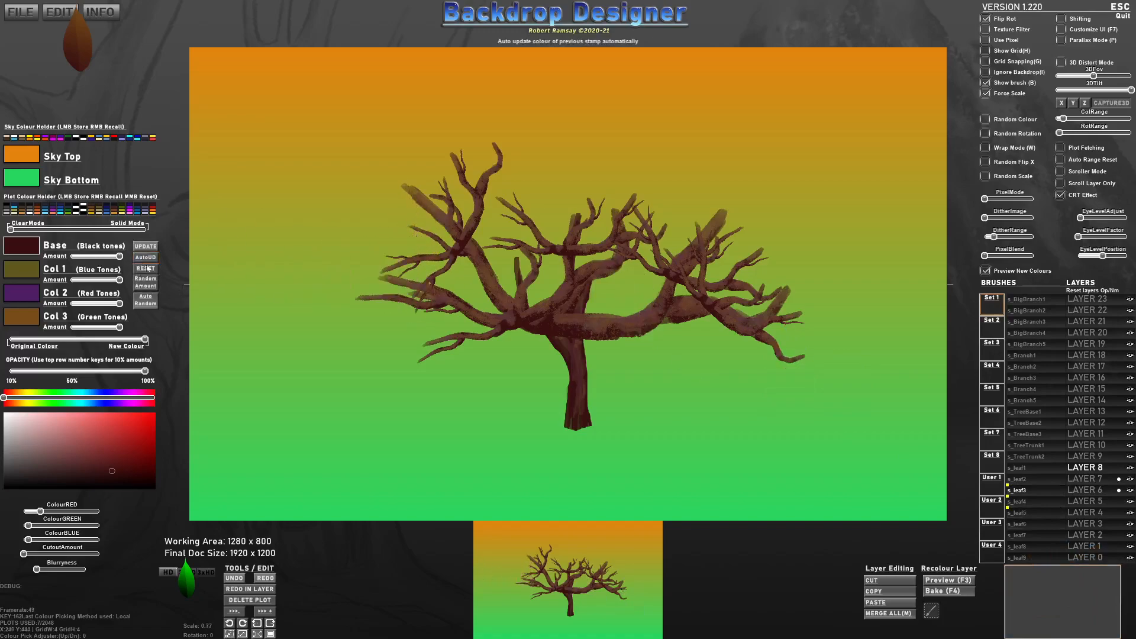
scroll(606, 330, "down", 2)
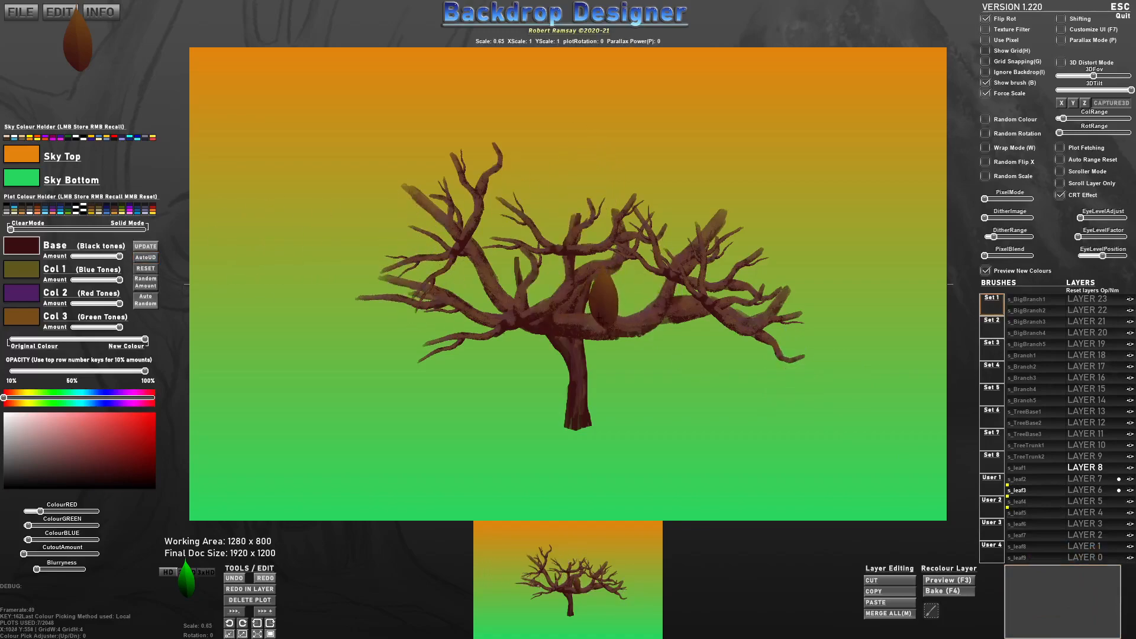
right_click(69, 212)
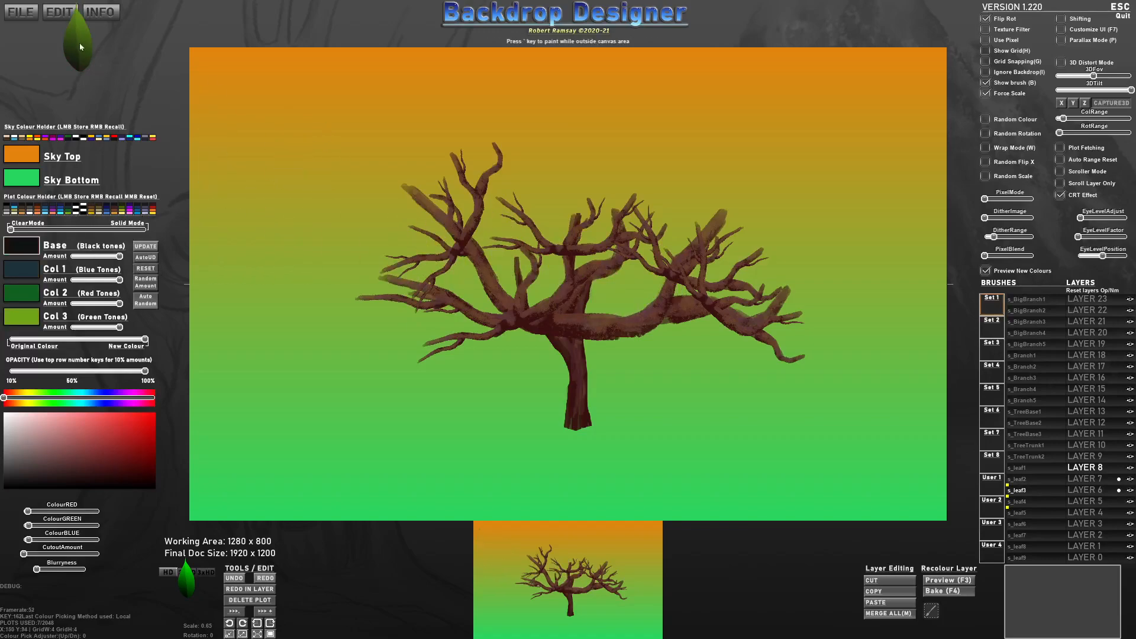
Scale the leaf brushes to 0.34 and place the first rotated leaves at the tip of the tree's upper-left twig.
scroll(423, 179, "down", 3)
key("e")
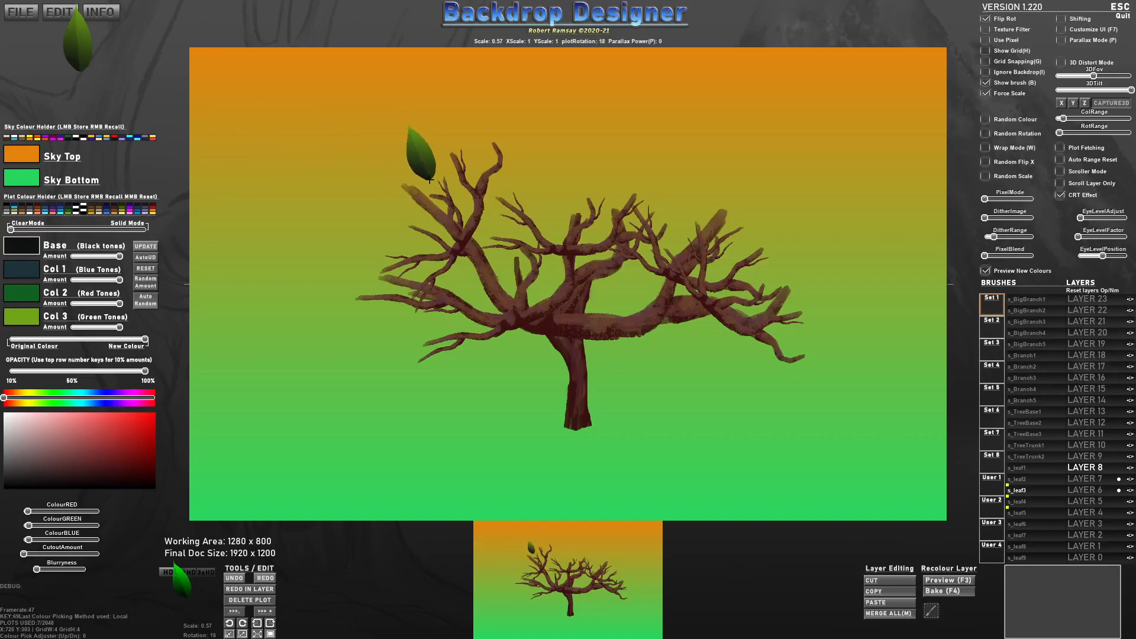
scroll(446, 166, "down", 1)
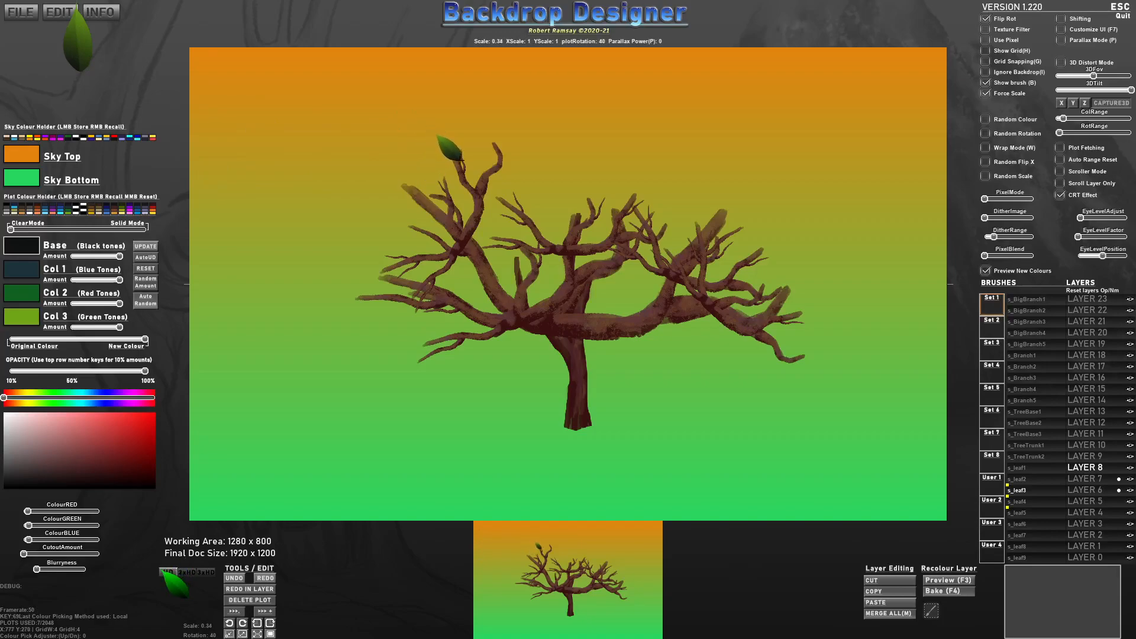
key("r")
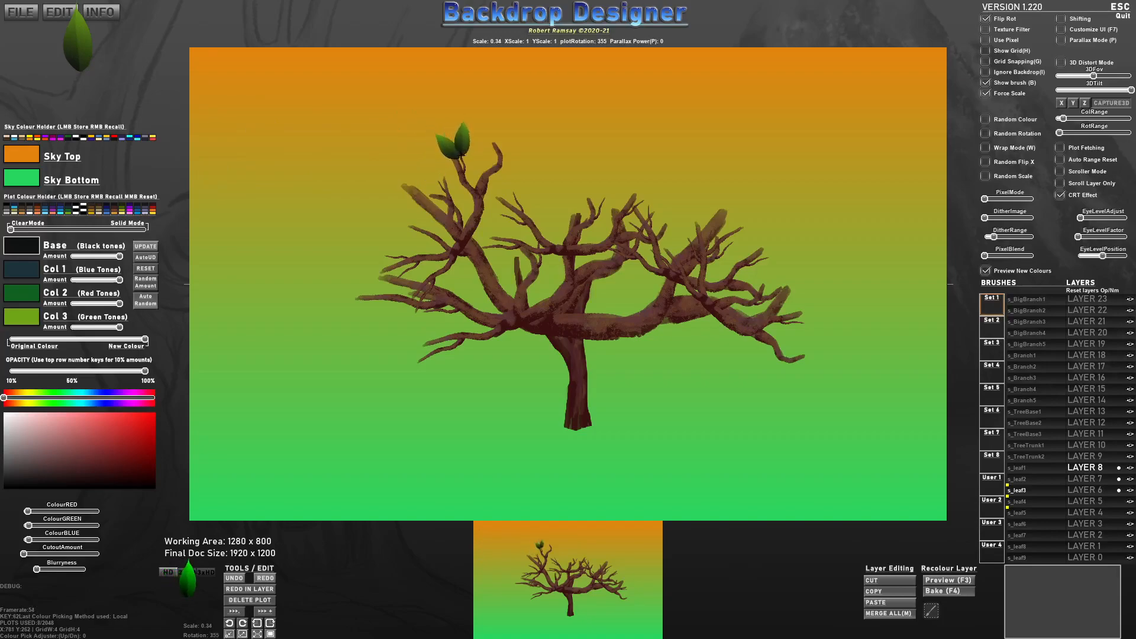
left_click(461, 152)
left_click(457, 163)
Build up the upper-left twig's leaf cluster with further rotated leaves just below its tip.
key("e")
left_click(462, 171)
left_click(462, 172)
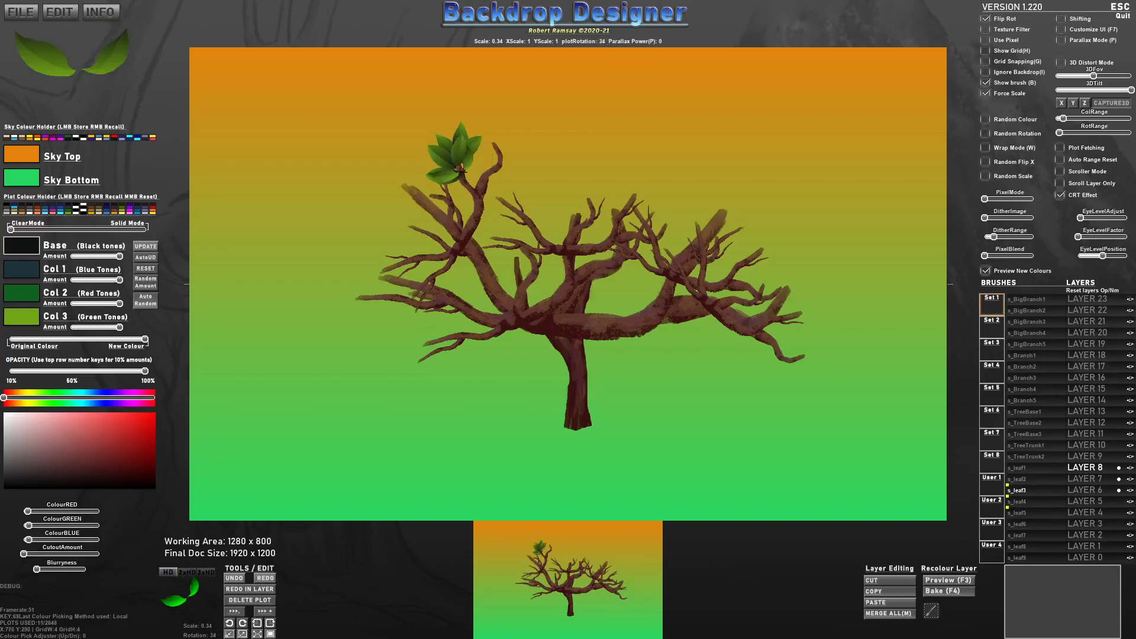
key("e")
left_click(465, 181)
key("e")
left_click(463, 182)
Start a second leaf cluster by placing differently rotated leaves around the tip of the thick left branch.
left_click(409, 186)
key("r")
left_click(407, 187)
key("r")
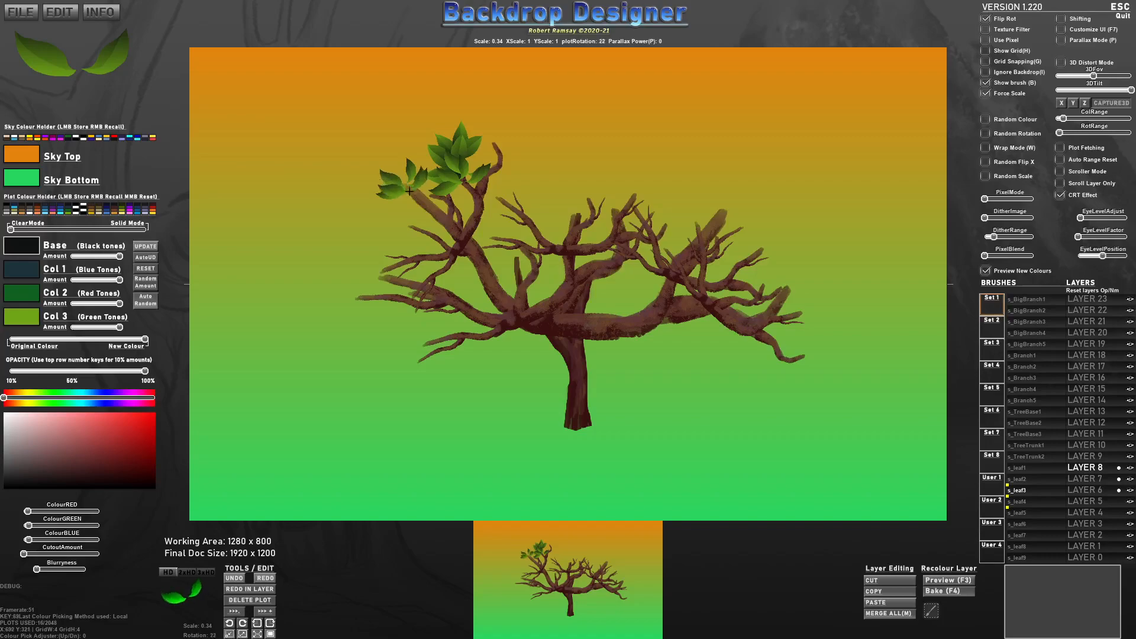
left_click(409, 190)
key("r")
left_click(413, 193)
Extend the second leaf cluster down the thick left branch and across towards the neighbouring twig with more rotated leaves.
key("e")
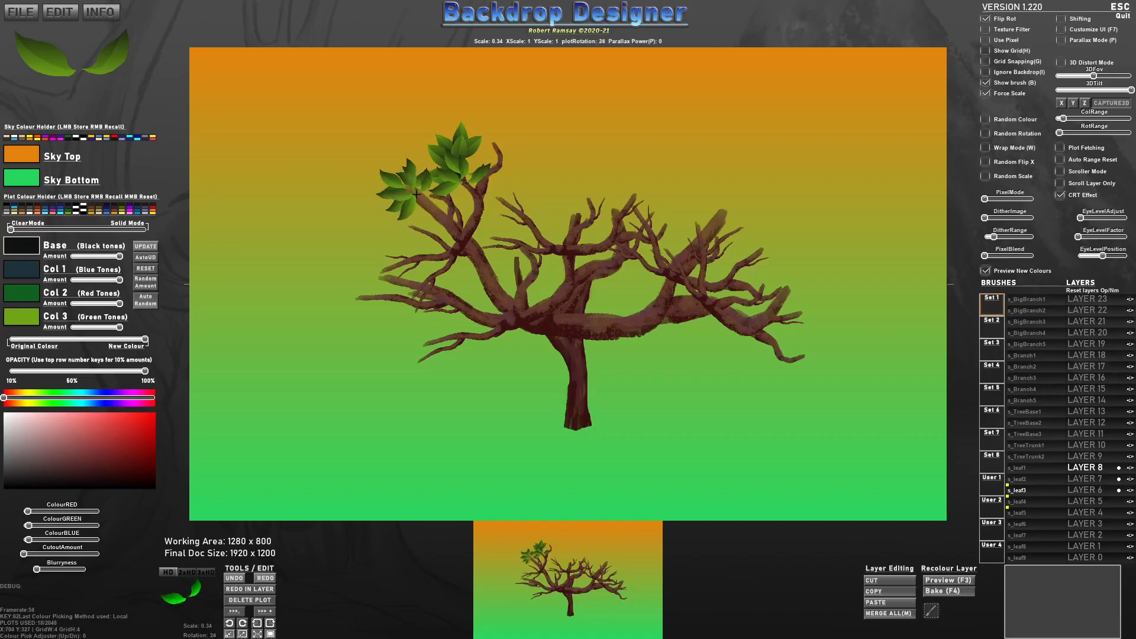
left_click(416, 196)
key("e")
left_click(422, 206)
key("e")
left_click(424, 213)
left_click(431, 218)
key("r")
left_click(446, 219)
key("r")
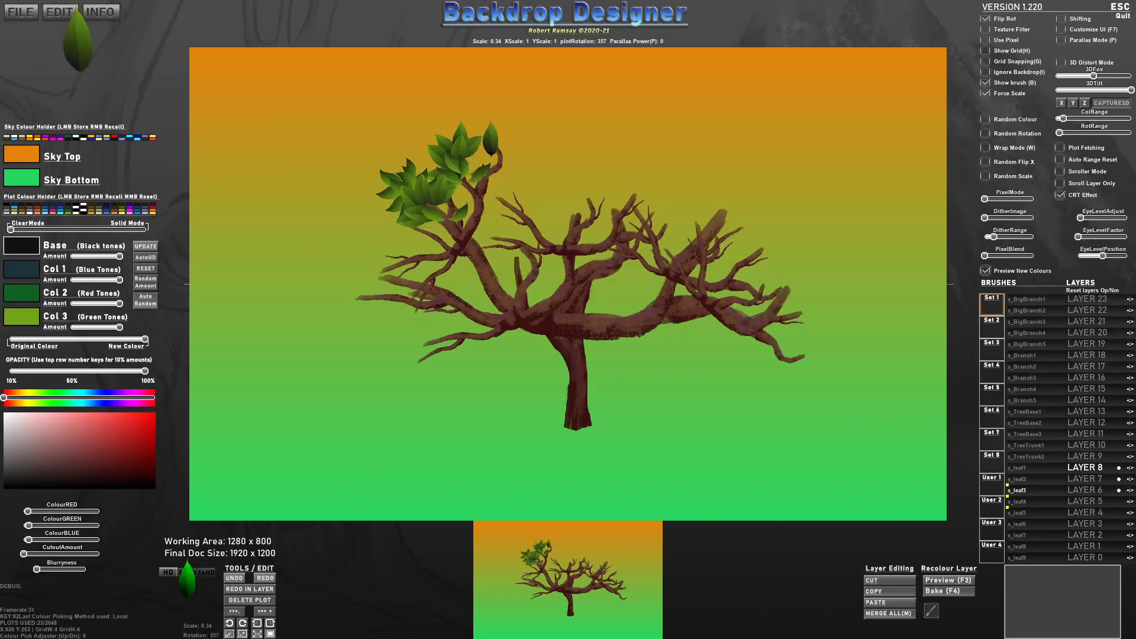
Place differently rotated leaves around the tip of the tall upright twig beside the upper-left leaf cluster.
key("e")
left_click(497, 155)
key("r")
left_click(500, 163)
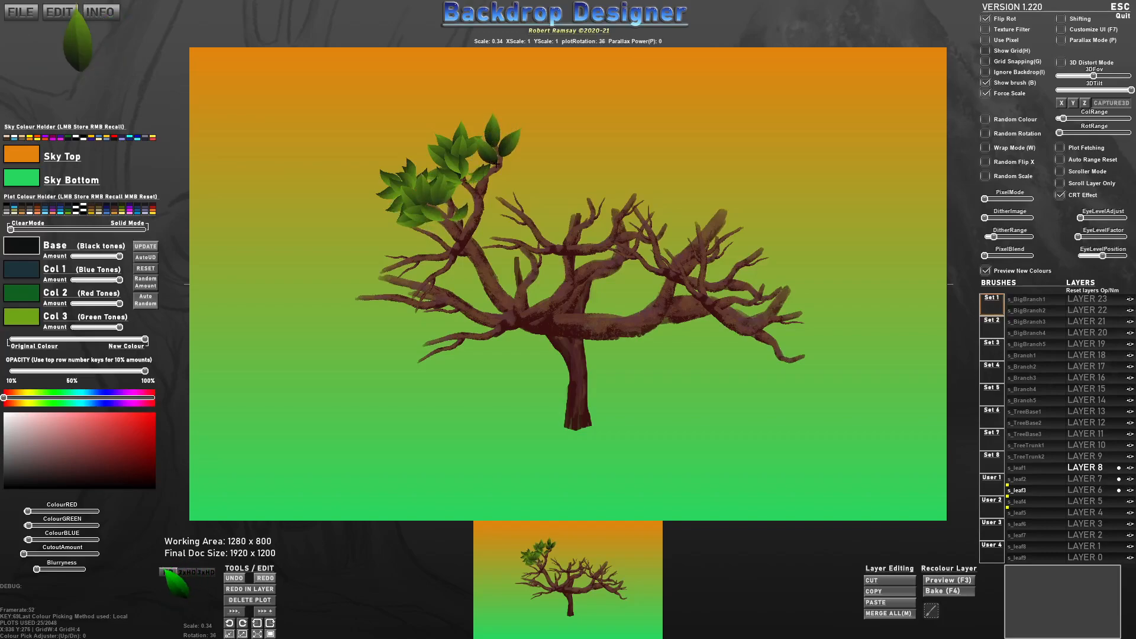
key("r")
left_click(497, 169)
key("r")
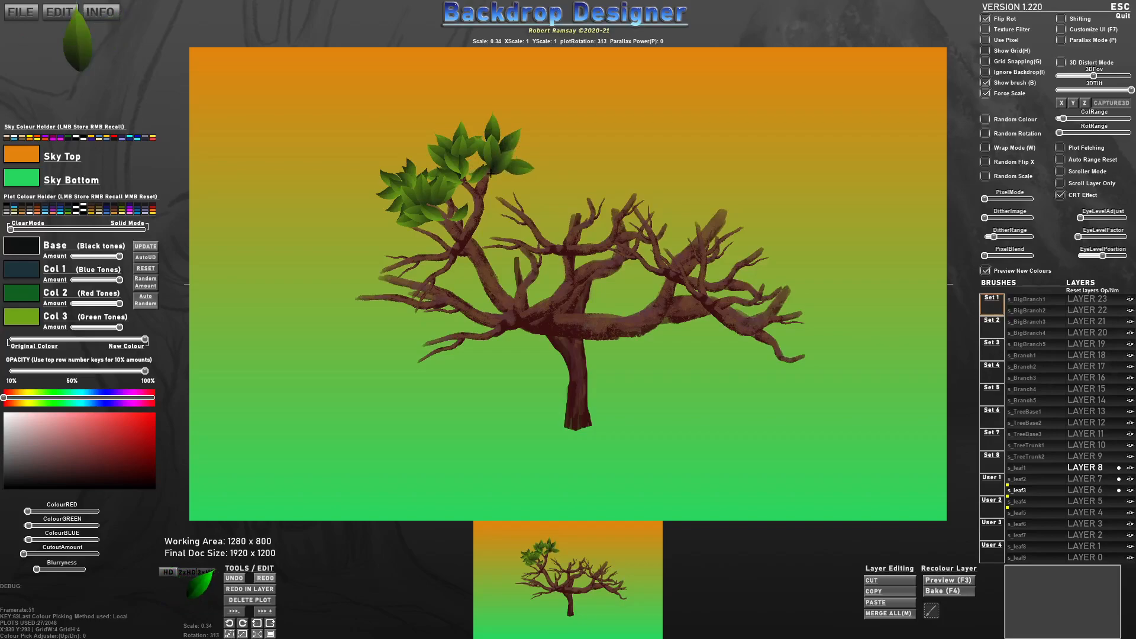
Fill the tall upright twig below its tip with more rotated leaves, joining it to the neighbouring cluster.
left_click(486, 173)
left_click(485, 190)
left_click(478, 190)
key("r")
left_click(479, 199)
key("e")
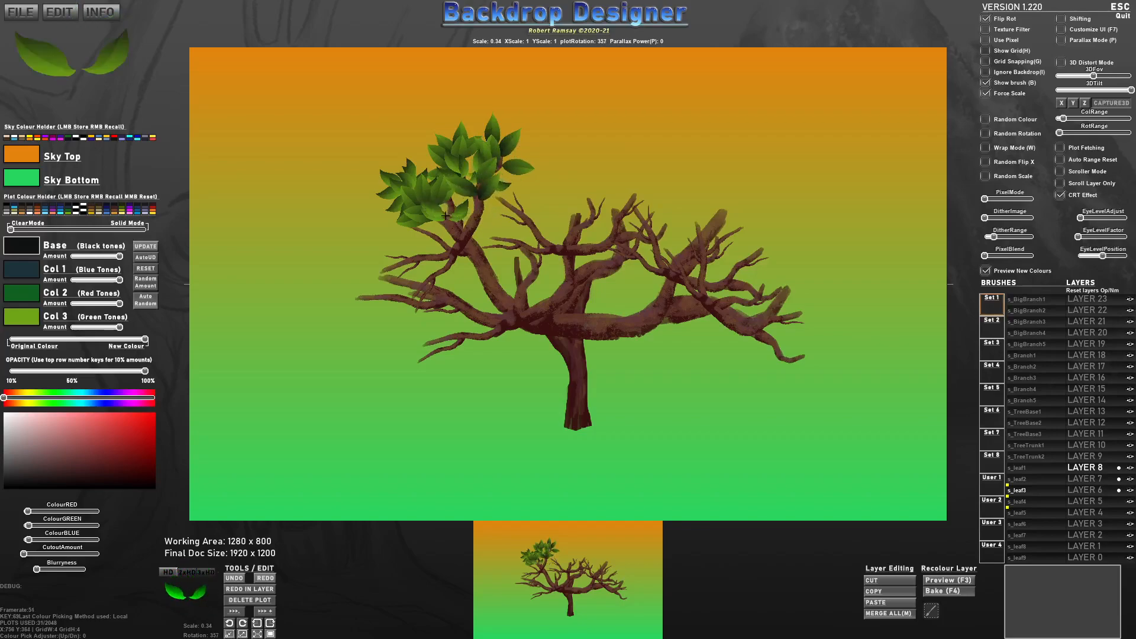
Cover the short left-hand twigs below the upper-left cluster with single and paired leaves at varied rotations.
key("e")
left_click(424, 236)
left_click(421, 240)
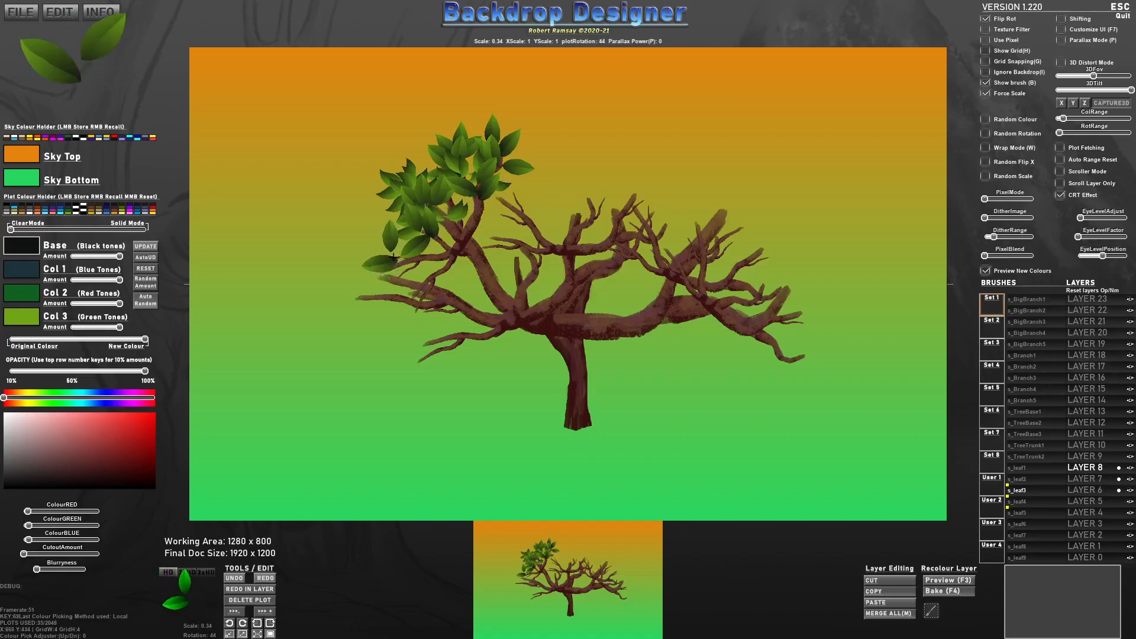
left_click(393, 255)
key("e")
scroll(403, 264, "down", 1)
scroll(402, 264, "down", 1)
key("e")
left_click(397, 266)
key("r")
key("e")
key("r")
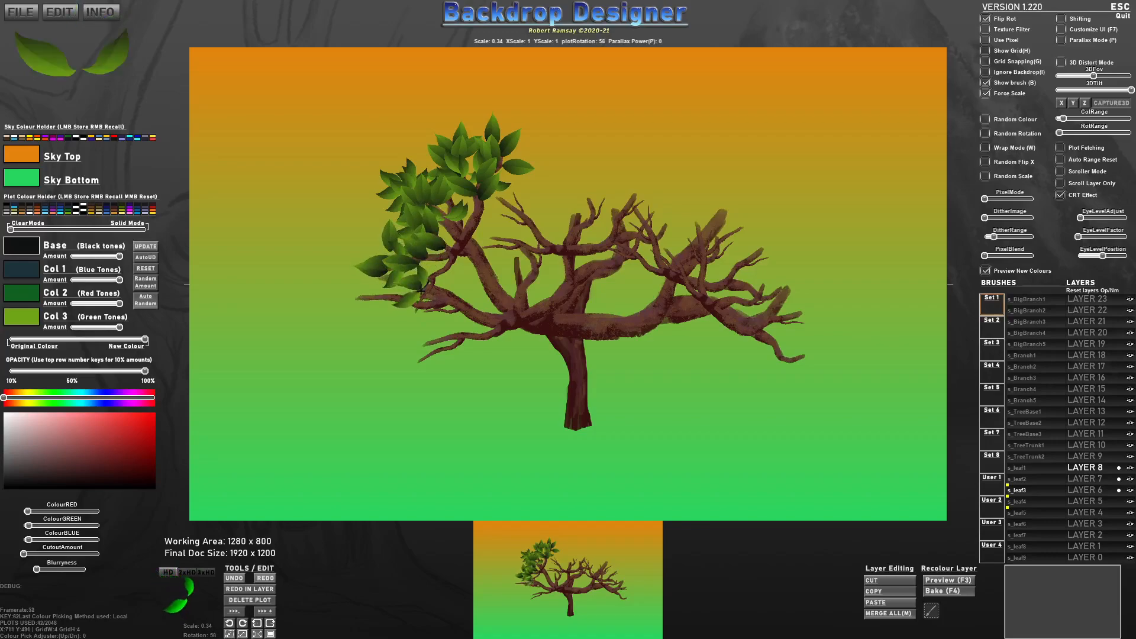
Add rotated leaf pairs to the gap between the left-hand twigs and the long leftmost branch.
left_click(423, 292)
key("r")
left_click(392, 282)
key("e")
key("e")
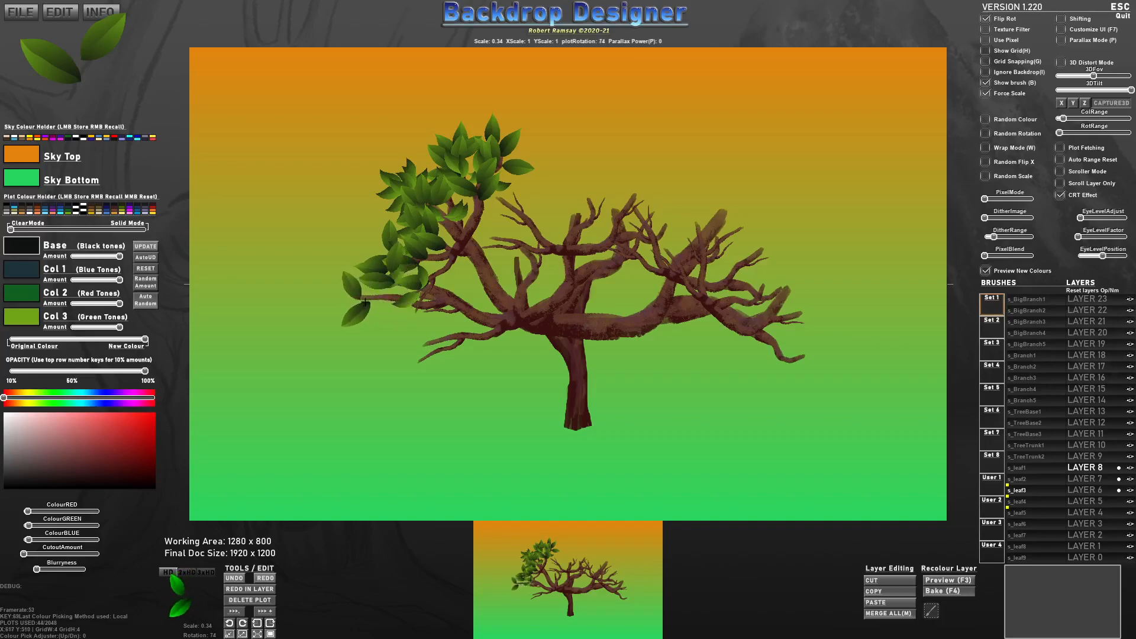
Place rotated leaves around the tip of the long leftmost branch.
scroll(363, 300, "up", 8)
left_click(364, 302)
key("e")
scroll(371, 301, "down", 15)
left_click(373, 300)
scroll(385, 299, "up", 4)
scroll(397, 300, "up", 8)
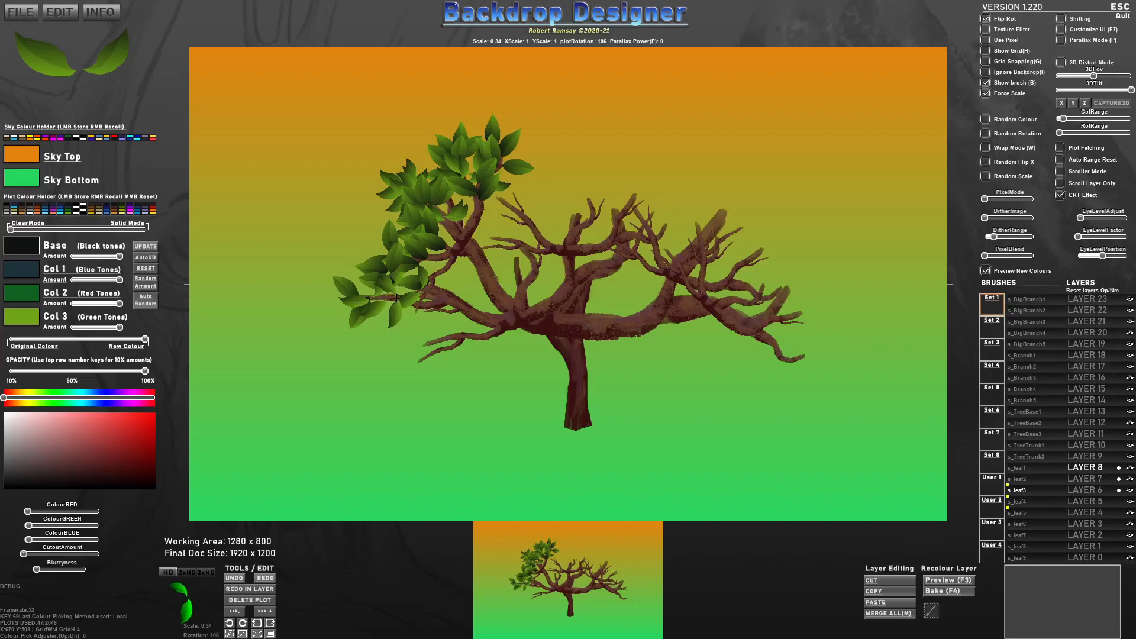
Continue the leaves inward along the long leftmost branch with further rotations.
left_click(398, 300)
key("r")
scroll(414, 294, "down", 15)
left_click(429, 290)
key("r")
scroll(449, 263, "down", 8)
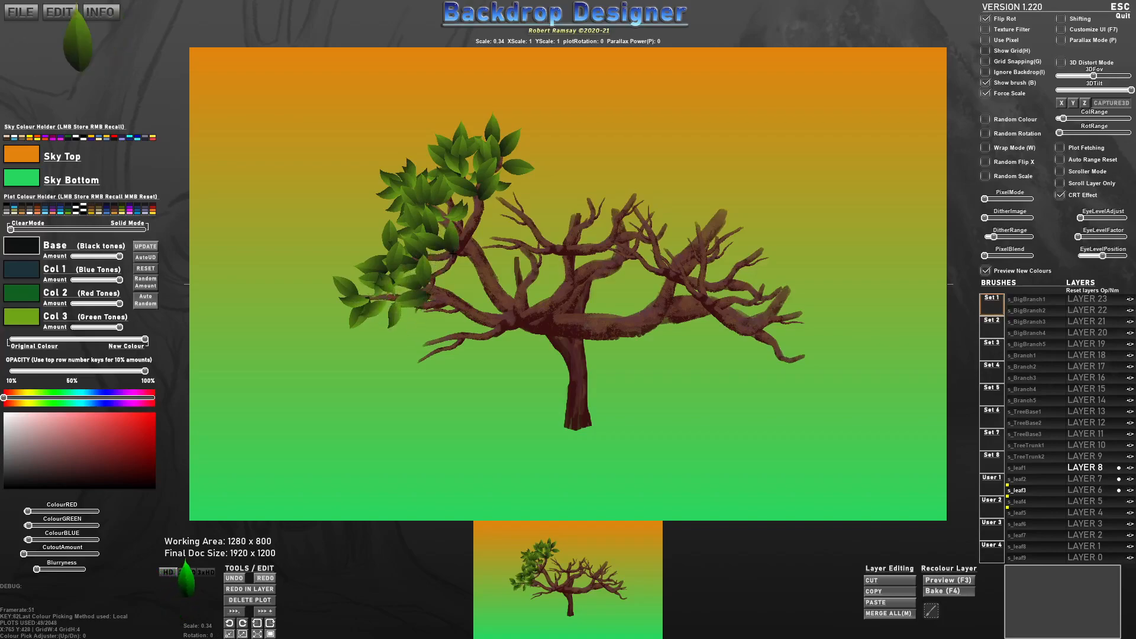
Place leaves over the bare stretch of the thick left branch, just below the upper-left foliage.
left_click(454, 253)
key("e")
scroll(470, 232, "down", 8)
left_click(475, 225)
scroll(496, 211, "up", 6)
scroll(500, 204, "up", 4)
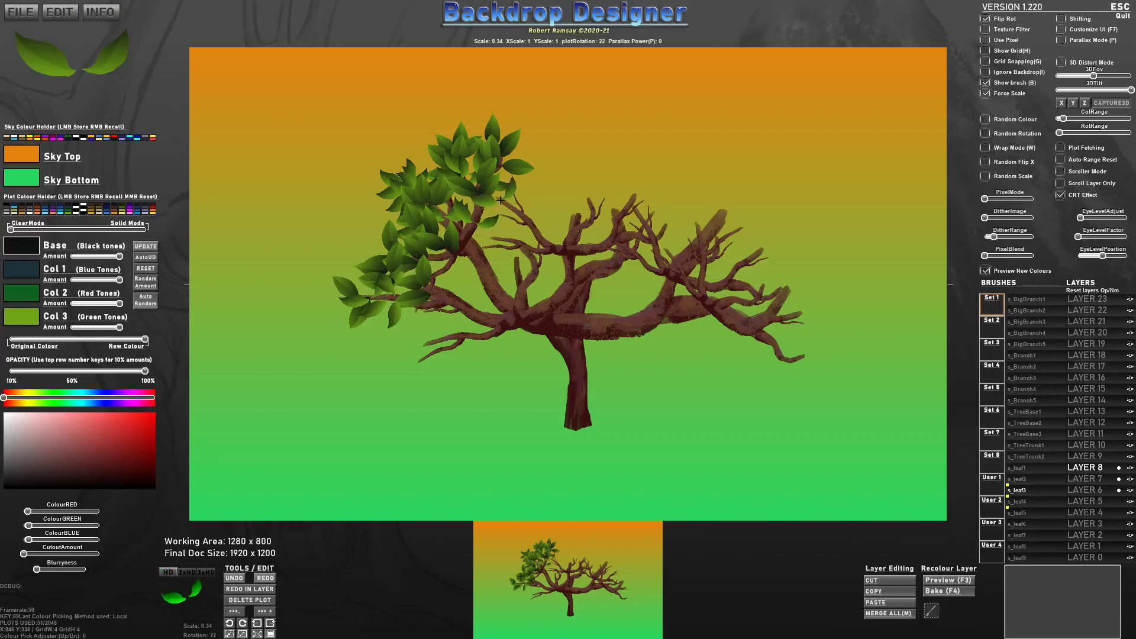
Cover the thin twig between the left foliage and the tree's centre with differently rotated leaf pairs.
left_click(505, 202)
scroll(509, 205, "down", 4)
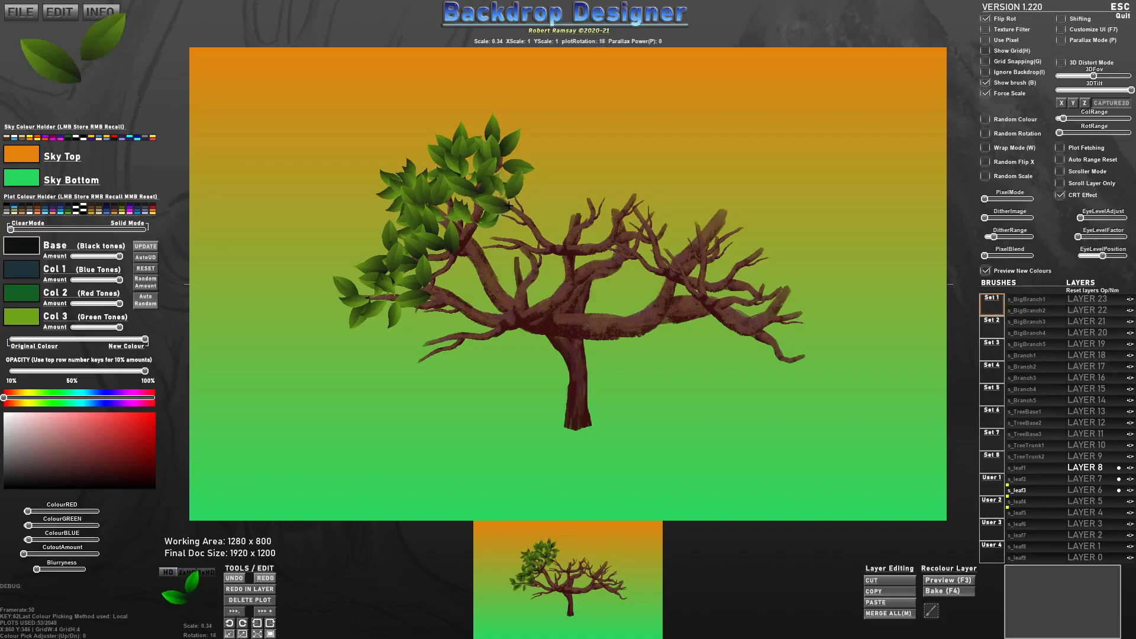
scroll(510, 207, "down", 7)
scroll(521, 229, "up", 7)
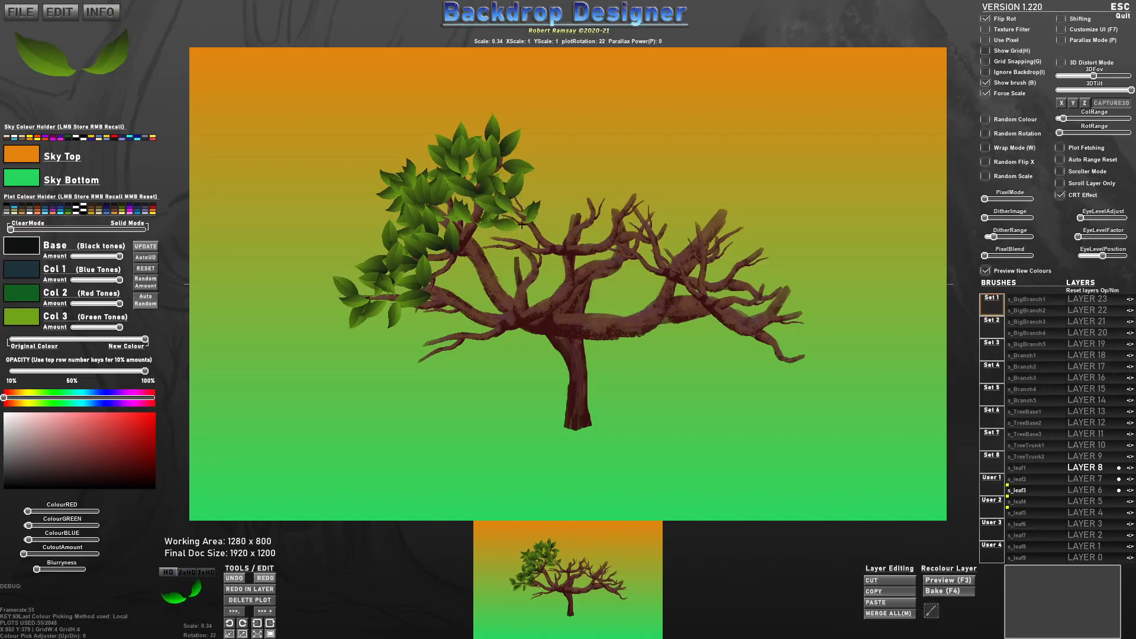
scroll(505, 221, "down", 9)
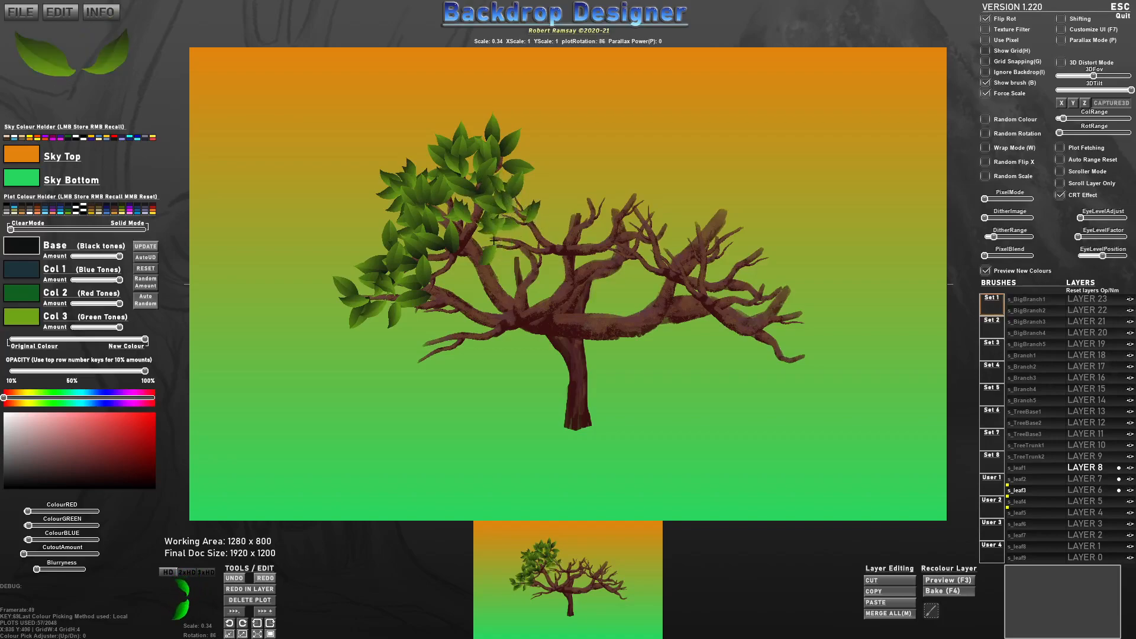
scroll(515, 222, "down", 1)
left_click(527, 221)
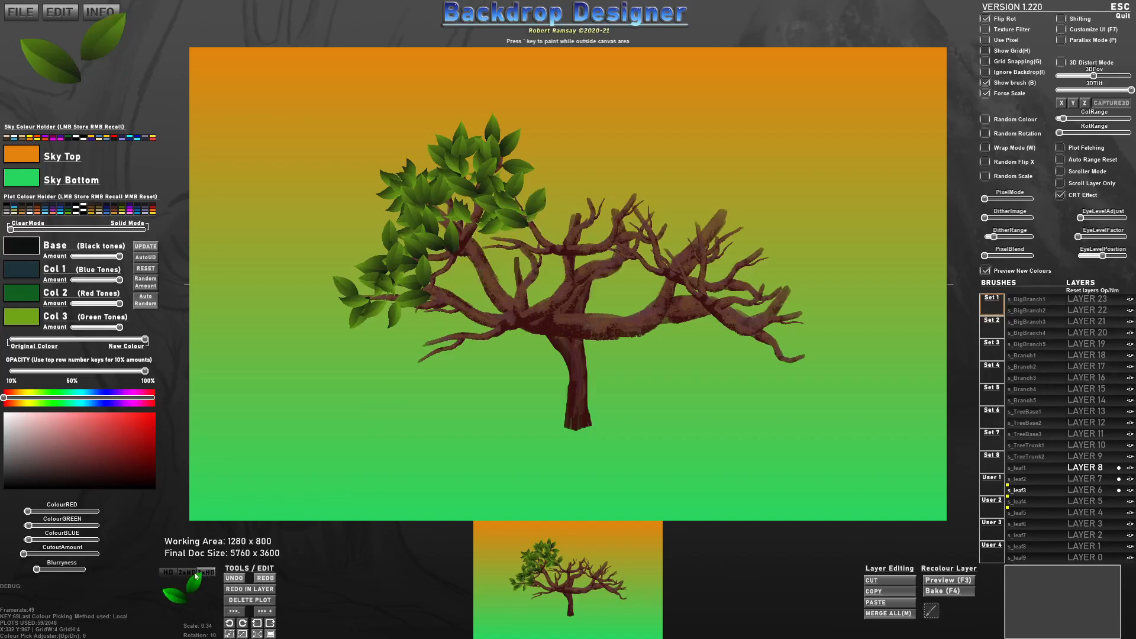
Fill the inner twigs left of the tree's centre with rotated leaves, including the short upright stub.
scroll(478, 262, "up", 4)
left_click(477, 260)
scroll(519, 262, "down", 7)
scroll(517, 261, "up", 3)
left_click(517, 262)
key("e")
scroll(517, 262, "down", 9)
left_click(517, 263)
Build a small leaf cluster at the tip of the lowest left branch from variously rotated leaves.
scroll(517, 270, "up", 3)
scroll(517, 269, "up", 11)
key("r")
key("e")
key("e")
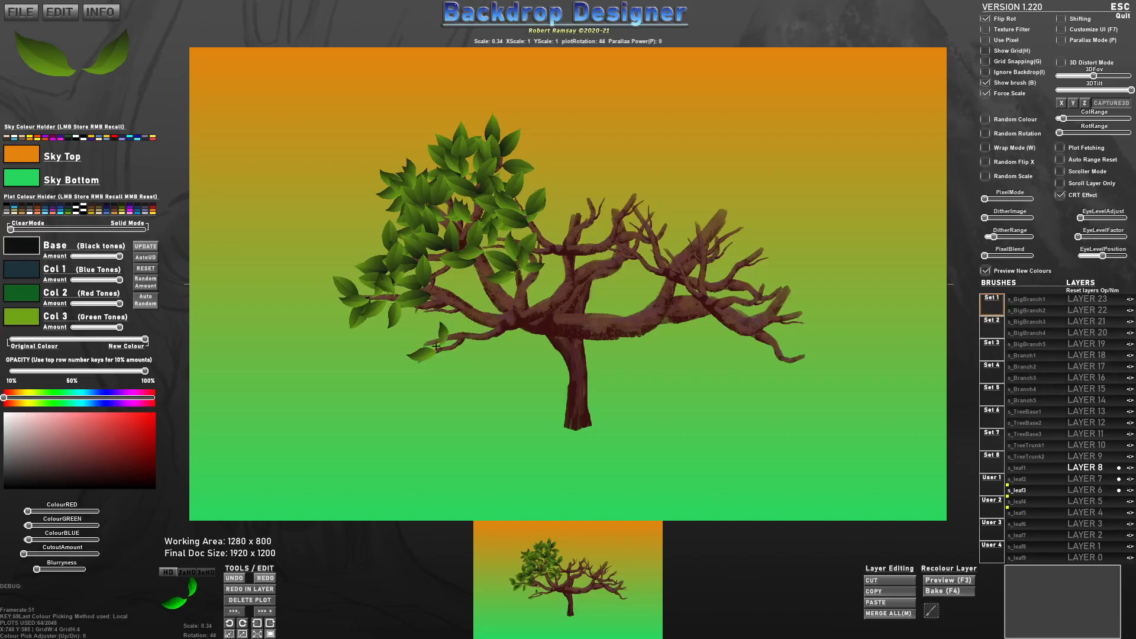
left_click(436, 345)
key("e")
key("e")
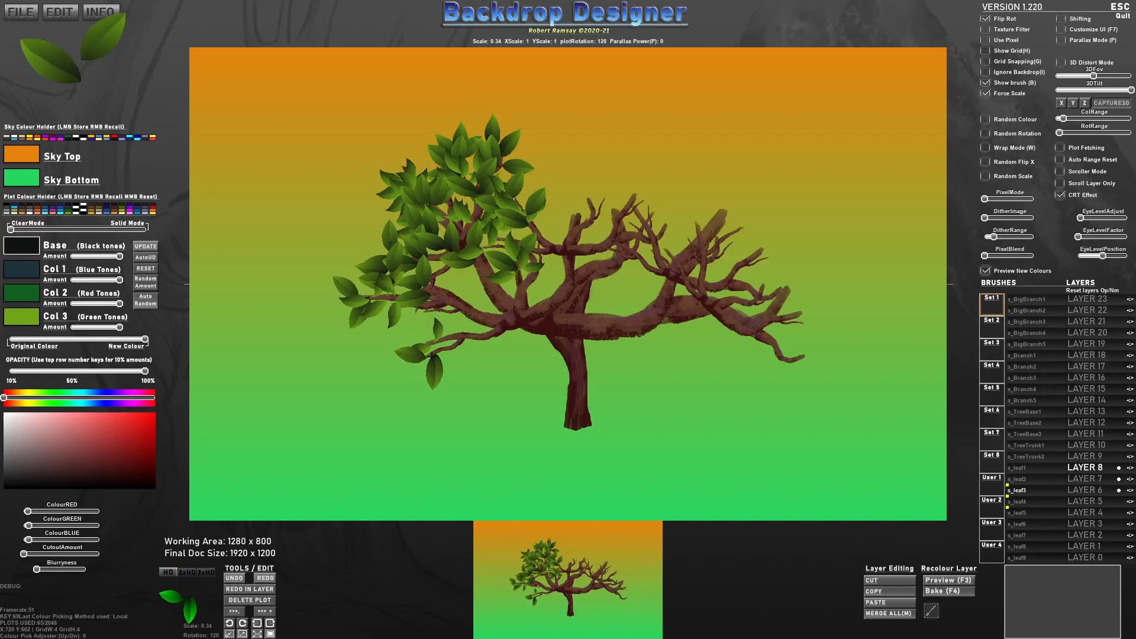
left_click(432, 355)
key("r")
key("r")
left_click(448, 351)
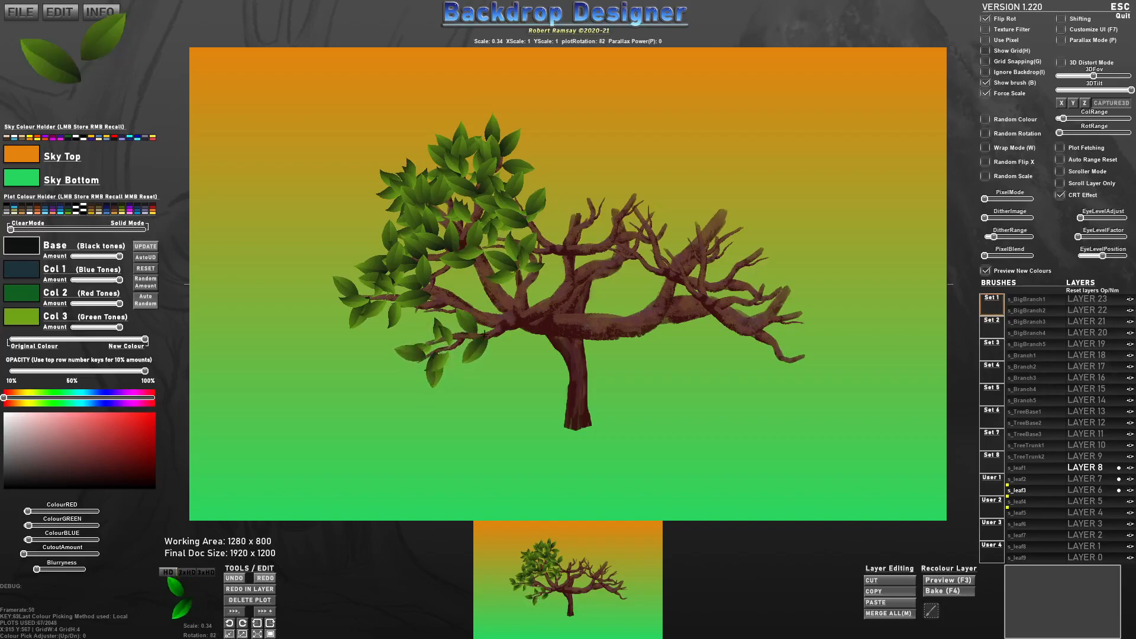
Build a leaf cluster around the tip of the central upright twig with rotated leaf pairs.
key("r")
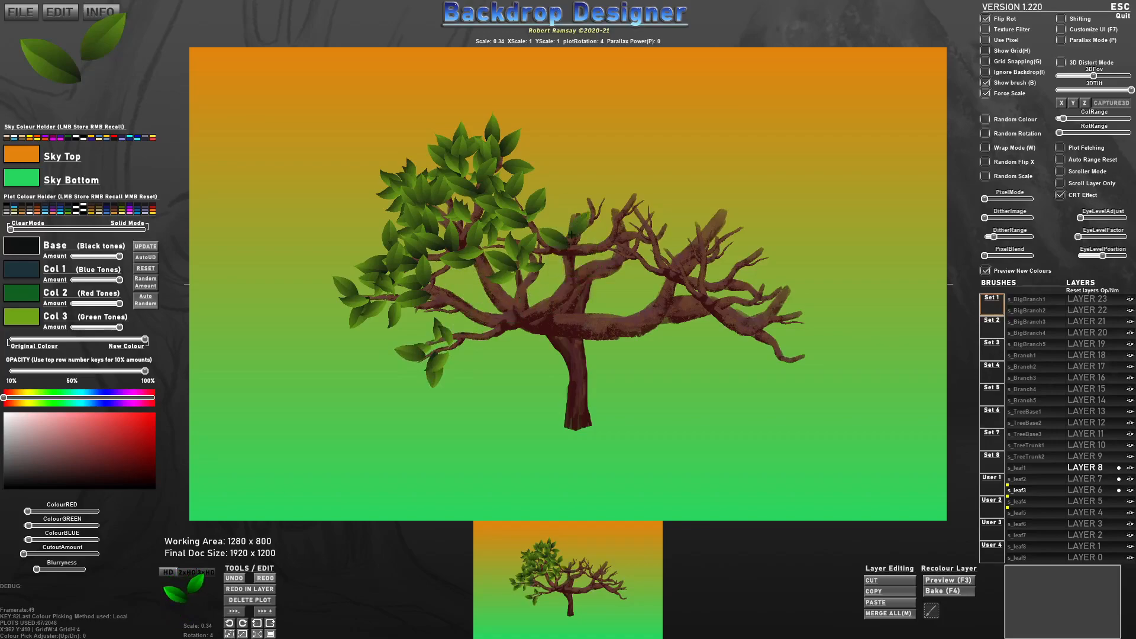
key("r")
left_click(590, 207)
key("r")
key("r")
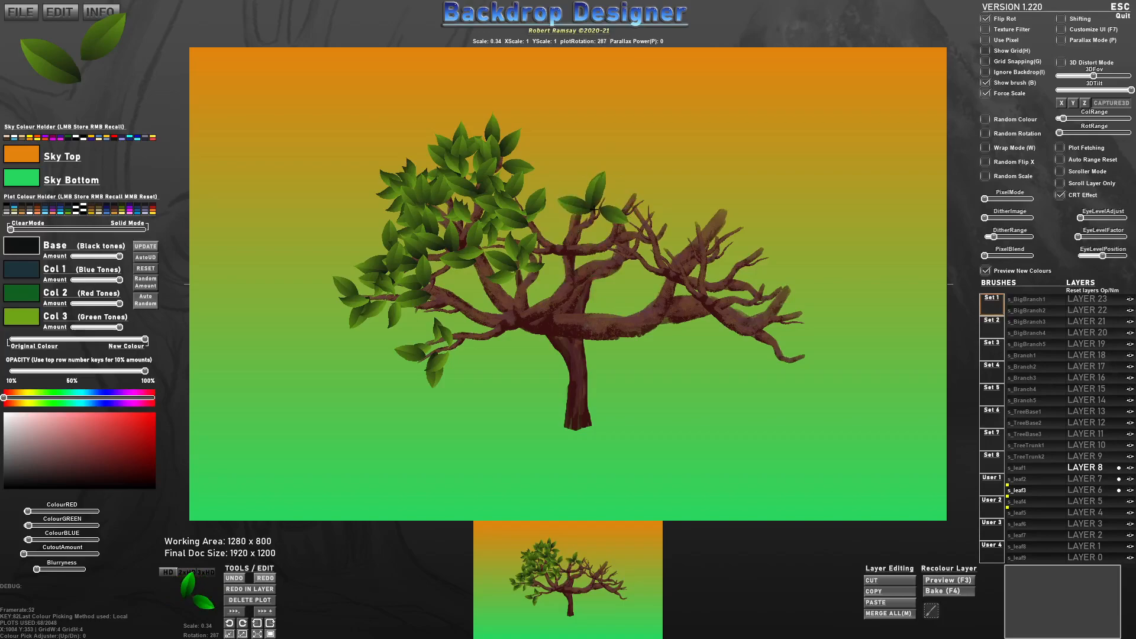
left_click(589, 220)
key("r")
left_click(574, 223)
key("r")
key("r")
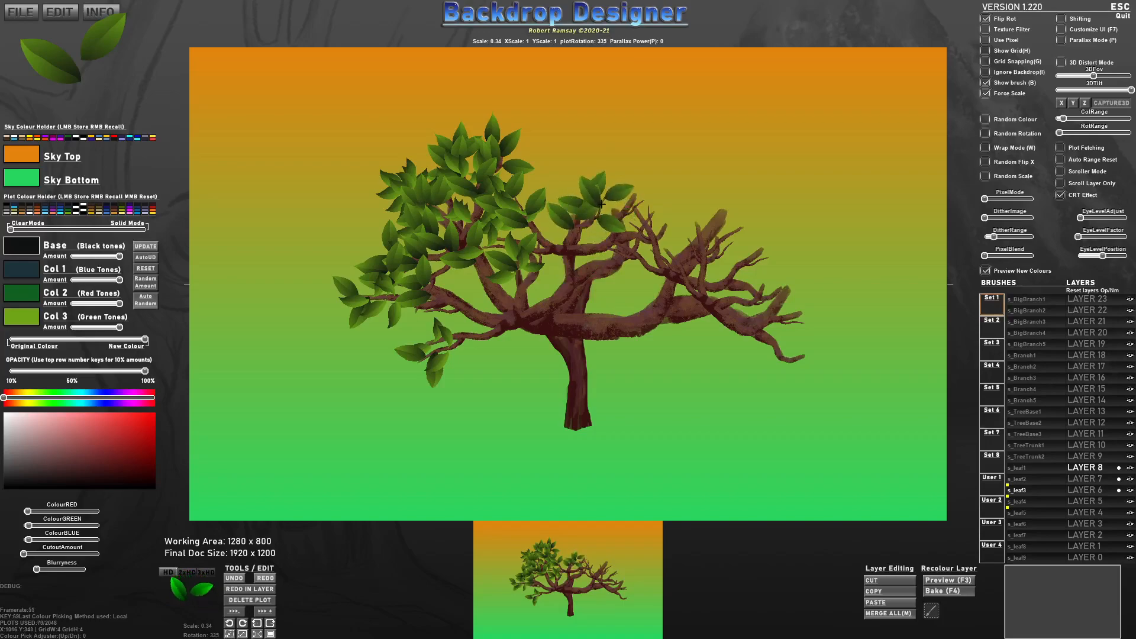
Extend the central foliage over the tip of the next twig to the right with rotated leaves.
key("r")
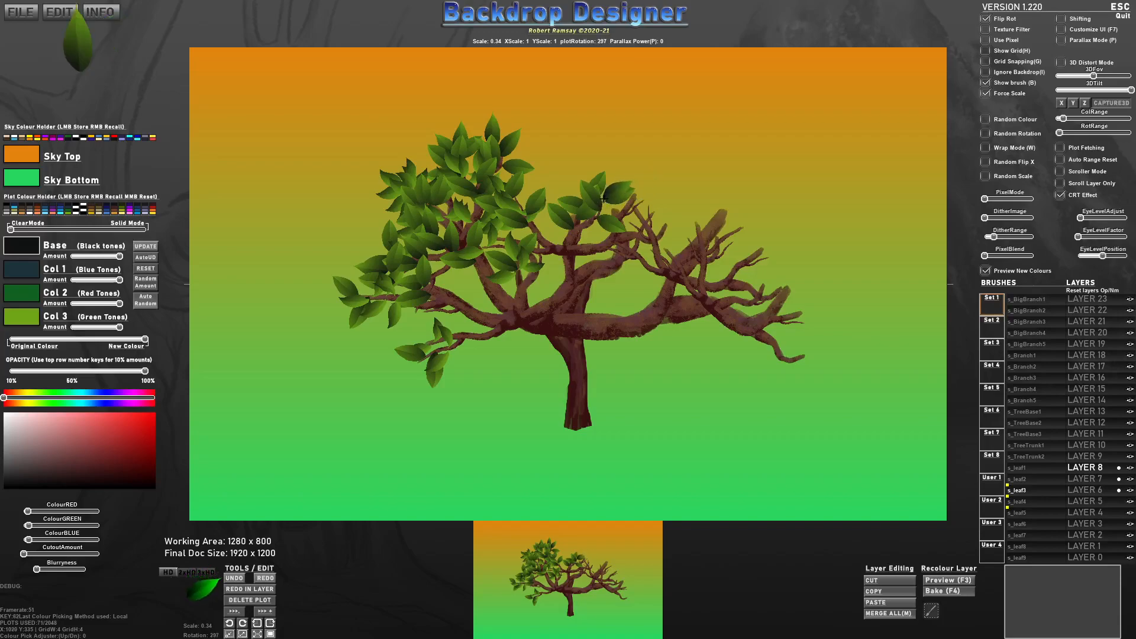
key("r")
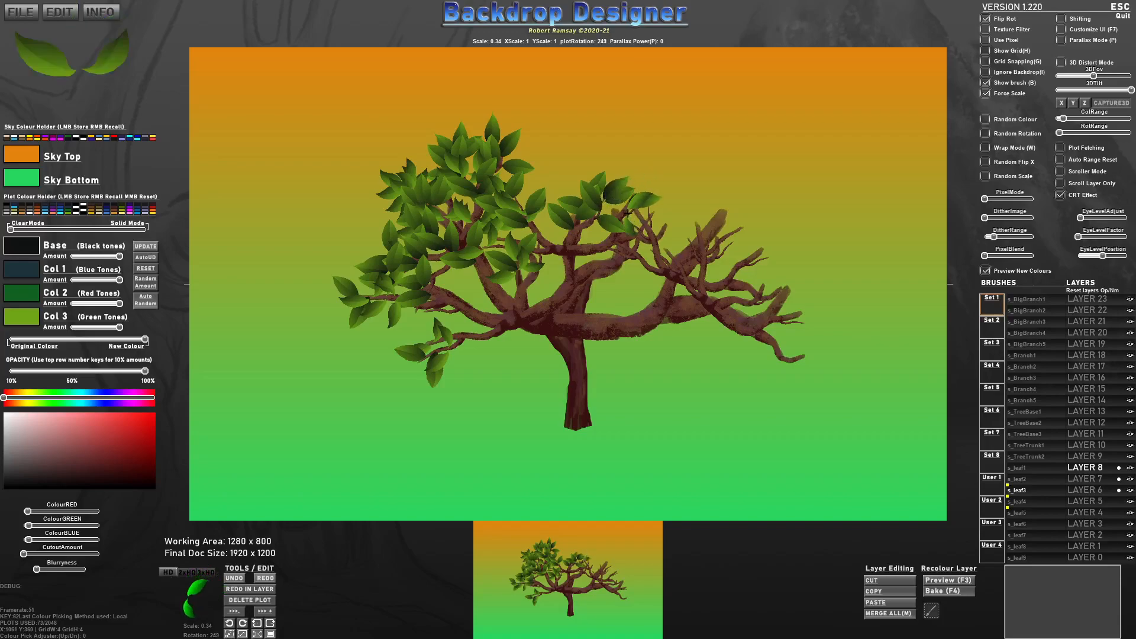
key("e")
left_click(632, 206)
key("r")
key("r")
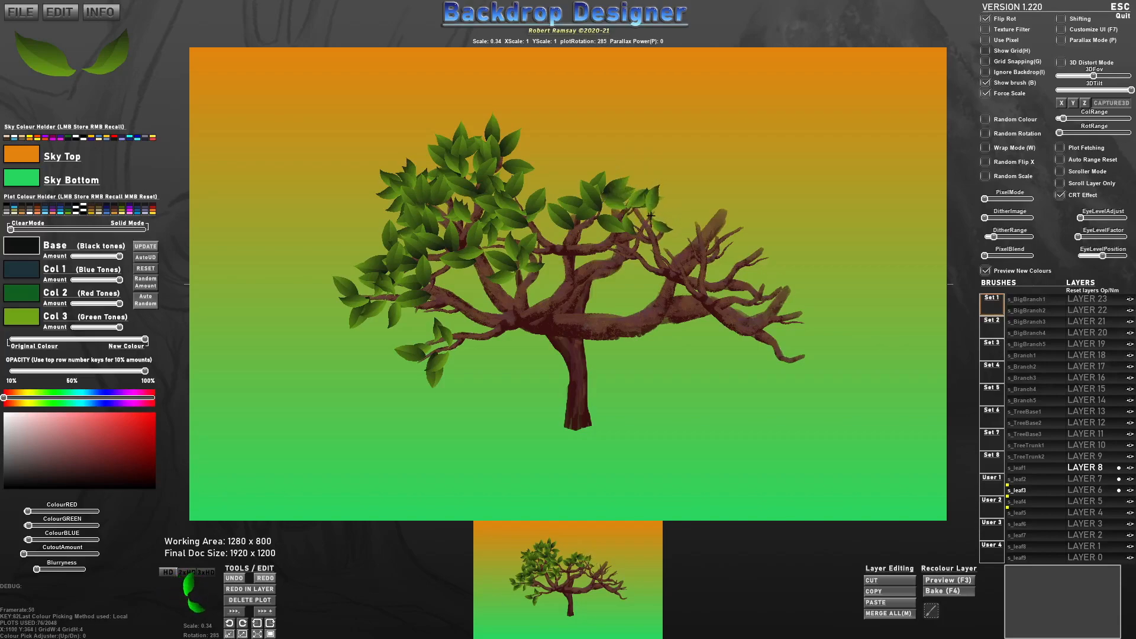
Fill the twigs right of the central cluster and the gap beneath them with more rotated leaves.
key("e")
left_click(640, 229)
key("r")
key("e")
key("e")
left_click(620, 251)
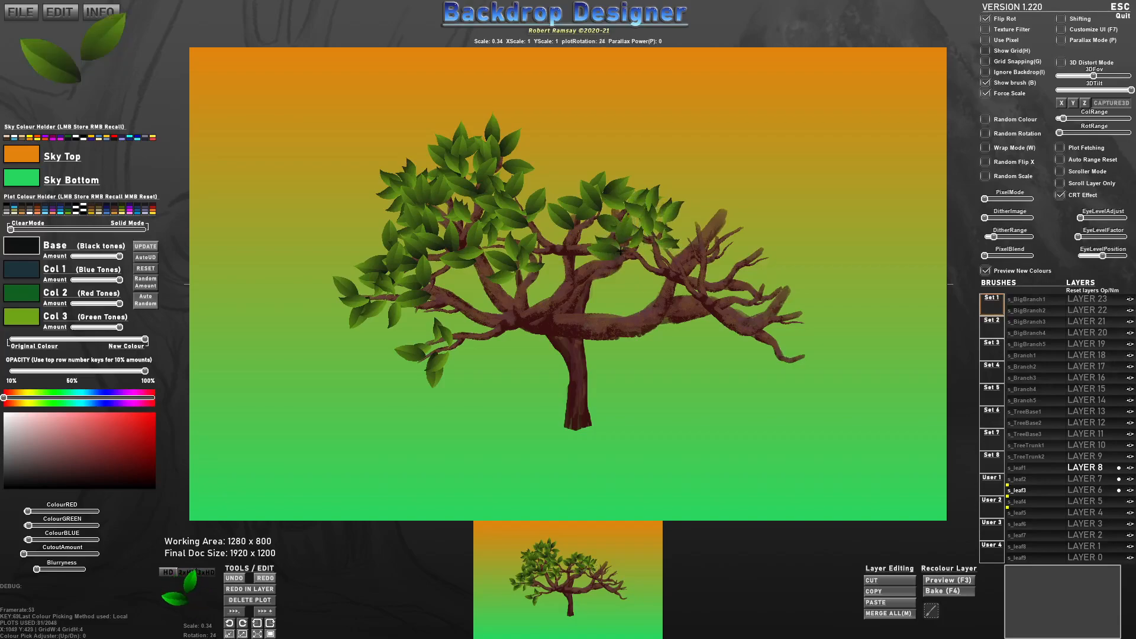
Place rotated leaves around the tip of the thick upper-right branch.
key("r")
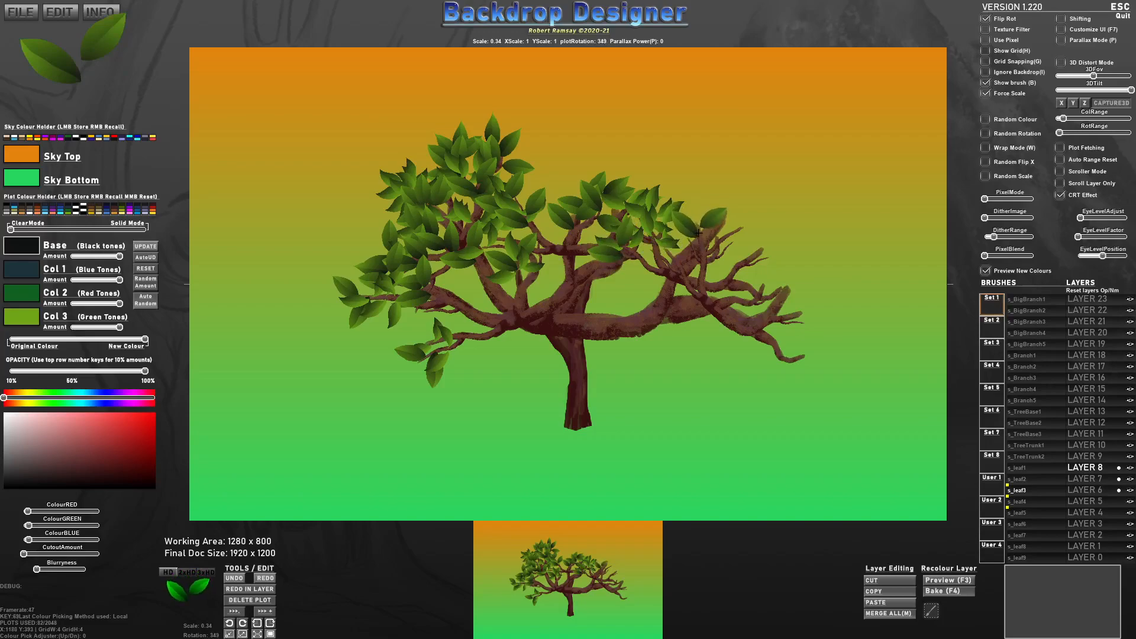
key("r")
left_click(723, 218)
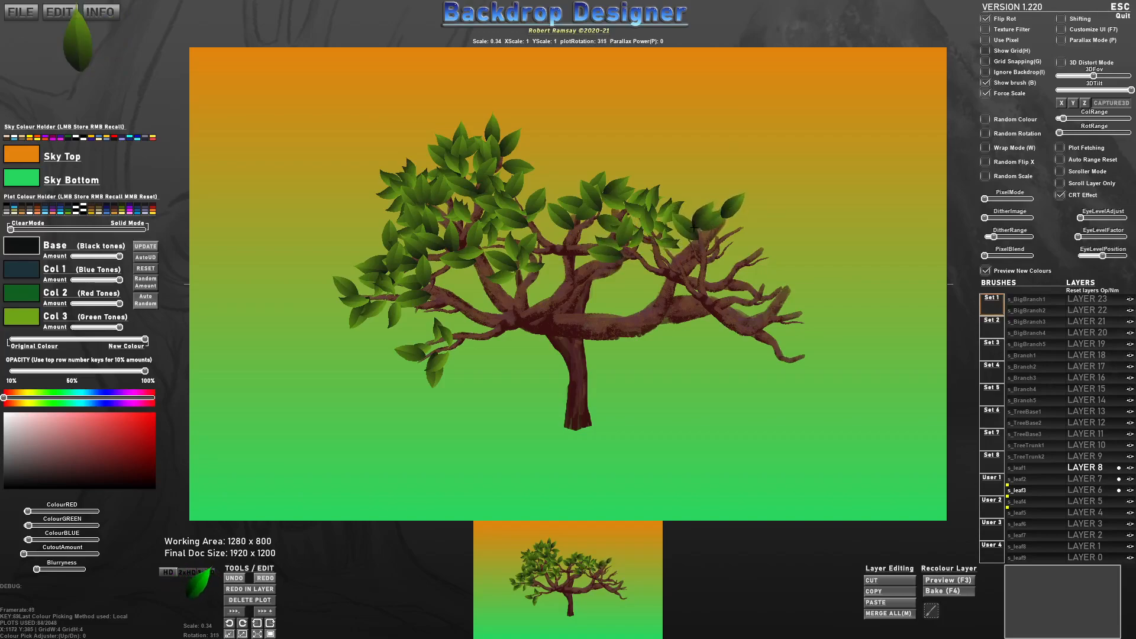
left_click(696, 224)
key("e")
key("r")
Reduce the leaf brush scale to about 0.24 and place smaller rotated leaves down the twigs below the upper-right branch.
scroll(727, 244, "down", 5)
key("r")
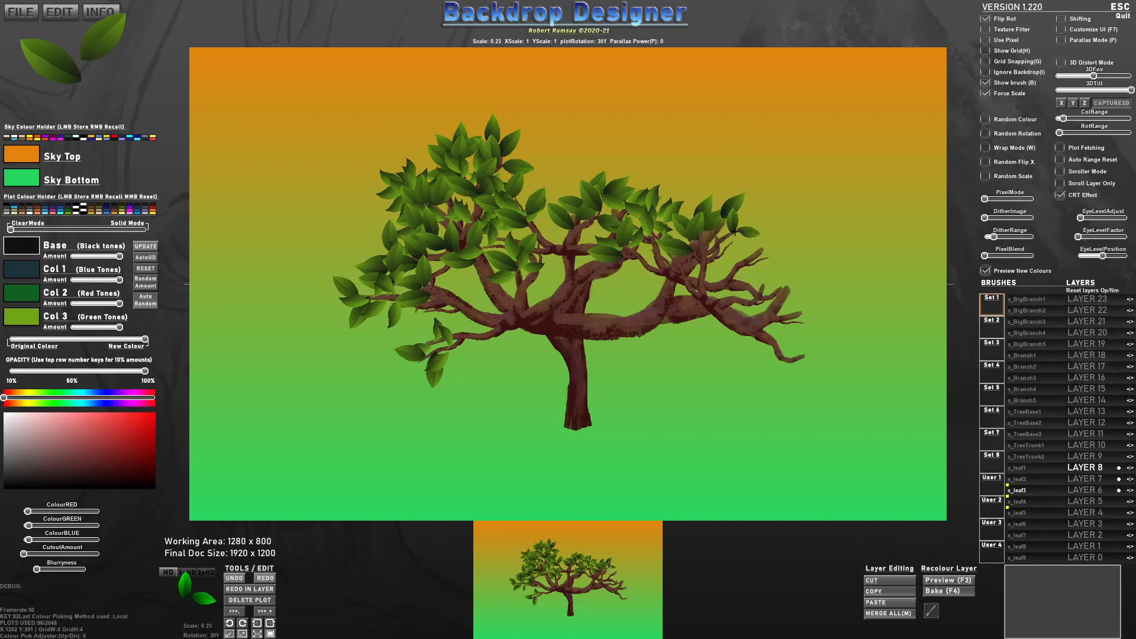
left_click(668, 257)
key("e")
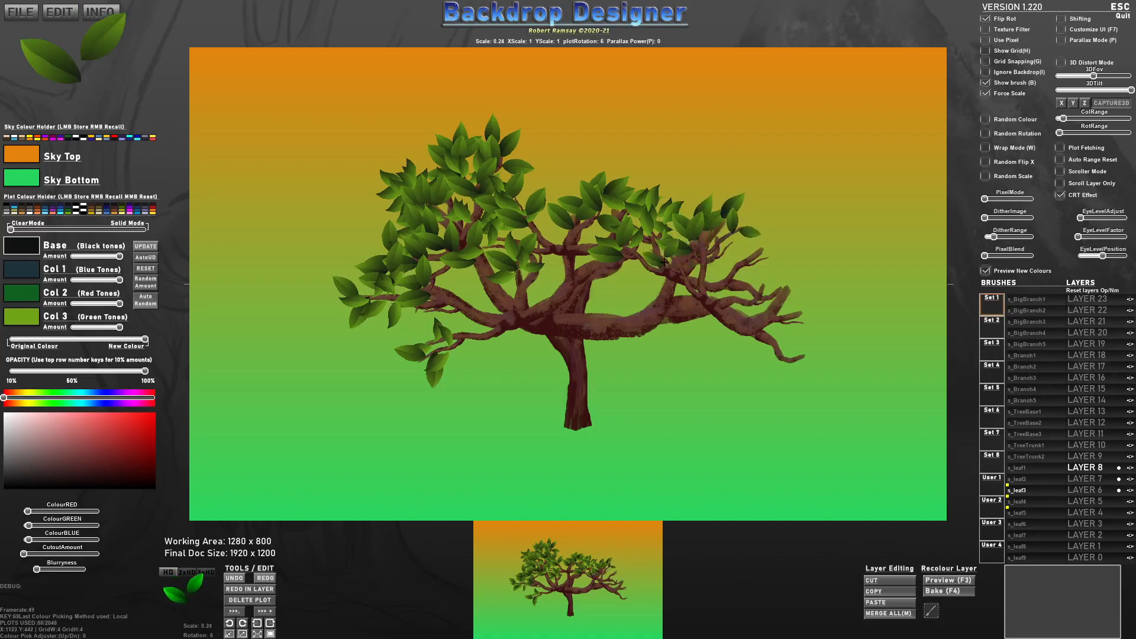
left_click(682, 273)
key("r")
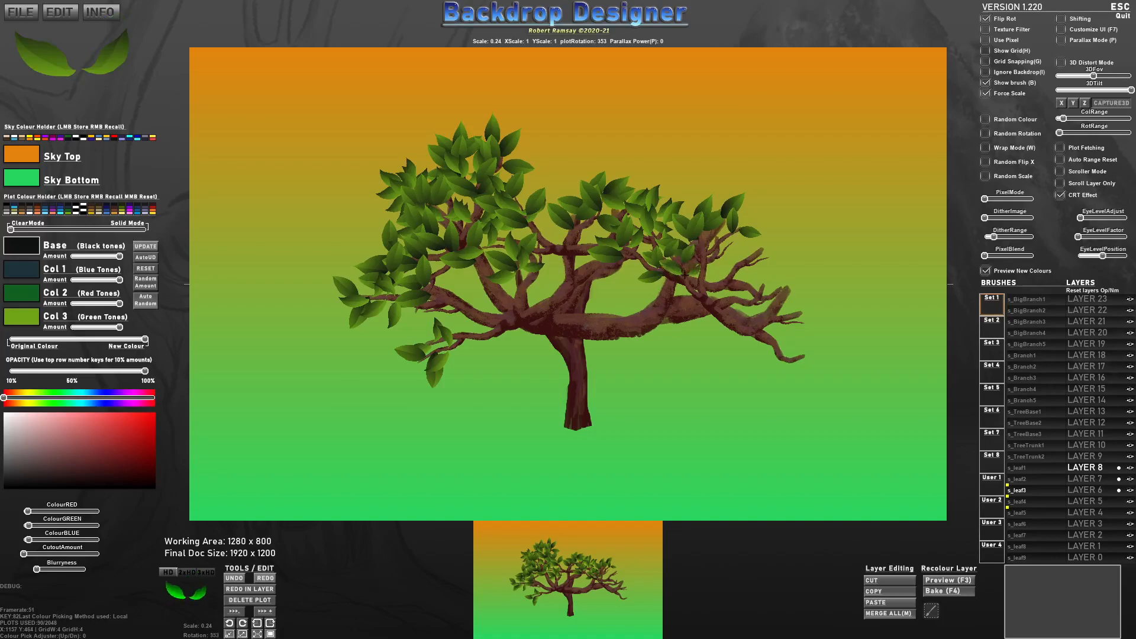
key("e")
left_click(681, 288)
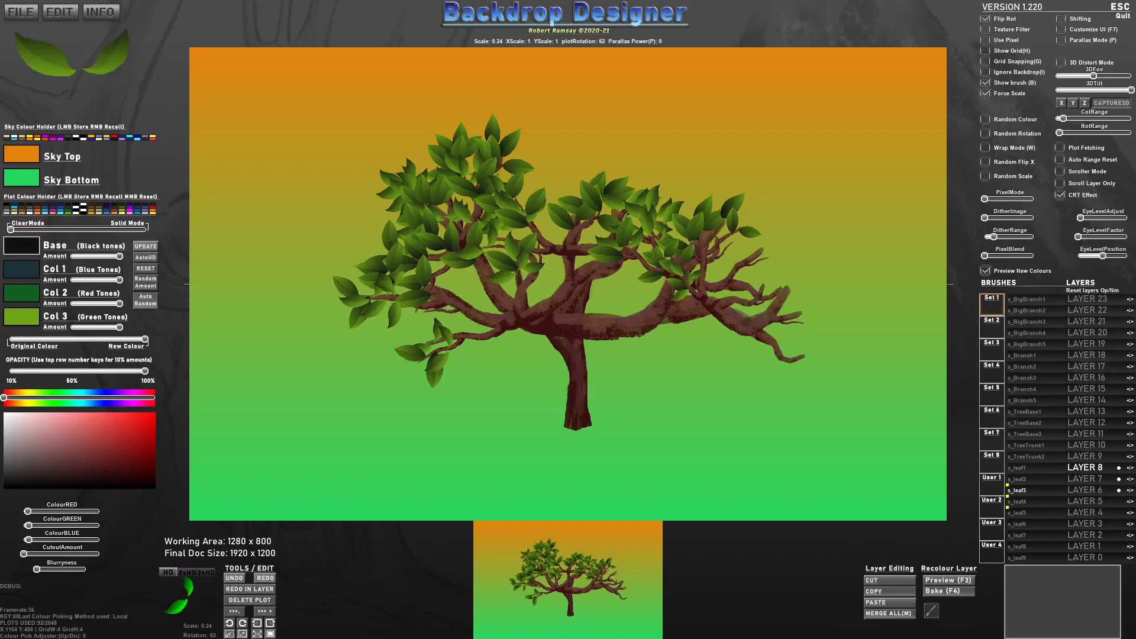
Place small rotated leaves along the thin right-hand twig out to its tip and just beneath it.
key("r")
left_click(723, 250)
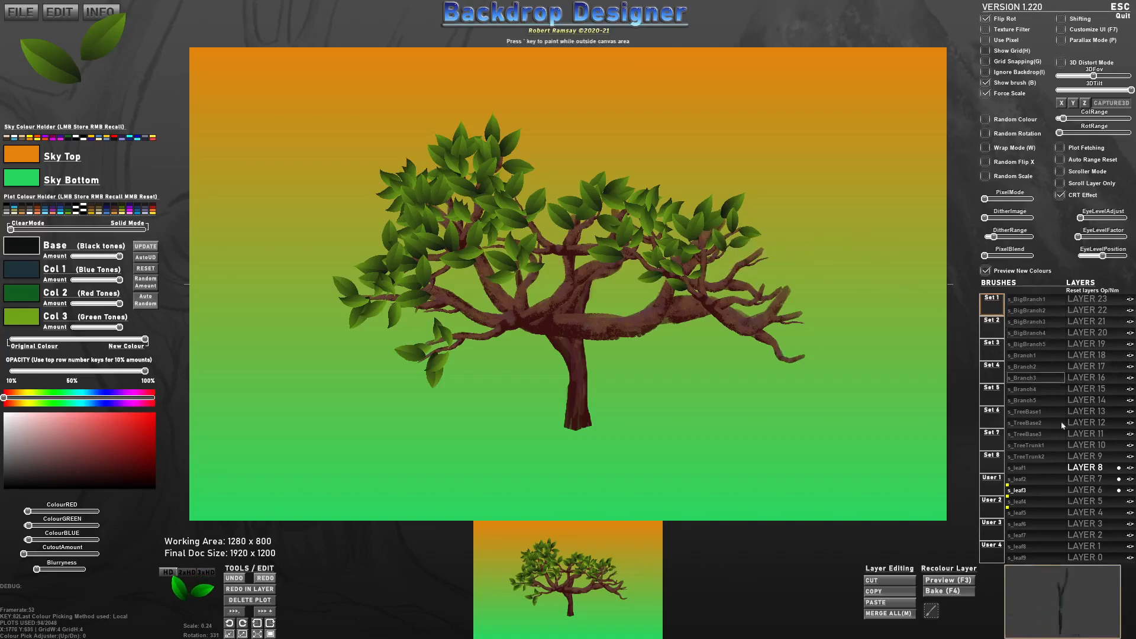
key("r")
left_click(760, 252)
key("e")
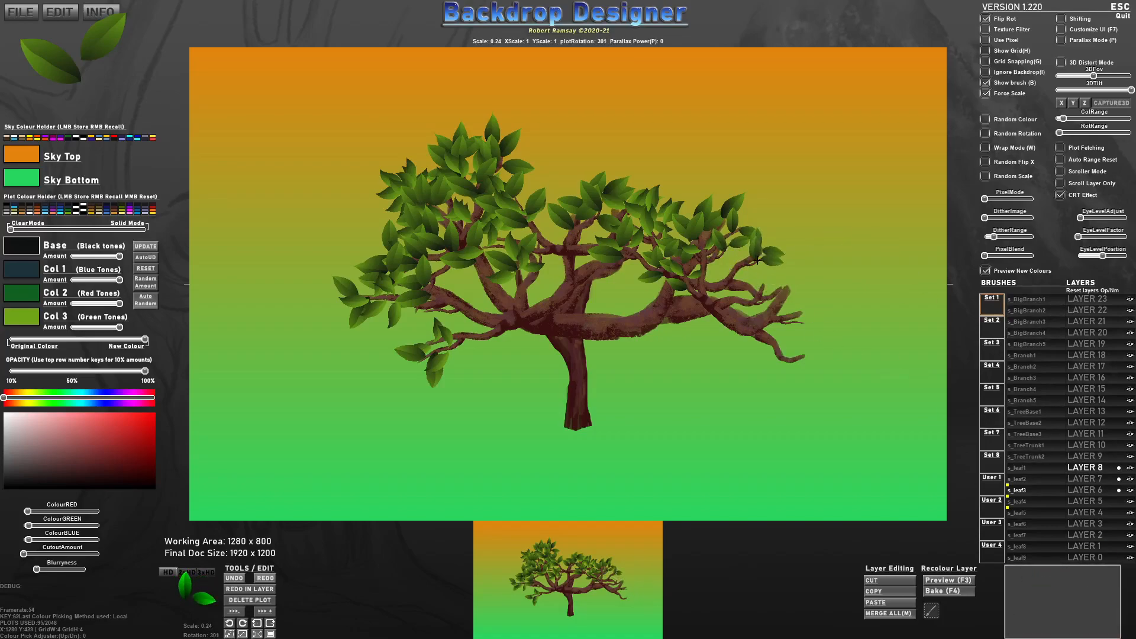
key("r")
left_click(743, 275)
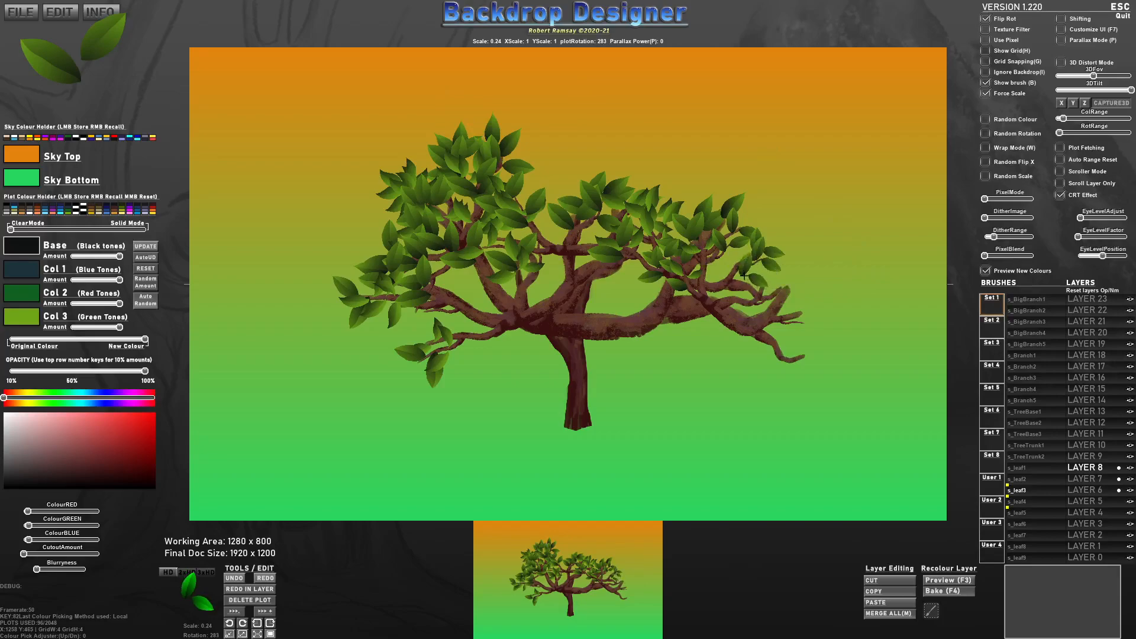
key("r")
Fill the short twigs above the lower-right branch with more small rotated leaves.
key("e")
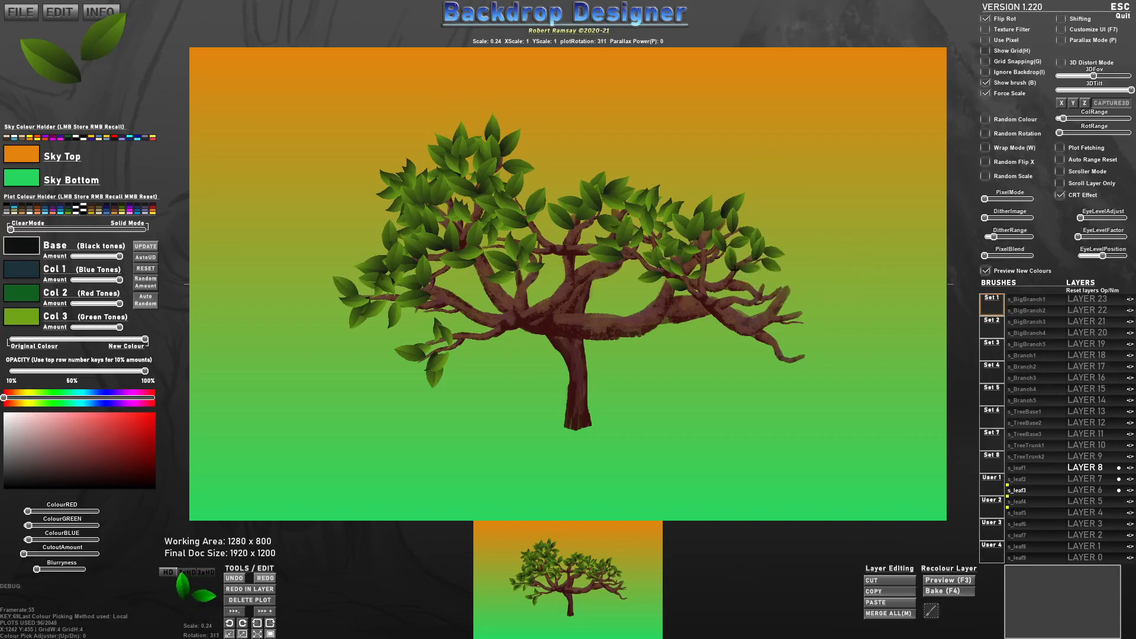
left_click(734, 272)
key("e")
left_click(764, 287)
key("r")
left_click(761, 295)
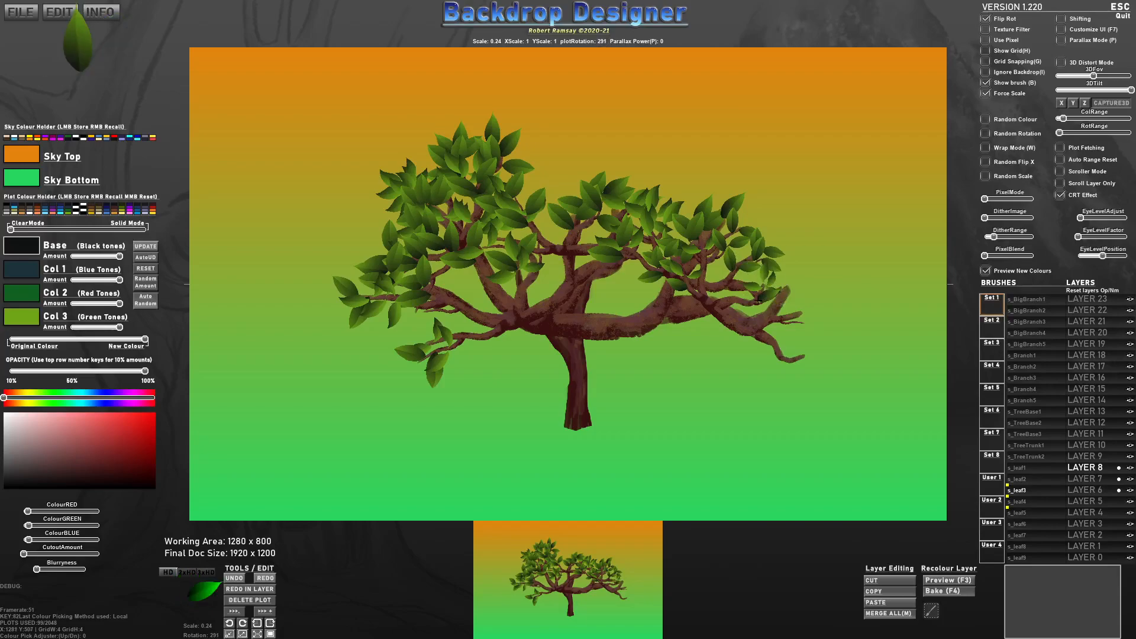
Place small rotated leaves on the upturned tip of the lower-right branch and its rightmost twig.
left_click(787, 290)
key("e")
left_click(788, 291)
left_click(780, 297)
key("r")
left_click(806, 320)
key("r")
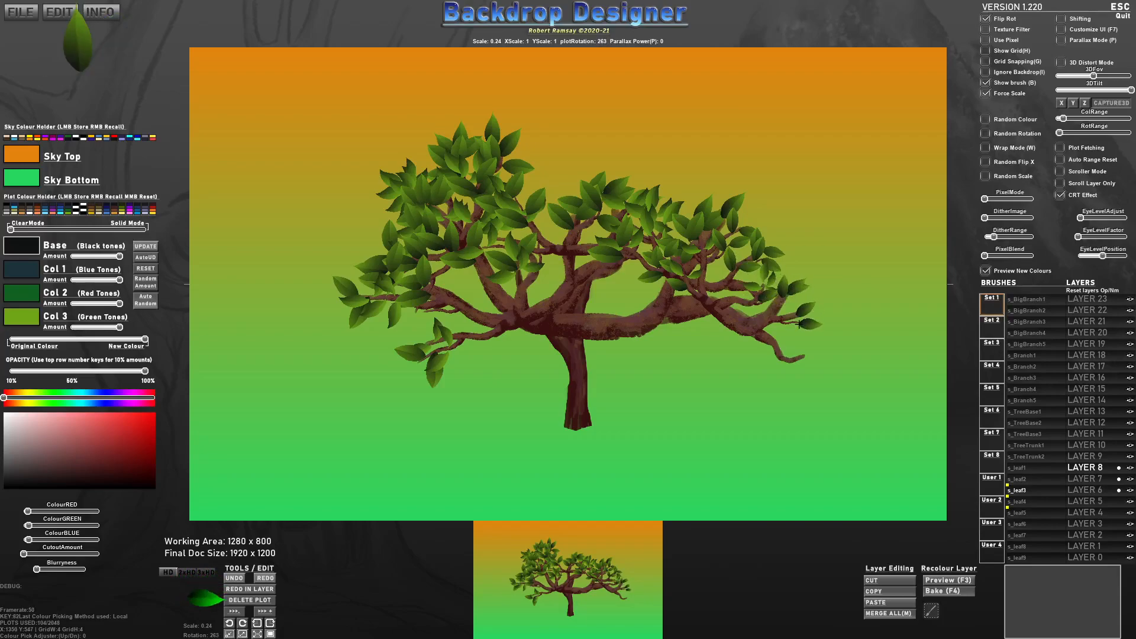
Cluster small rotated leaves around the drooping tip of the lower-right branch, down to its end.
key("r")
key("e")
left_click(772, 341)
key("r")
left_click(776, 351)
scroll(776, 352, "down", 1)
key("e")
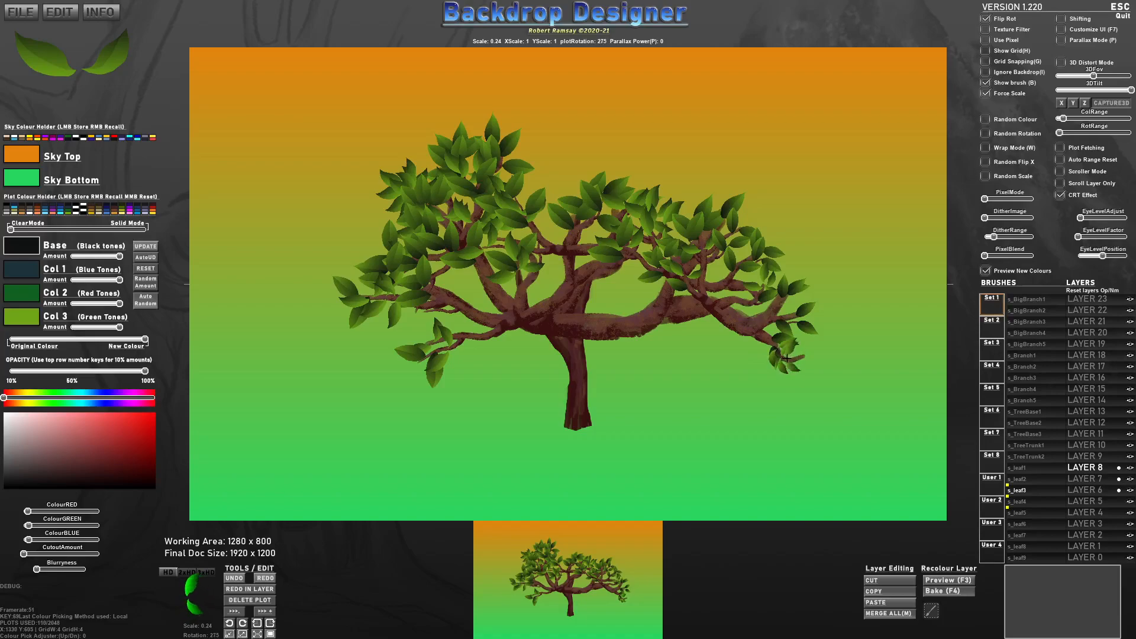
key("r")
key("e")
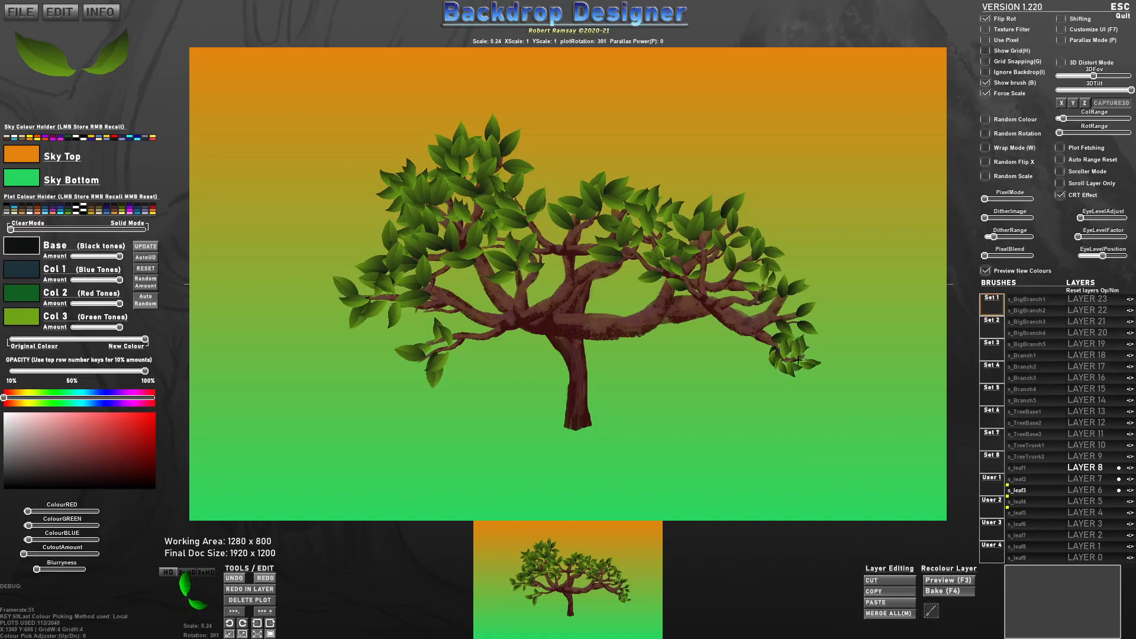
key("r")
left_click(798, 359)
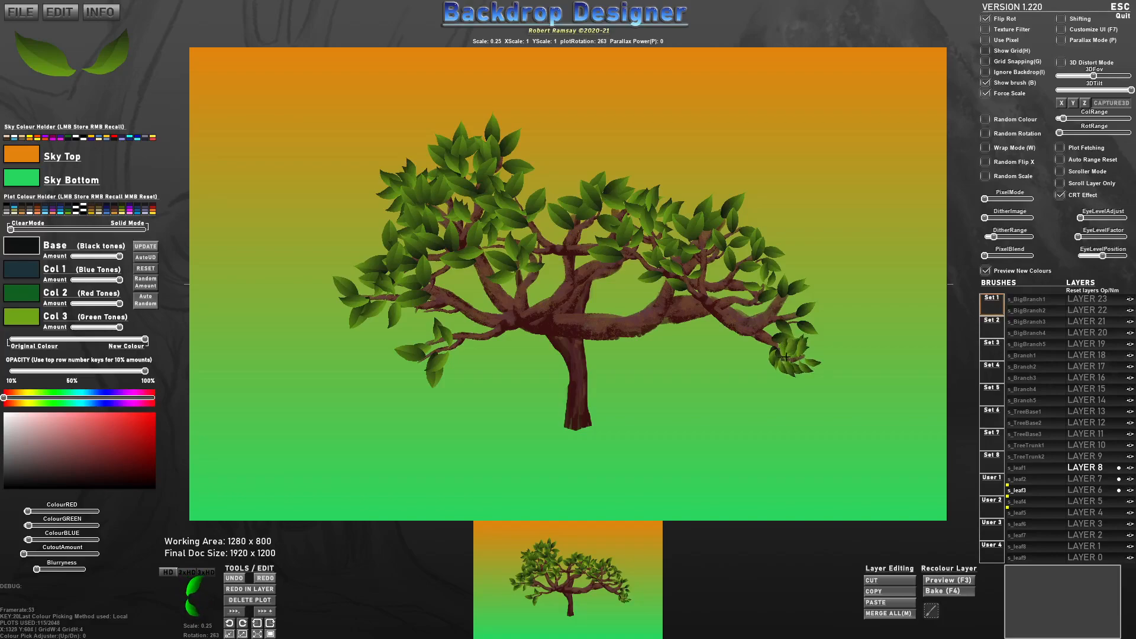
Add a few more leaves at scale 0.25 beside the drooping tip, alternating between the single and paired leaf brushes.
key("shift")
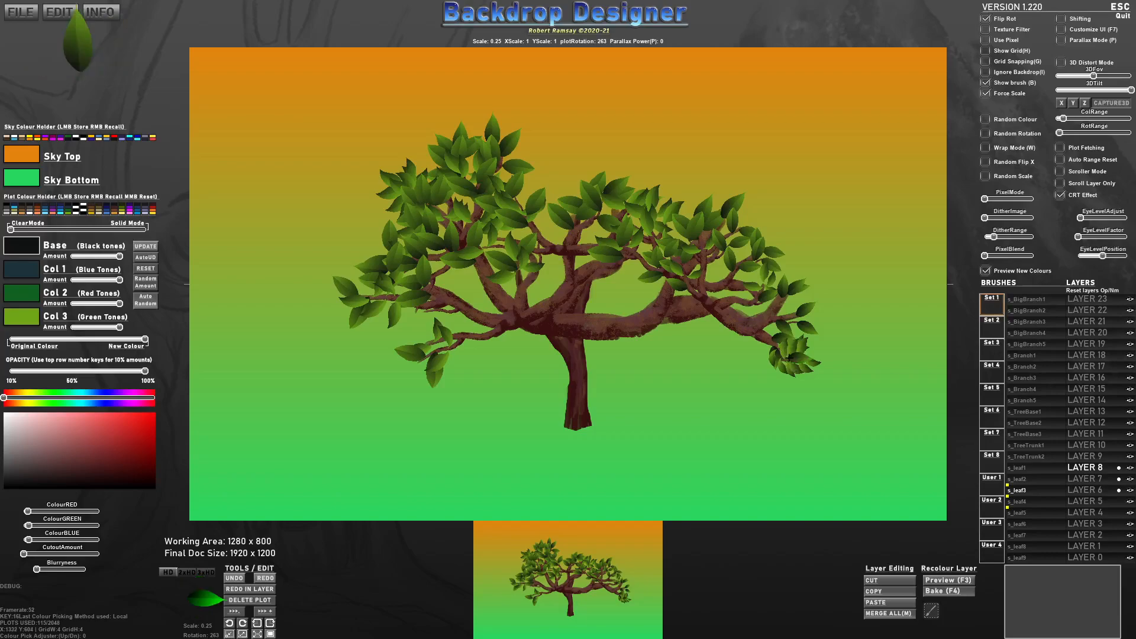
key("r")
key("r")
key("shift")
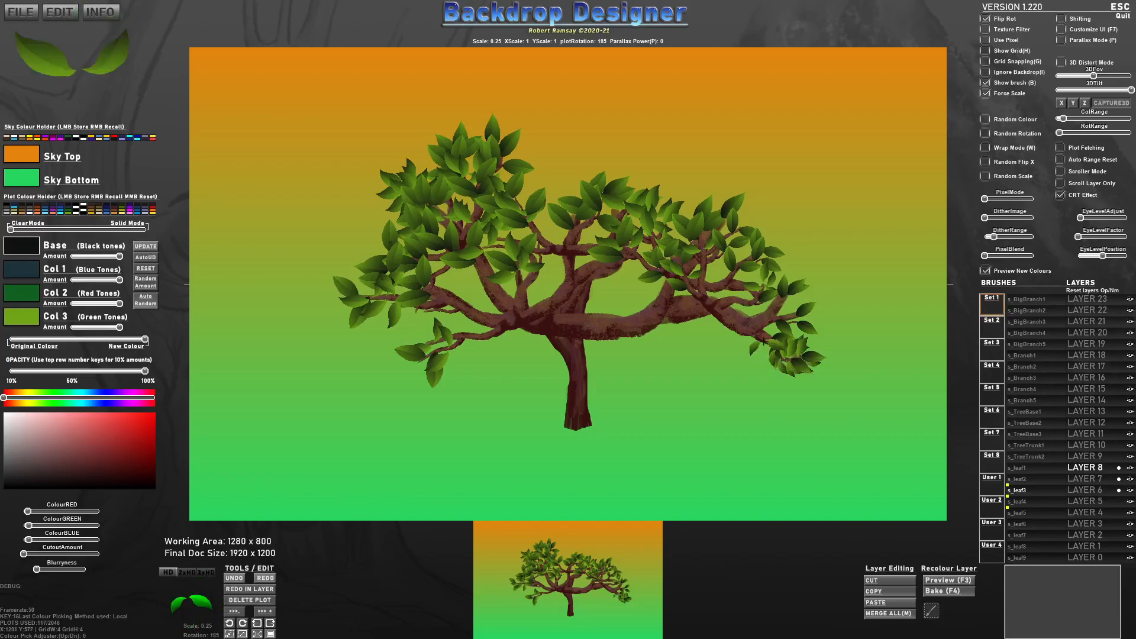
key("shift")
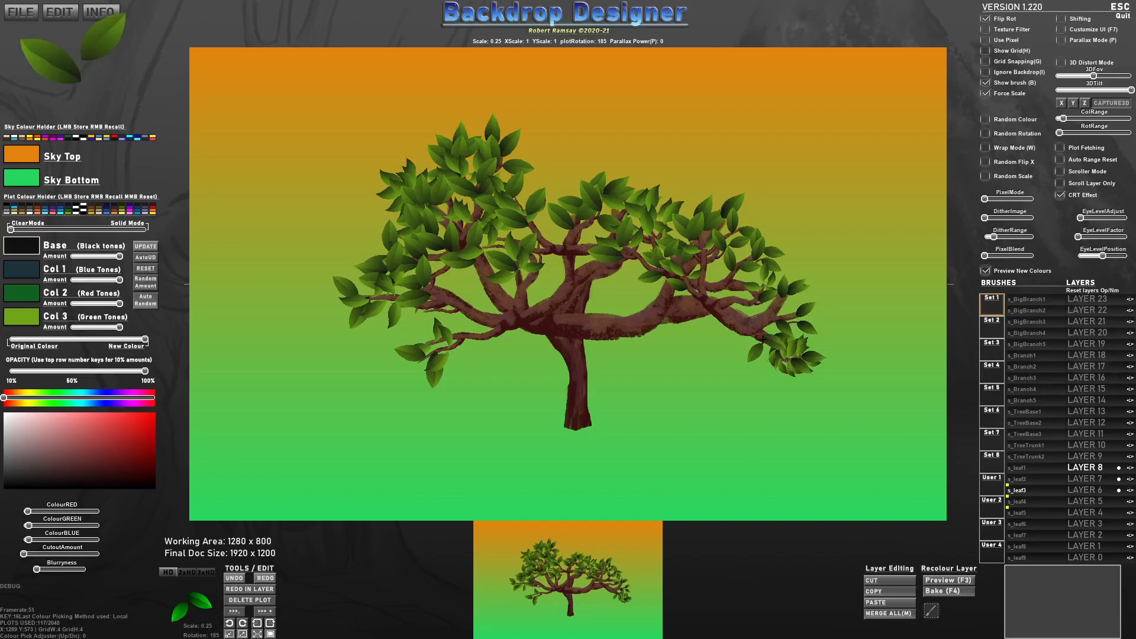
key("shift")
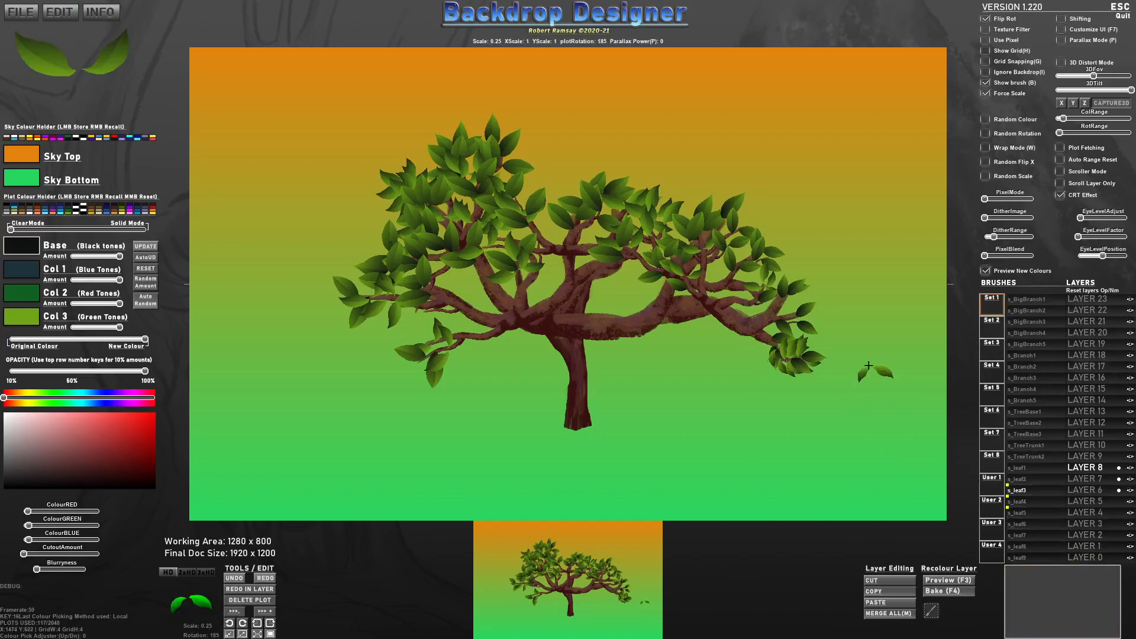
Place rotated leaf pairs from the s_leaf4 and s_leaf5 brushes on the right-hand branches and the lower-left twig.
left_click(1021, 487)
left_click(1026, 499)
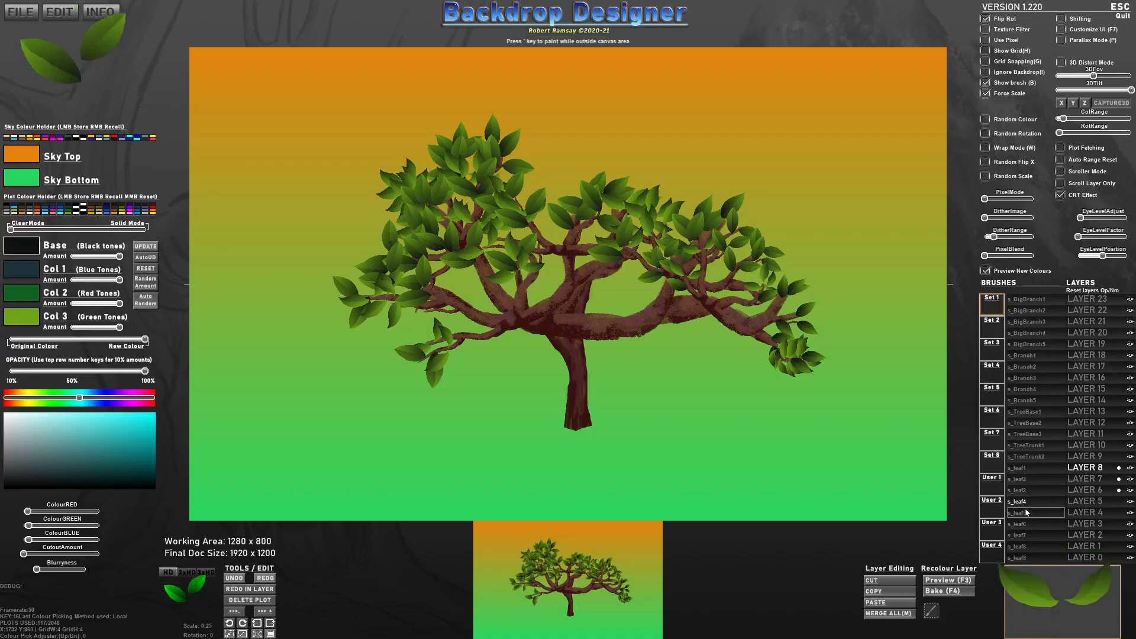
key("r")
left_click(754, 322)
left_click(1027, 512)
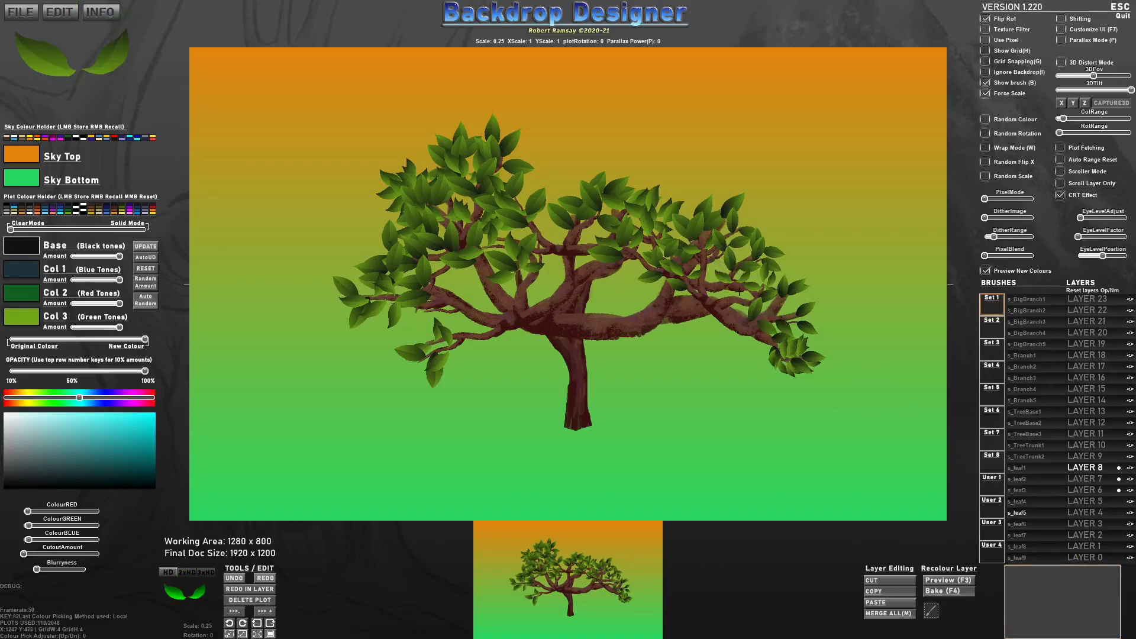
key("r")
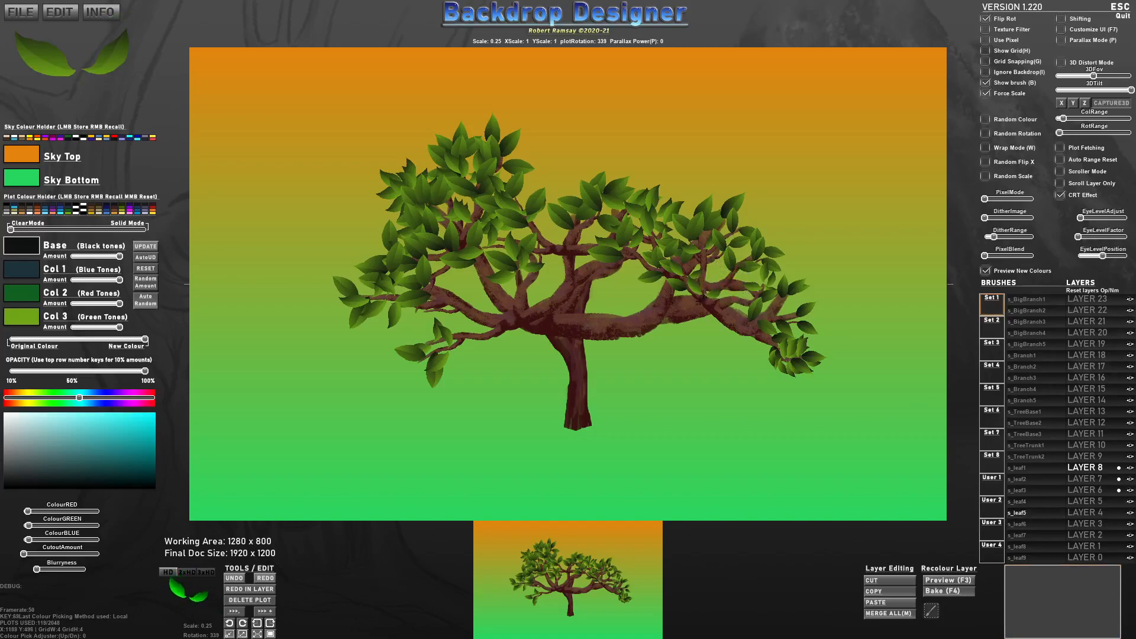
key("r")
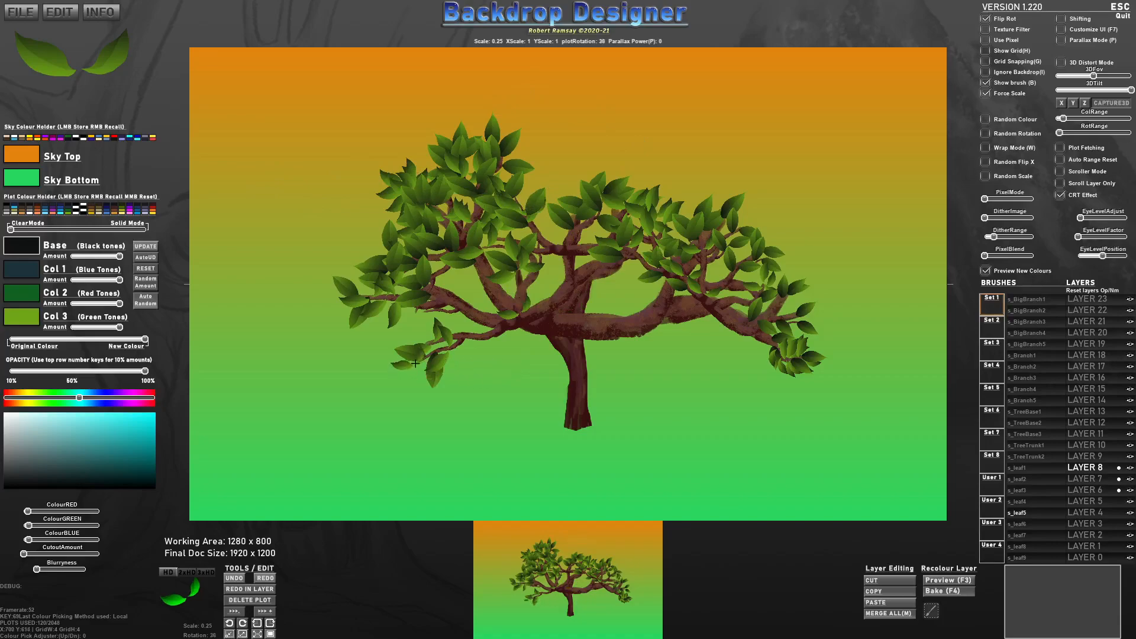
key("r")
Save the entire plot list to the Desktop with the file name Test.
left_click(13, 13)
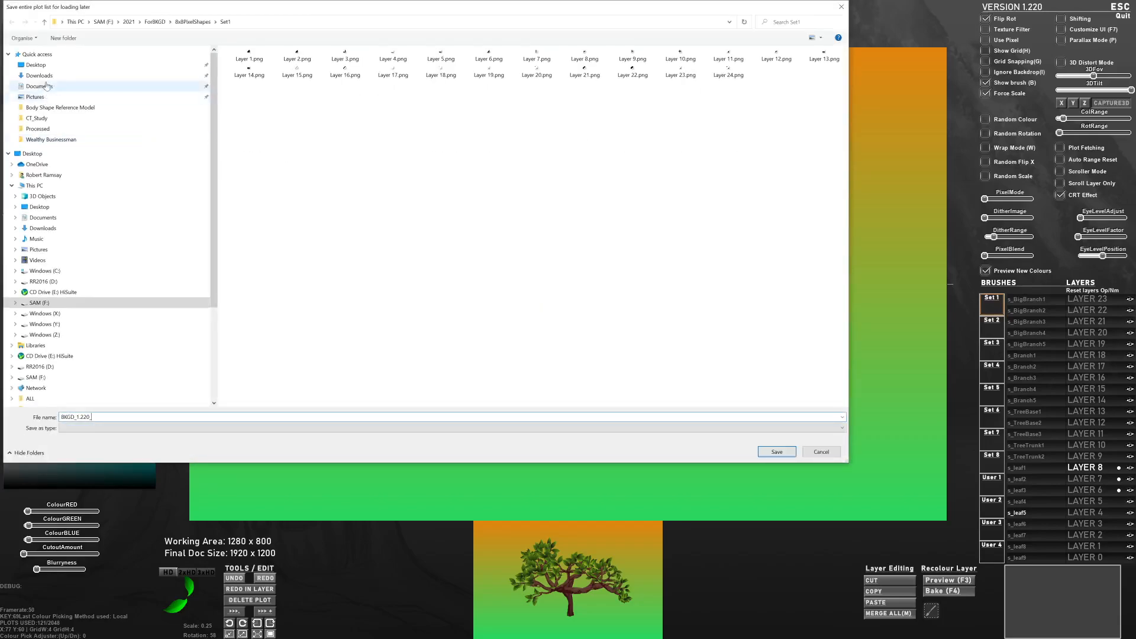
left_click(44, 67)
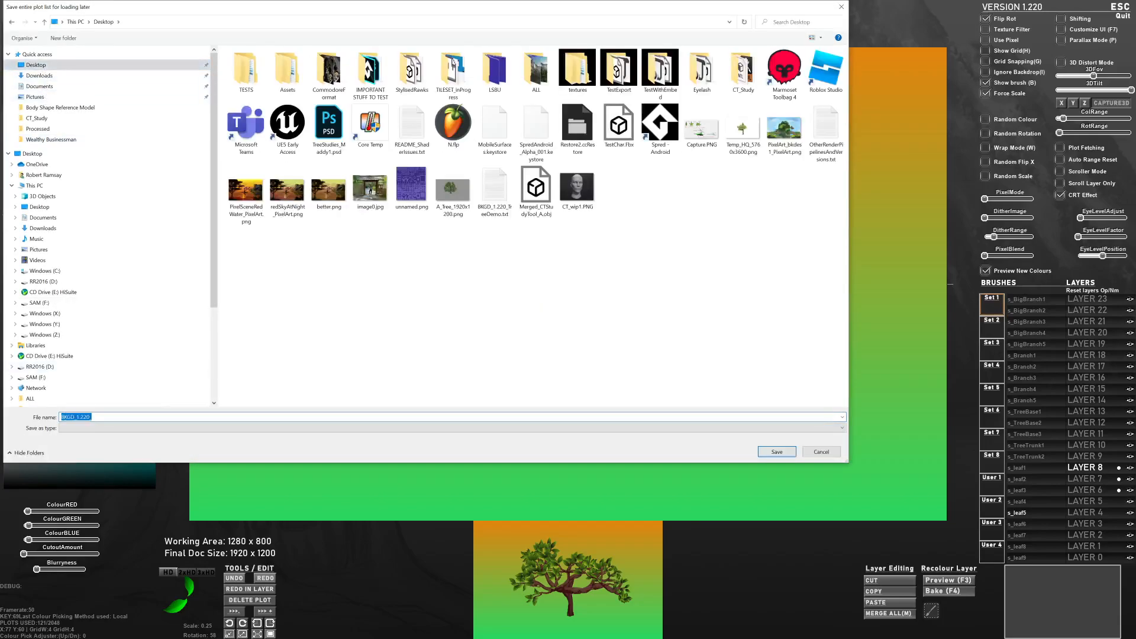
type("Test")
left_click(776, 453)
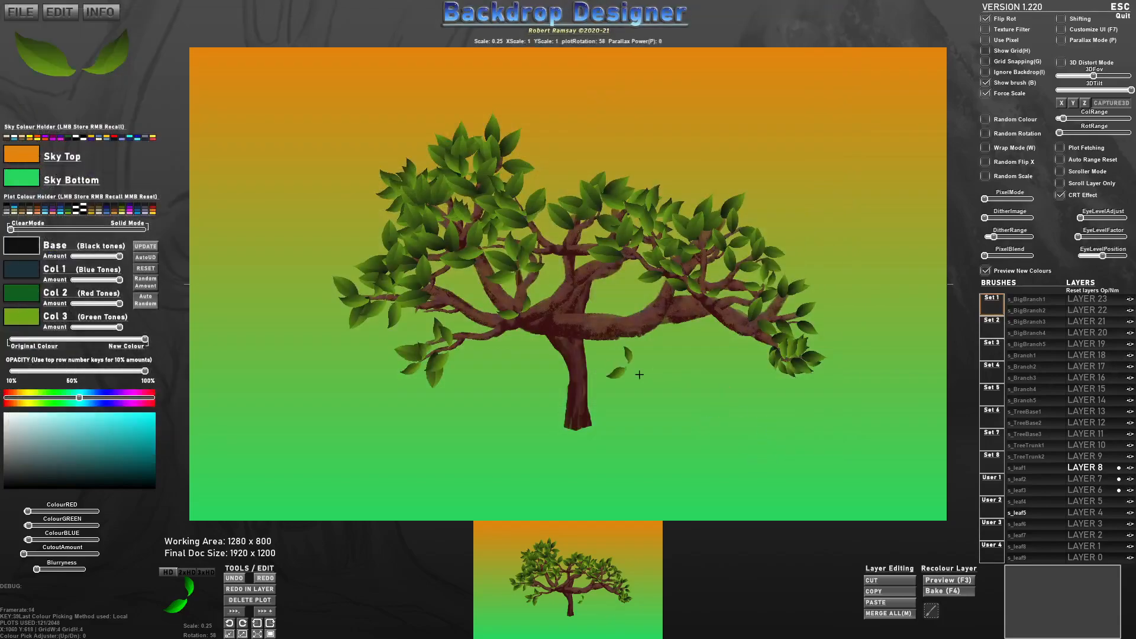
Reset all plot data and restart the program with the default blank backdrop.
key("ctrl+n")
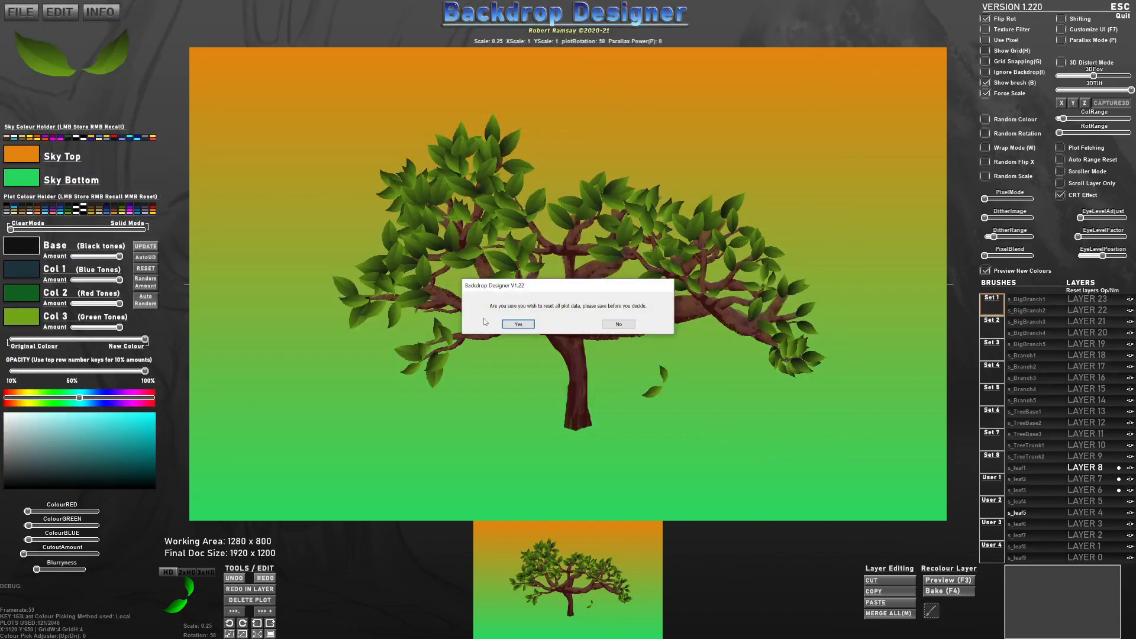
left_click(519, 325)
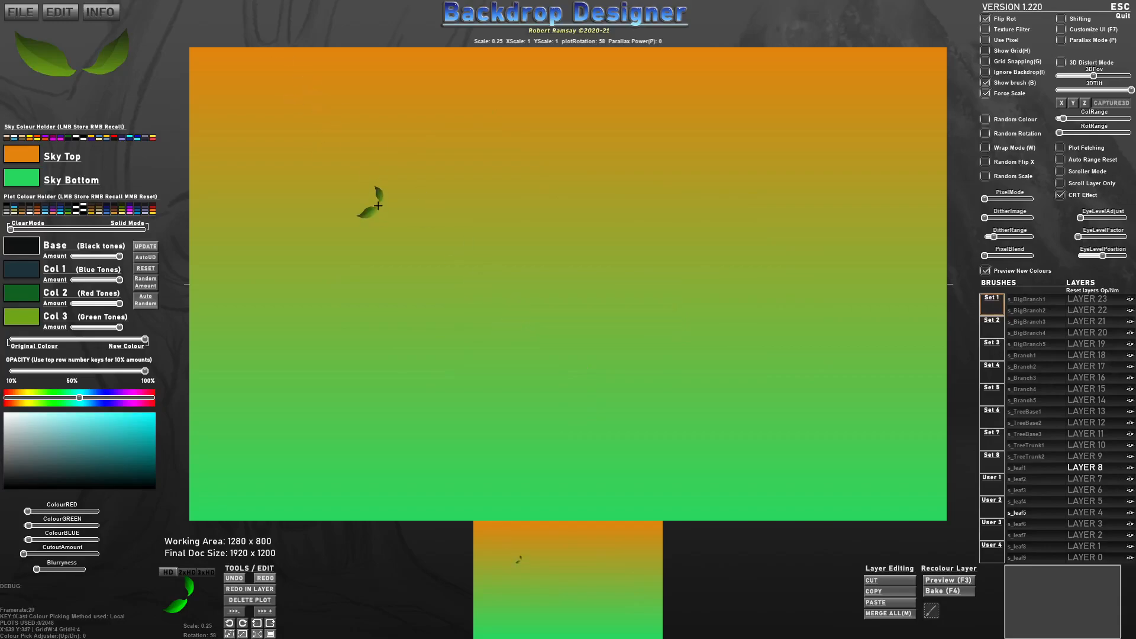
key("ctrl+o")
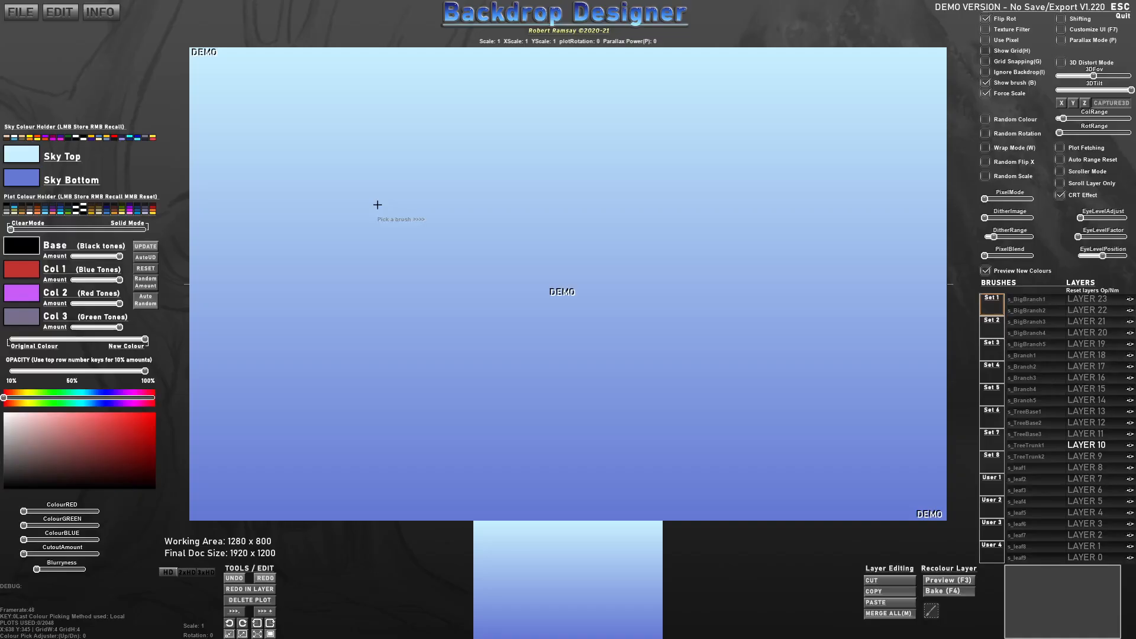
Load the saved tree backdrop file, accepting the reset of the current plot data.
left_click(25, 18)
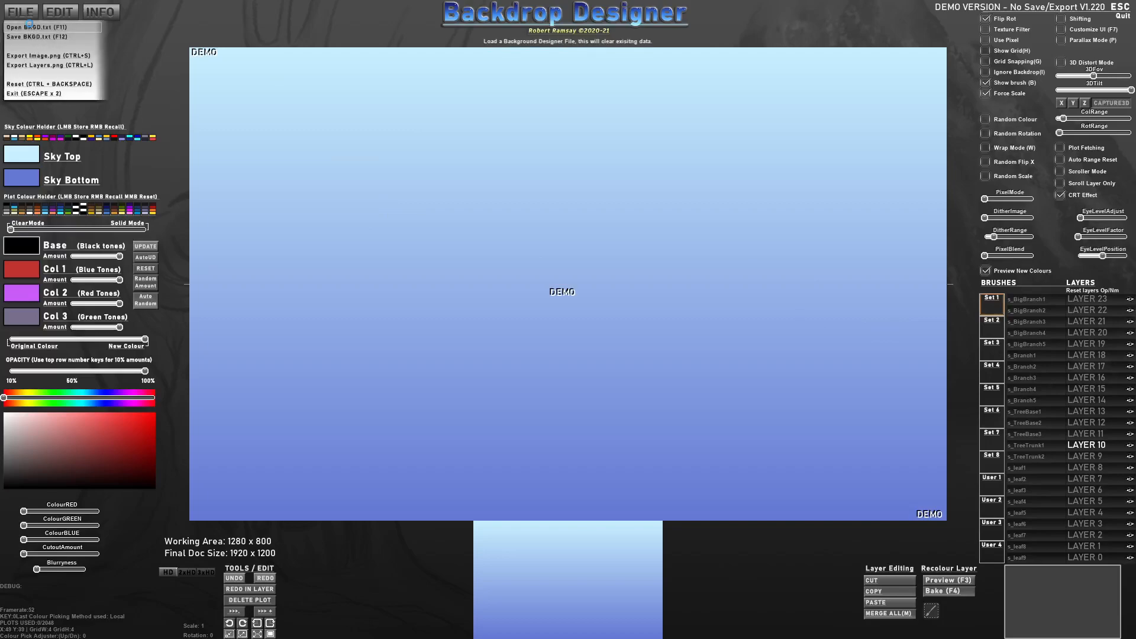
left_click(30, 26)
double_click(608, 193)
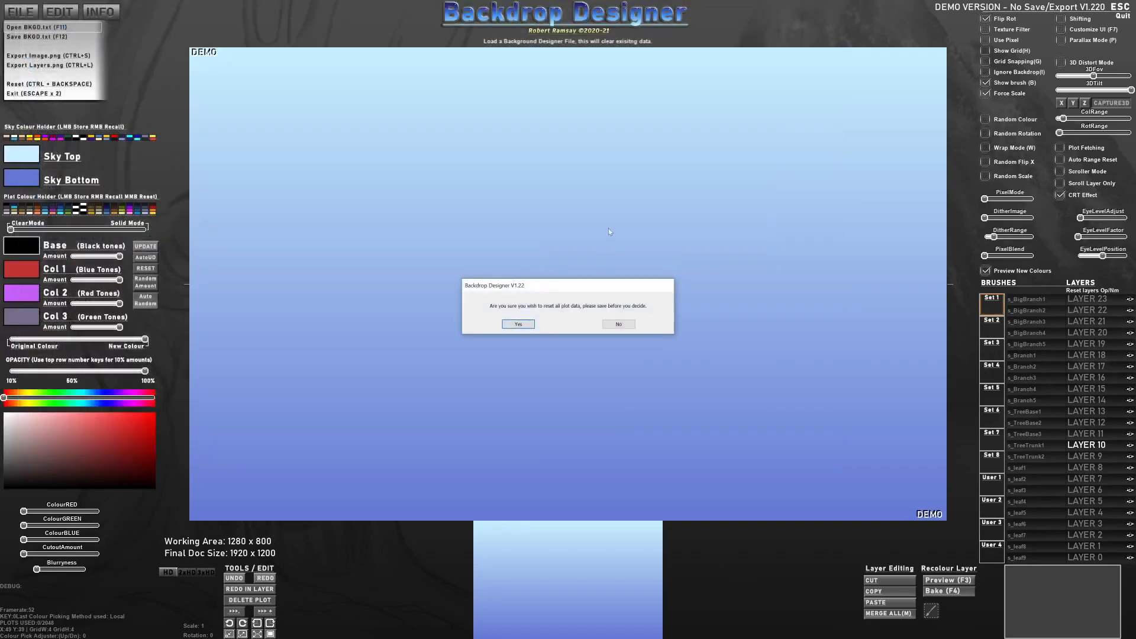
left_click(518, 323)
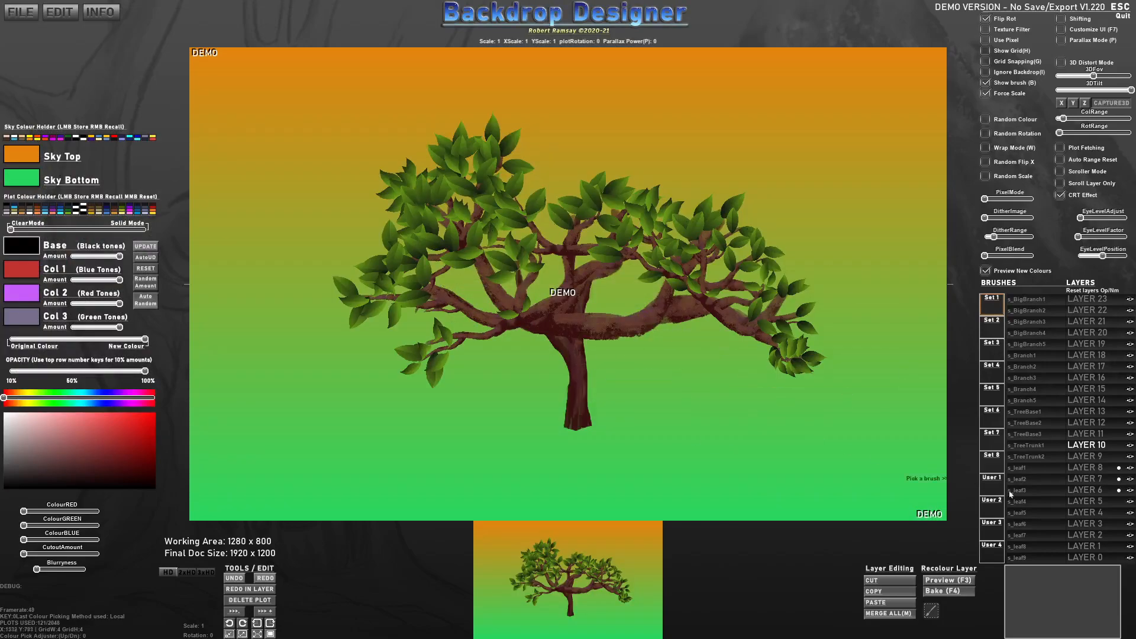
Browse the brushes in Set 2, Set 3 and Set 4.
left_click(987, 327)
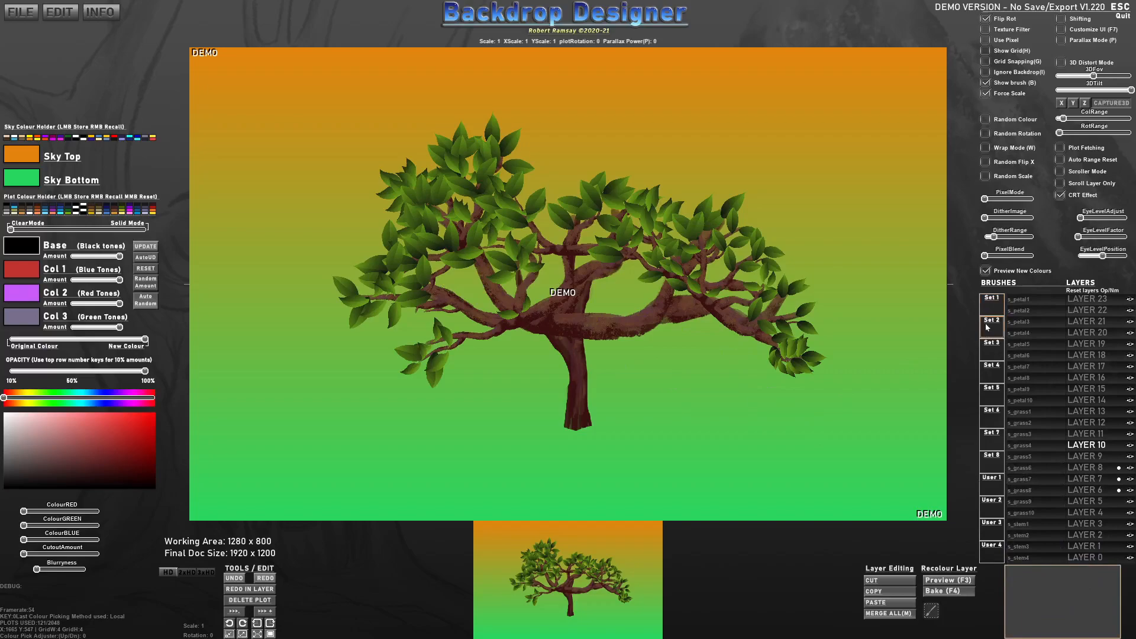
left_click(987, 348)
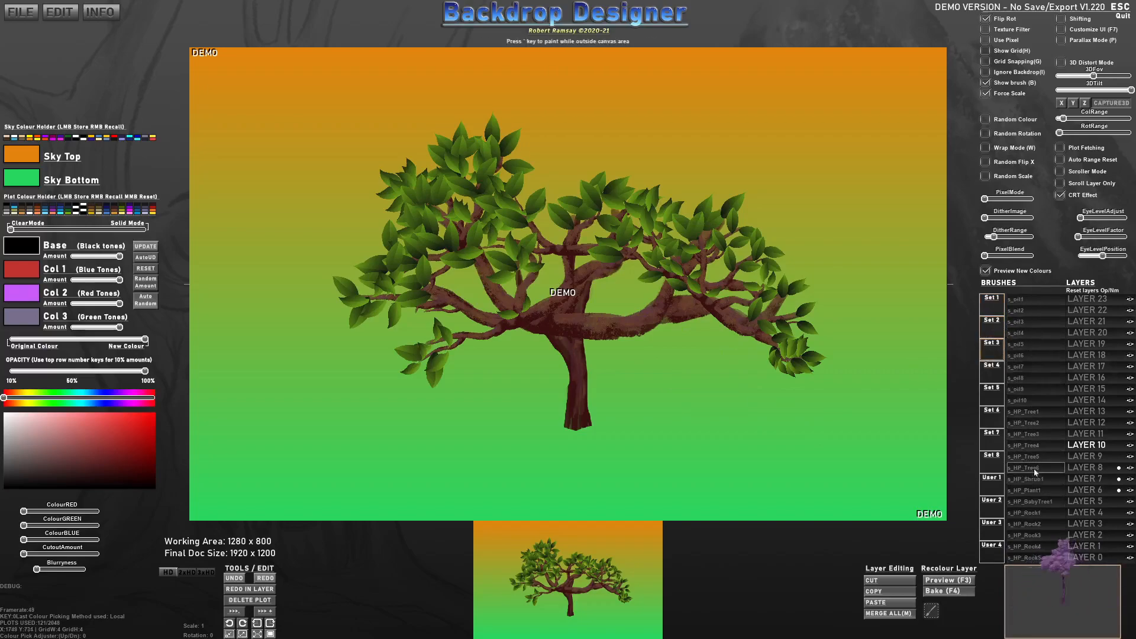
left_click(999, 376)
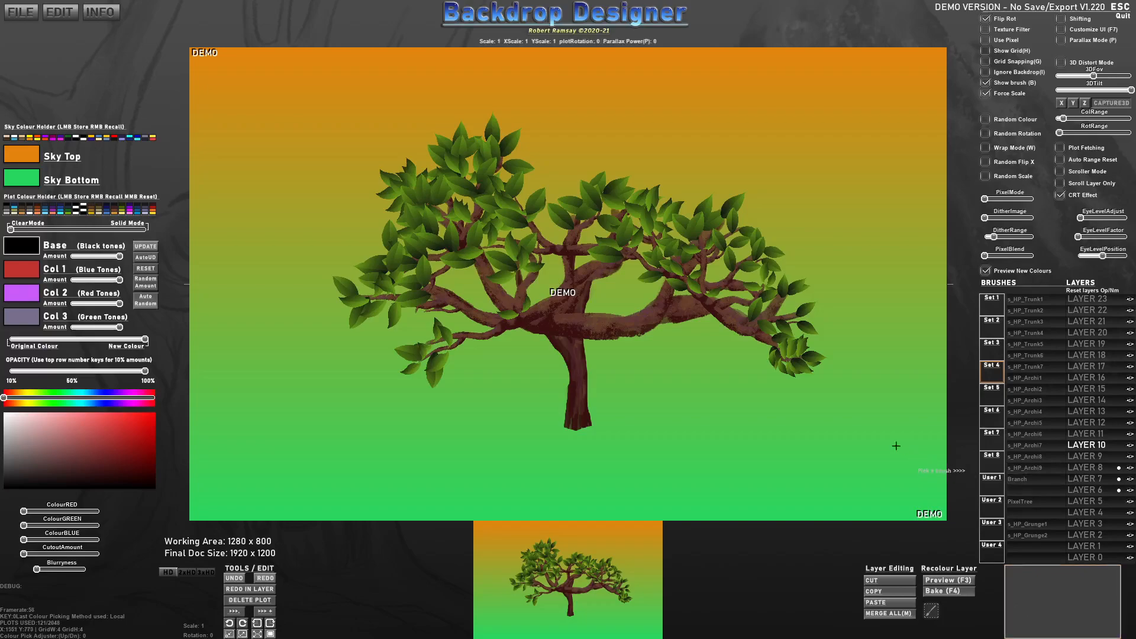
Switch to File Explorer, preview Branch.png in the BackdropDesigner CUSTOM_BRUSHES folder, and return to Backdrop Designer.
key("super")
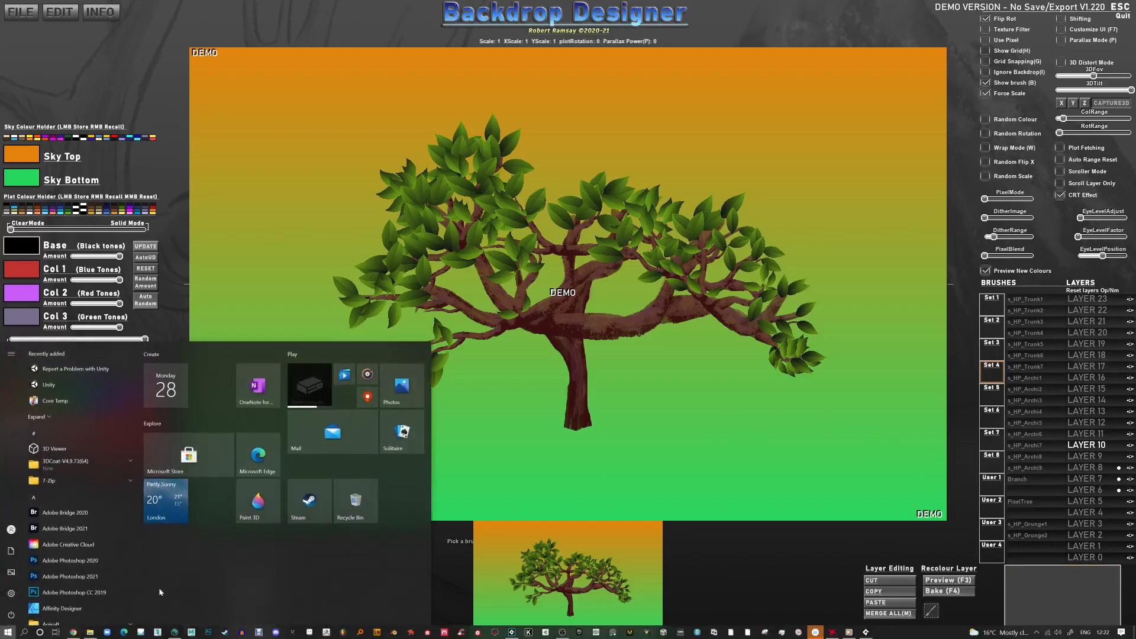
left_click(90, 632)
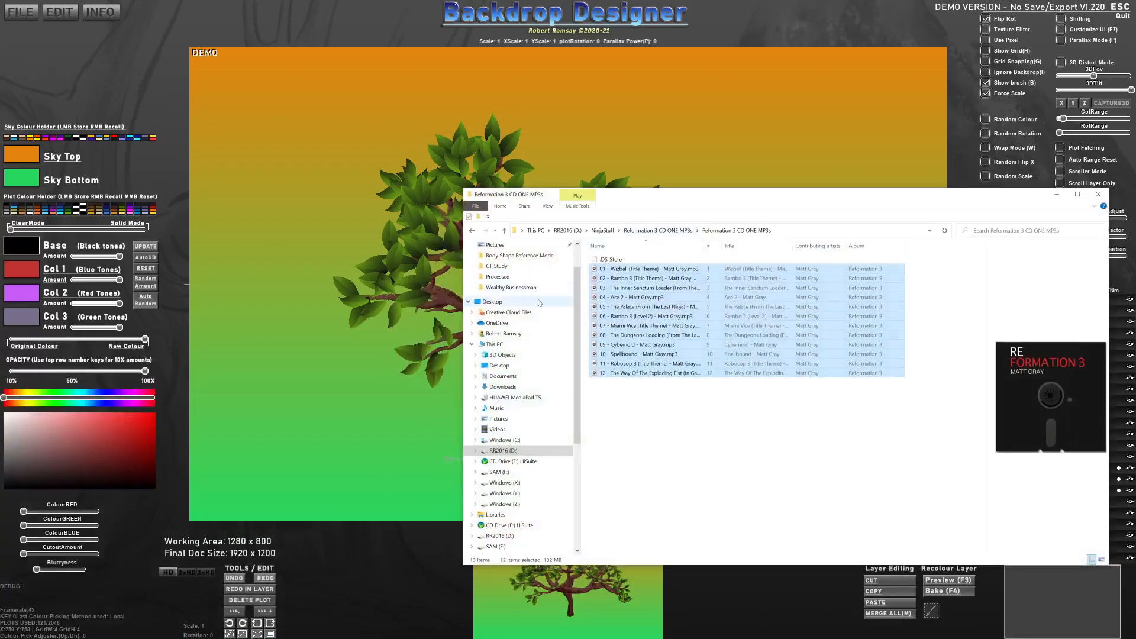
left_click(515, 277)
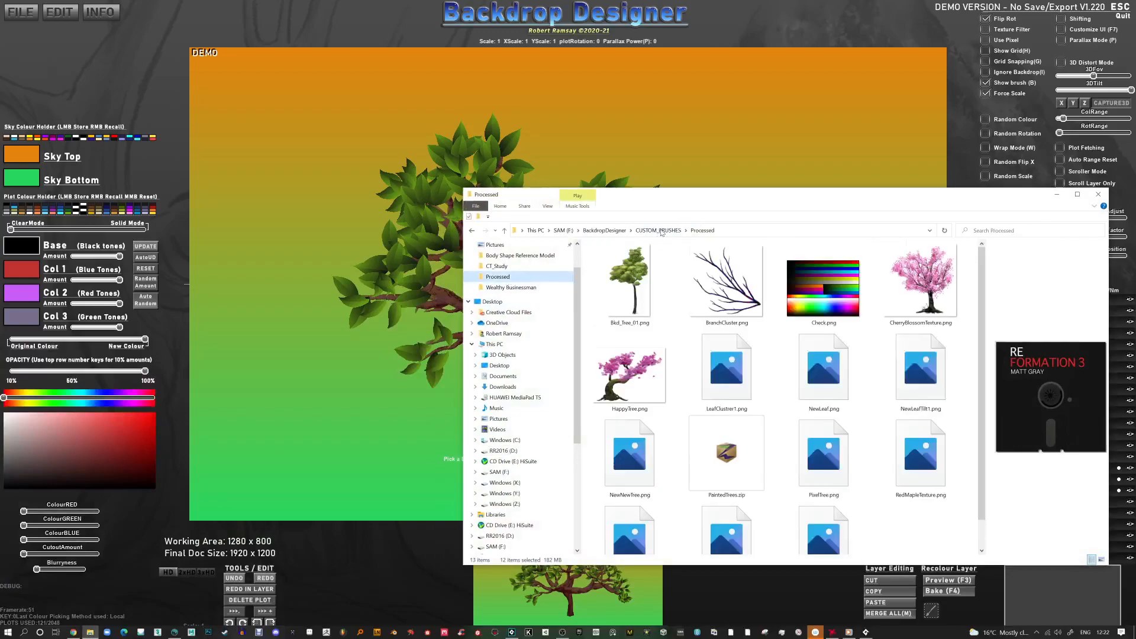
left_click(614, 230)
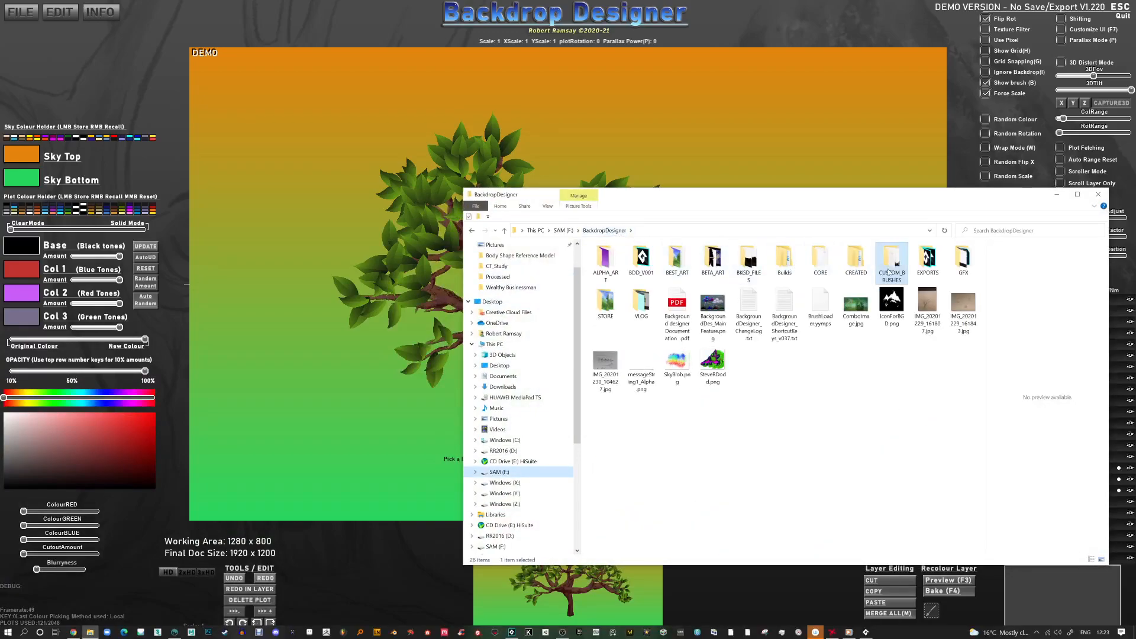
double_click(903, 266)
left_click(1076, 194)
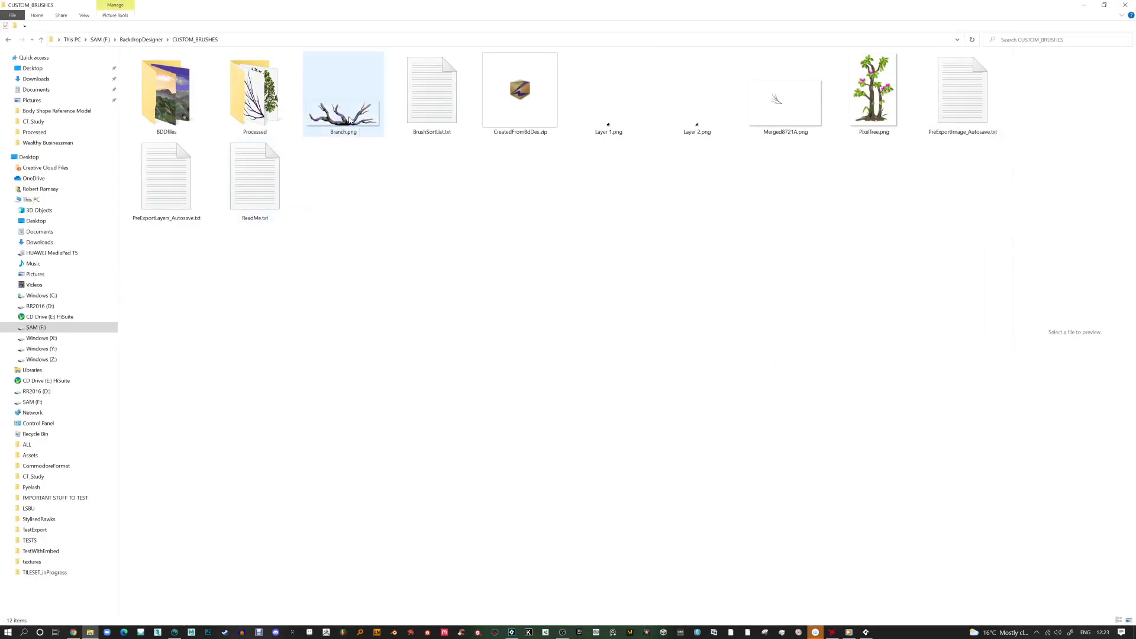
left_click(350, 112)
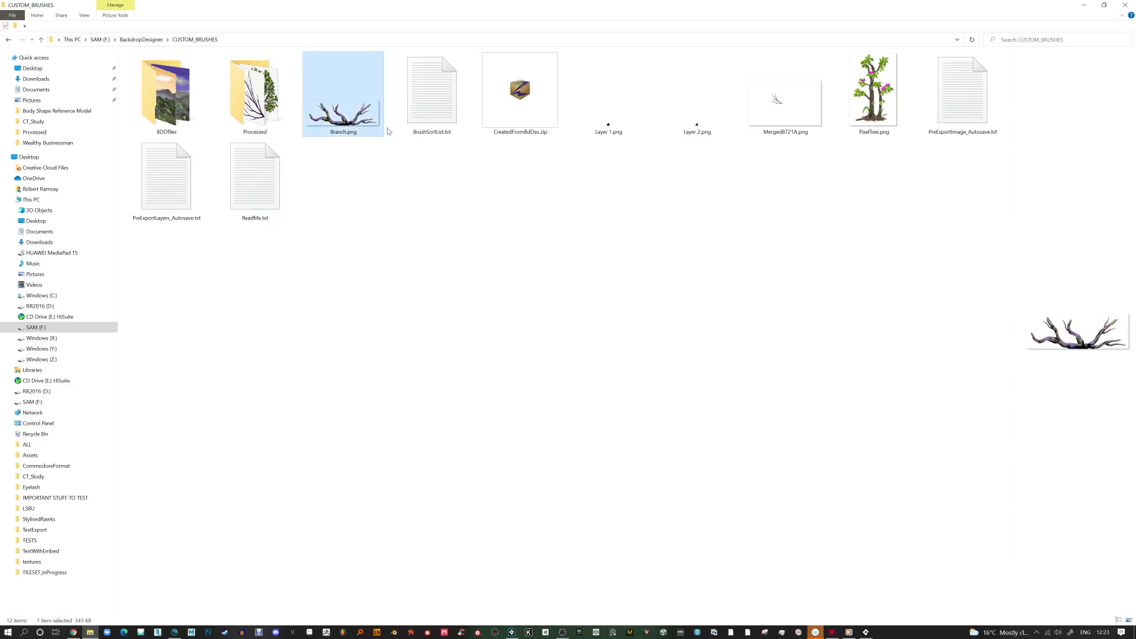
left_click(1085, 7)
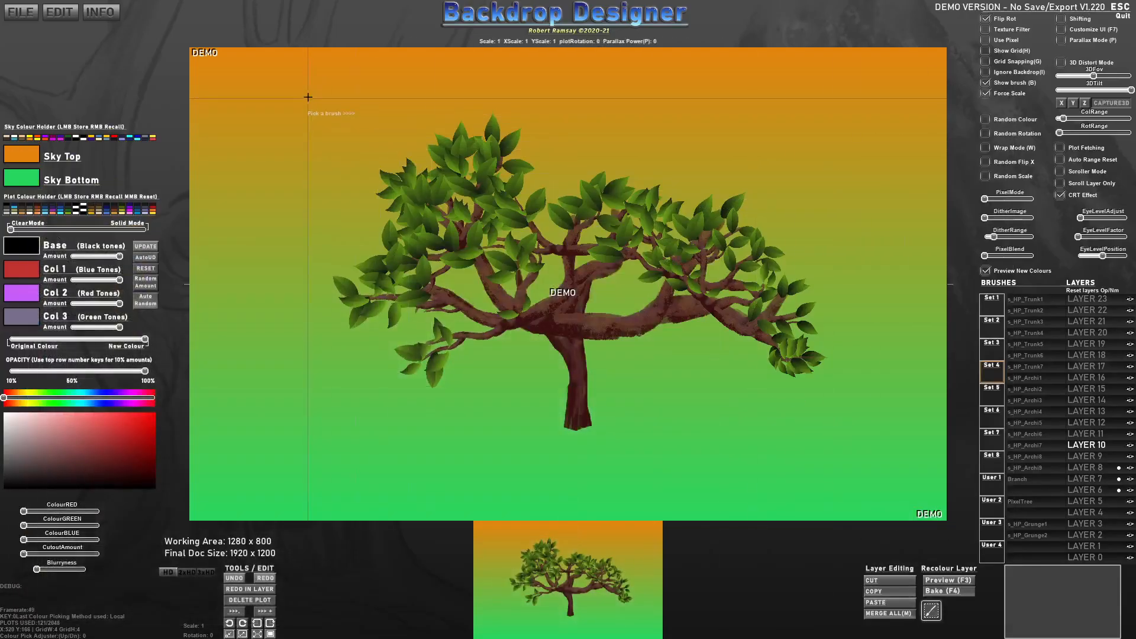
Capture the area around the whole tree as a custom brush named TreeDemo.
left_click_drag(312, 107, 838, 441)
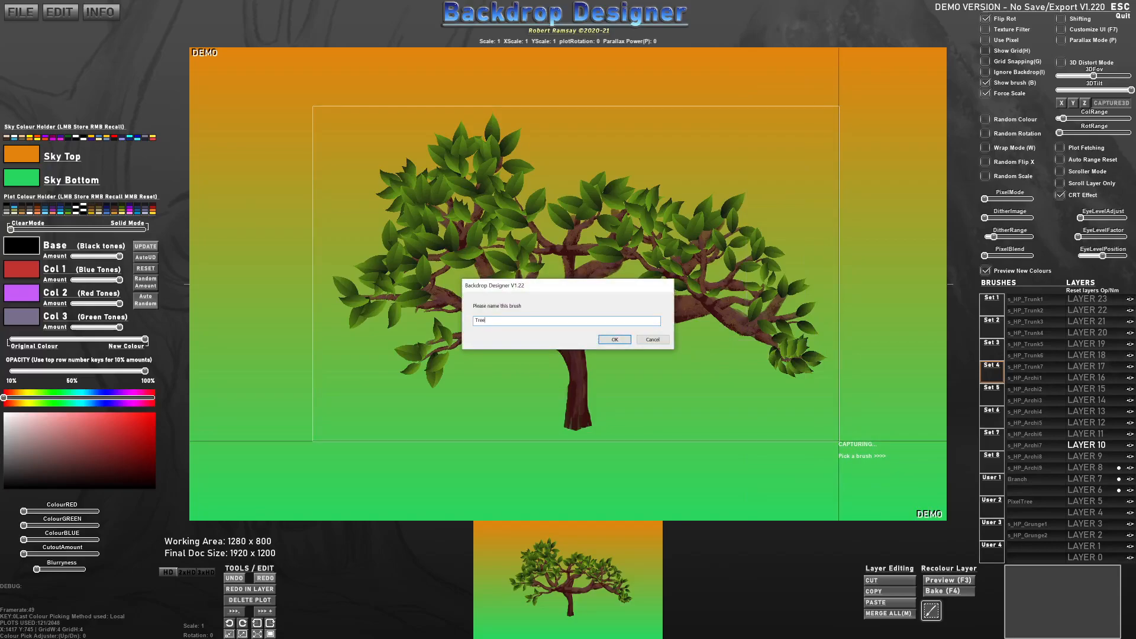
key("Return")
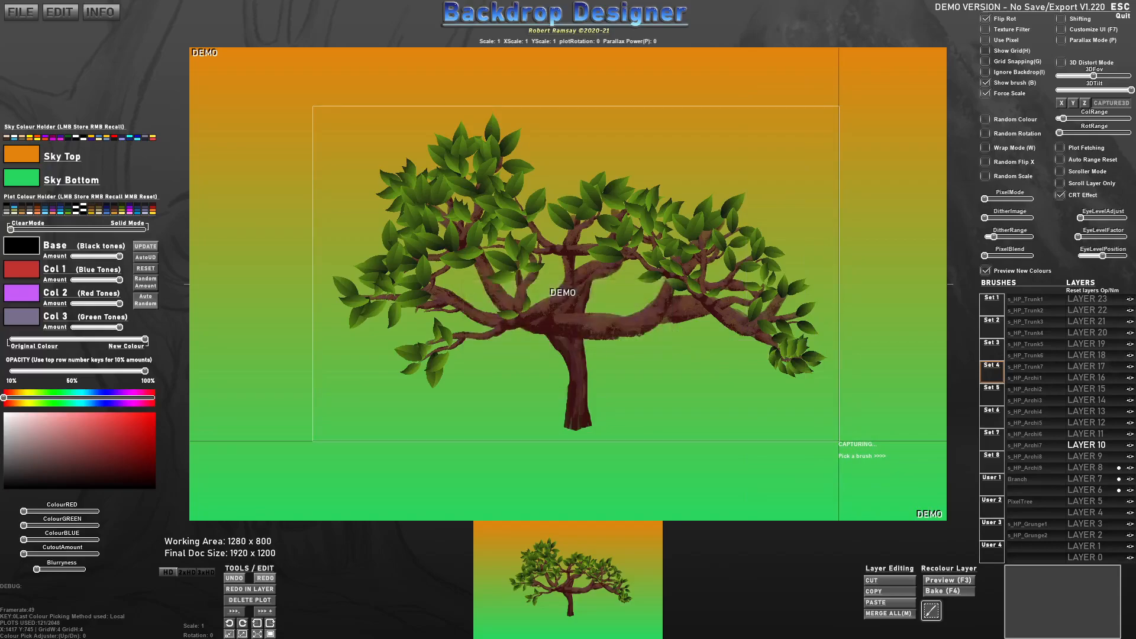
Preview TreeDemo.png in the CUSTOM_BRUSHES folder in File Explorer and return to Backdrop Designer.
key("alt+Tab")
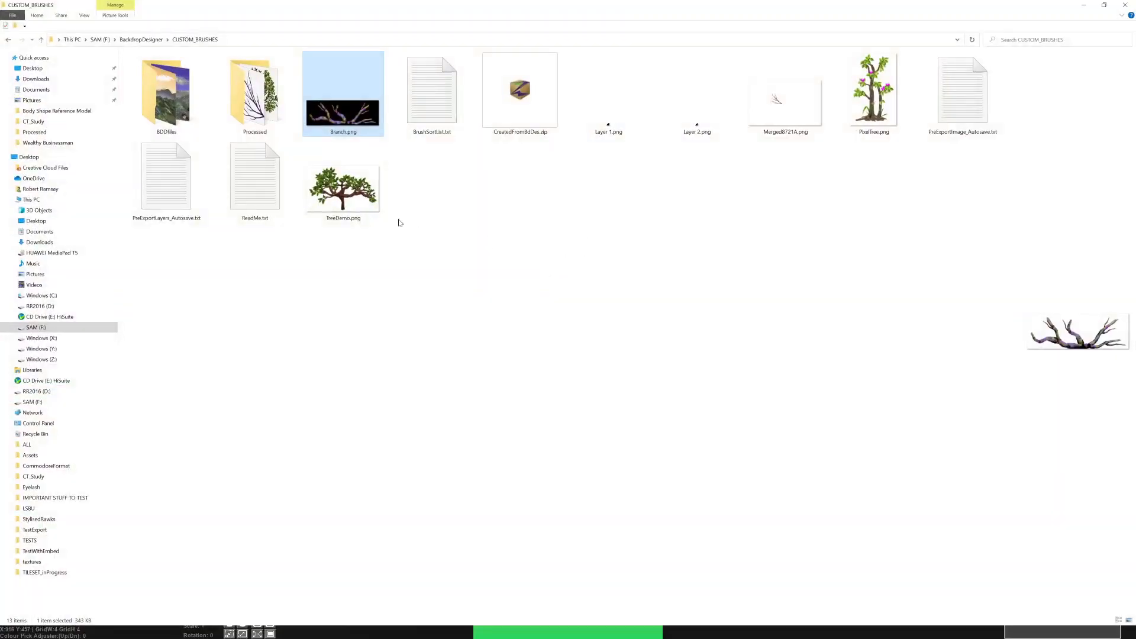
left_click(350, 199)
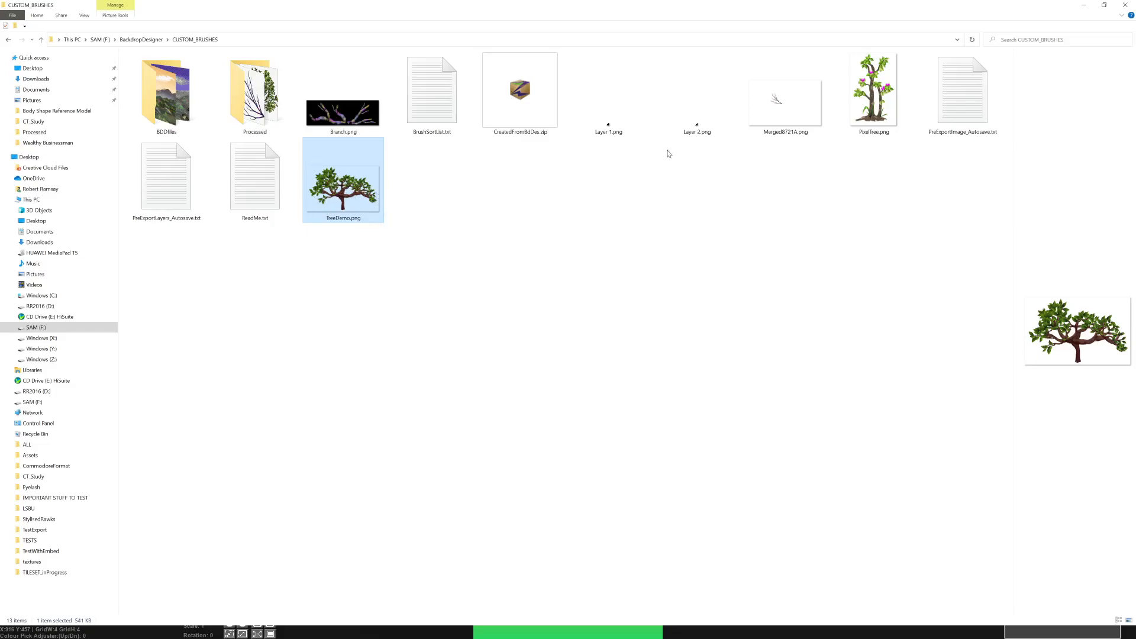
left_click(1084, 7)
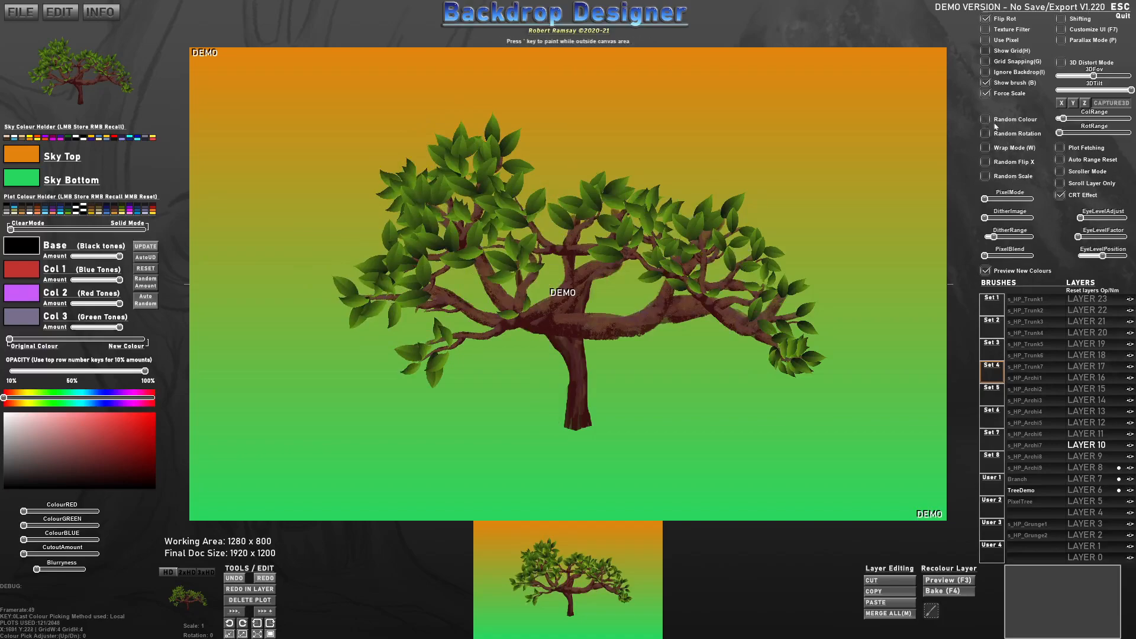
Set the pixel mode to C64 at 320x200px and raise PixelBlend to its maximum.
left_click(991, 198)
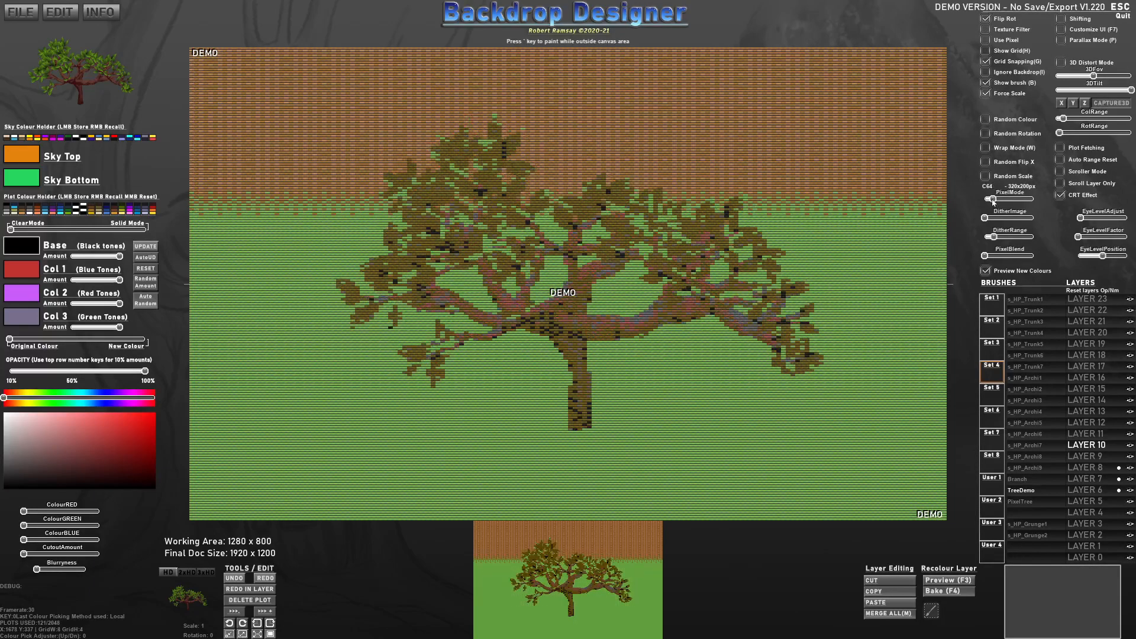
left_click_drag(991, 199, 990, 196)
left_click_drag(997, 256, 1043, 264)
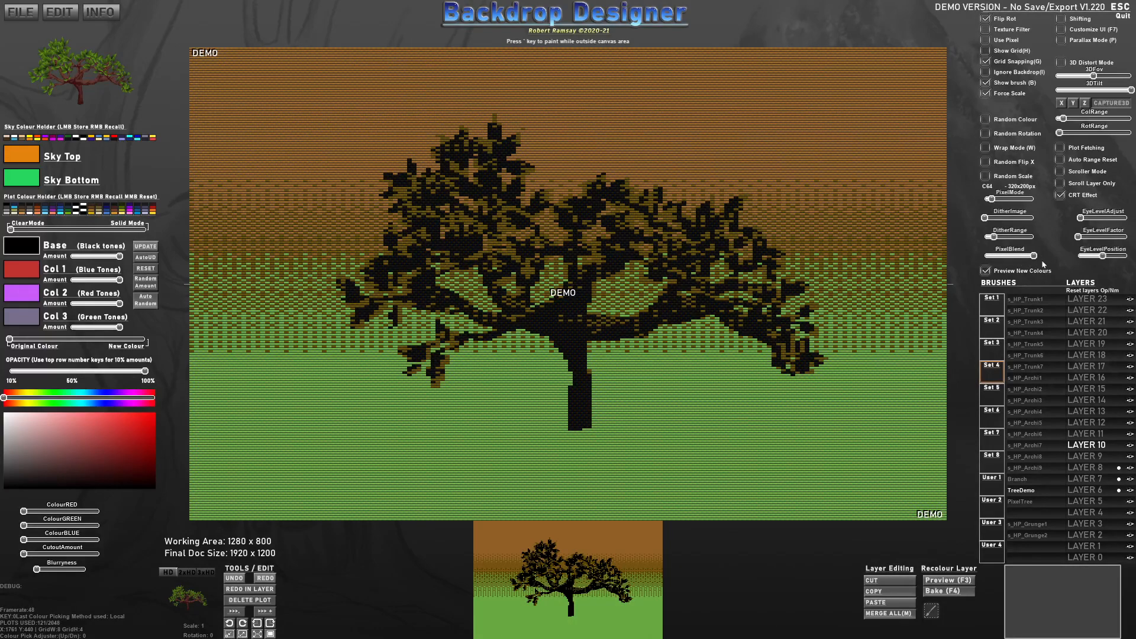
Capture the area around the whole pixelated tree as a custom brush named retroTest.
left_click(930, 610)
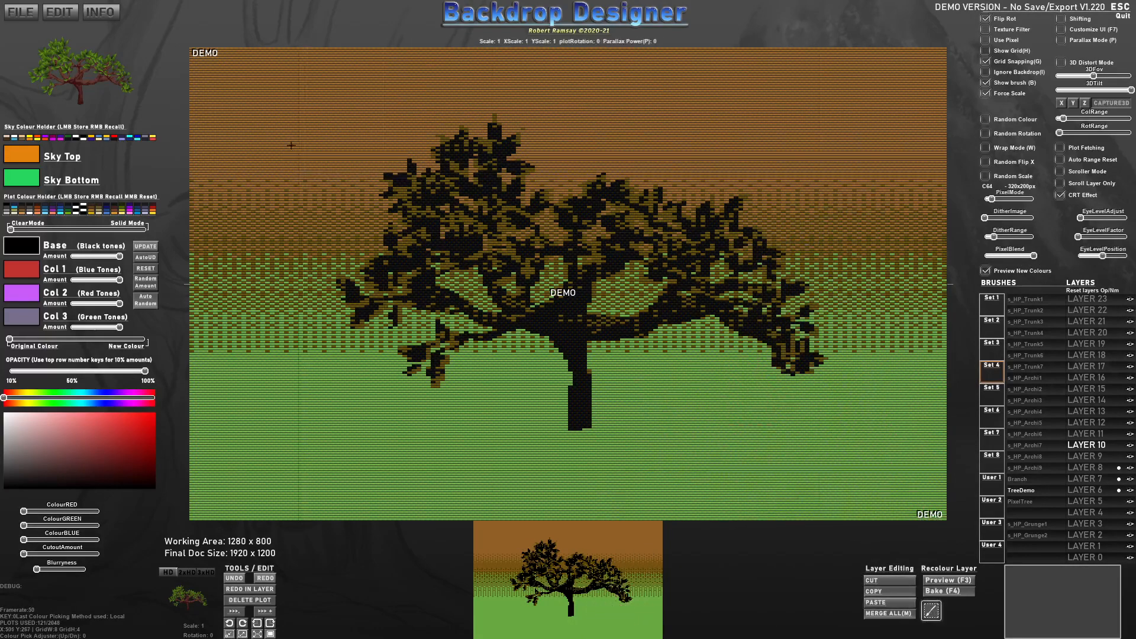
mouse_move(316, 95)
left_mouse_down()
mouse_move(857, 469)
mouse_move(846, 441)
left_mouse_up()
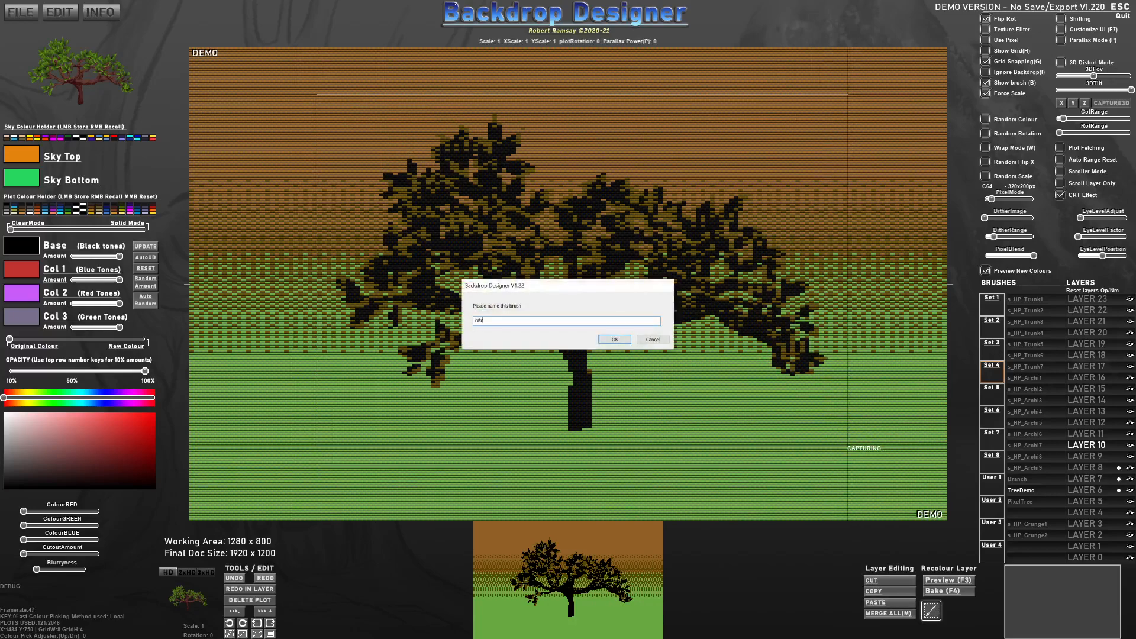
key("Return")
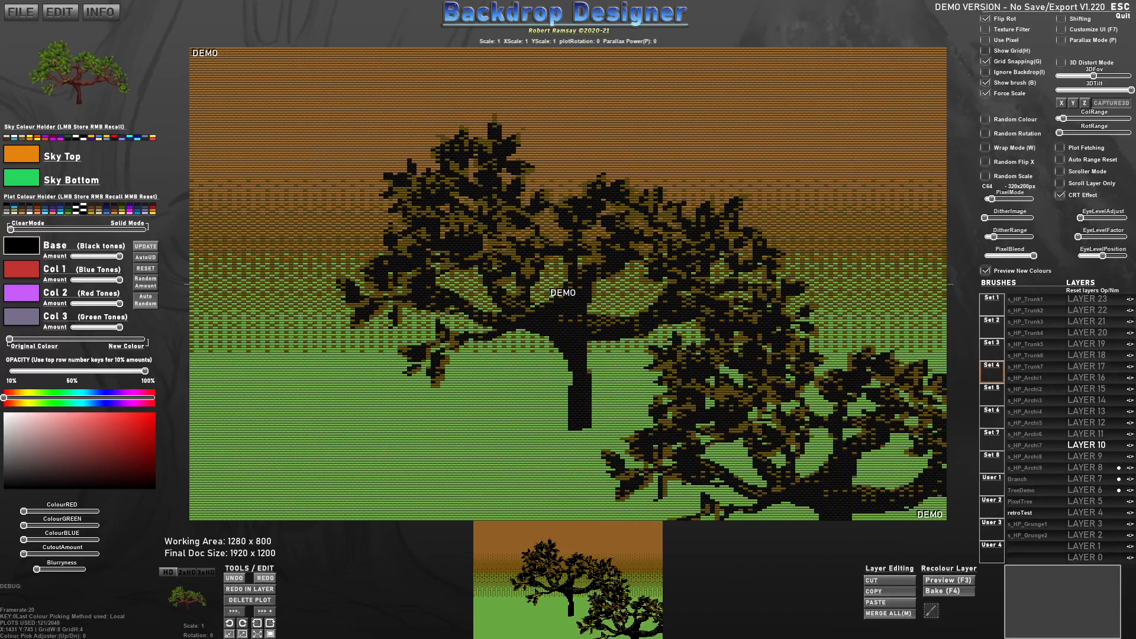
Switch to File Explorer, preview retroTest.png in the CUSTOM_BRUSHES folder, and return to Backdrop Designer.
key("alt+Tab")
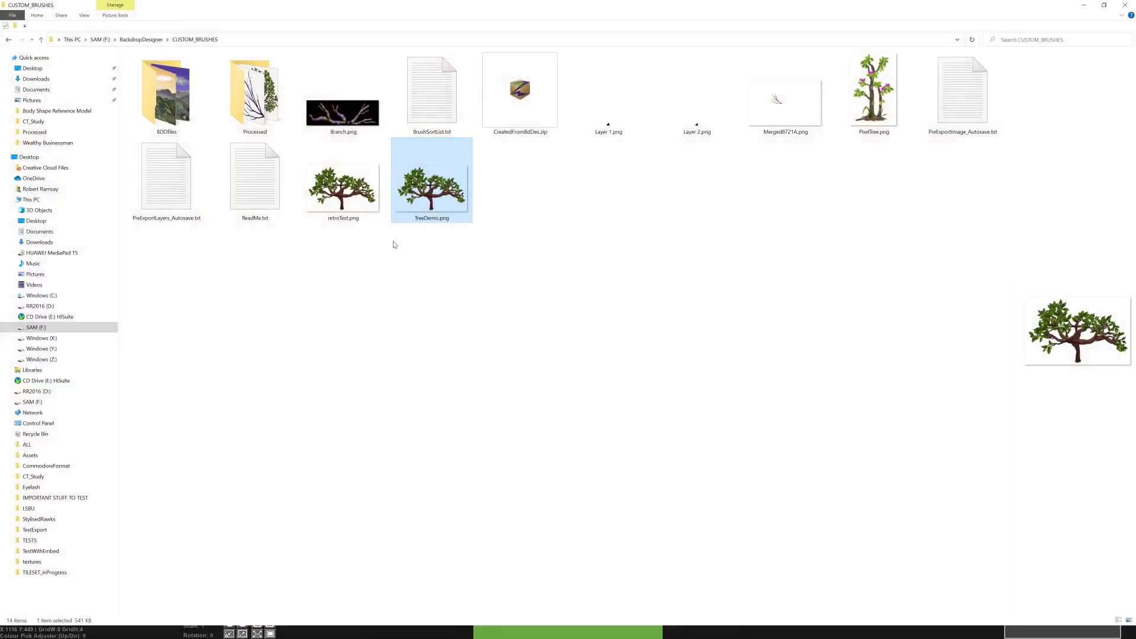
left_click(349, 184)
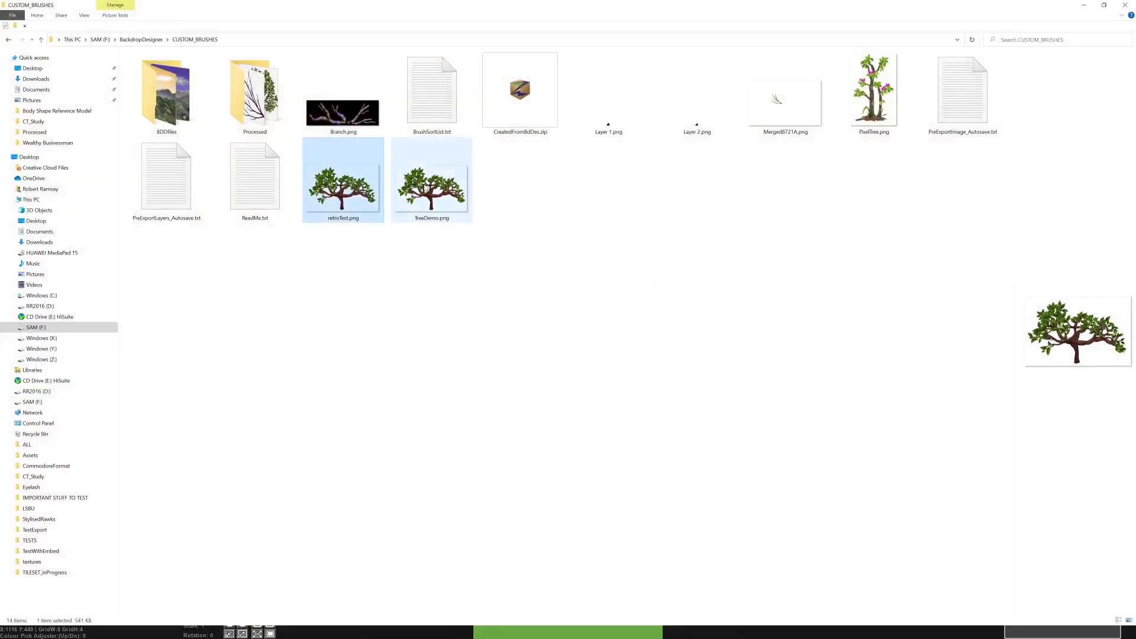
key("alt+Tab")
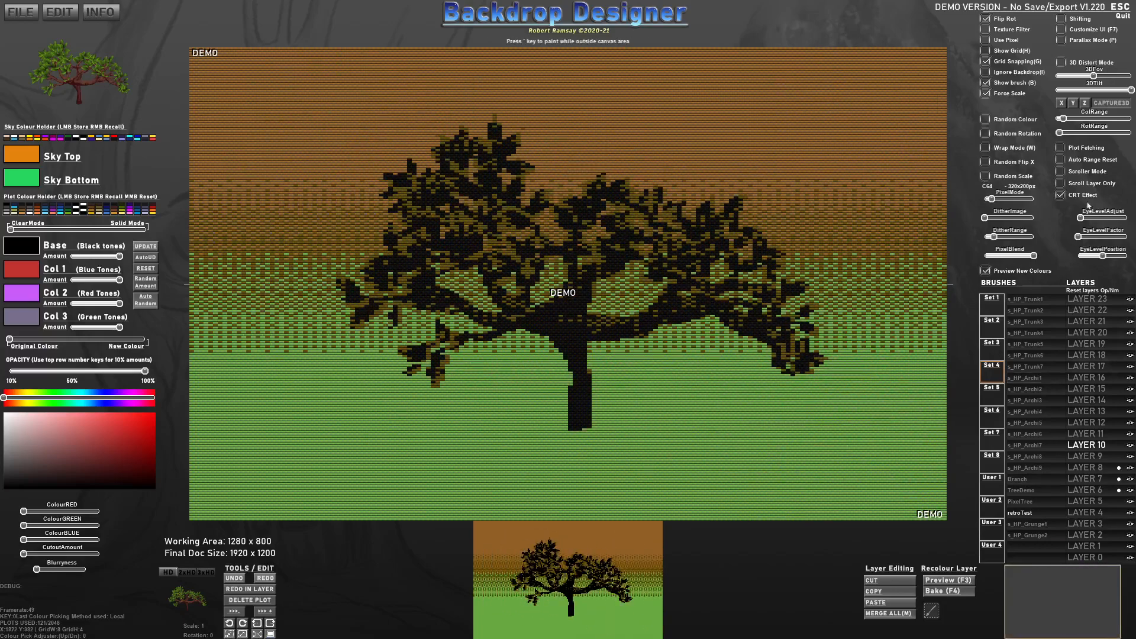
Turn the pixel mode off and back to C64, and lower PixelBlend to about two-thirds of its range.
left_click(988, 199)
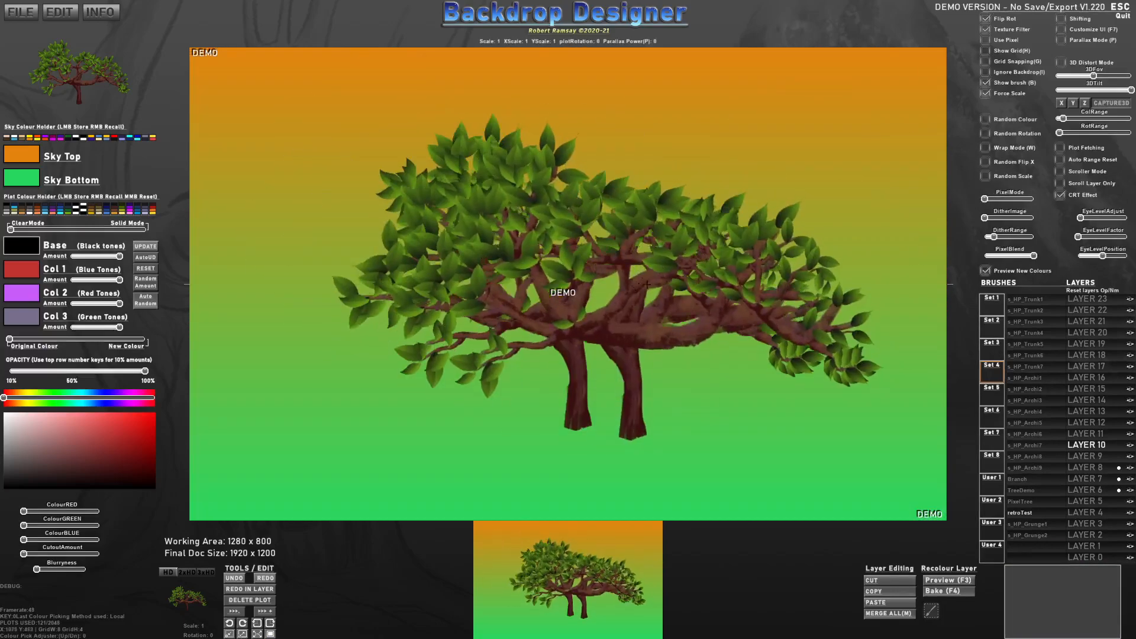
left_click_drag(987, 199, 991, 200)
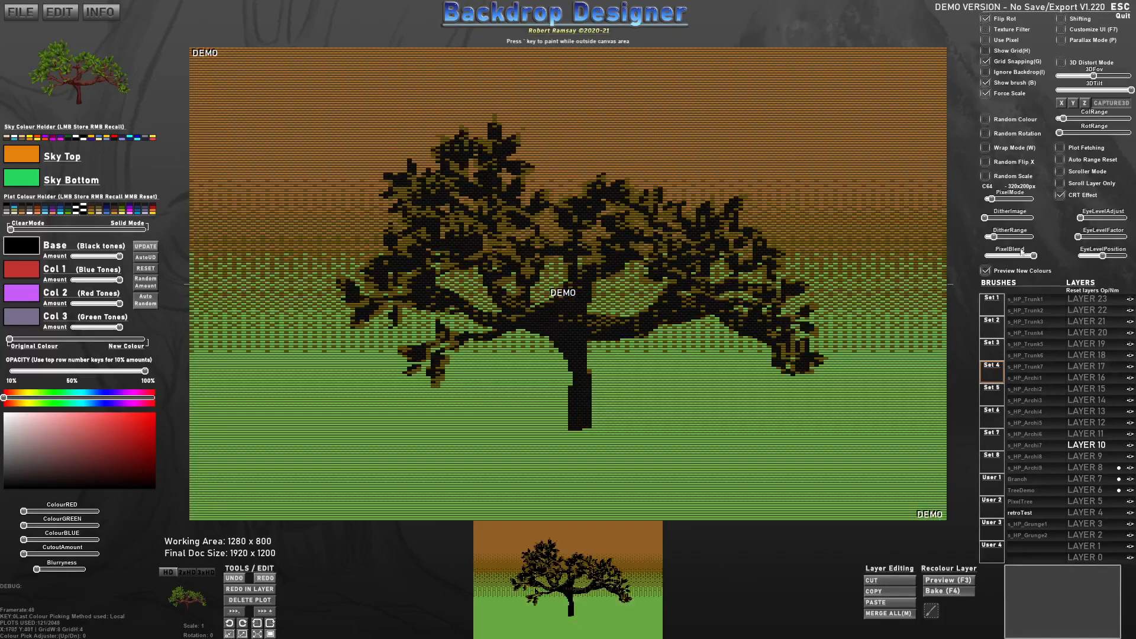
left_click_drag(1030, 256, 1017, 256)
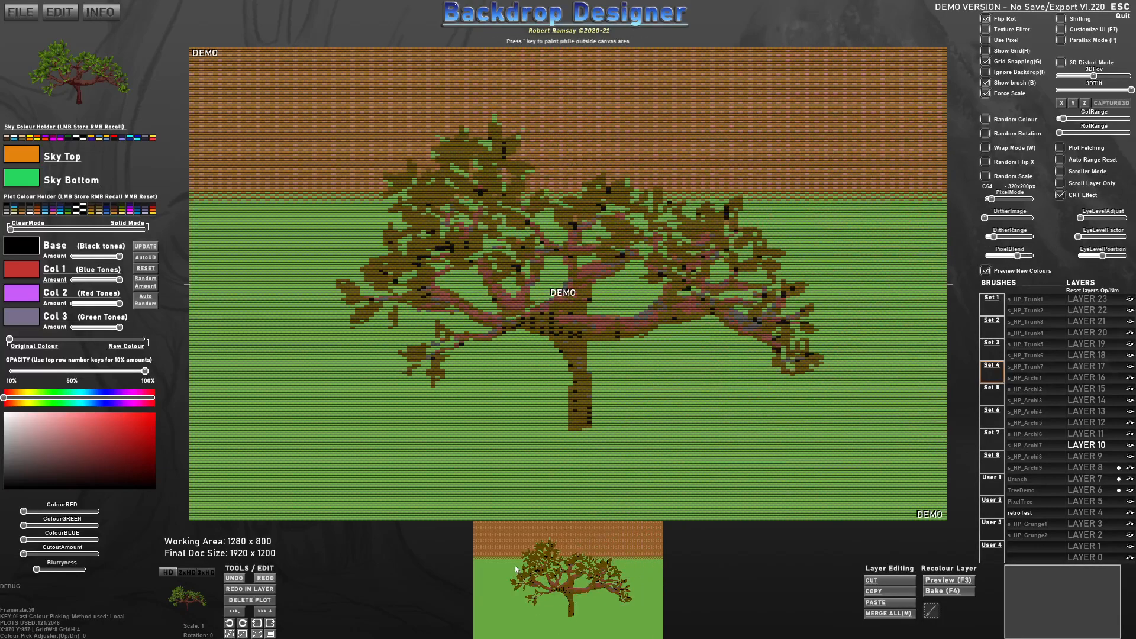
Merge all layers, preview the merged tree image Merged2467M.png in File Explorer, and return to Backdrop Designer.
left_click(905, 614)
left_click(526, 325)
key("alt+Tab")
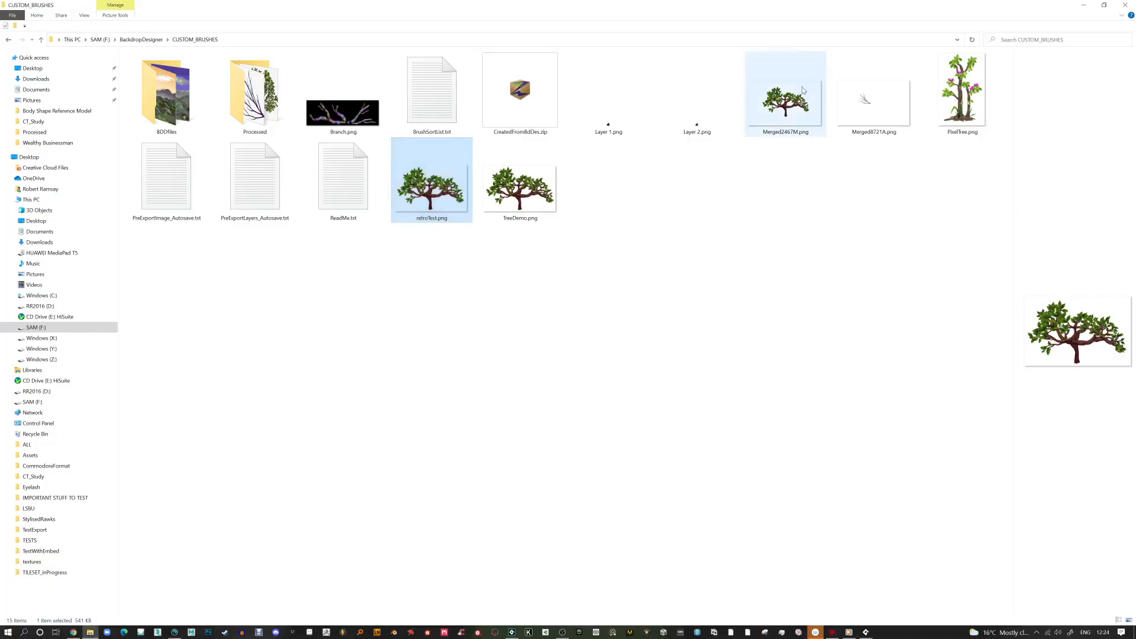
left_click(786, 102)
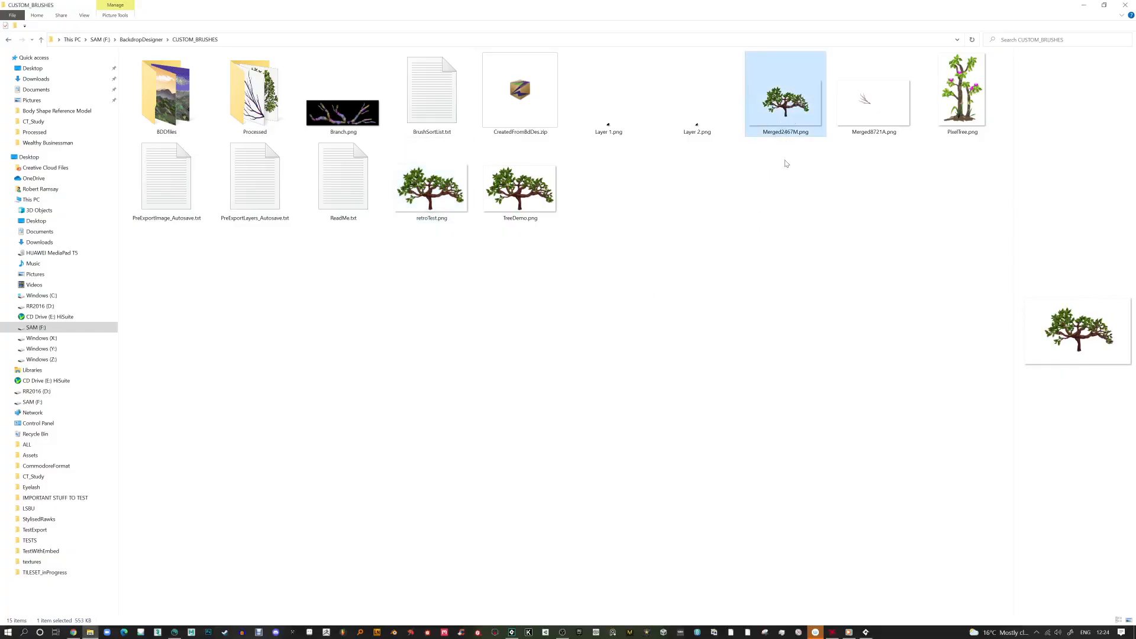
left_click(1083, 7)
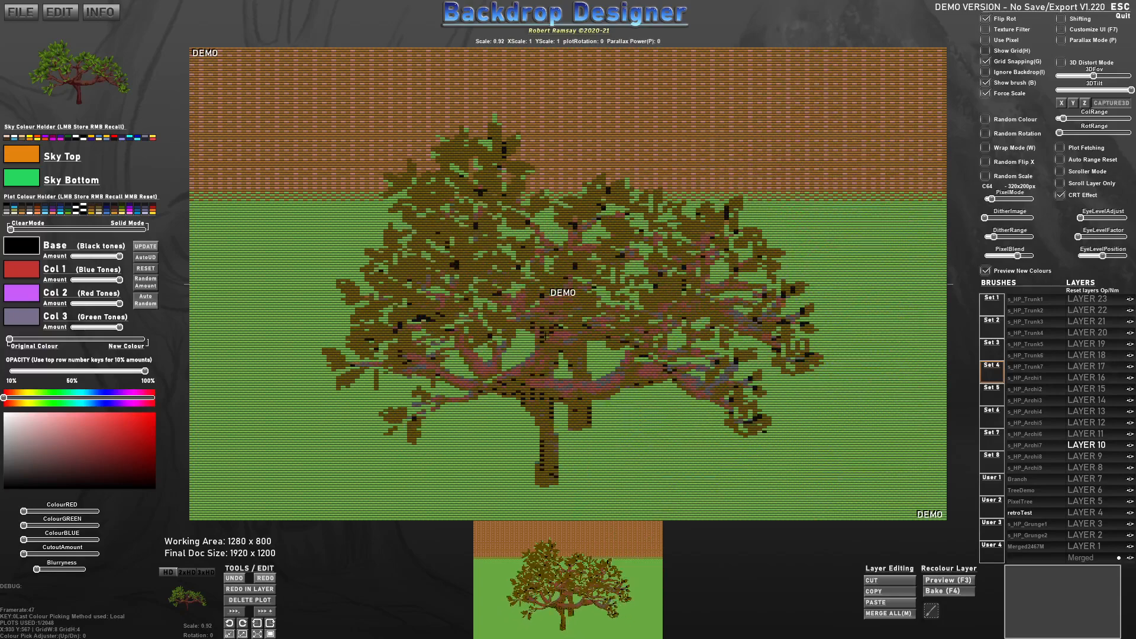
Reduce the brush scale to 0.70, set the final document size to 5760 x 3600, and turn off the pixel mode.
scroll(550, 334, "down", 11)
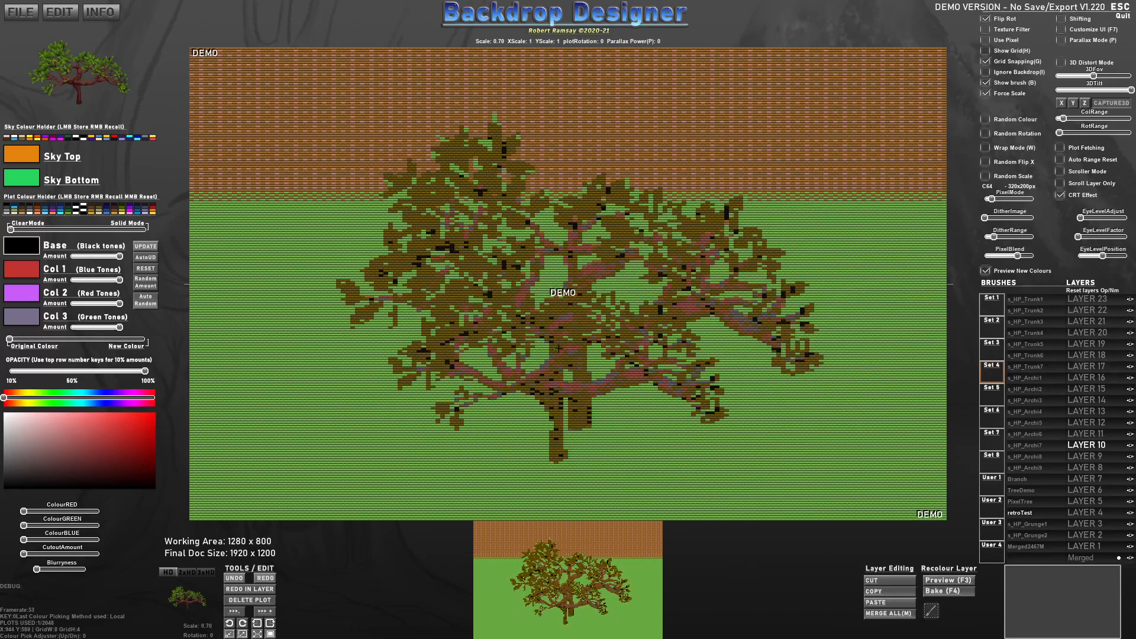
left_click(21, 12)
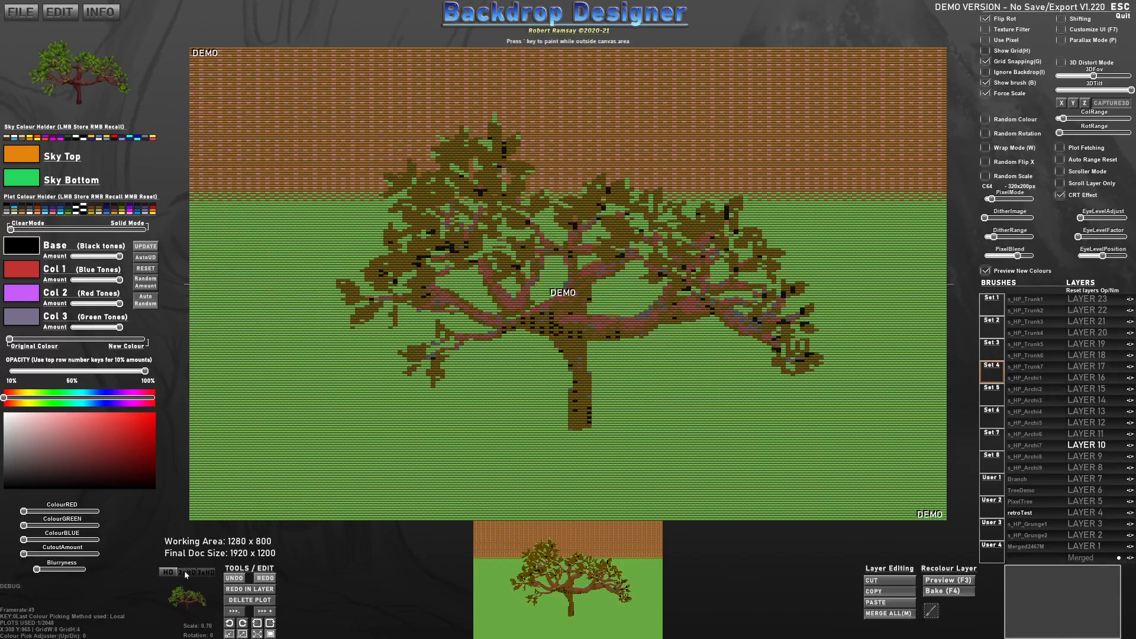
left_click(207, 573)
left_click_drag(991, 201, 983, 201)
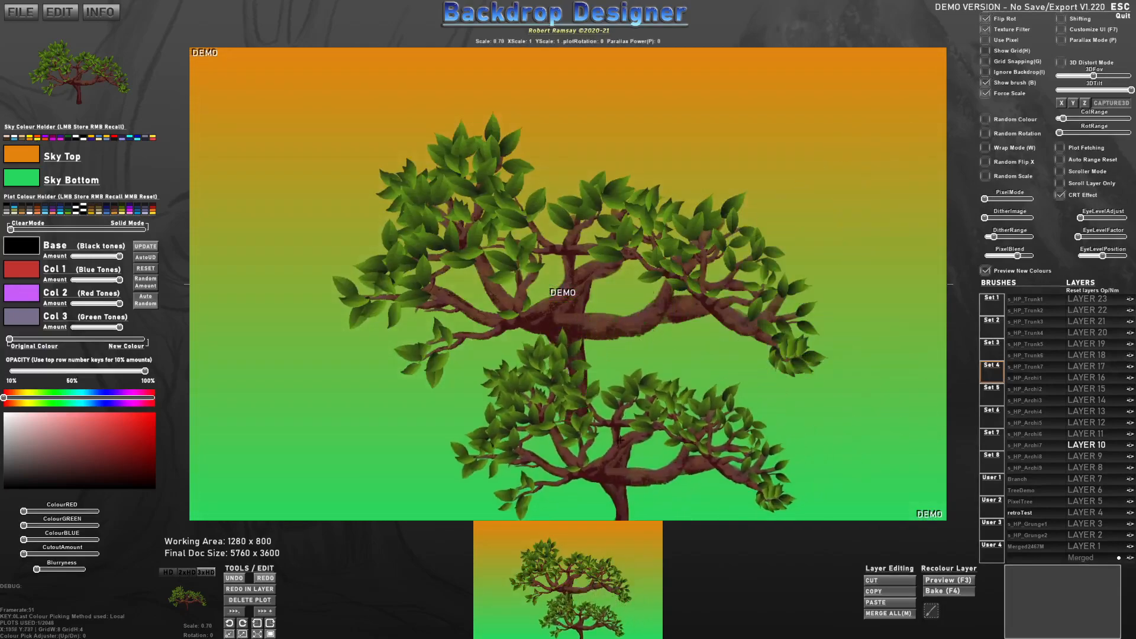
Try different scales and rotations of the tree brush over the canvas, bringing its scale back to 1.
scroll(675, 366, "up", 11)
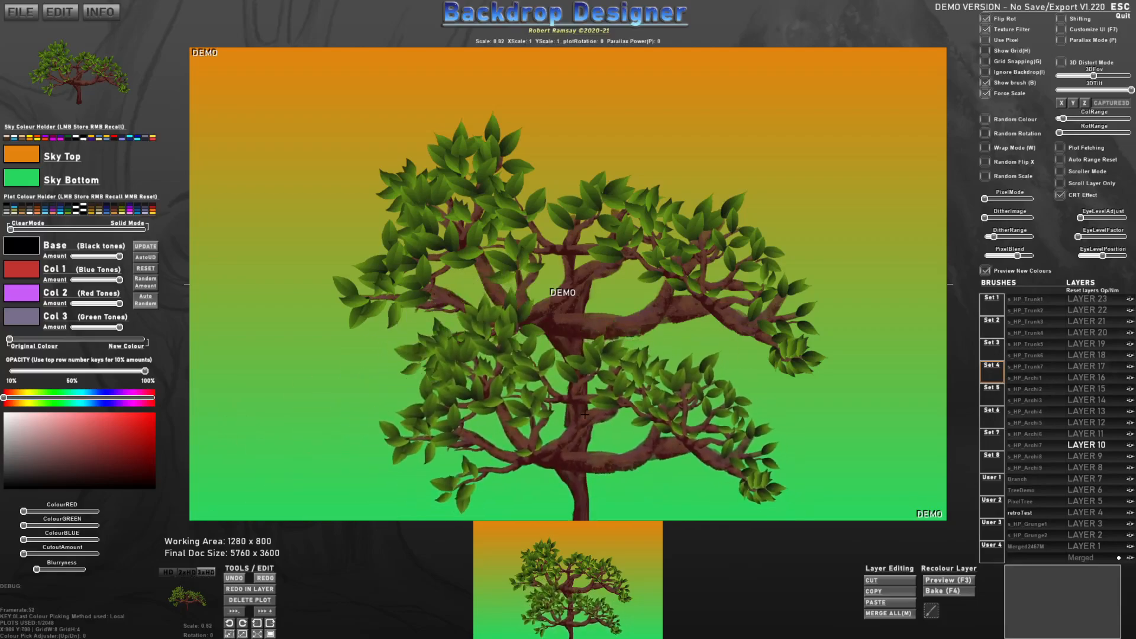
scroll(336, 334, "down", 10)
scroll(567, 266, "up", 4)
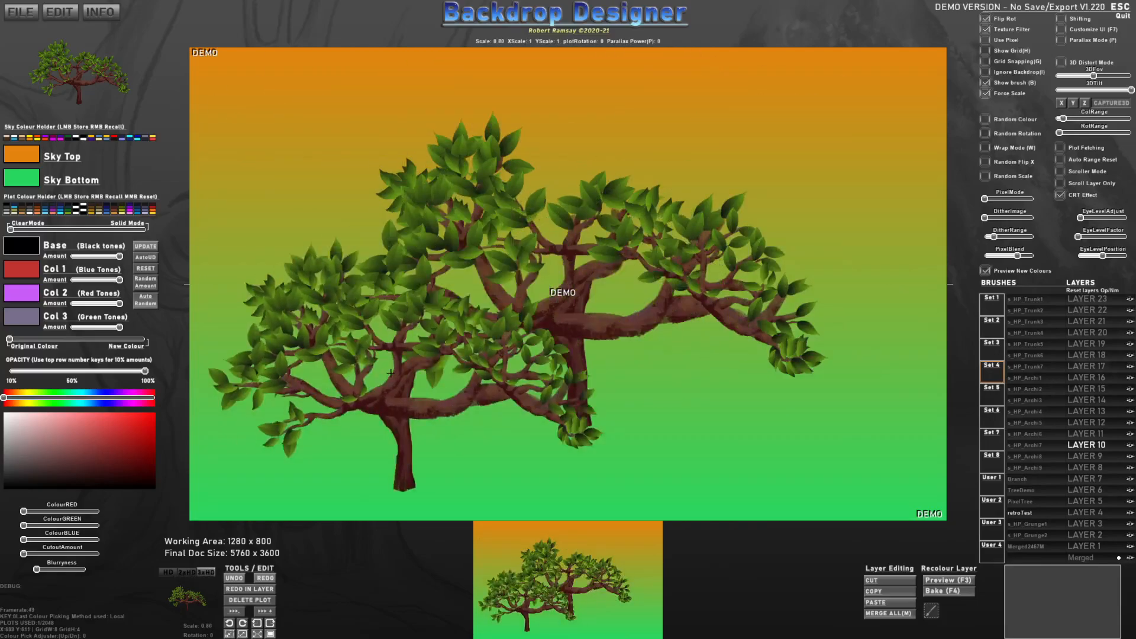
scroll(533, 331, "up", 5)
key("q")
key("e")
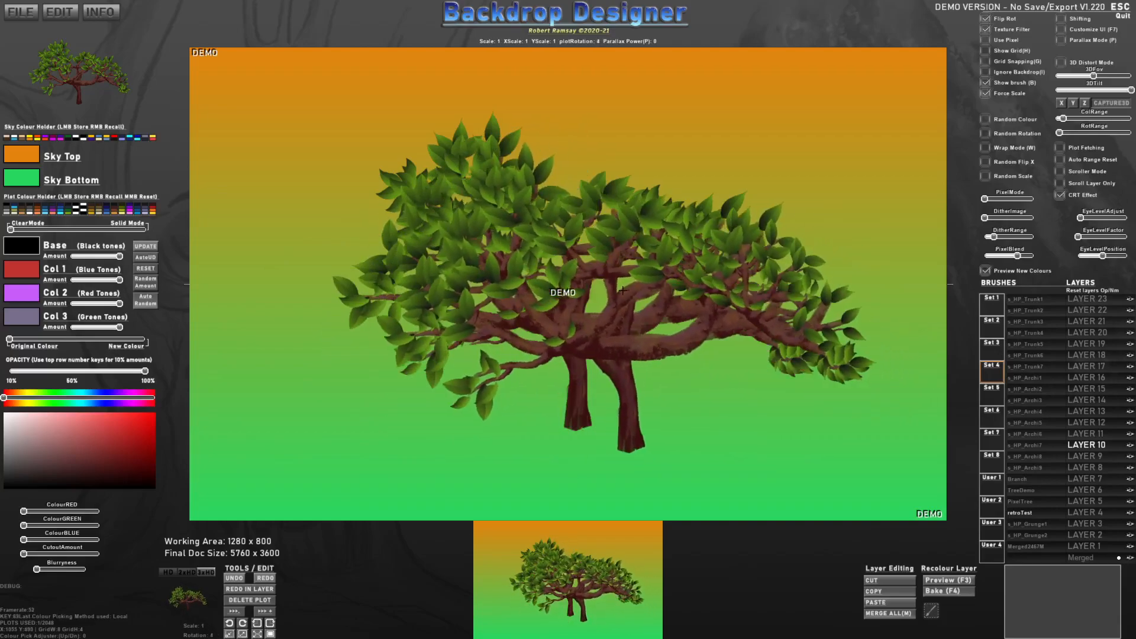
key("r")
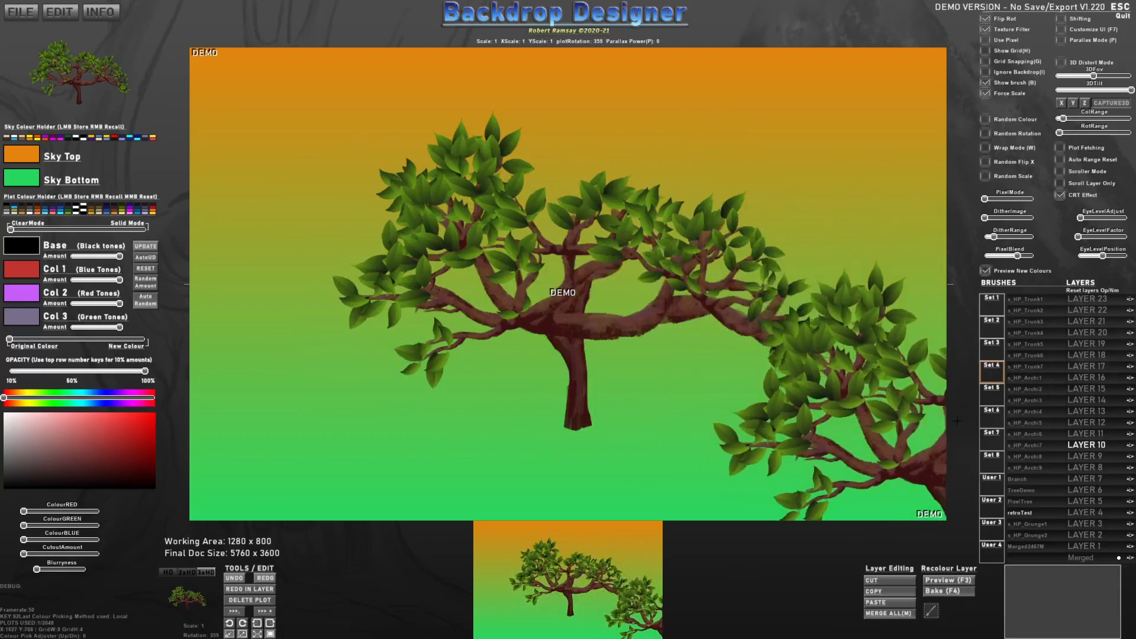
Blend the tree brush fully to the new colours and preview it at different scales.
left_click_drag(45, 343, 144, 341)
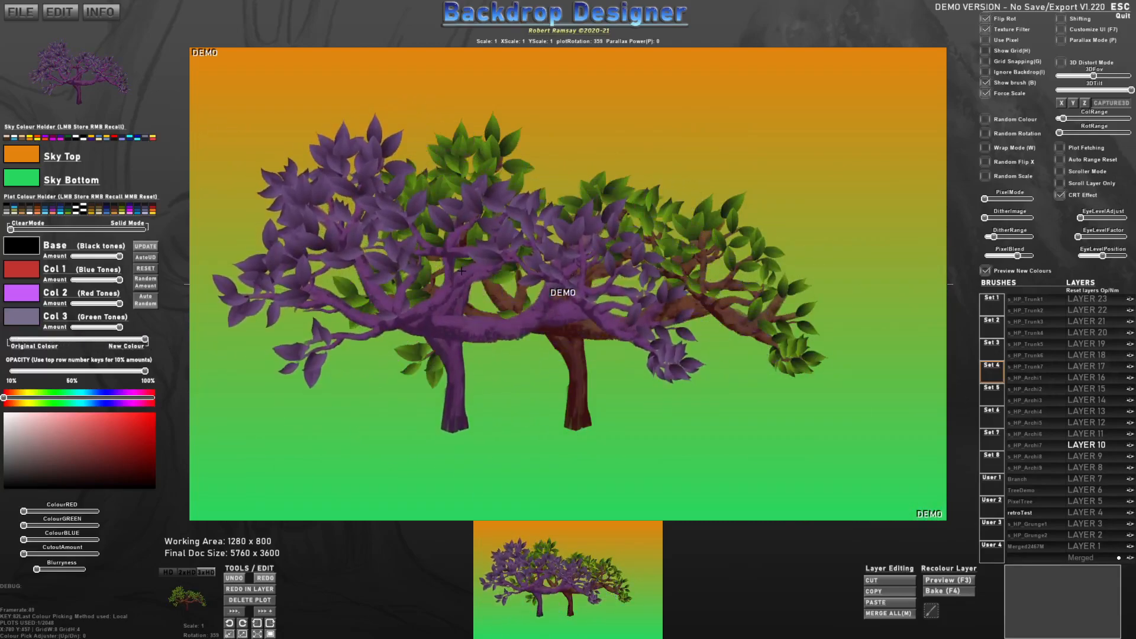
scroll(441, 358, "down", 2)
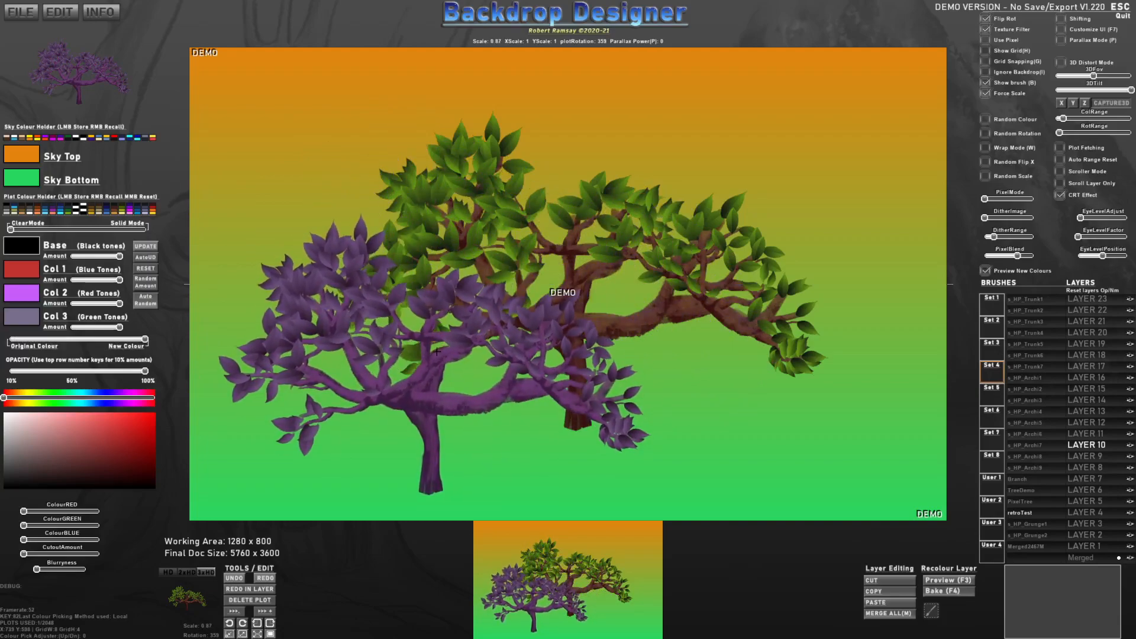
scroll(449, 337, "up", 4)
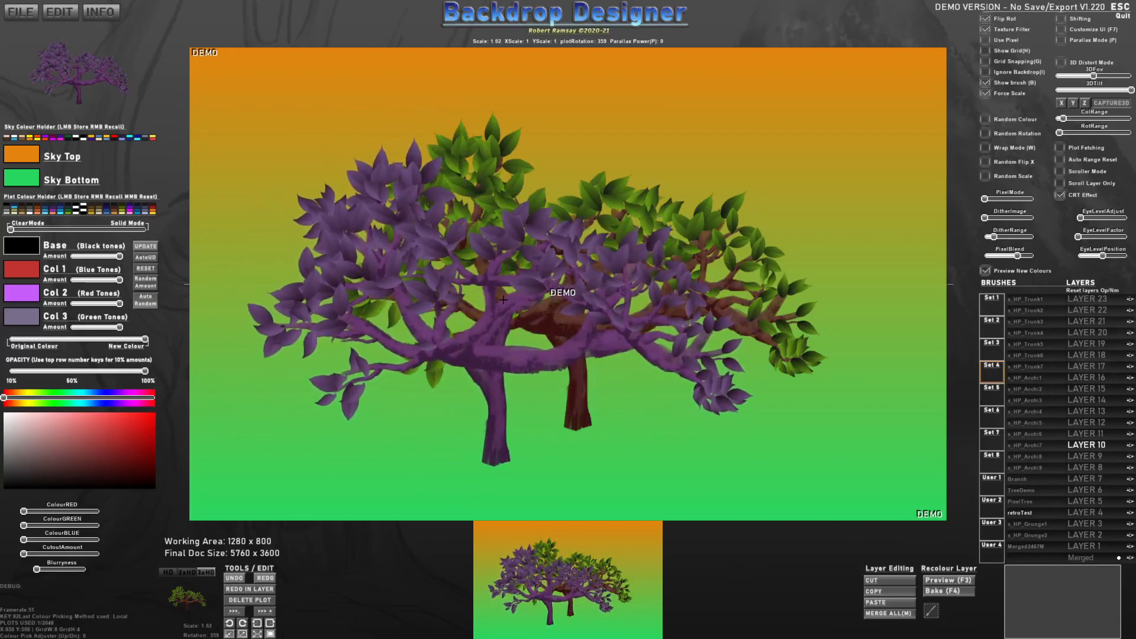
Undo the merged tree, restore the brush's original colours, and stamp a tree at scale 0.62 on the canvas's right half.
key("ctrl+z")
scroll(591, 272, "down", 5)
left_click_drag(110, 341, 9, 340)
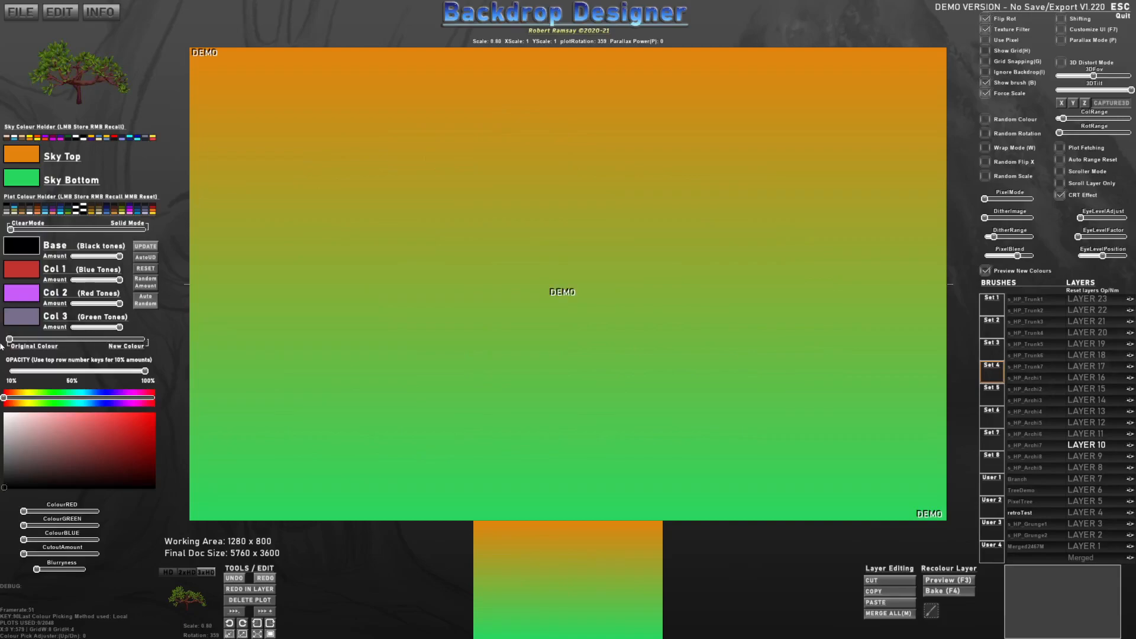
scroll(739, 278, "down", 3)
left_click(767, 276)
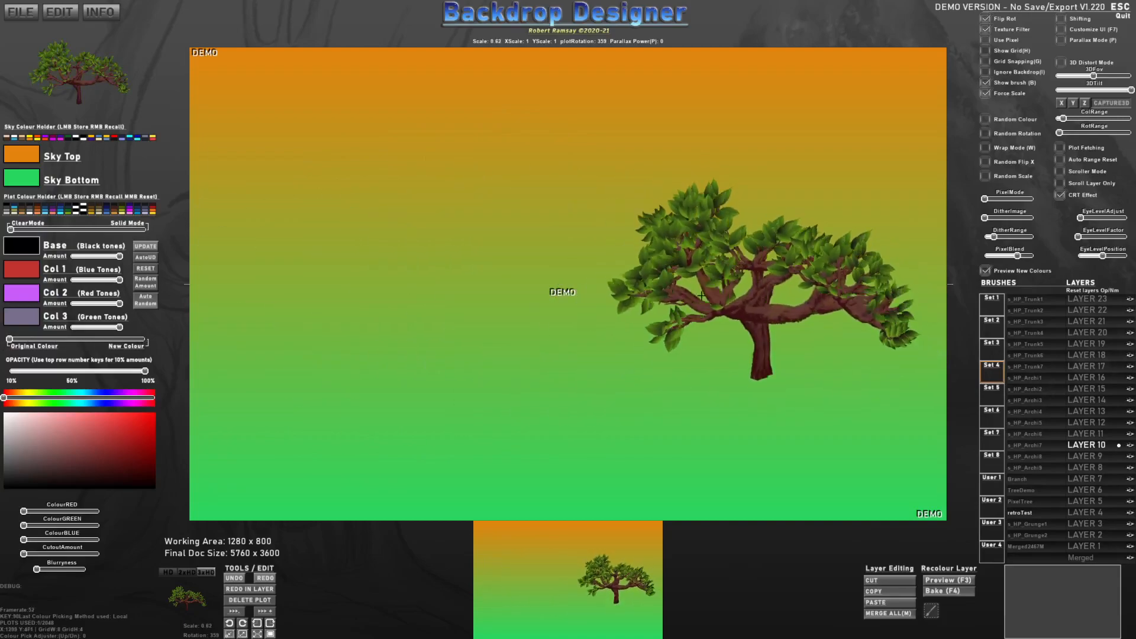
Stamp a second tree fully in the new colours on the canvas's left half and enable automatic colour updating of the previous stamp.
left_click_drag(67, 342, 144, 341)
left_click(369, 263)
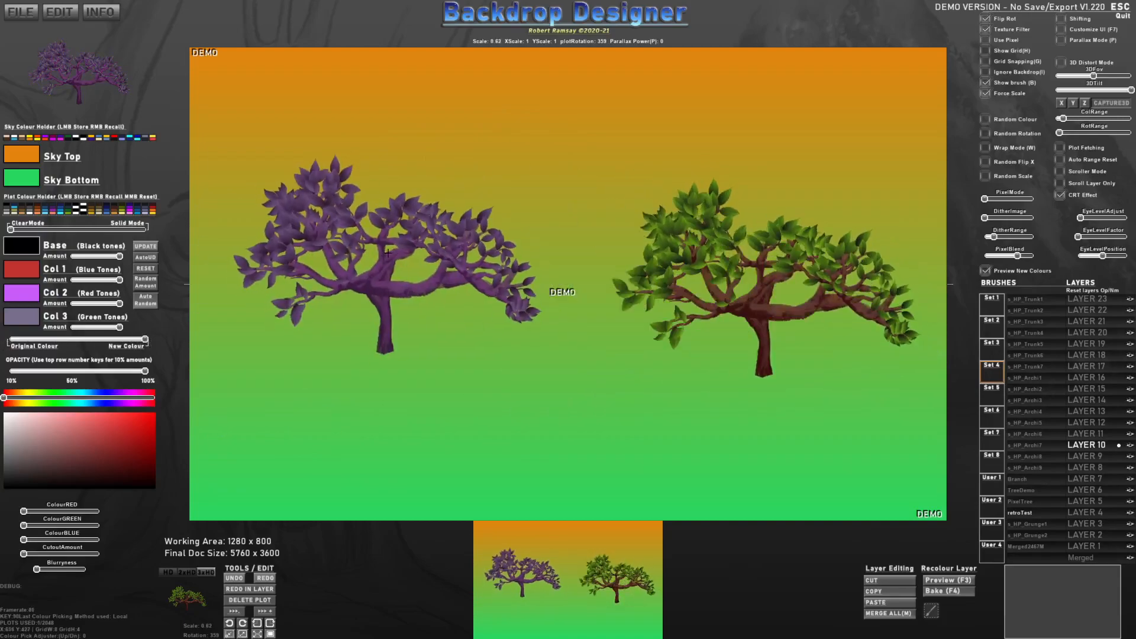
left_click(145, 258)
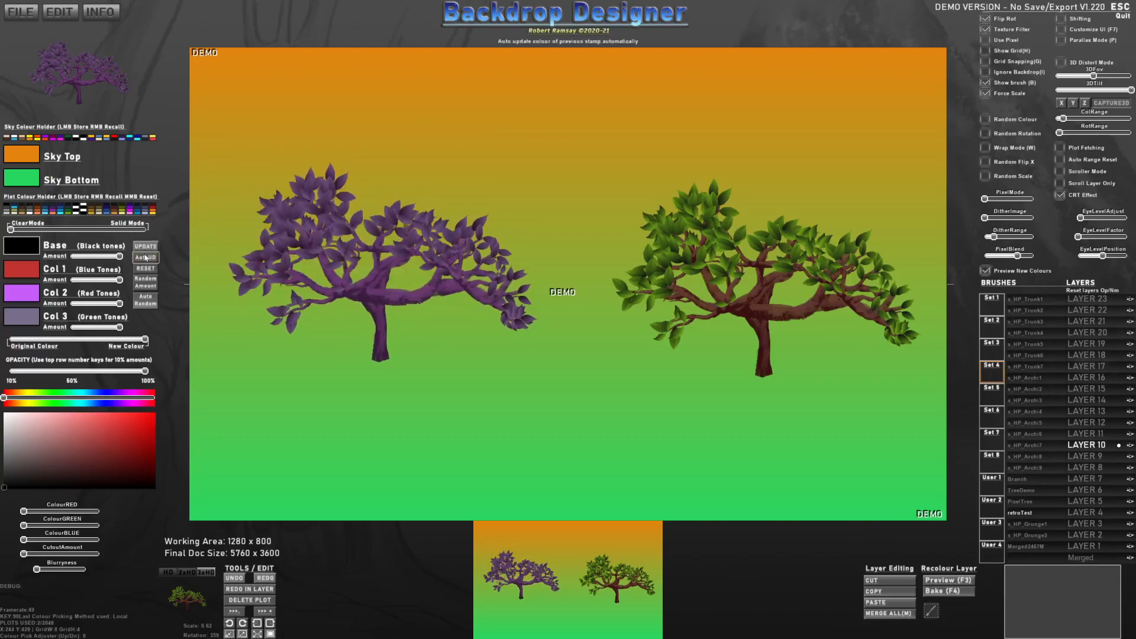
left_click_drag(60, 341, 152, 347)
Recolour the stamped tree's green tones by setting Col 3 to a bright orange-red.
left_click(24, 316)
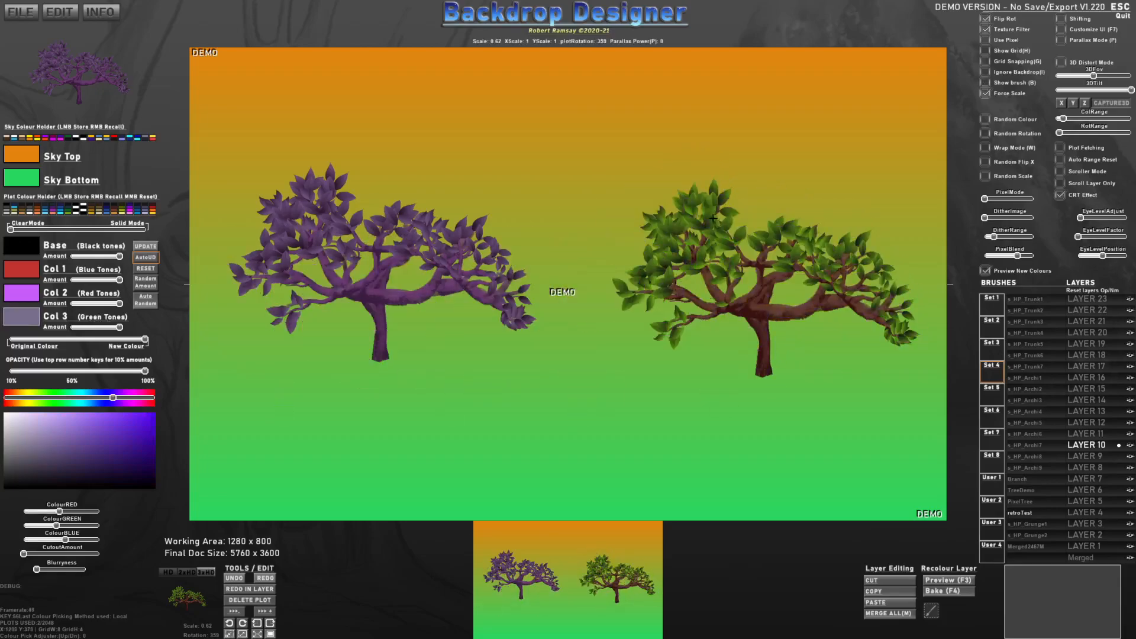
left_click_drag(27, 399, 10, 399)
left_click_drag(61, 432, 150, 422)
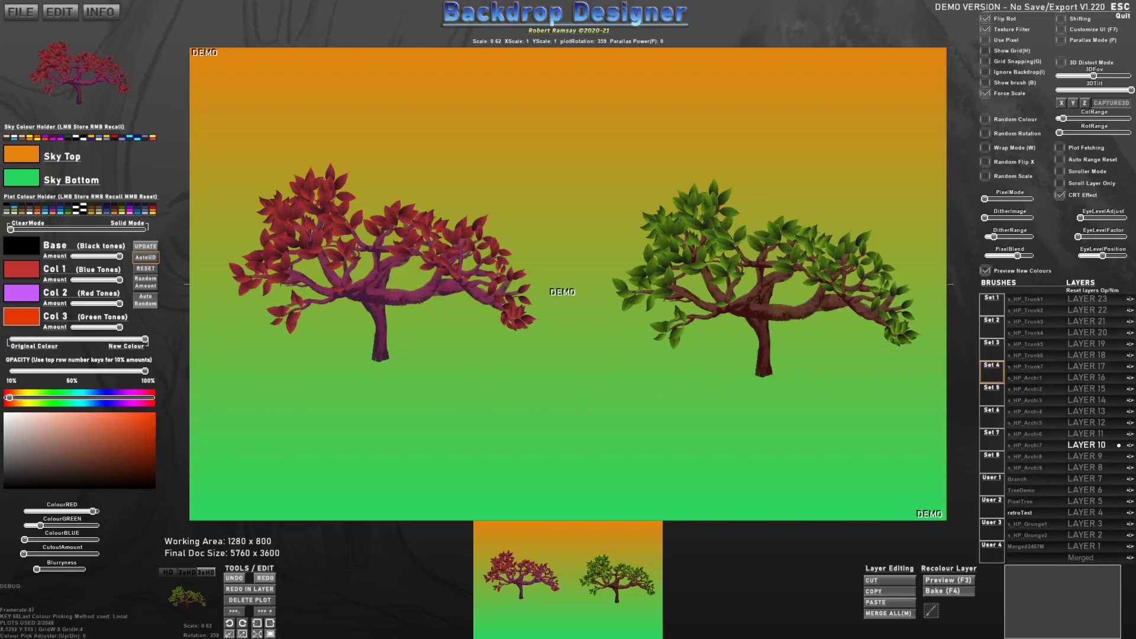
Recolour the stamped tree's red tones by darkening Col 2 and shifting it to a dark teal.
left_click(34, 302)
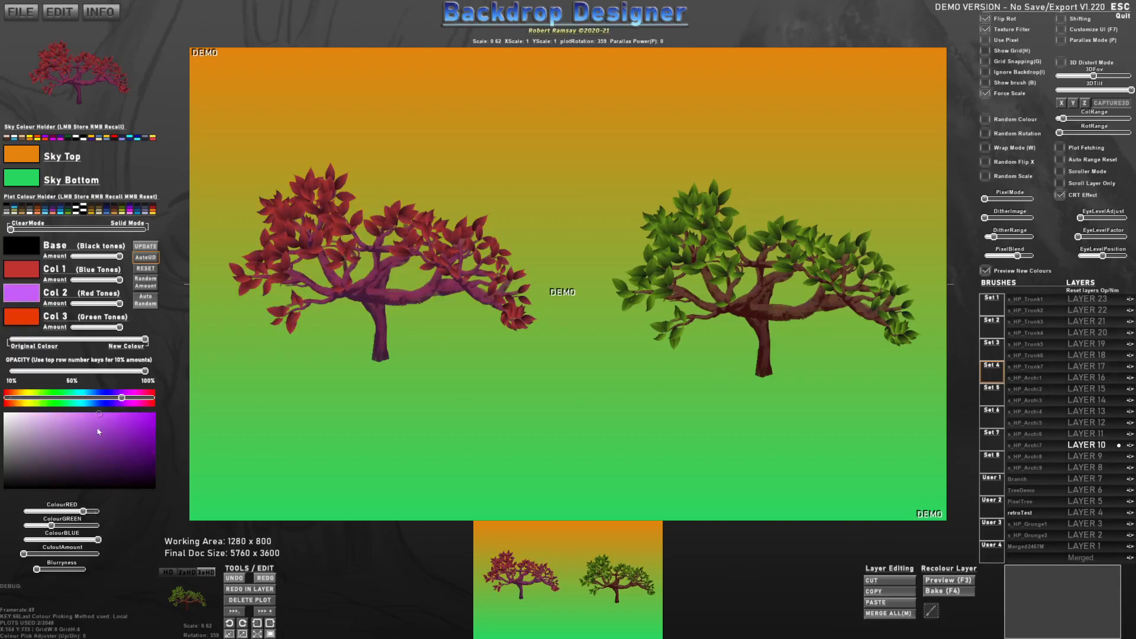
left_click_drag(95, 424, 64, 478)
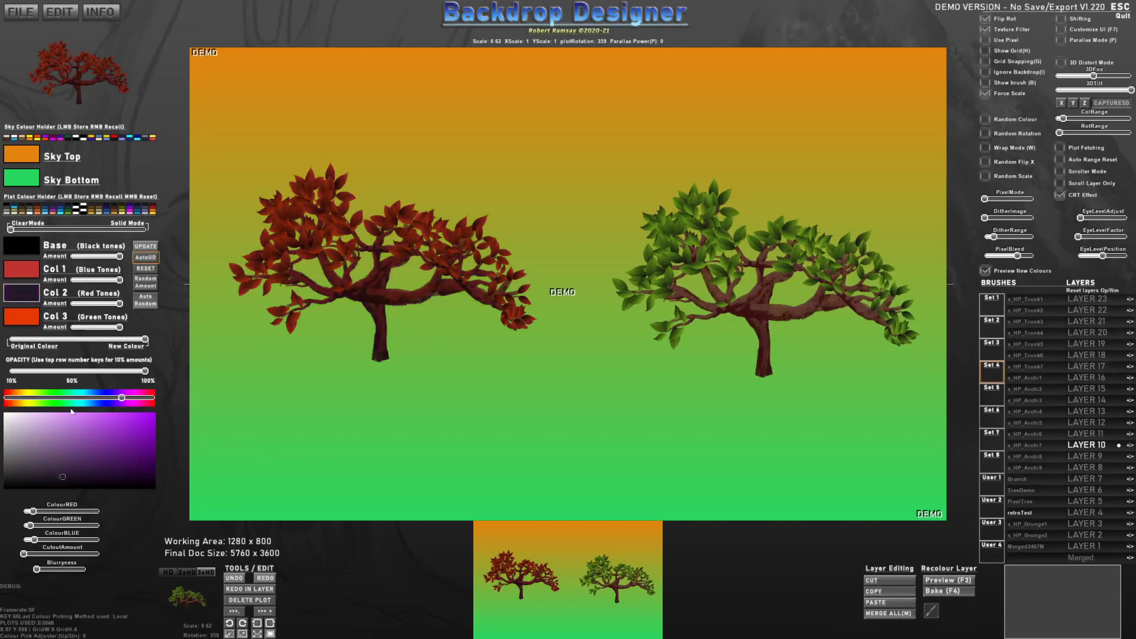
left_click_drag(94, 400, 74, 400)
left_click_drag(115, 456, 130, 476)
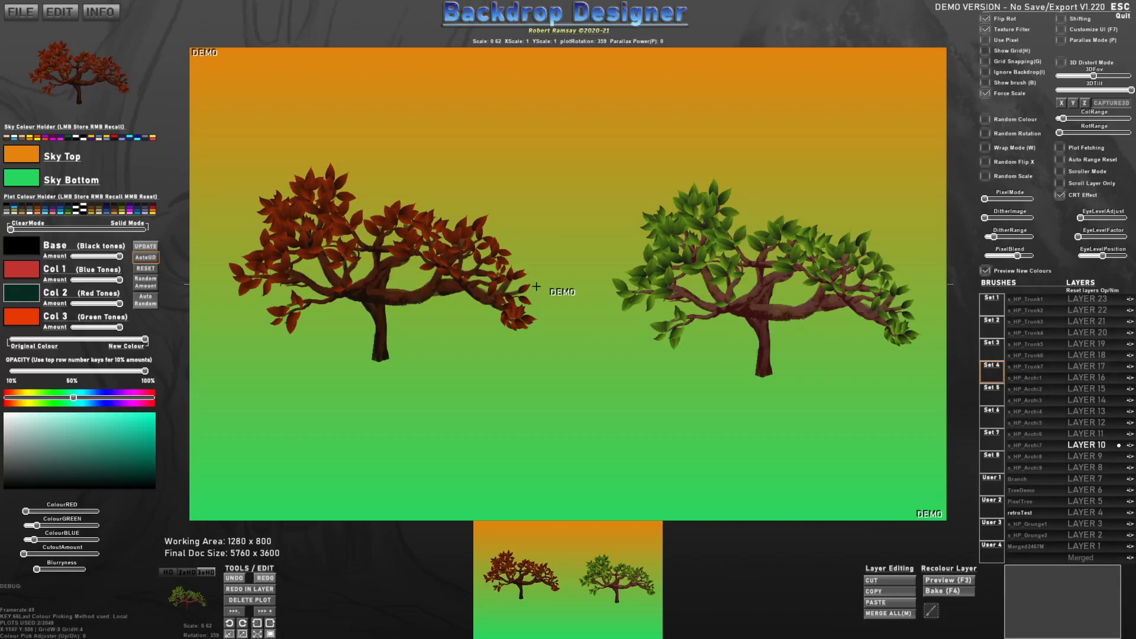
Darken Col 1 to a near-black red and set the Base colour to a green-hued black.
left_click(22, 274)
left_click_drag(119, 431, 109, 486)
left_click(22, 249)
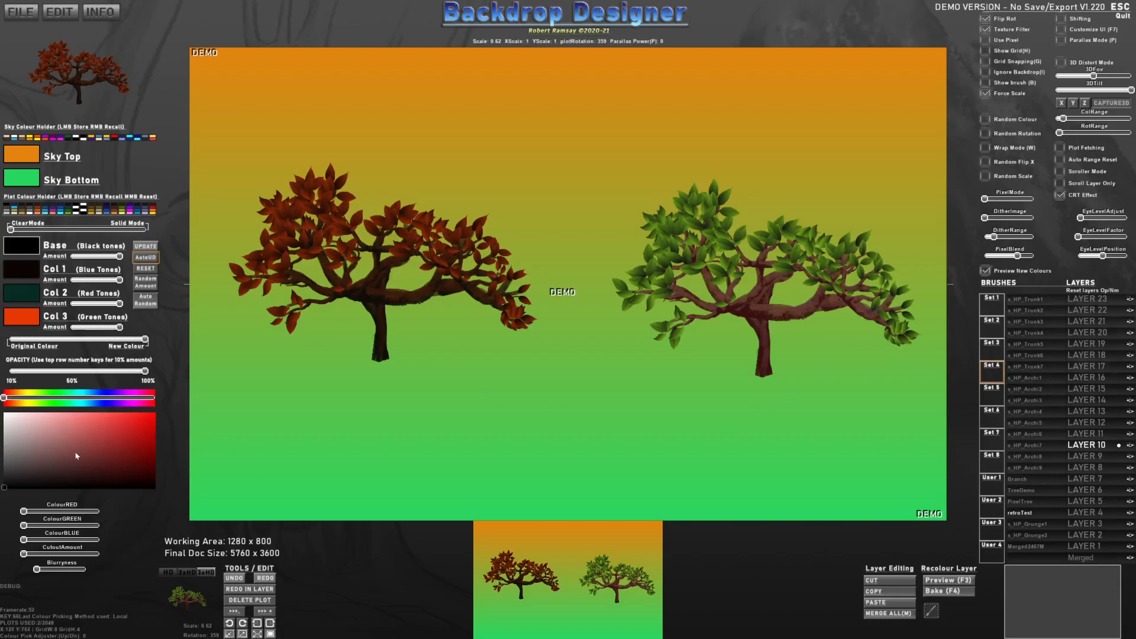
left_click_drag(77, 401, 55, 398)
left_click_drag(137, 487, 129, 486)
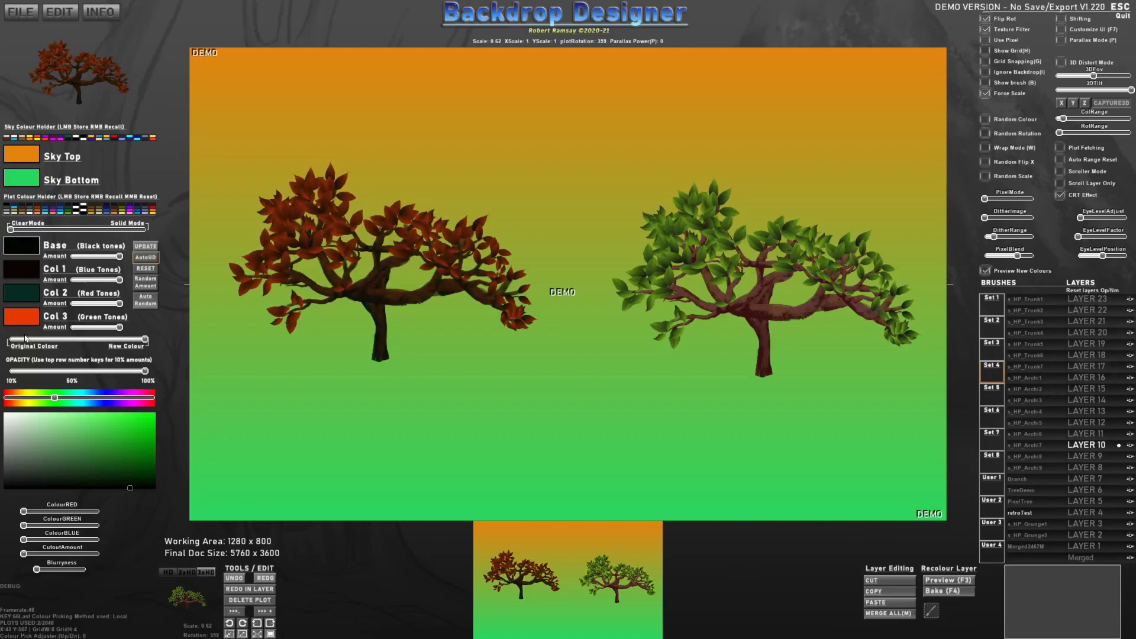
Brighten Col 2 to a teal-cyan for the stamped tree's red tones and make Col 3 the active colour.
left_click(25, 298)
left_click_drag(133, 470, 145, 445)
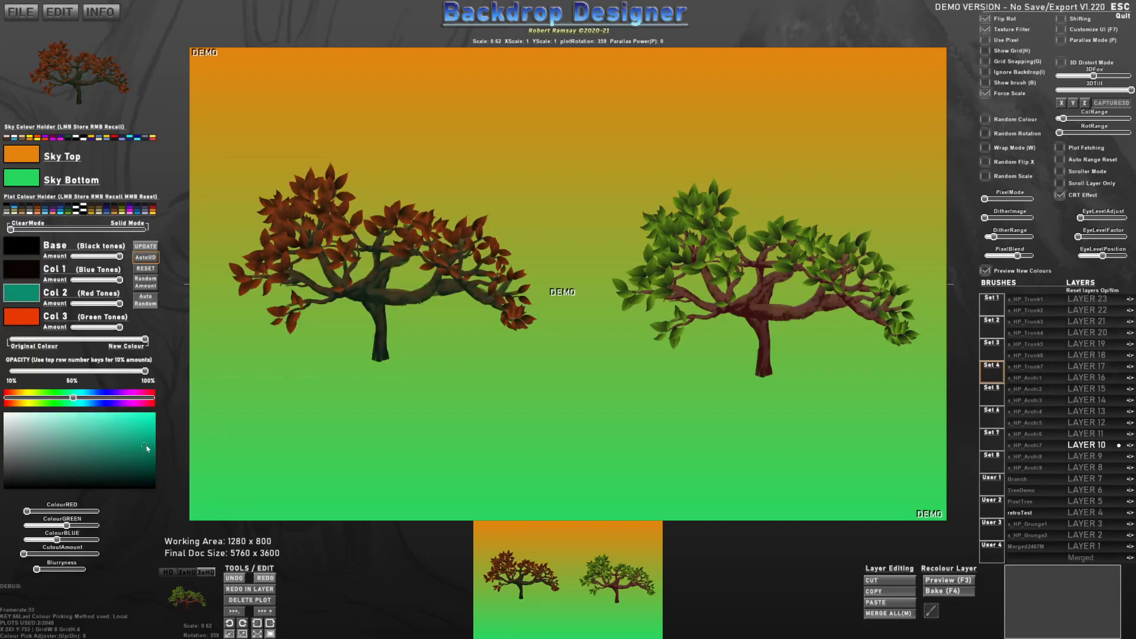
mouse_move(76, 400)
left_mouse_down()
mouse_move(56, 408)
mouse_move(95, 407)
mouse_move(82, 407)
left_mouse_up()
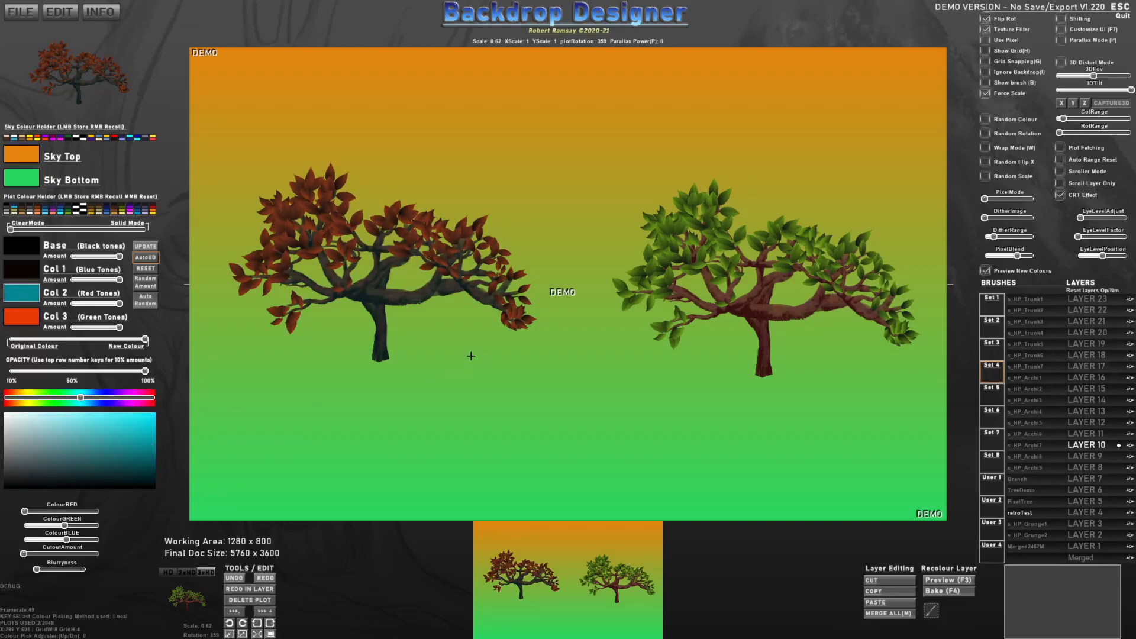
left_click(26, 319)
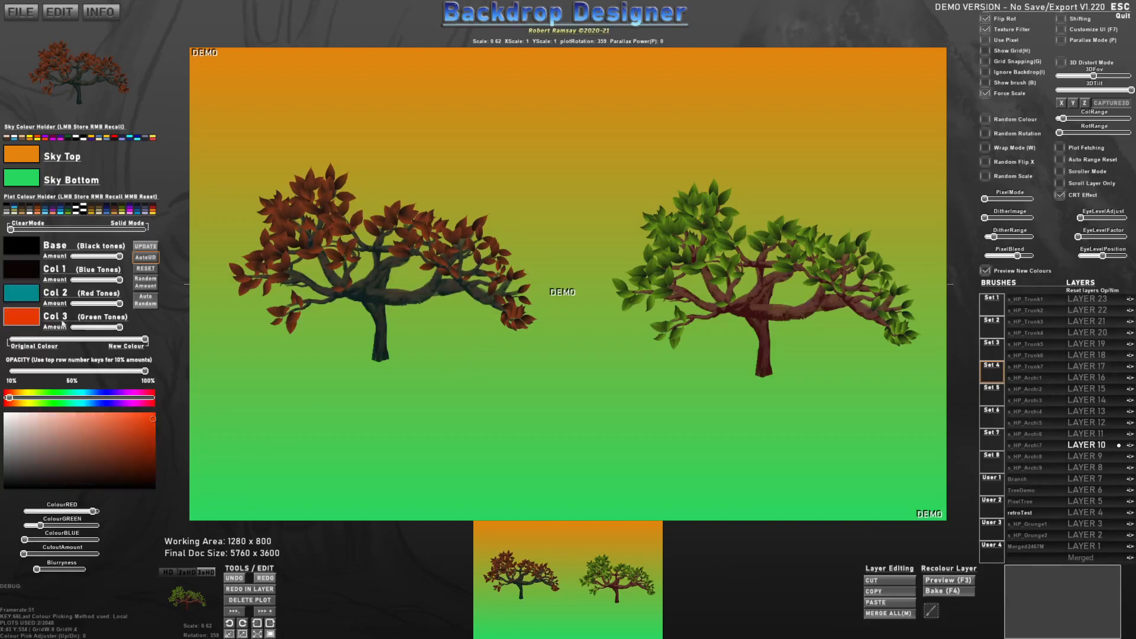
Try lowering the Base amount to zero on the stamped tree in Clear Mode and restore it to full.
left_click_drag(118, 304, 115, 304)
left_click_drag(120, 255, 69, 265)
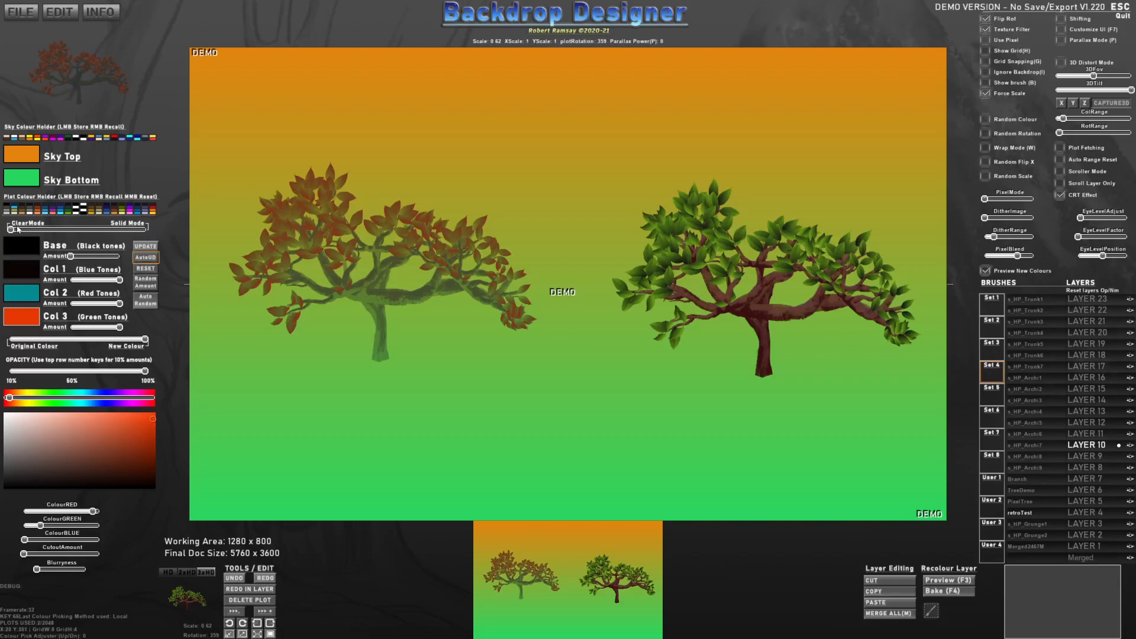
mouse_move(26, 233)
left_mouse_down()
mouse_move(143, 236)
mouse_move(12, 234)
left_mouse_up()
left_click_drag(71, 256, 118, 256)
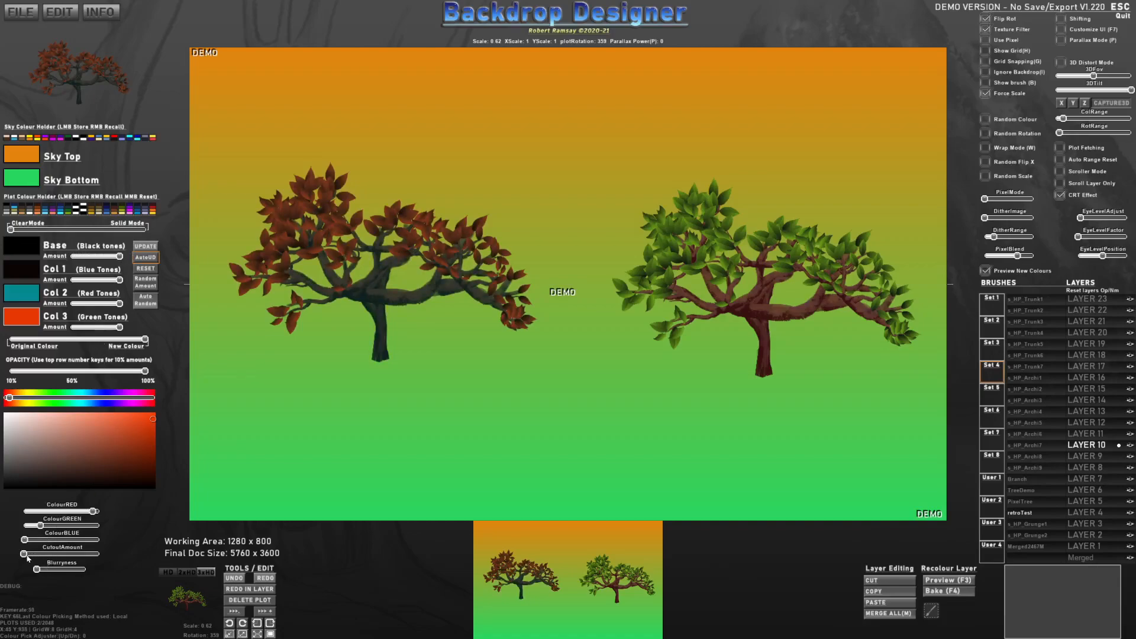
Try a near-maximum cutout while lowering the stamped tree's Base amount to zero, and bring the cutout back to about half.
left_click_drag(32, 555, 95, 556)
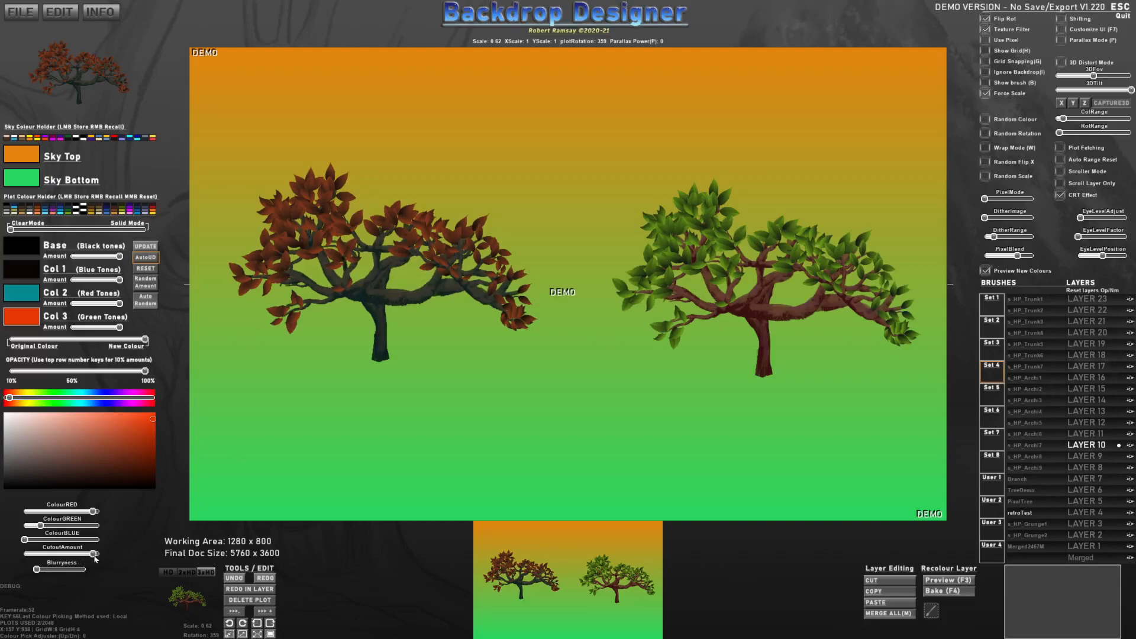
left_click_drag(120, 262, 91, 258)
mouse_move(11, 229)
left_mouse_down()
mouse_move(142, 235)
mouse_move(1, 237)
left_mouse_up()
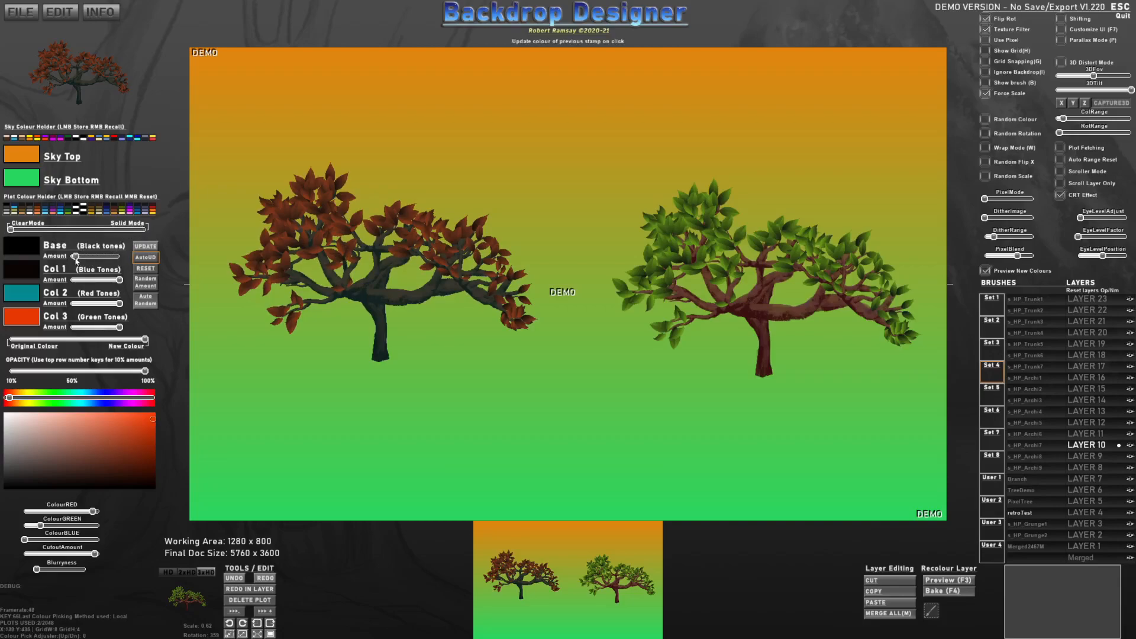
left_click_drag(98, 556, 56, 554)
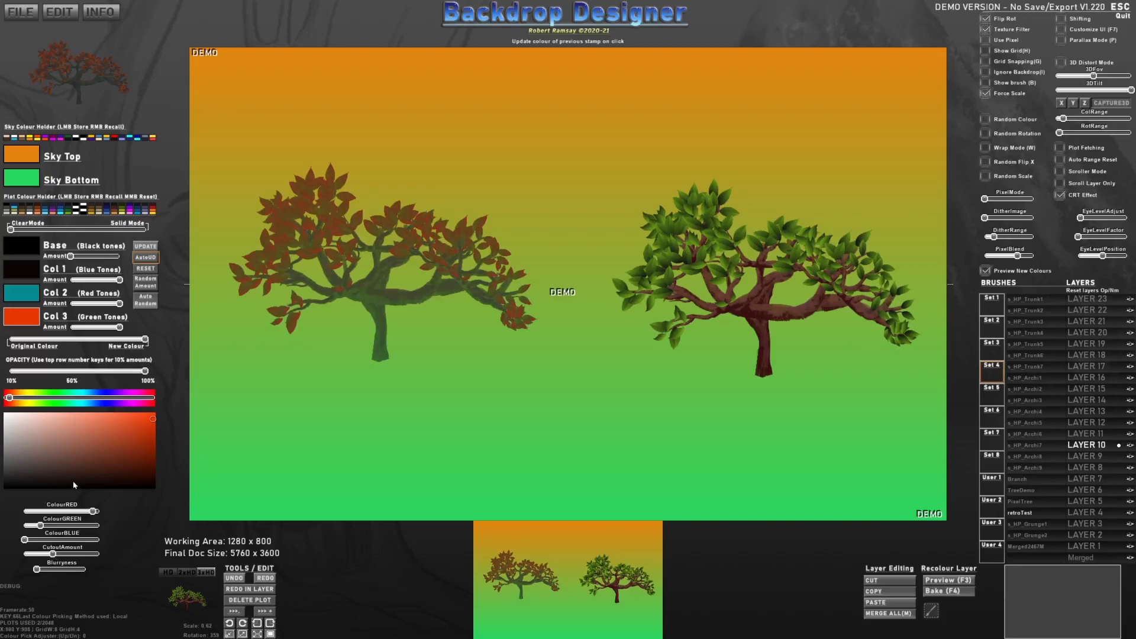
Try isolating the stamped tree's leaves with zero Col 1, reduced Col 2 and Col 3 amounts and a high cutout, and reset the cutout.
mouse_move(11, 229)
left_mouse_down()
mouse_move(71, 230)
mouse_move(10, 232)
left_mouse_up()
left_click_drag(120, 279, 77, 304)
left_click_drag(55, 556, 97, 559)
mouse_move(83, 306)
left_mouse_down()
mouse_move(88, 331)
mouse_move(107, 331)
mouse_move(92, 331)
mouse_move(102, 333)
mouse_move(100, 306)
mouse_move(83, 306)
left_mouse_up()
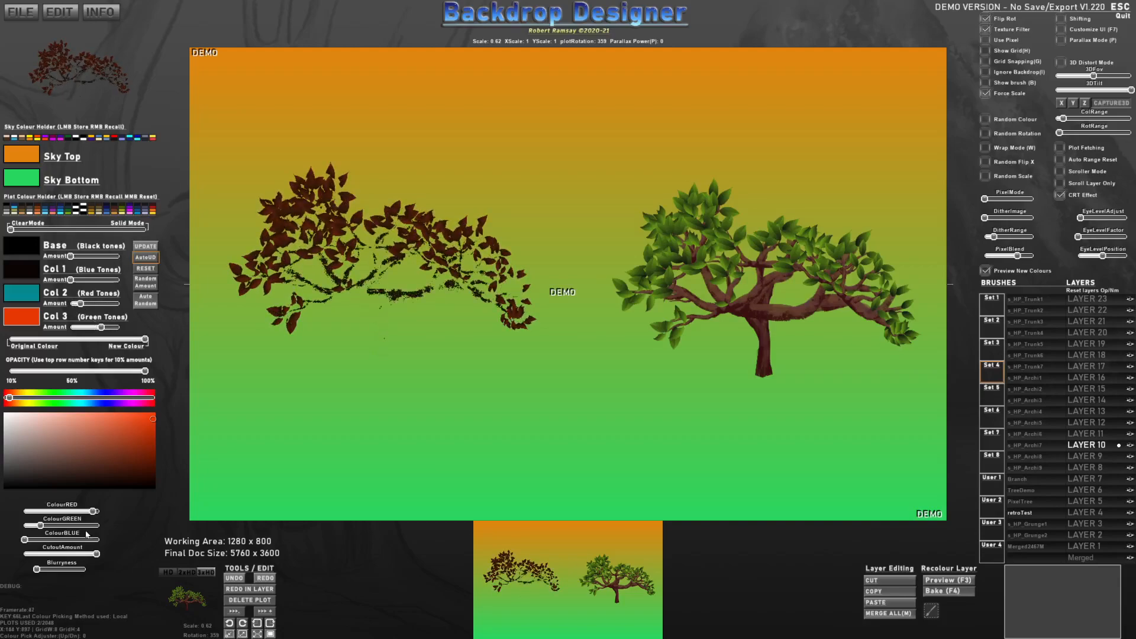
left_click_drag(93, 556, 23, 555)
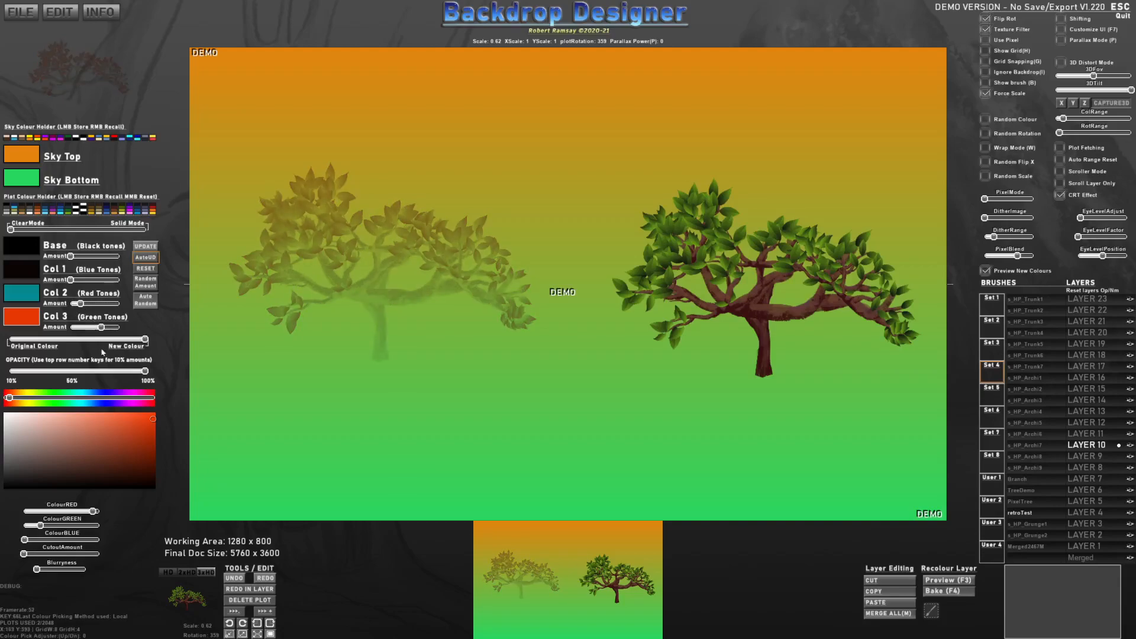
Restore the full colour amounts, trying the shift from Clear Mode towards Solid Mode and the blurriness setting on the stamped tree.
left_click_drag(100, 327, 126, 283)
left_click_drag(11, 229, 148, 231)
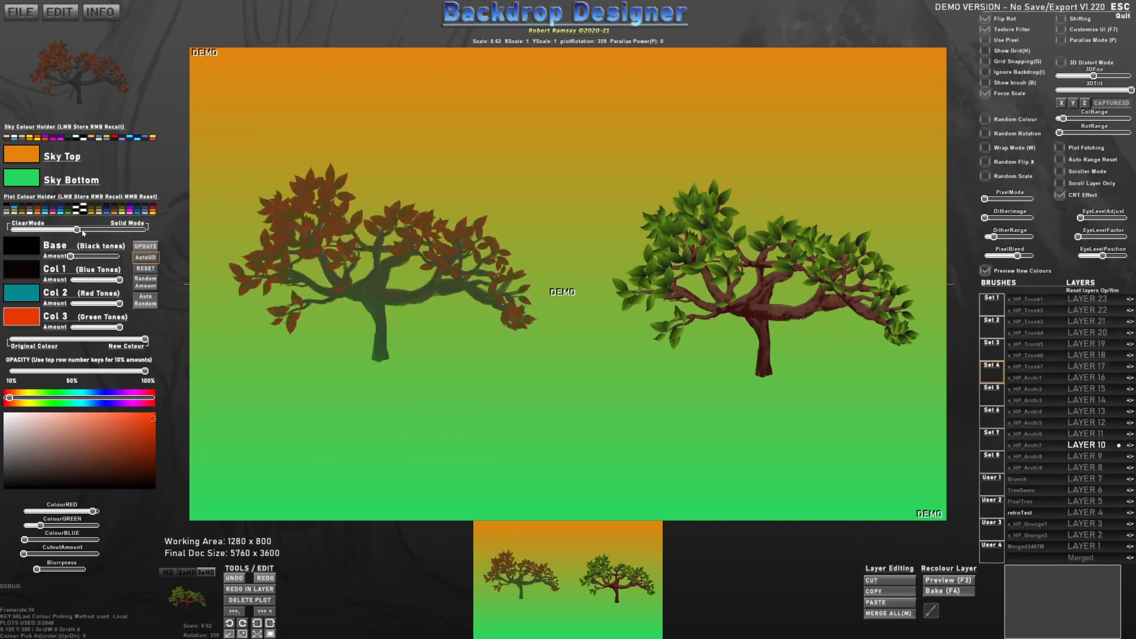
left_click_drag(85, 258, 17, 236)
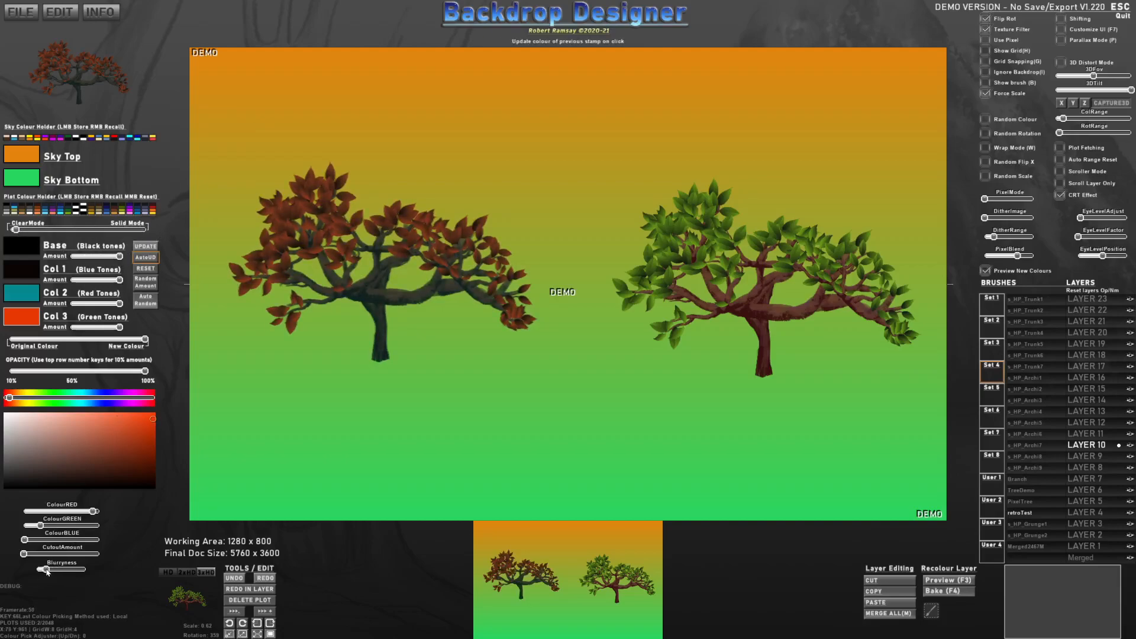
left_click_drag(51, 570, 23, 570)
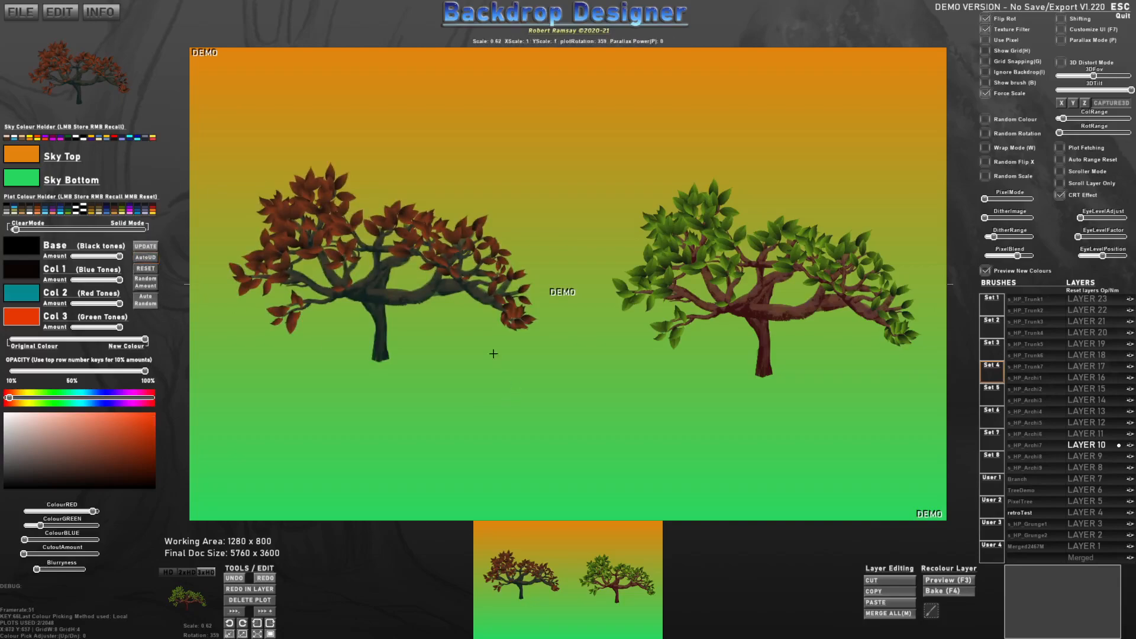
Turn on the brush preview and stamp smaller, rotated copies of the tree over the red tree's canopy.
key("b")
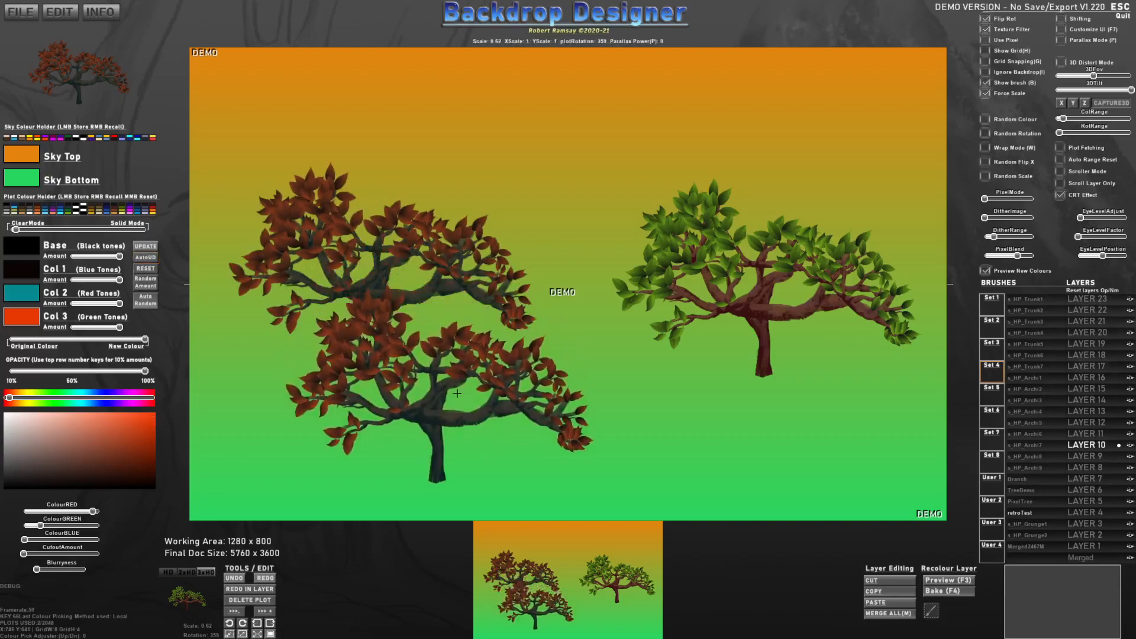
scroll(454, 383, "down", 1)
scroll(532, 403, "down", 6)
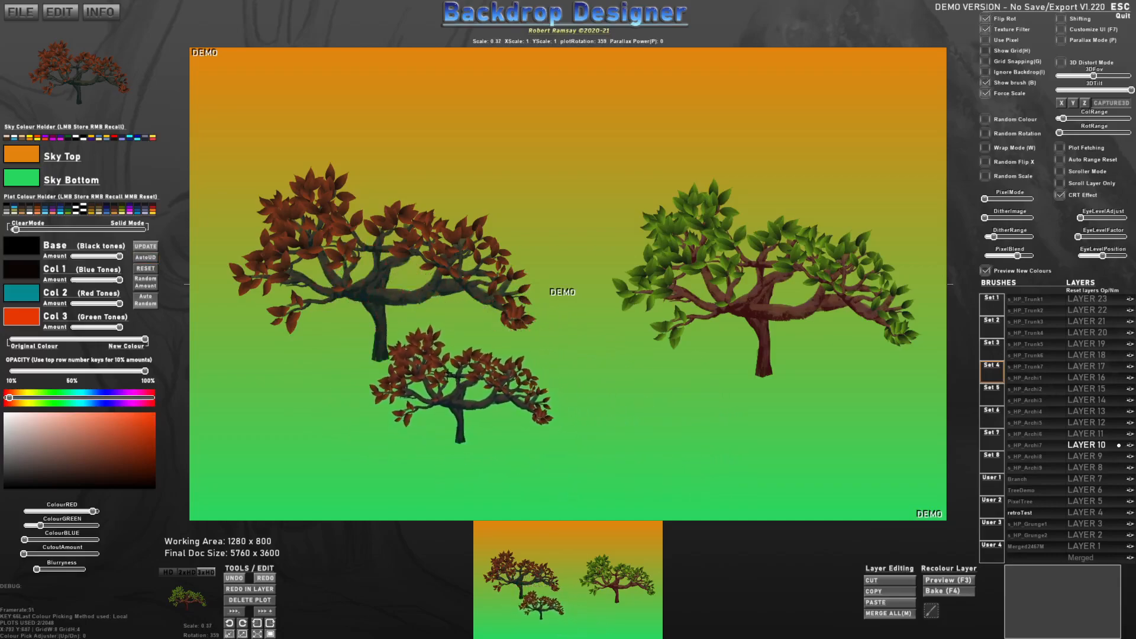
scroll(352, 263, "down", 4)
key("e")
scroll(332, 248, "up", 2)
key("r")
left_click(324, 239)
key("r")
scroll(378, 222, "down", 2)
left_click(379, 220)
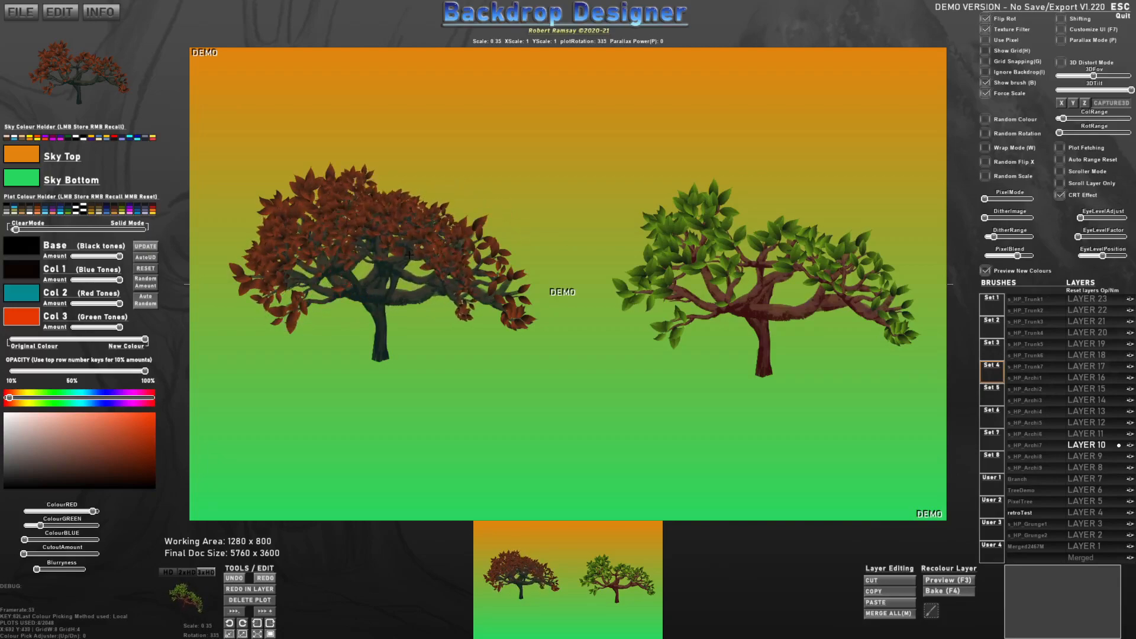
Shrink the tree brush to scale 0.22, rotate it and extend the red tree's foliage at its outer right branches.
left_click(474, 367)
scroll(513, 343, "down", 5)
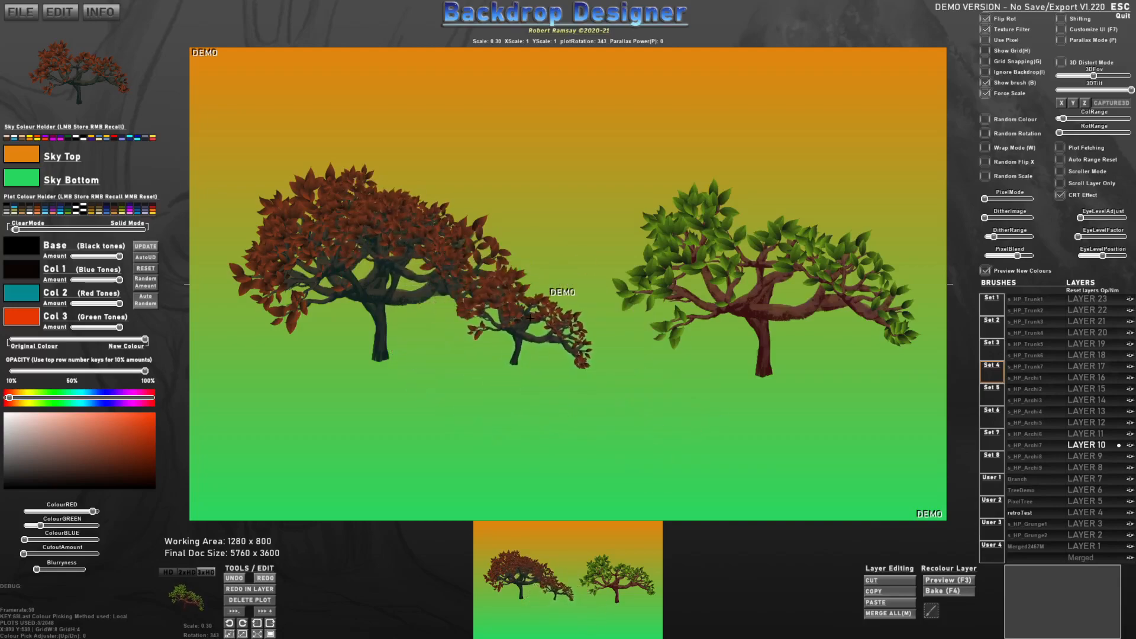
key("r")
key("r")
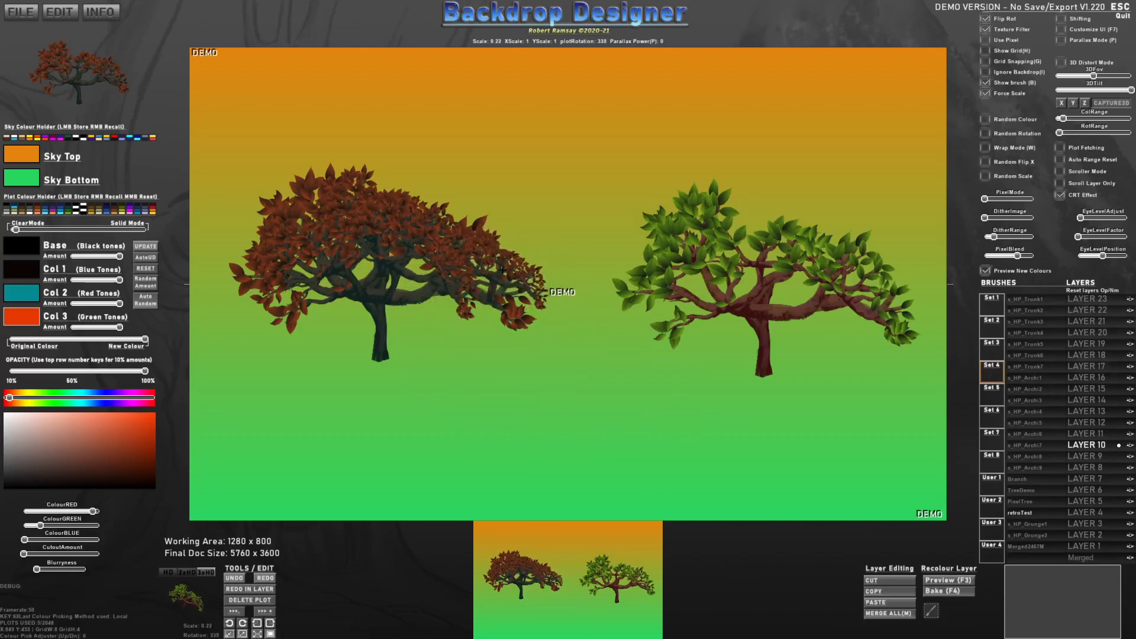
left_click(315, 375)
Reduce the brush to leaves only with zero Base, Col 1 and Col 2 amounts, a maximum cutout and a lowered Col 3 amount.
left_click_drag(120, 255, 36, 262)
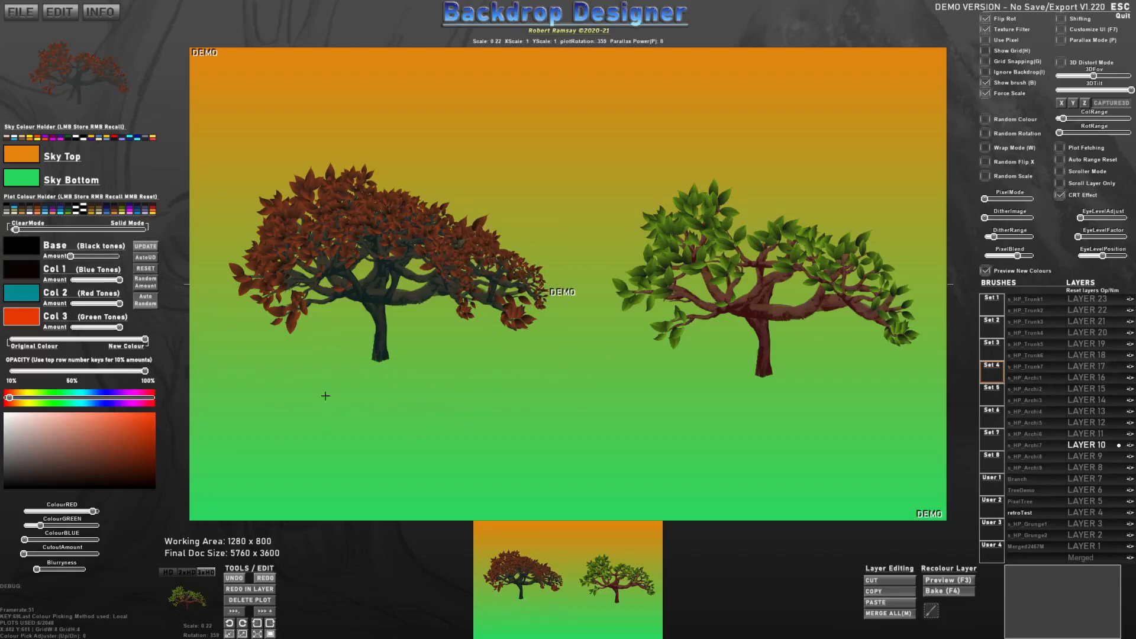
mouse_move(103, 304)
left_mouse_down()
mouse_move(70, 304)
mouse_move(69, 280)
left_mouse_up()
scroll(333, 399, "up", 5)
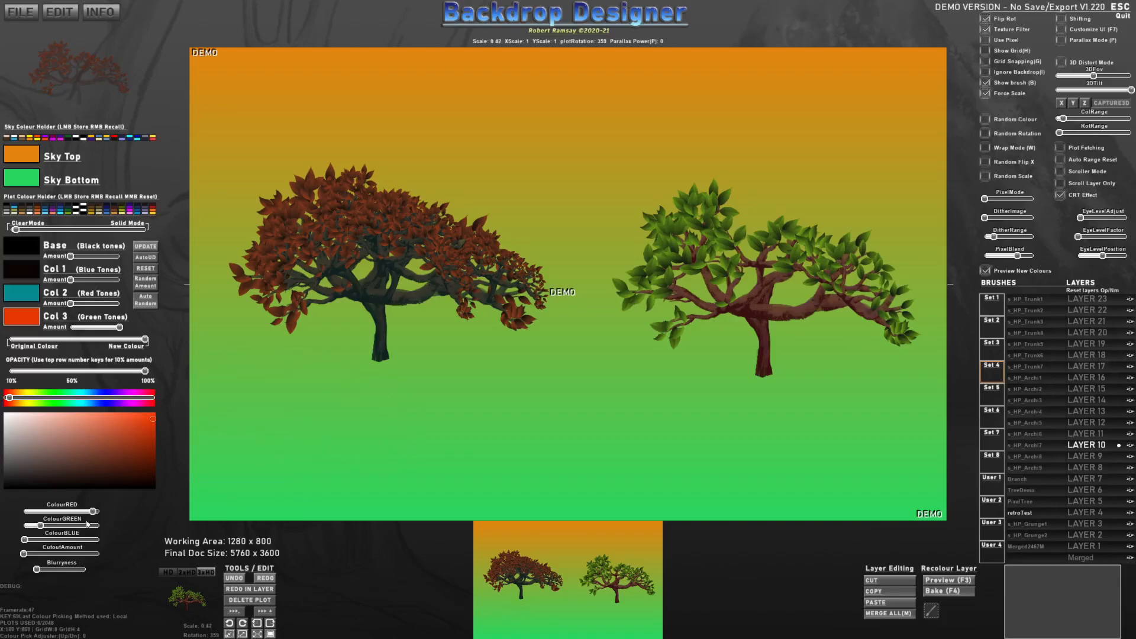
left_click_drag(59, 555, 99, 553)
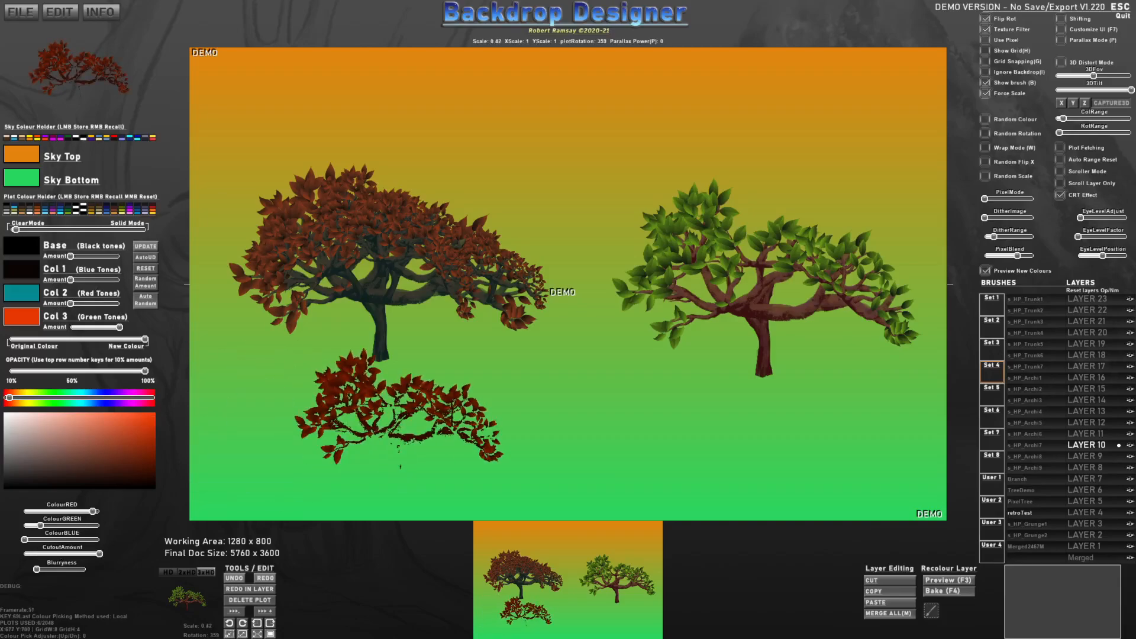
left_click_drag(119, 327, 105, 333)
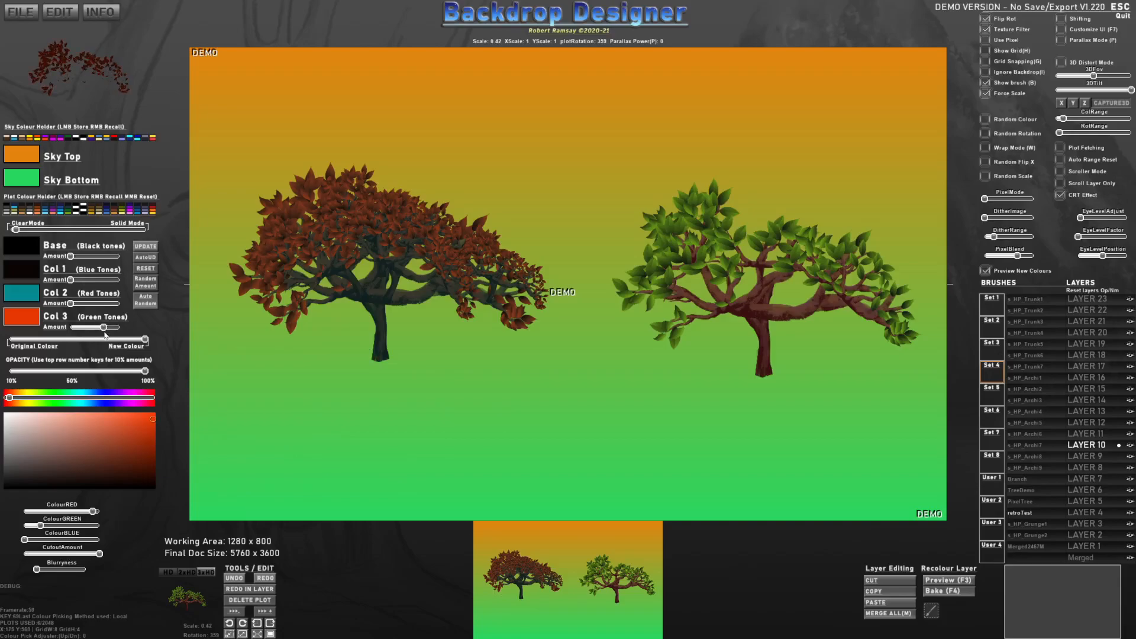
scroll(417, 258, "down", 5)
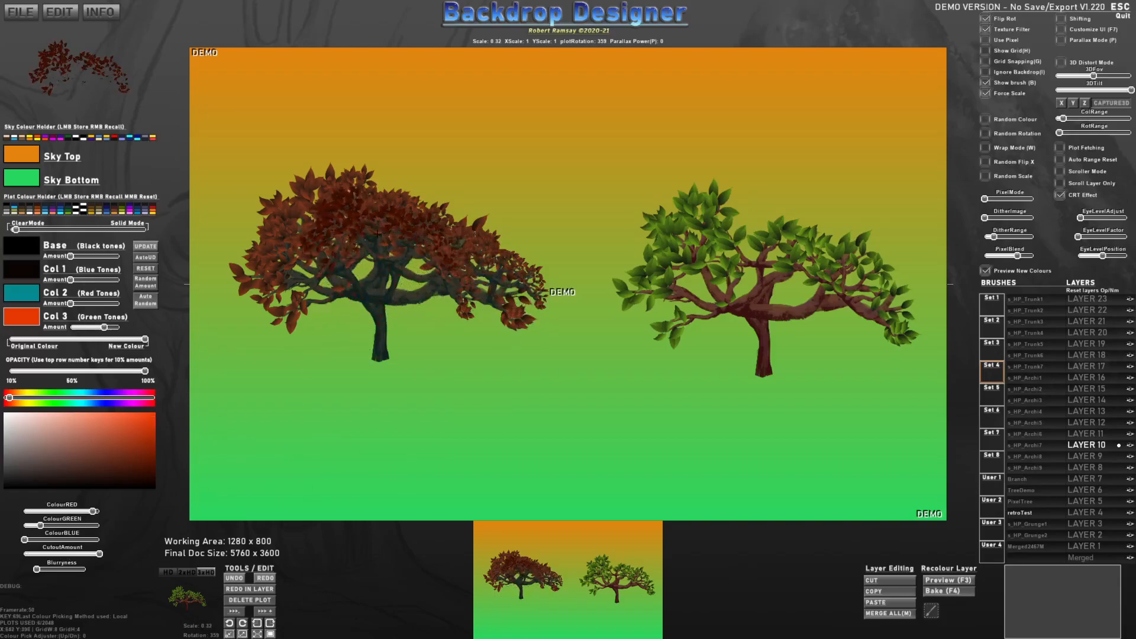
Set Col 3 to a slightly lighter orange-red and Col 2 to a bright cyan.
left_click(142, 421)
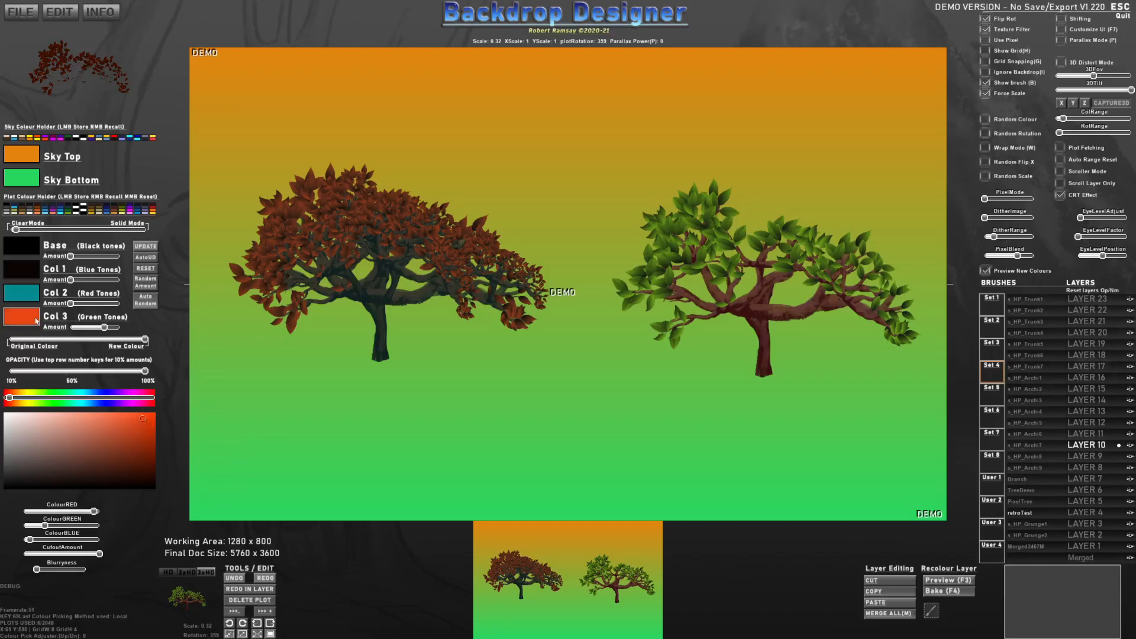
left_click(23, 293)
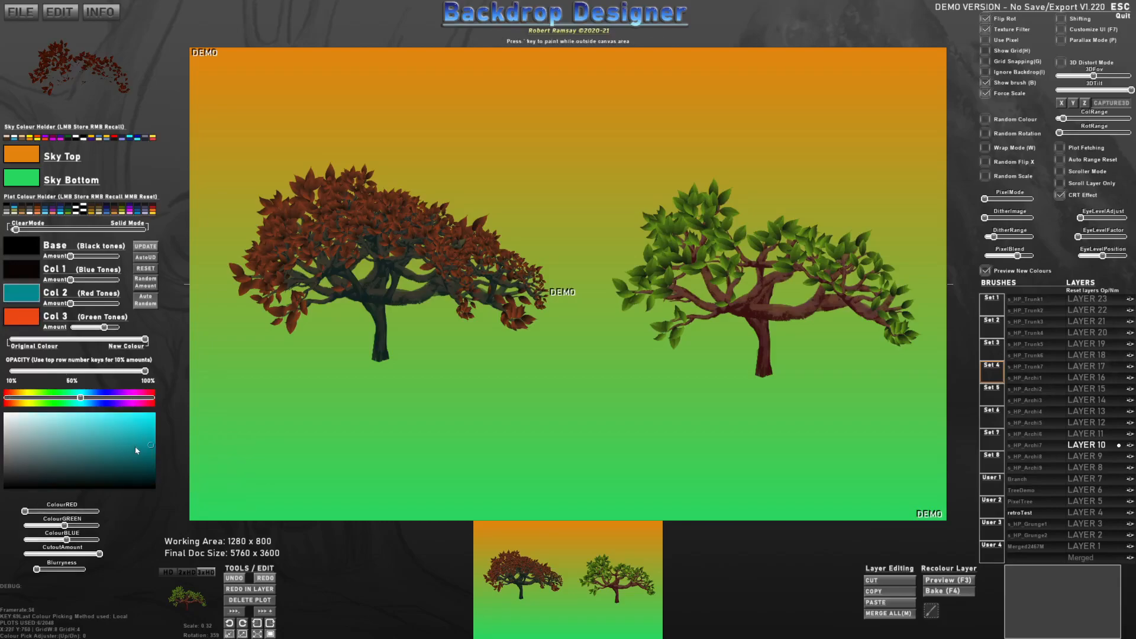
left_click(133, 421)
Set Col 1 to a strong red and the Base colour to a dark reddish brown.
left_click(24, 266)
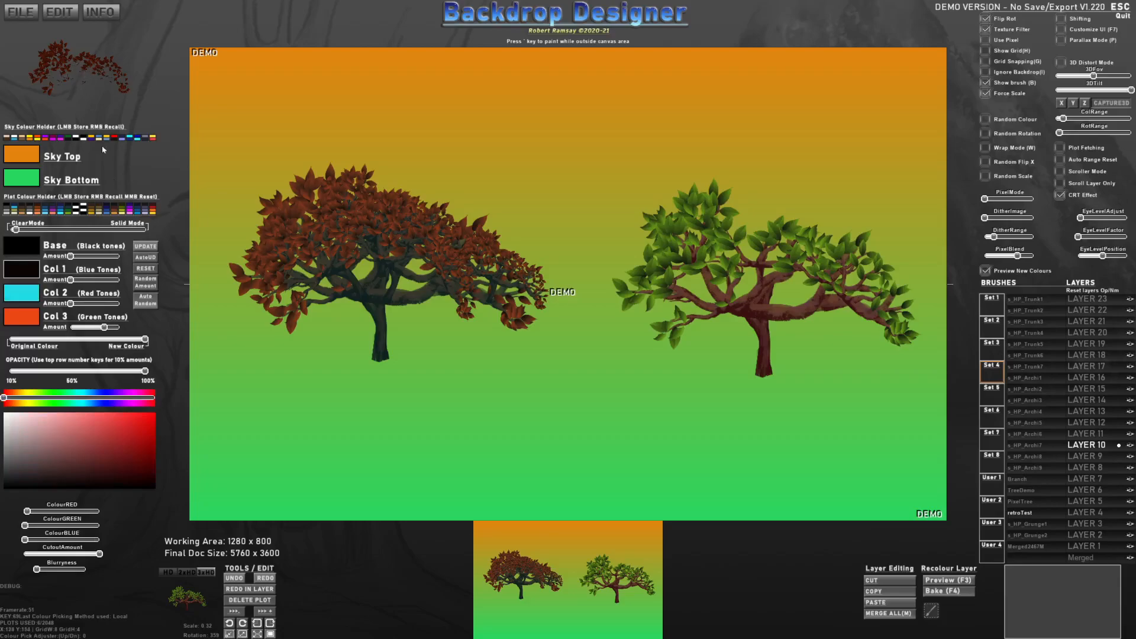
mouse_move(116, 469)
left_mouse_down()
mouse_move(132, 424)
mouse_move(125, 471)
mouse_move(116, 445)
left_mouse_up()
left_click(28, 244)
left_click_drag(13, 403, 9, 401)
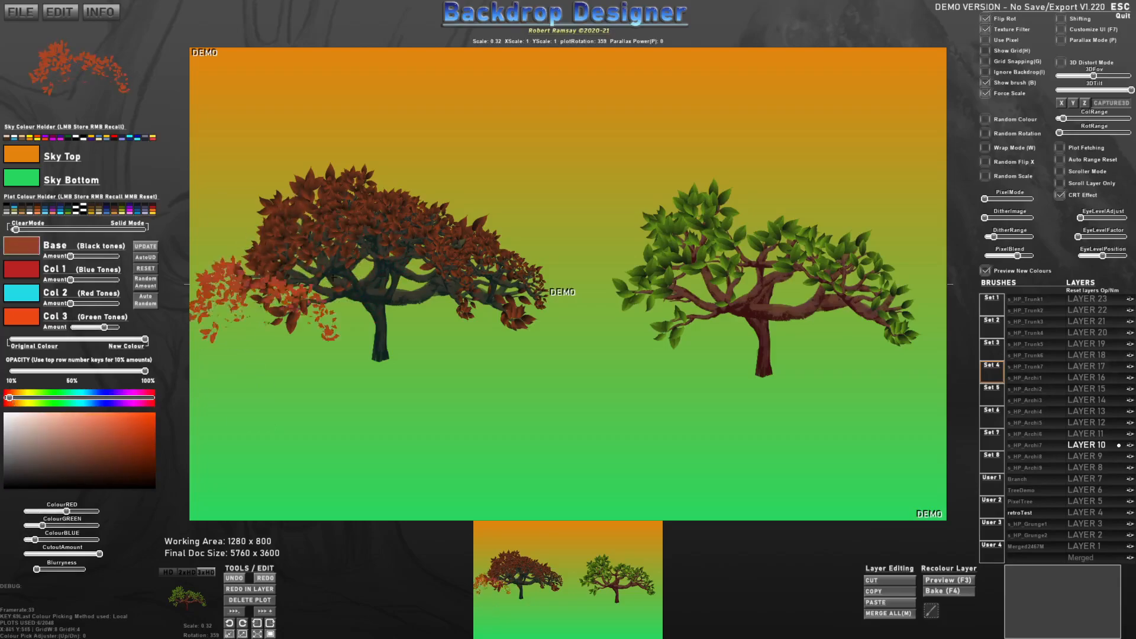
left_click(108, 457)
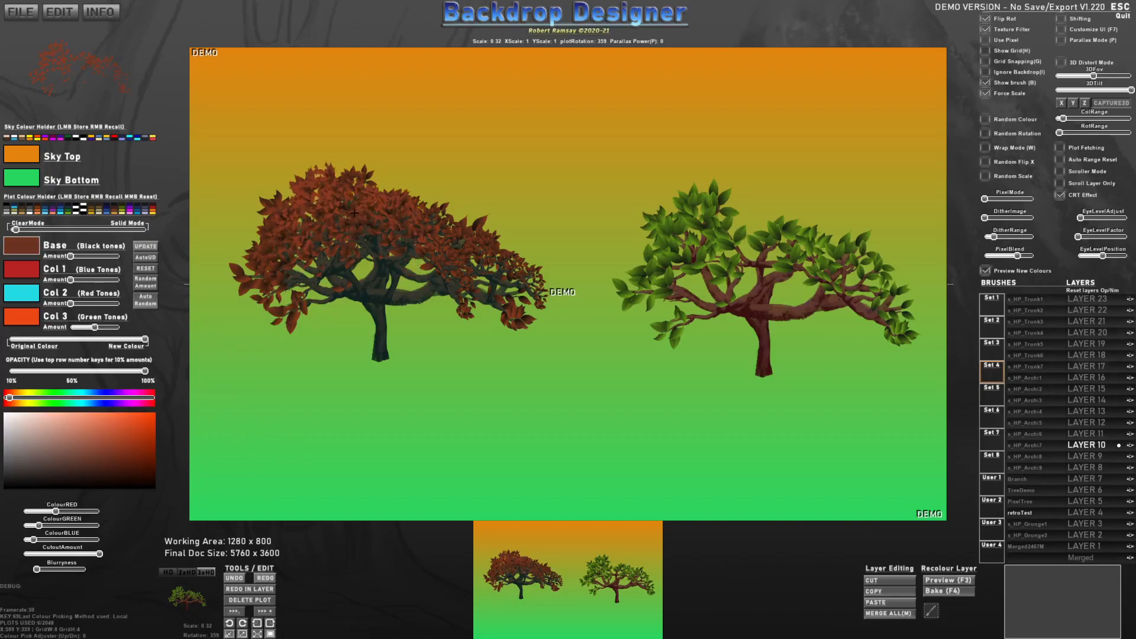
Stamp leaf highlights on the red tree's canopy, reduce the rotated brush to scale 0.22 and lighten the Base to a dusty salmon red.
left_click(403, 226)
key("r")
scroll(417, 230, "down", 5)
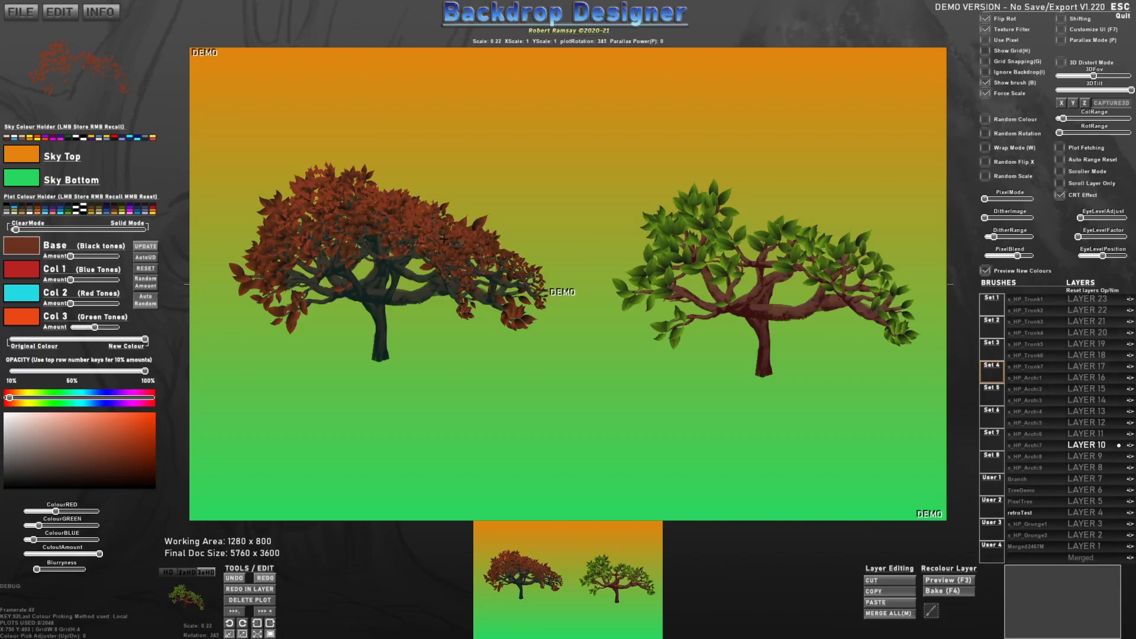
left_click_drag(104, 457, 97, 438)
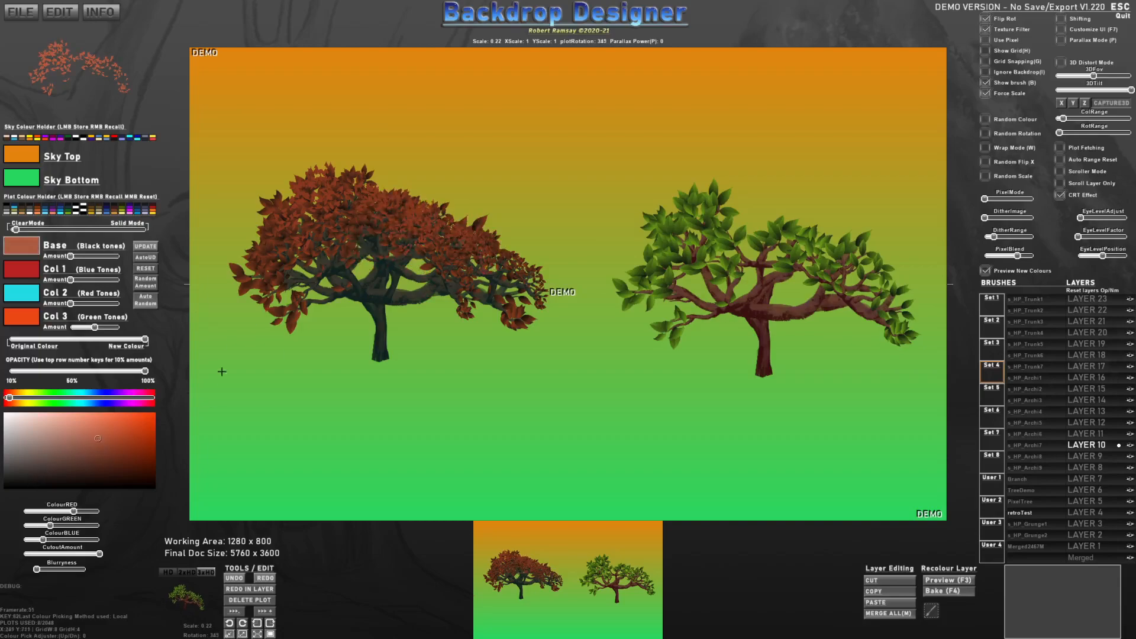
Try the leaf highlight brush at 50%, 70%, 80% and 90% opacity and return the opacity to 100%.
scroll(359, 209, "down", 1)
key("5")
key("7")
key("8")
key("9")
left_click_drag(111, 374, 145, 378)
Stamp the enlarged leaf highlights below the trees, capture them as a brush named Tips and remove the source stamp.
scroll(525, 408, "up", 5)
key("e")
key("e")
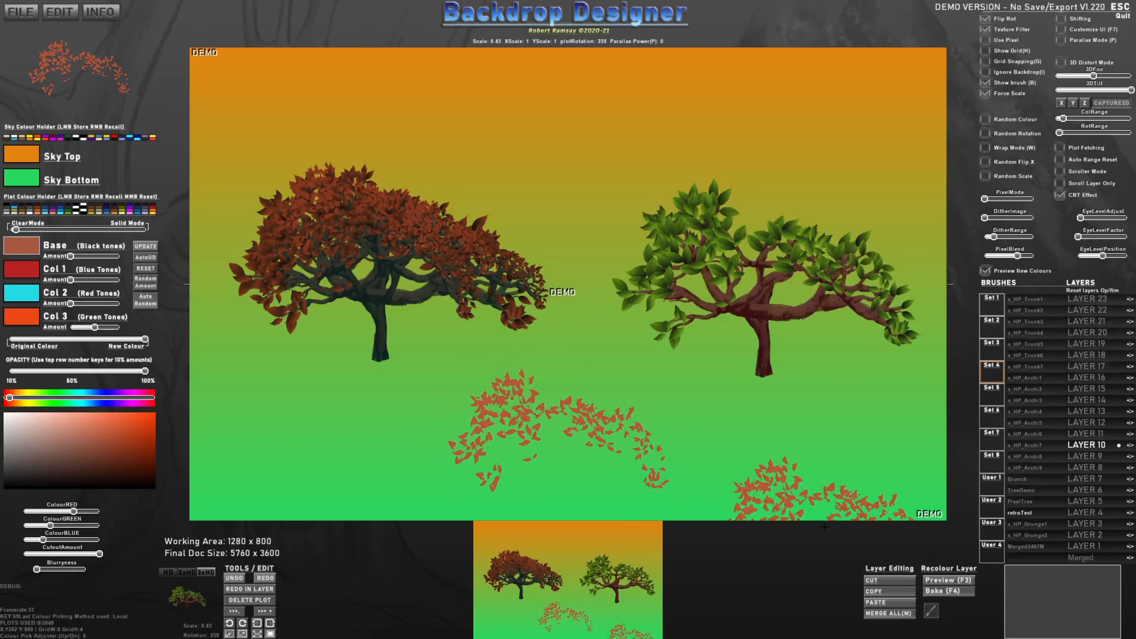
left_click(931, 610)
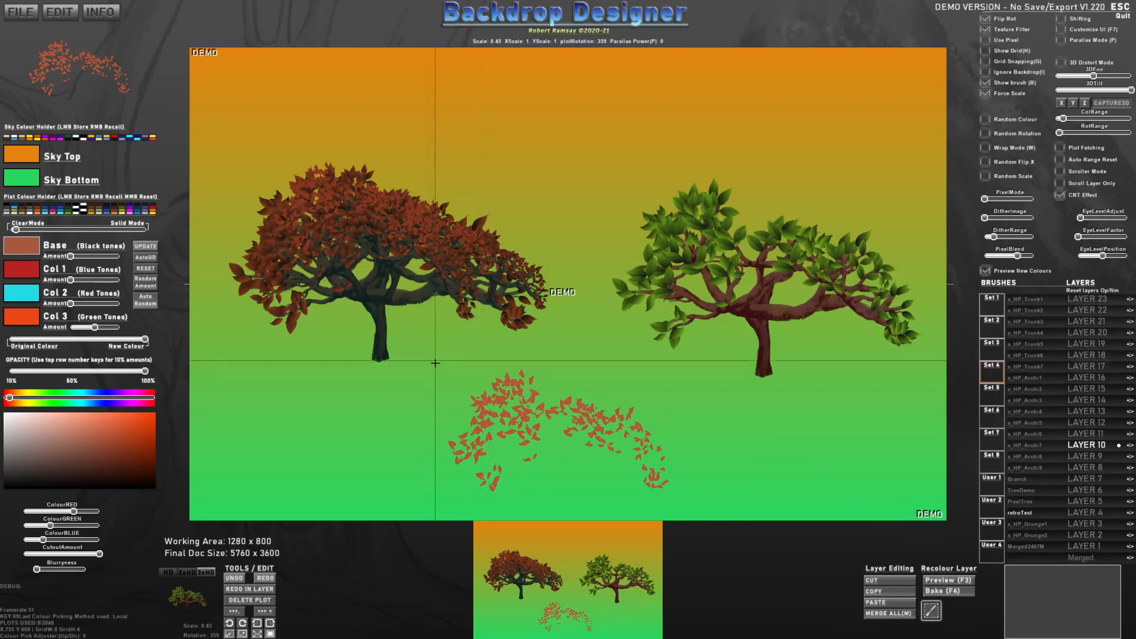
mouse_move(435, 364)
left_mouse_down()
mouse_move(685, 516)
mouse_move(679, 506)
left_mouse_up()
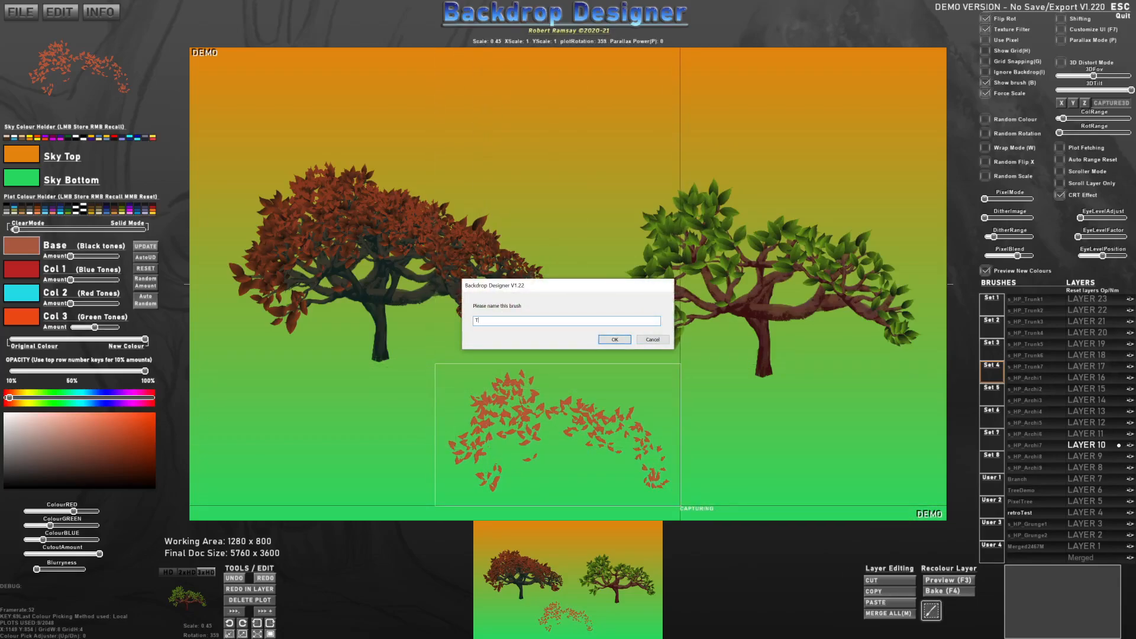
key("Return")
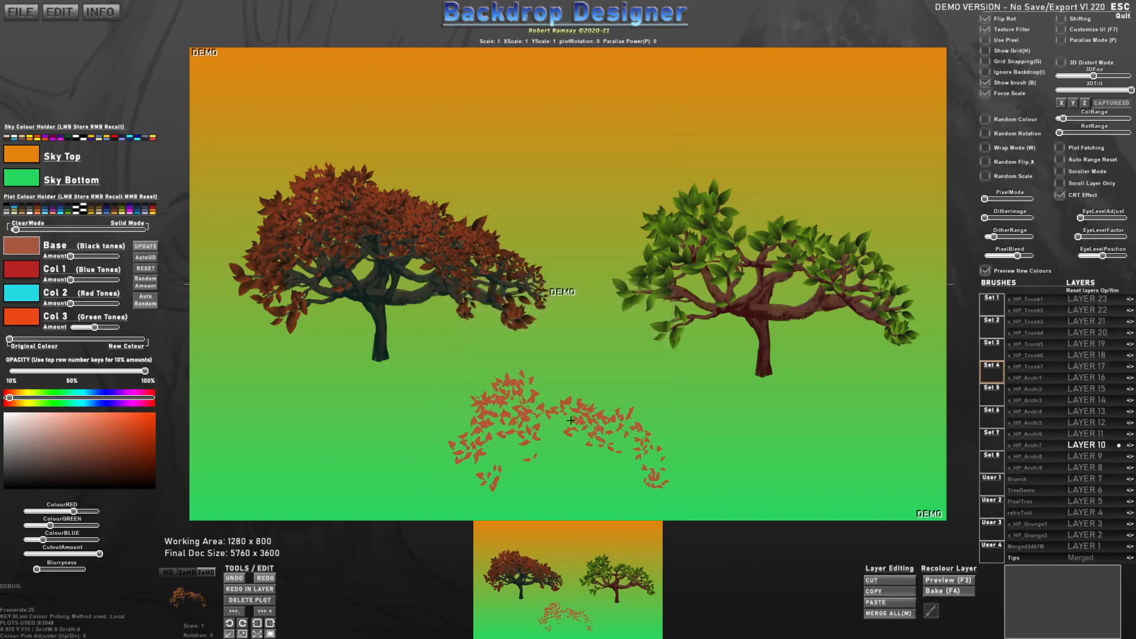
key("ctrl+z")
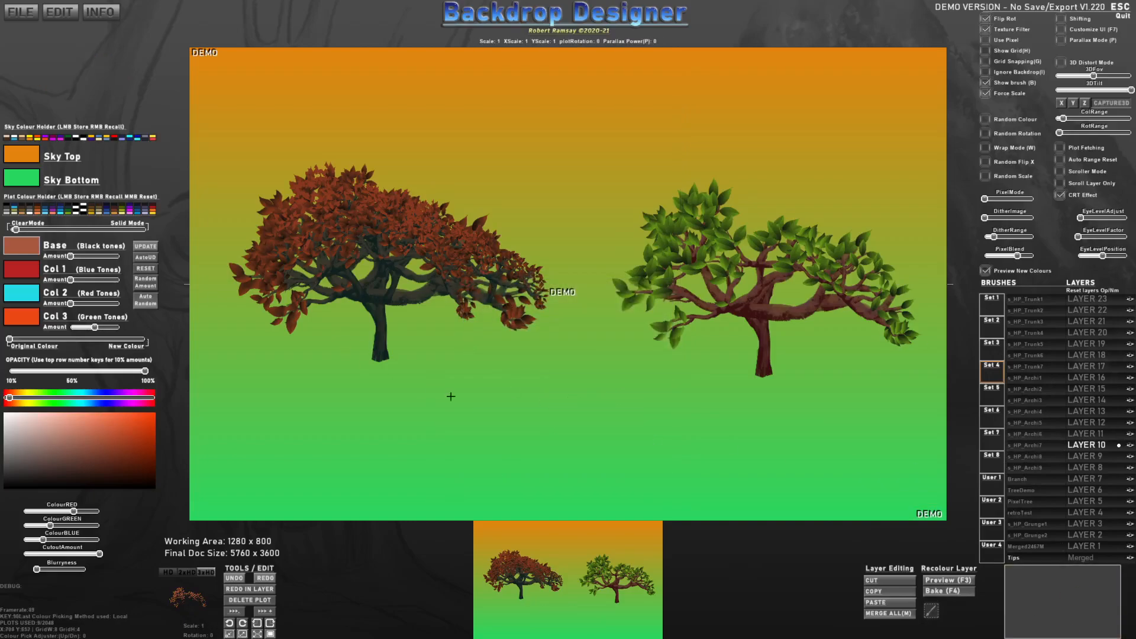
Lower the cutout amount of the Tips brush to its minimum.
key("b")
key("b")
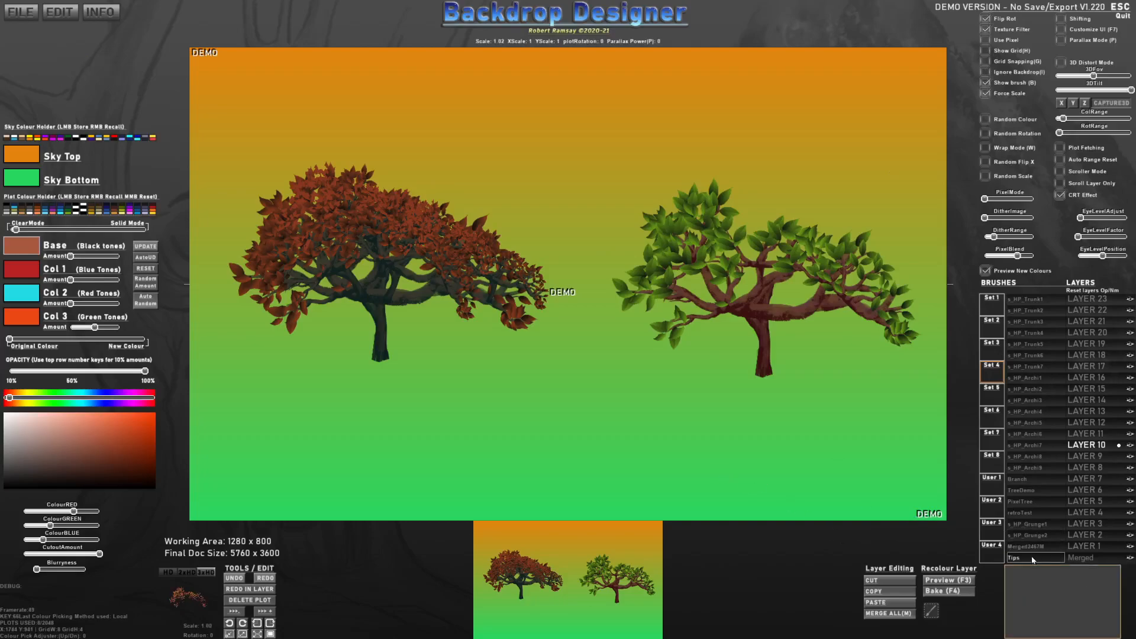
scroll(563, 397, "up", 1)
left_click_drag(64, 554, 24, 554)
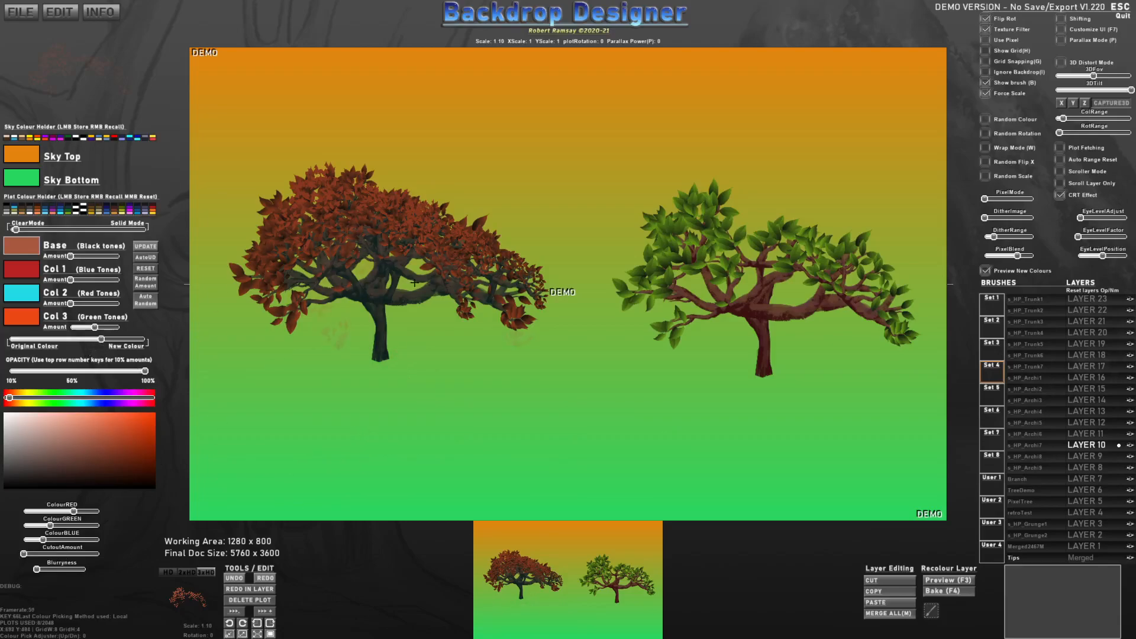
Raise all four colour amounts and the new-colour blend to full, and set every colour to bright orange-red.
left_click(146, 282)
left_click_drag(284, 320, 401, 263)
scroll(401, 264, "down", 5)
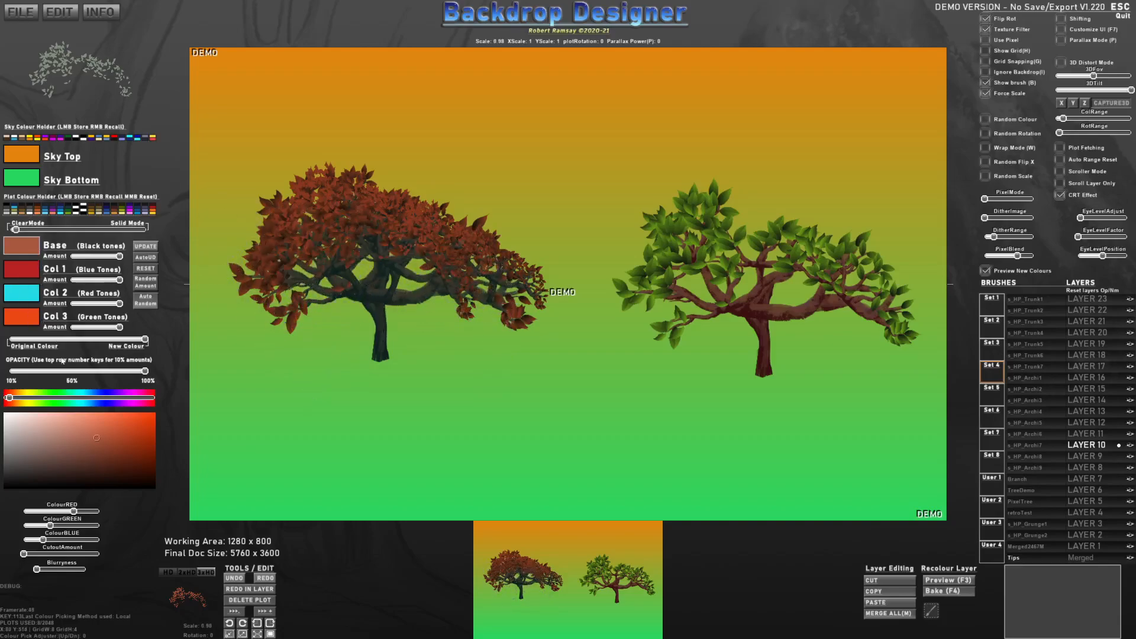
right_click(127, 430)
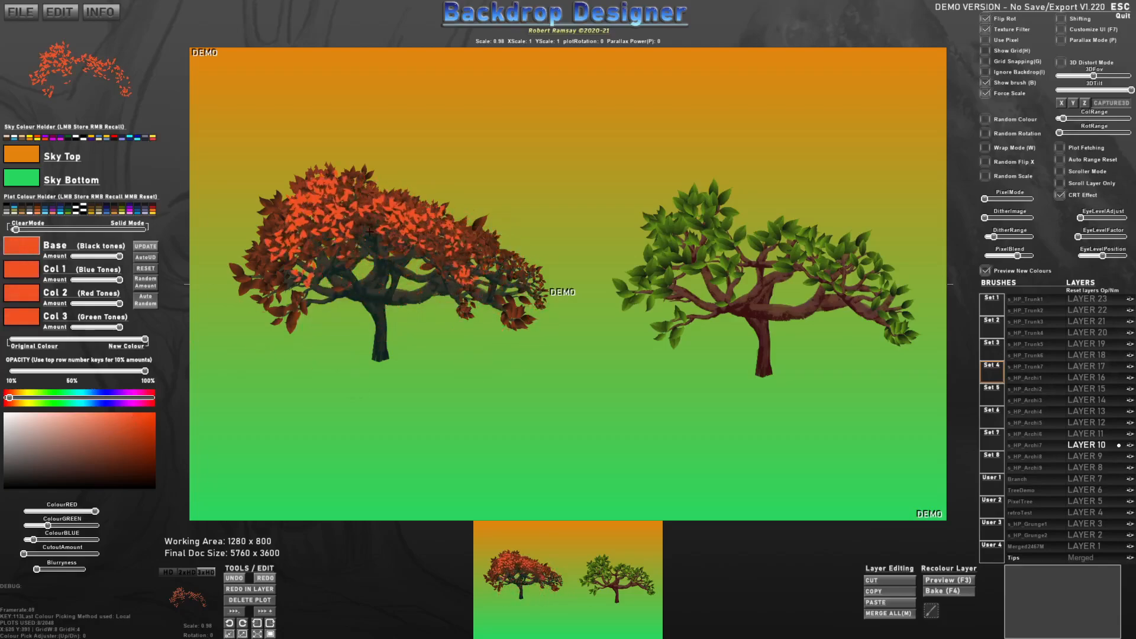
Stamp flipped orange-red leaf highlights on the red tree's canopy at 40% opacity and scale 0.40.
scroll(367, 219, "down", 3)
key("4")
scroll(368, 219, "down", 4)
scroll(348, 206, "down", 2)
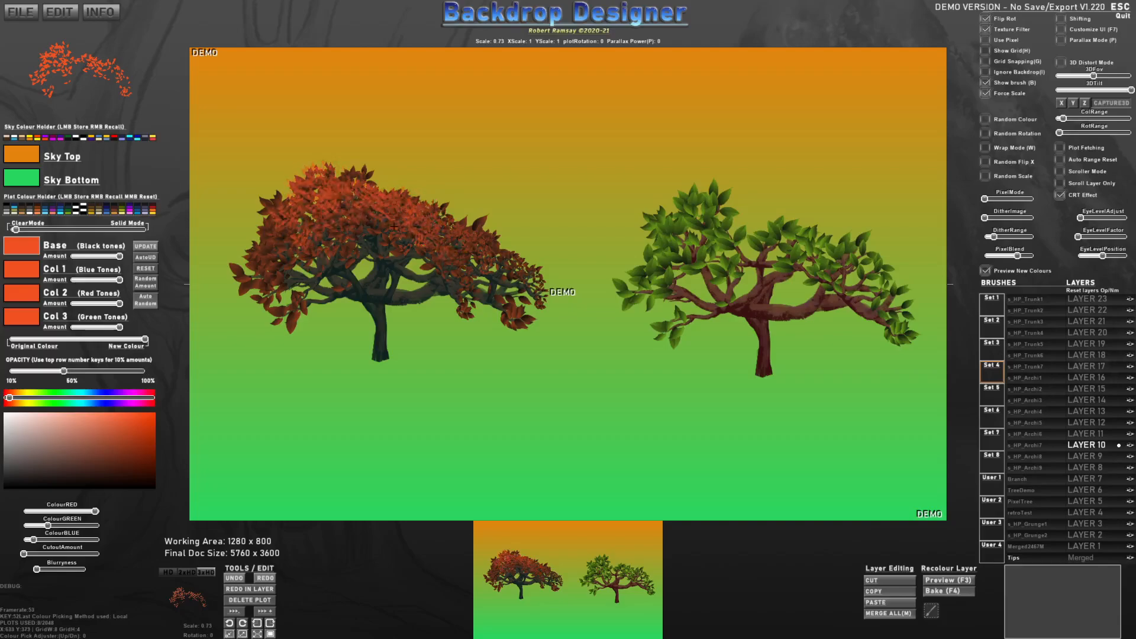
scroll(342, 217, "down", 6)
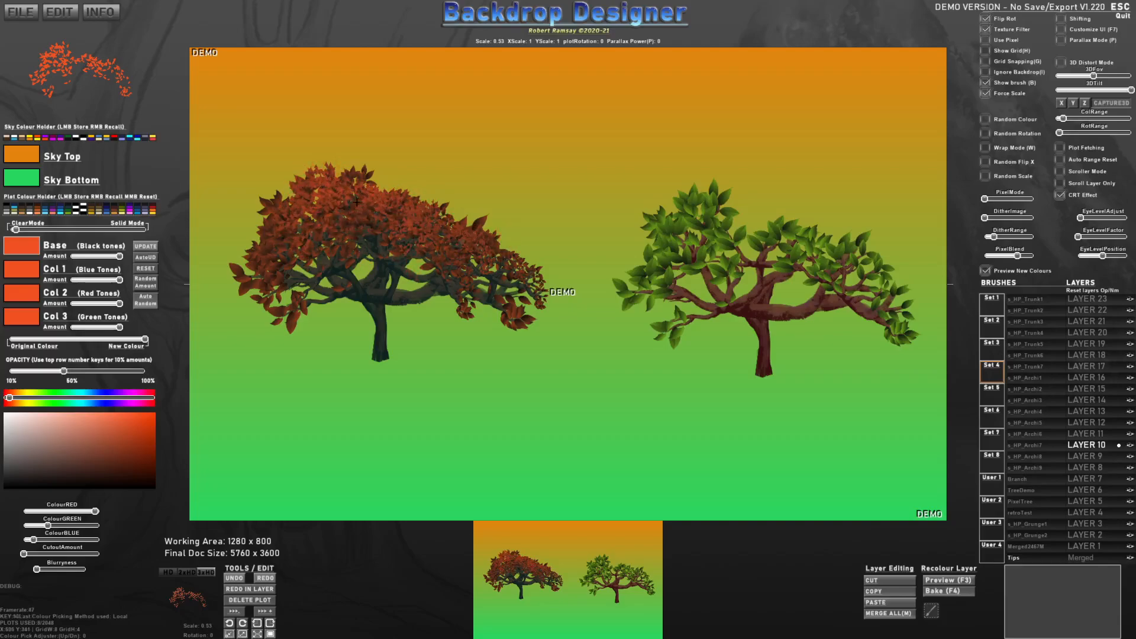
key("x")
scroll(300, 235, "down", 2)
left_click(303, 231)
left_click(286, 262)
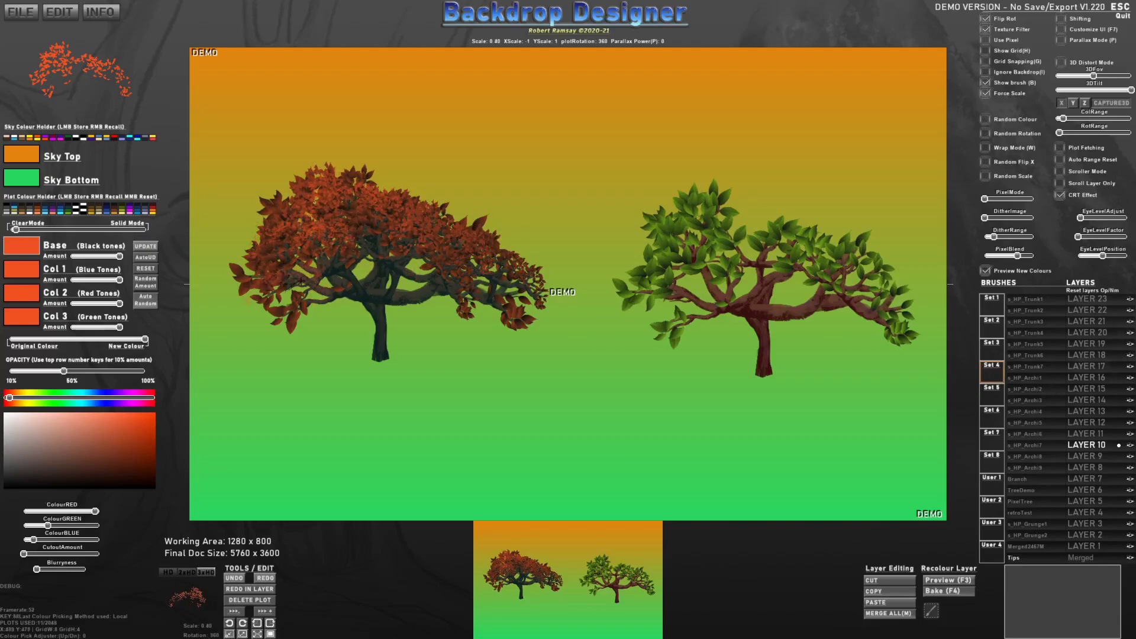
Rotate and shrink the highlight brush and stamp it along the lower right part of the red canopy, undoing one stray stamp.
scroll(403, 220, "up", 2)
key("r")
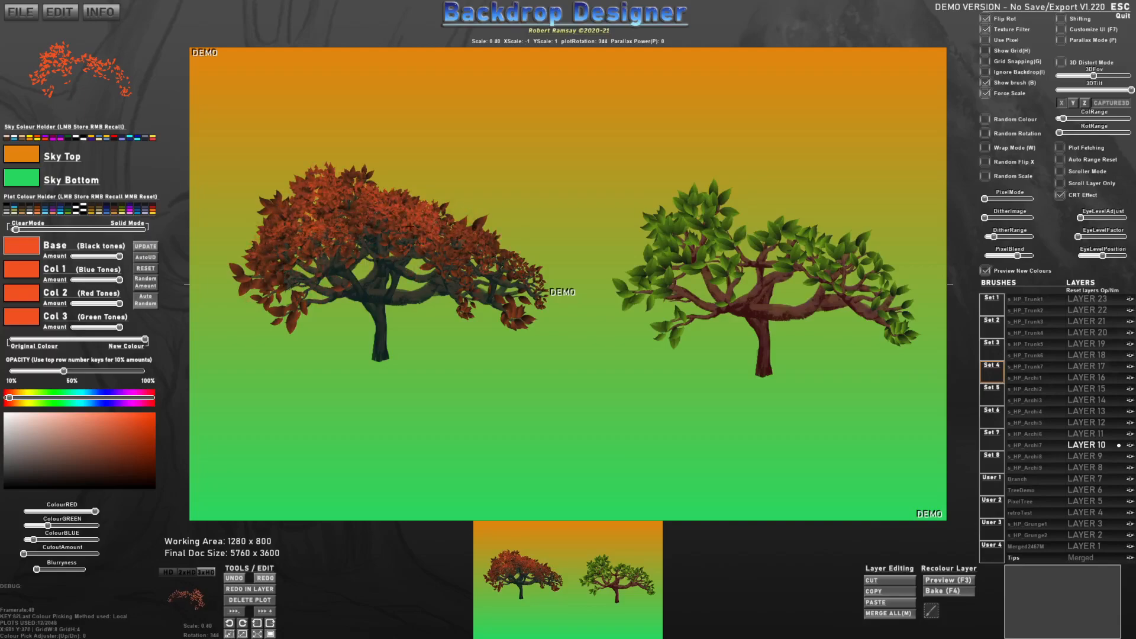
left_click(460, 243)
scroll(489, 254, "down", 2)
key("e")
scroll(402, 382, "down", 1)
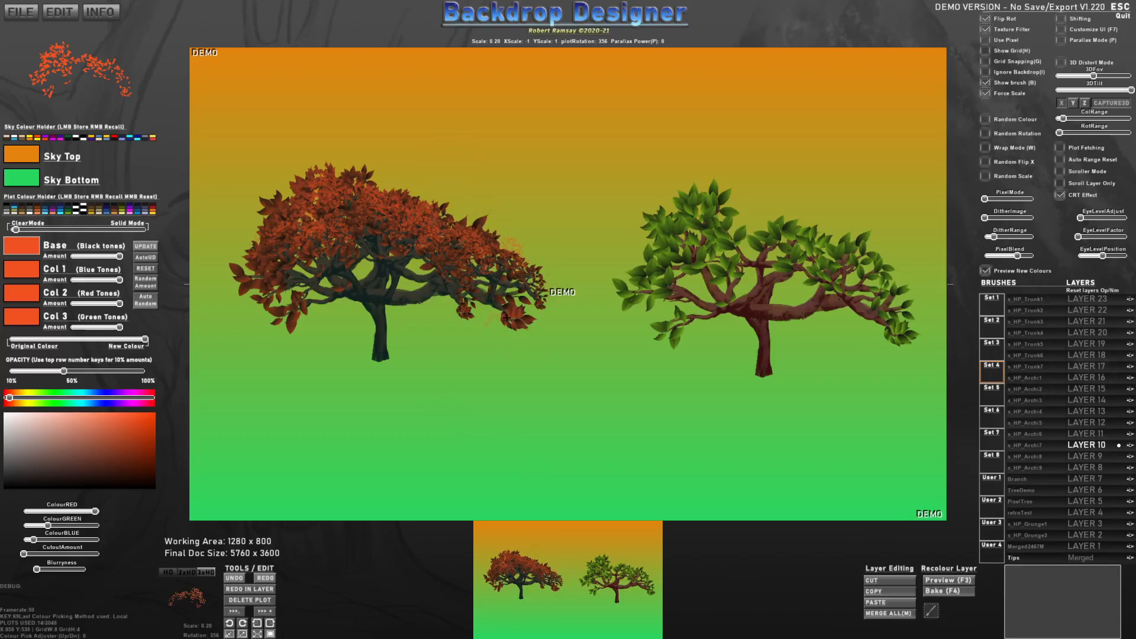
key("ctrl+z")
key("r")
left_click(468, 252)
Restore the brush to 100% opacity, enlarge it to scale 0.65 and set all colours to dark green.
key("e")
scroll(516, 393, "up", 5)
key("e")
key("0")
scroll(518, 392, "up", 4)
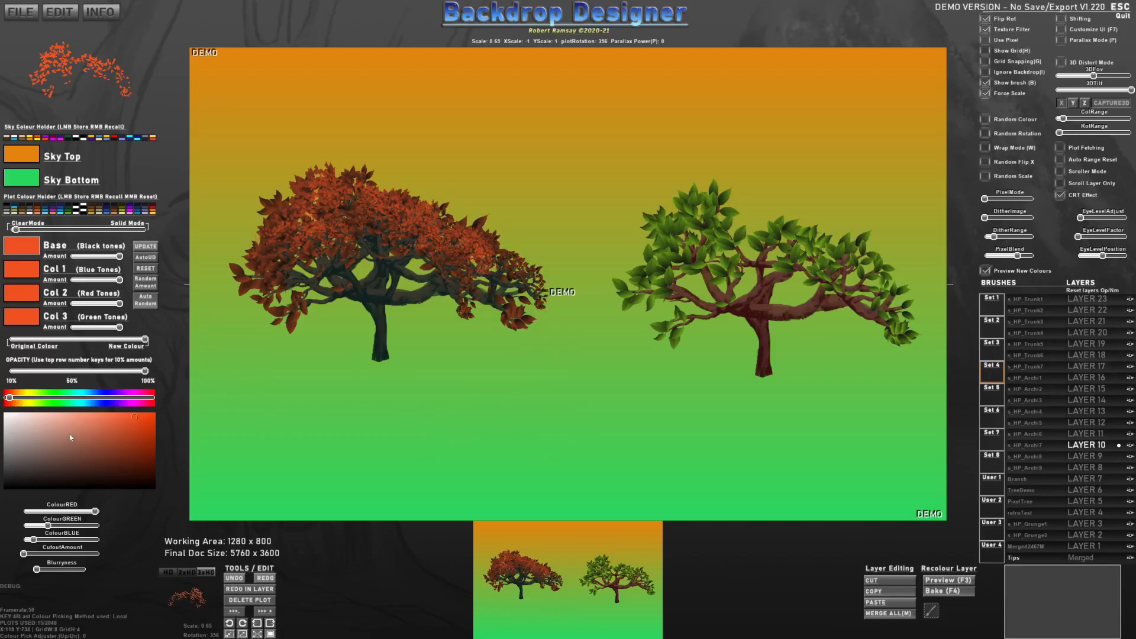
left_click(49, 400)
left_click(93, 459)
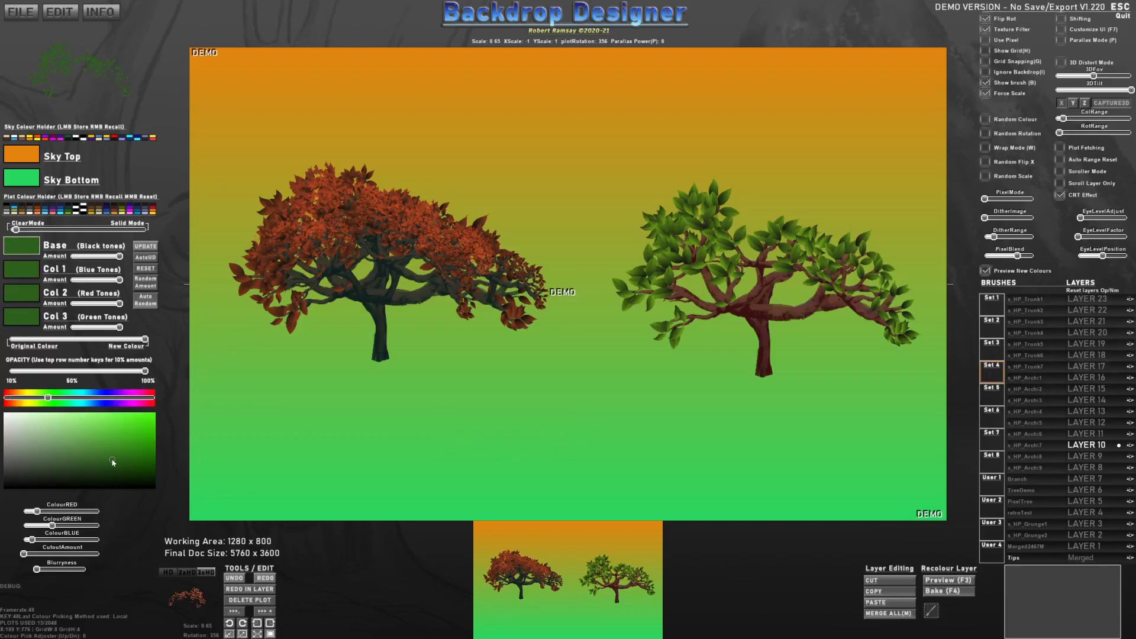
Paint a wide dark green foliage patch below the two trees as the shrub's base.
left_click(480, 461)
left_click(484, 464)
mouse_move(484, 464)
left_mouse_down()
mouse_move(633, 467)
mouse_move(384, 466)
mouse_move(745, 467)
mouse_move(582, 465)
left_mouse_up()
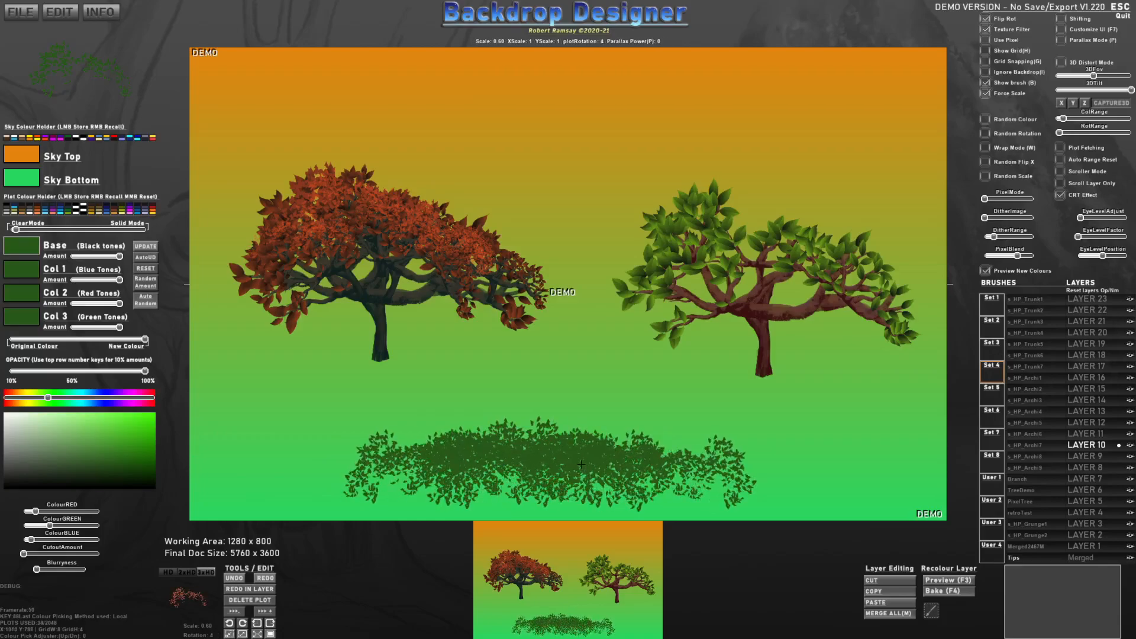
Lighten the brush to a yellowish mid green and stamp smaller foliage over the middle of the dark shrub.
left_click(119, 439)
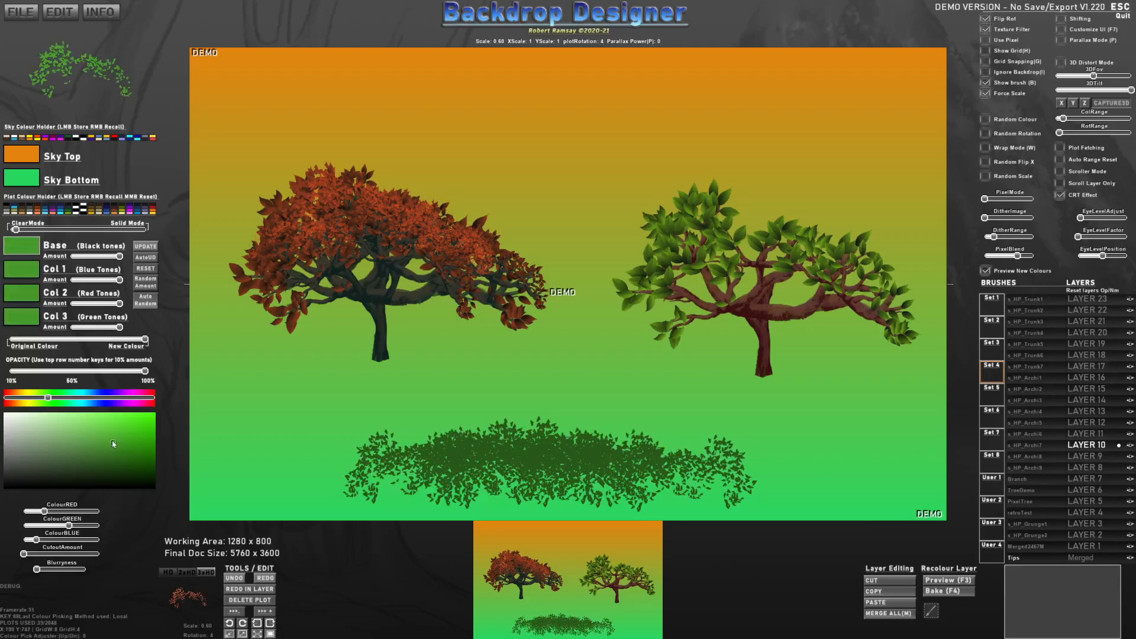
left_click(40, 397)
scroll(472, 457, "down", 1)
left_click_drag(470, 458, 507, 457)
scroll(506, 453, "down", 1)
left_click(525, 442)
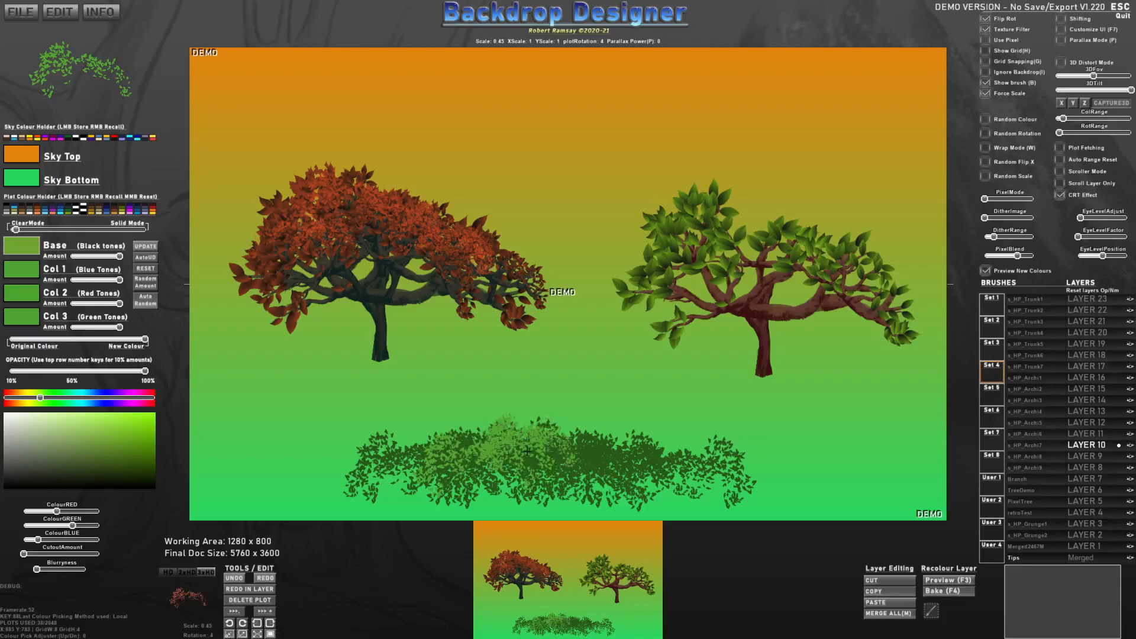
scroll(560, 454, "down", 1)
left_click(582, 457)
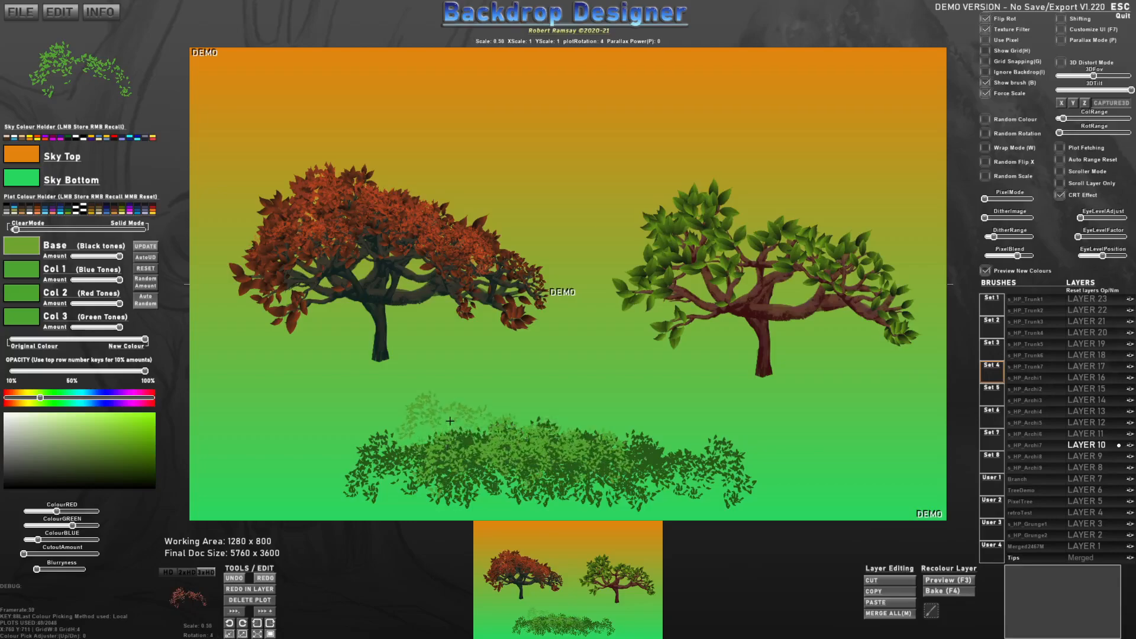
Enable Random Flip X and Random Scale and stamp more mid-green foliage across the shrub.
scroll(455, 416, "up", 4)
key("x")
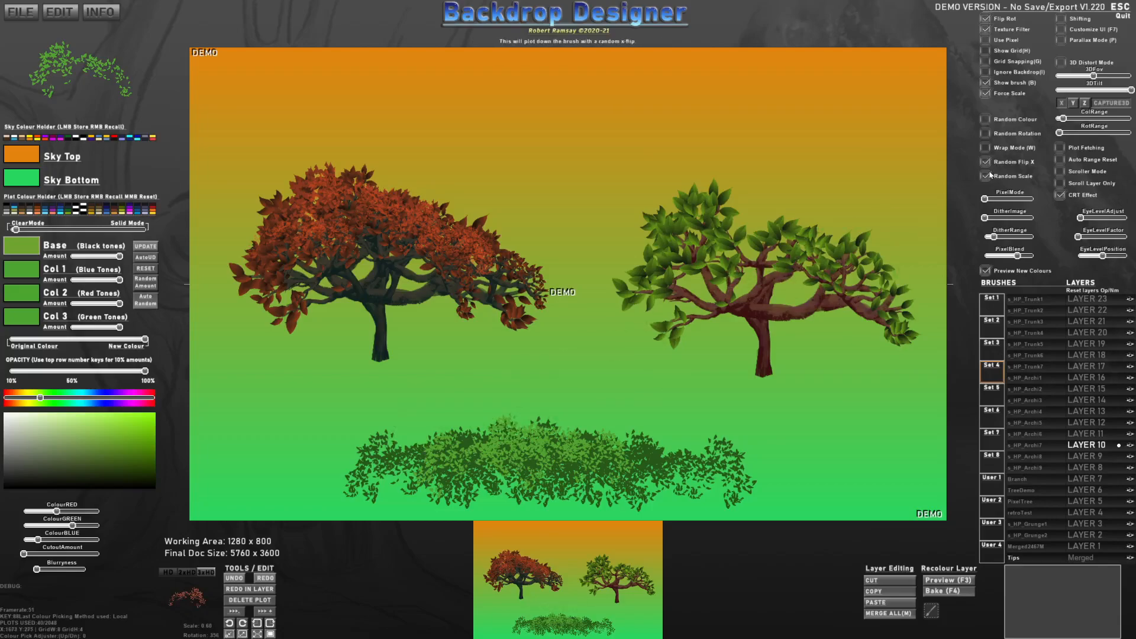
left_click(594, 469)
left_click(627, 462)
left_click(584, 460)
left_click(458, 429)
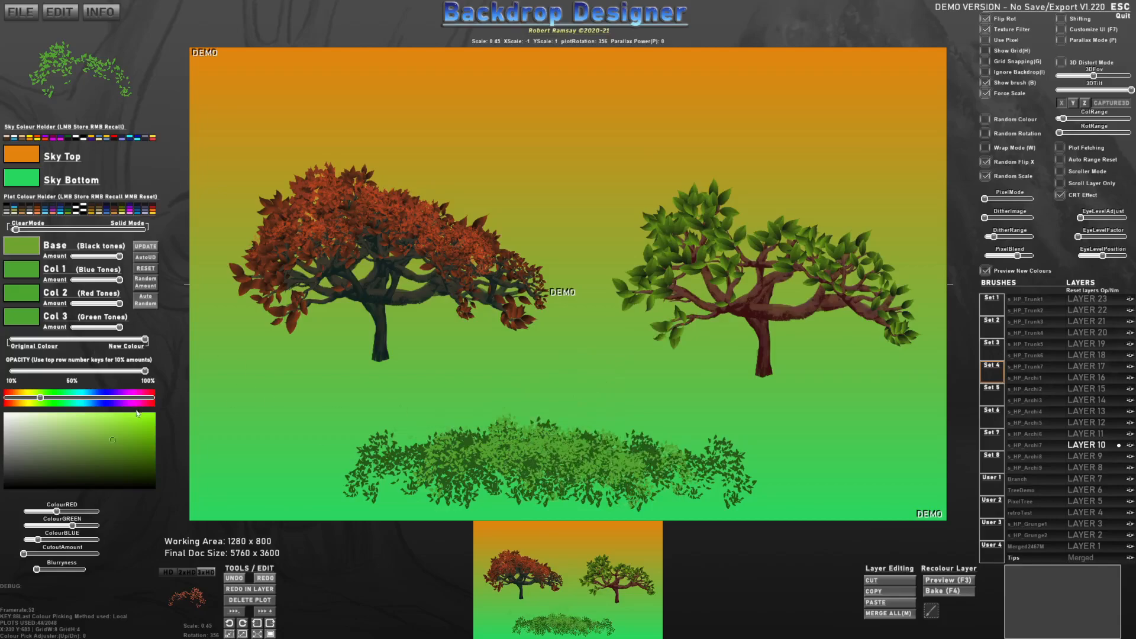
Set the colours to light yellow-green and paint highlights over the shrub at scale 0.35 and 50% opacity.
left_click_drag(110, 433, 102, 426)
scroll(440, 453, "down", 2)
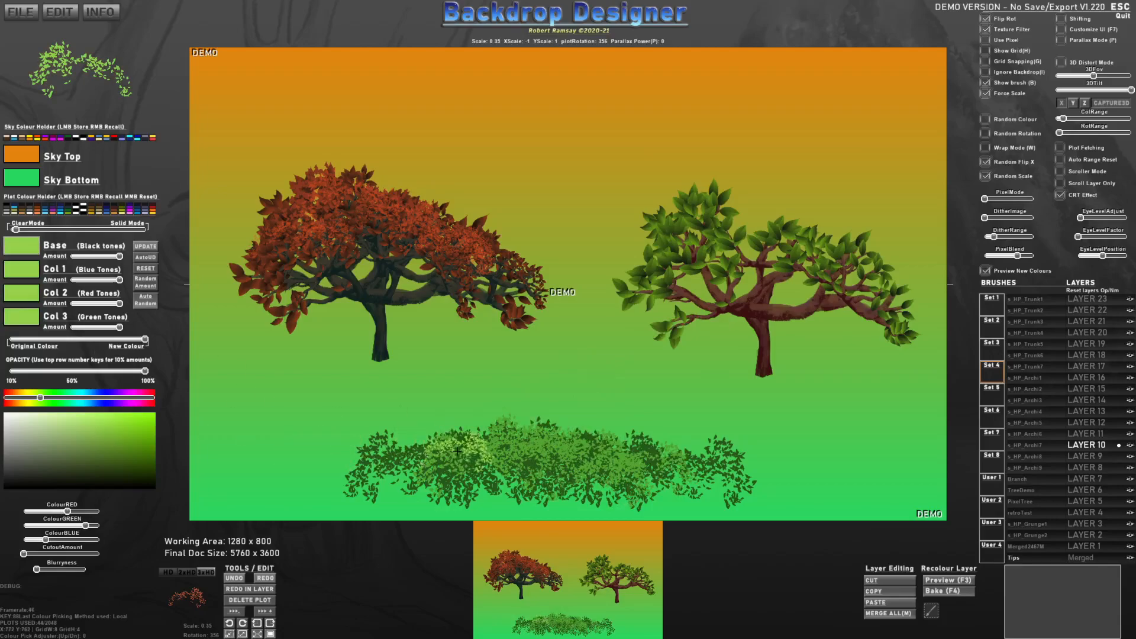
key("3")
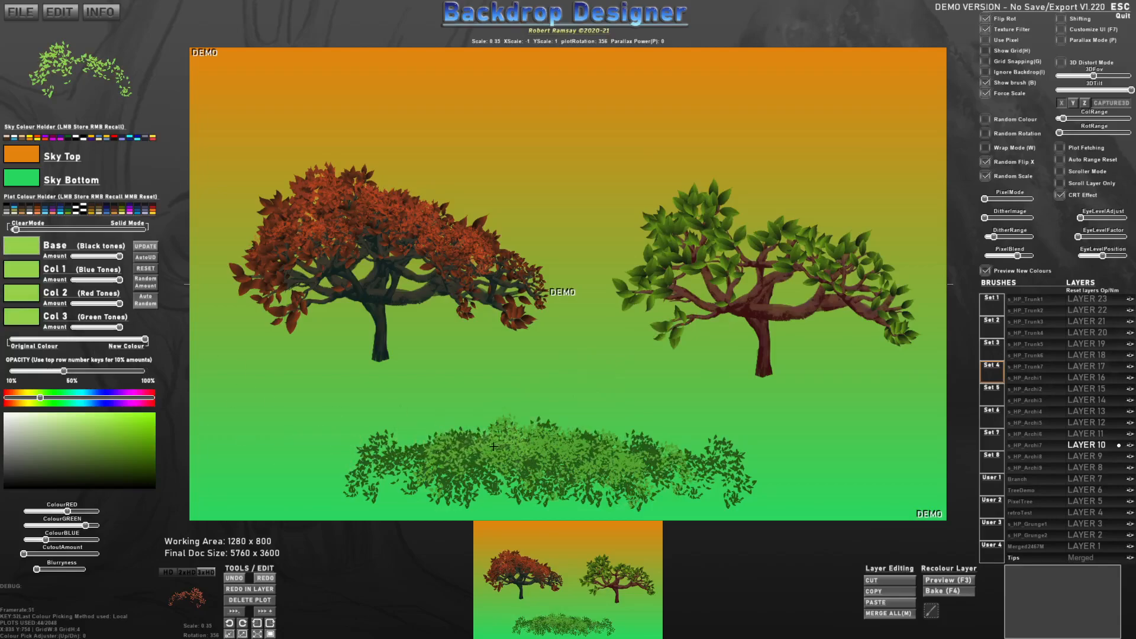
mouse_move(521, 443)
left_mouse_down()
mouse_move(647, 462)
mouse_move(483, 469)
left_mouse_up()
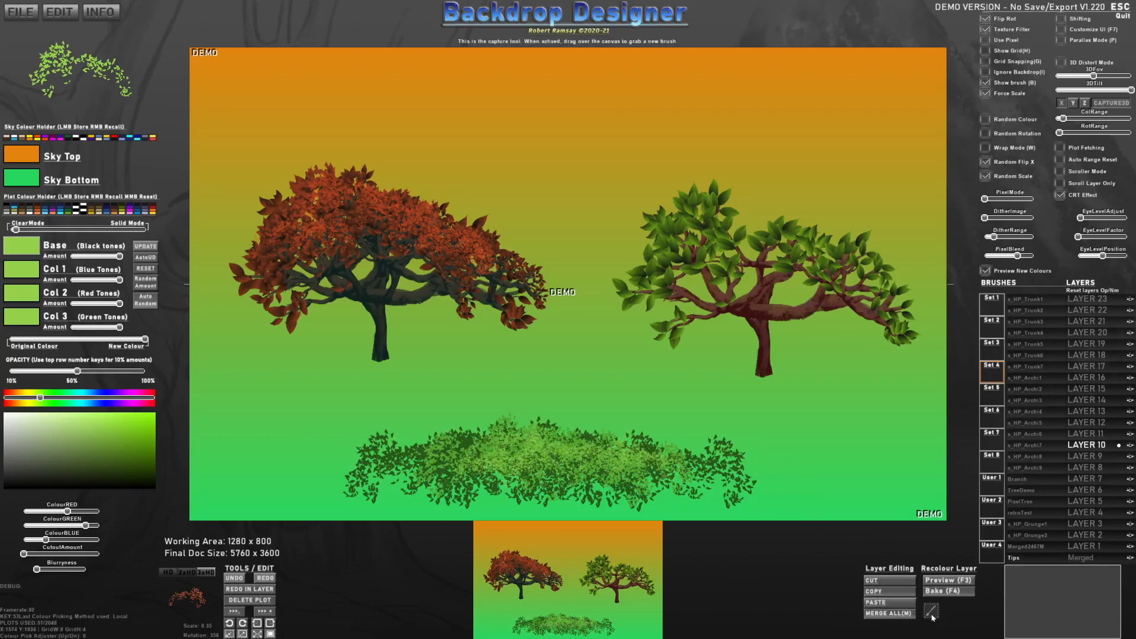
Capture the finished shrub from the canvas as a new brush named ShrubbDemo.
mouse_move(317, 410)
left_mouse_down()
mouse_move(786, 520)
mouse_move(767, 516)
left_mouse_up()
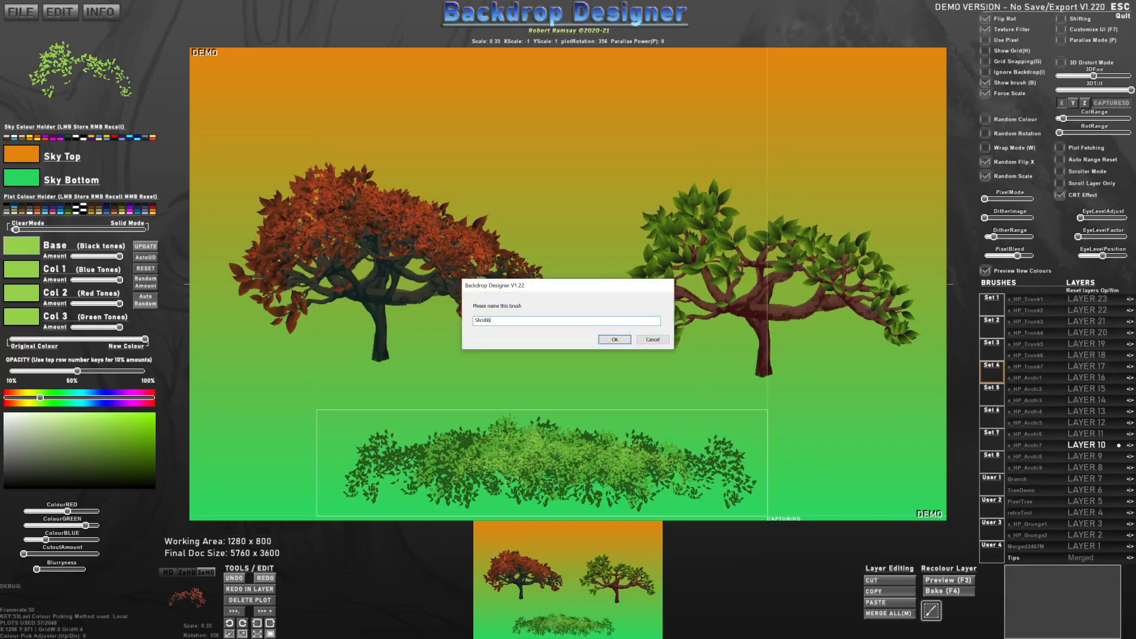
type("ShrubbDemo")
key("Return")
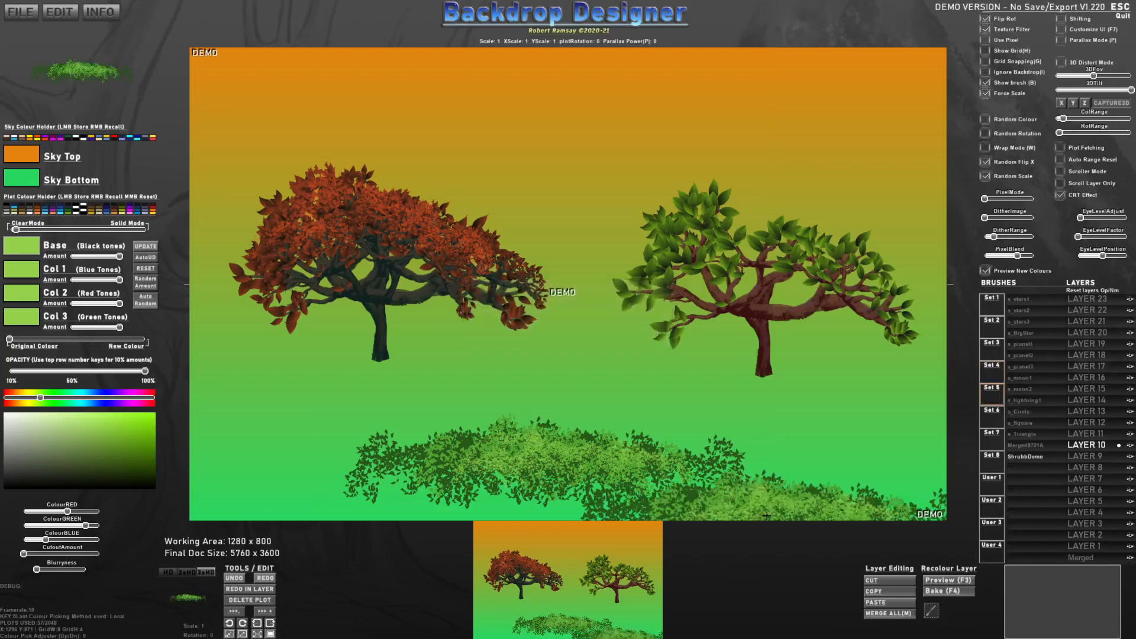
Undo all the foliage stamps that made up the source shrub below the trees.
left_click(772, 513)
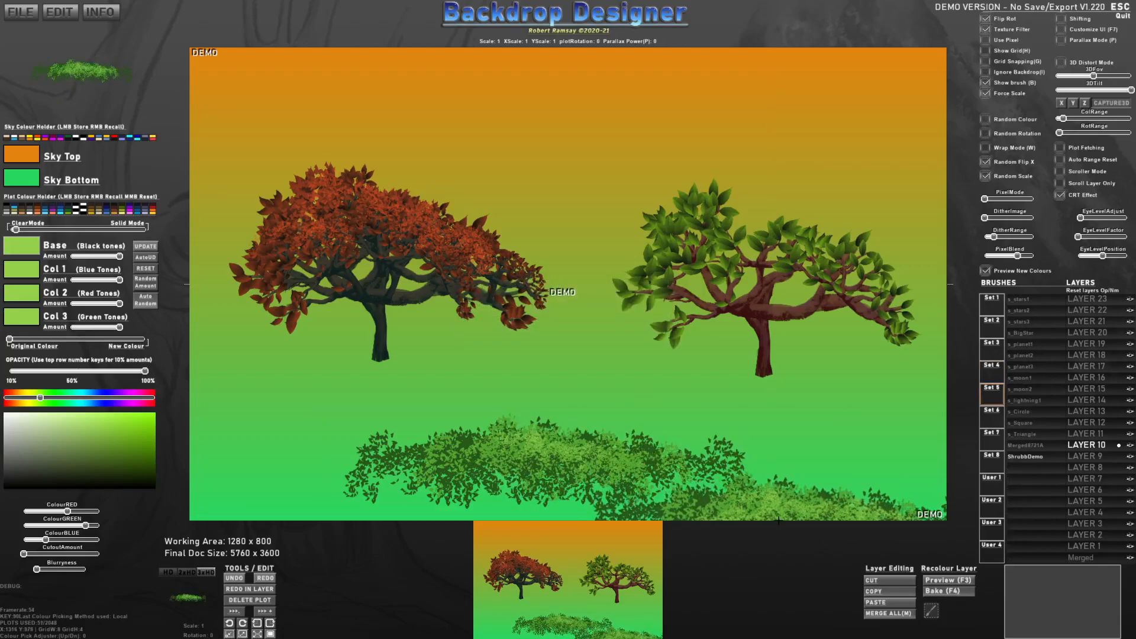
key("ctrl+z")
key("ctrl+z")
key("ctrl+z")
key("ctrl+z")
key("ctrl+z")
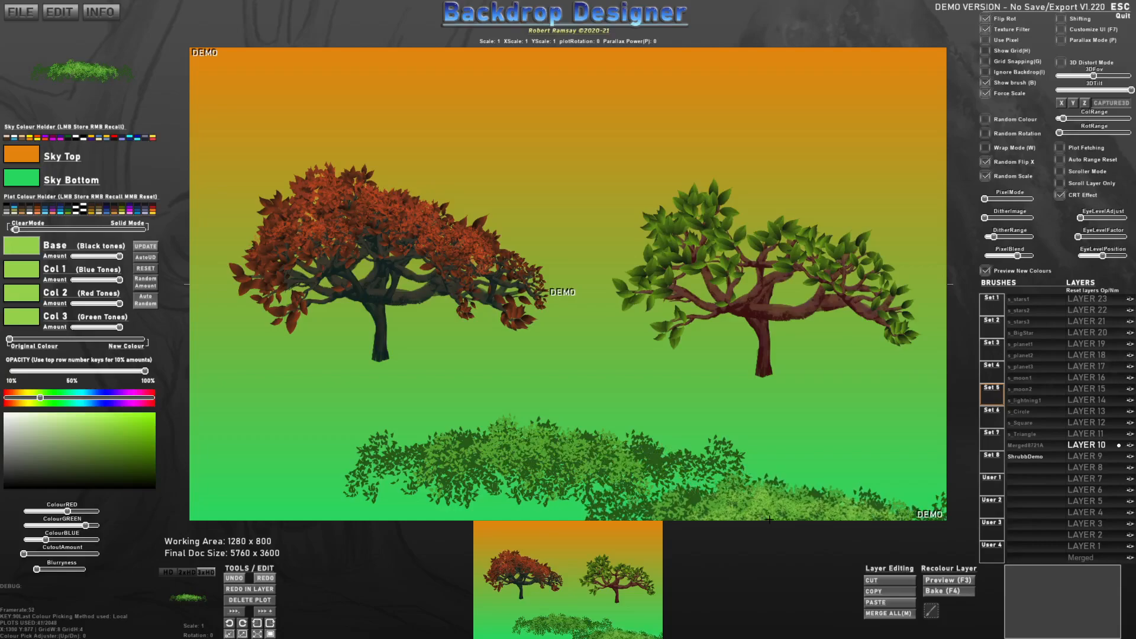
key("ctrl+z")
key("ctrl+z")
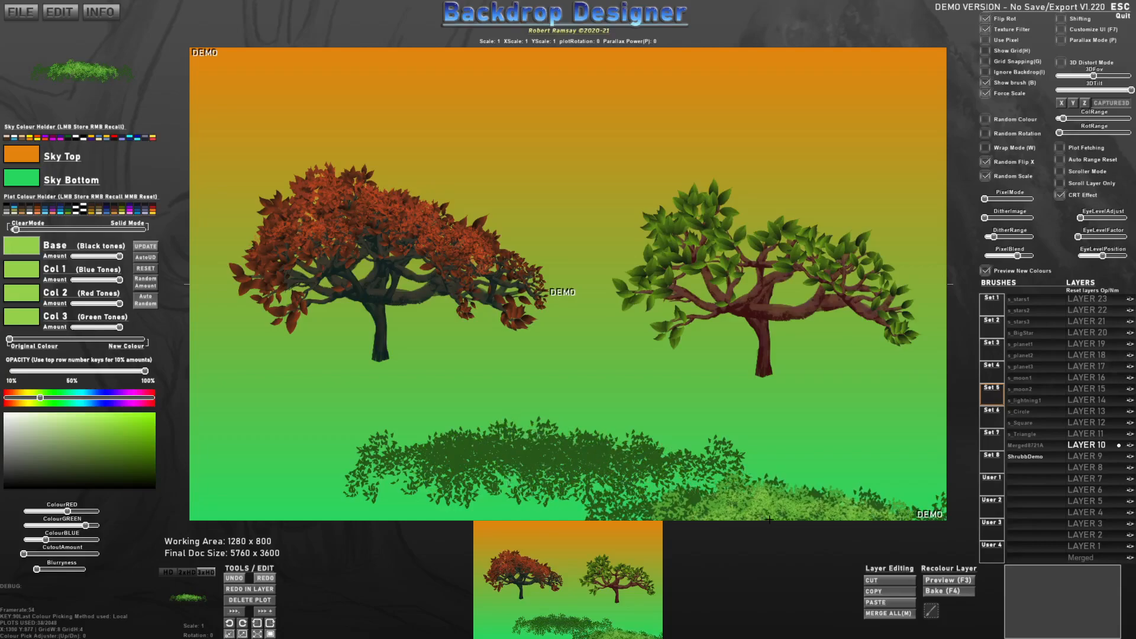
key("ctrl+z")
key("ctrl+z")
key("ctrl+z")
key("ctrl+z")
key("ctrl+z")
key("ctrl+z")
key("ctrl+z")
key("ctrl+z")
key("ctrl+z")
key("ctrl+z")
key("ctrl+z")
key("ctrl+z")
key("ctrl+z")
key("ctrl+z")
key("ctrl+z")
key("ctrl+z")
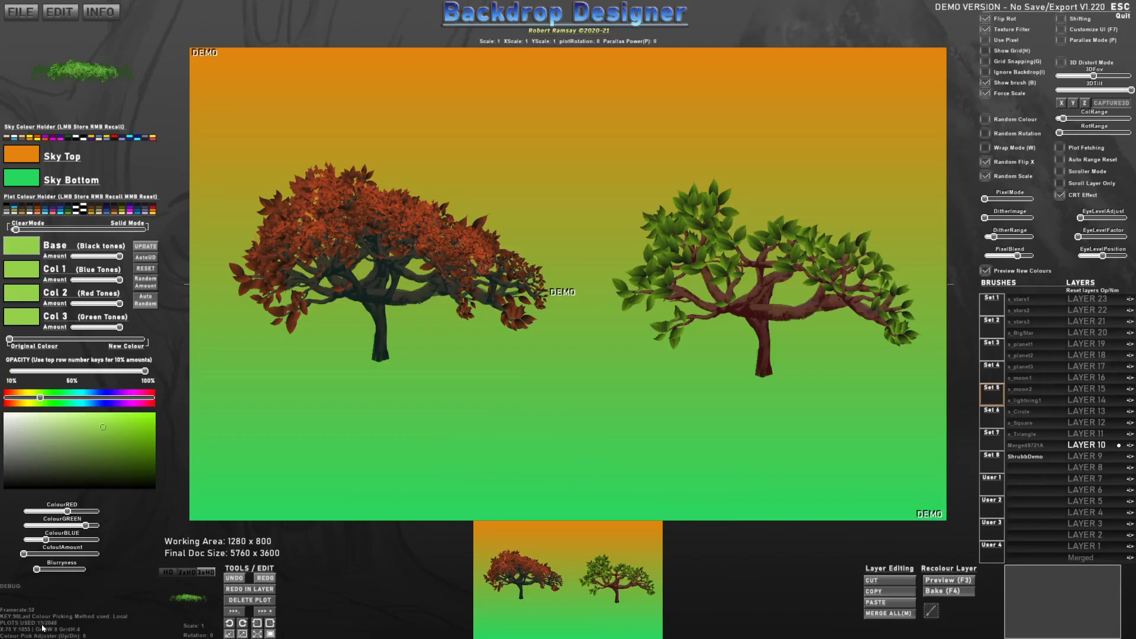
Shrink the ShrubbDemo brush and stamp overlapping shrubs around the base of the red tree.
scroll(442, 404, "down", 7)
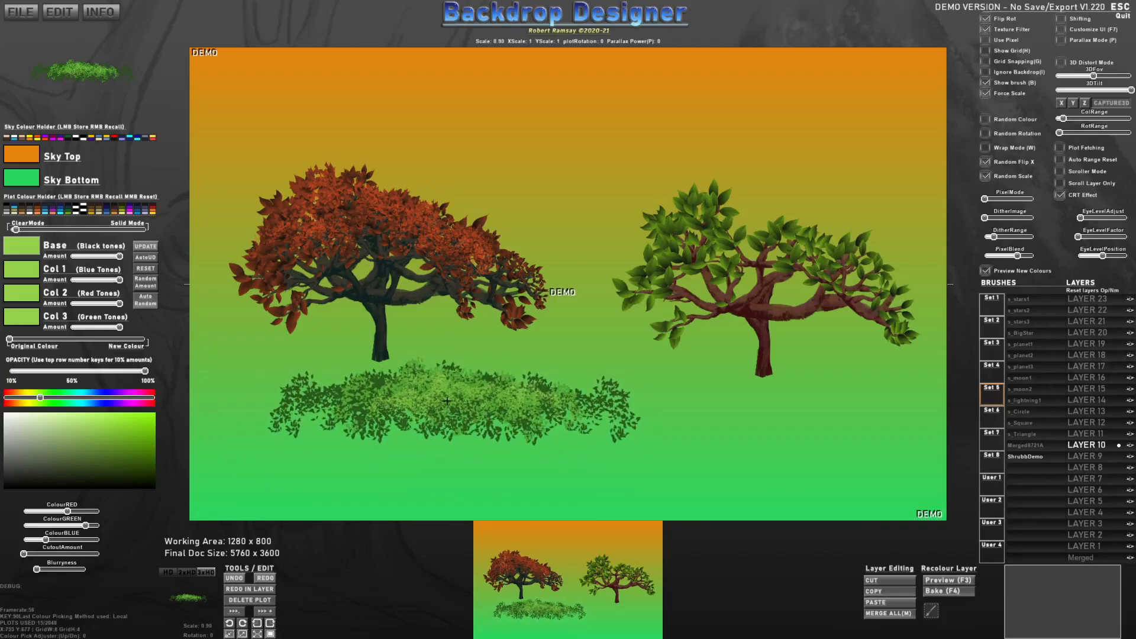
scroll(393, 371, "down", 7)
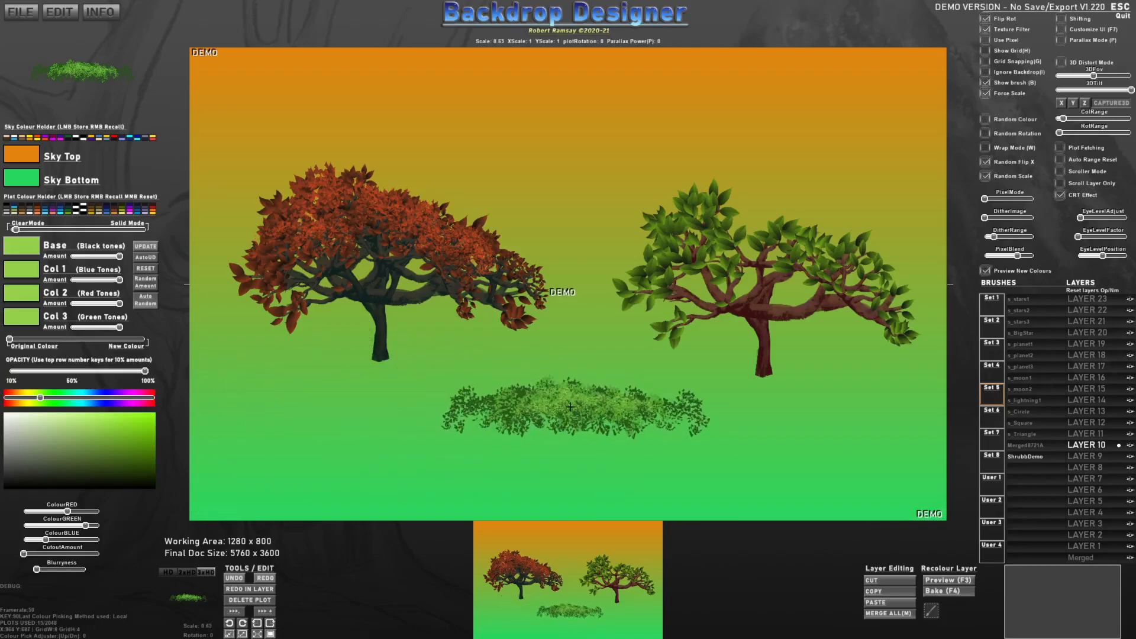
left_click(374, 366)
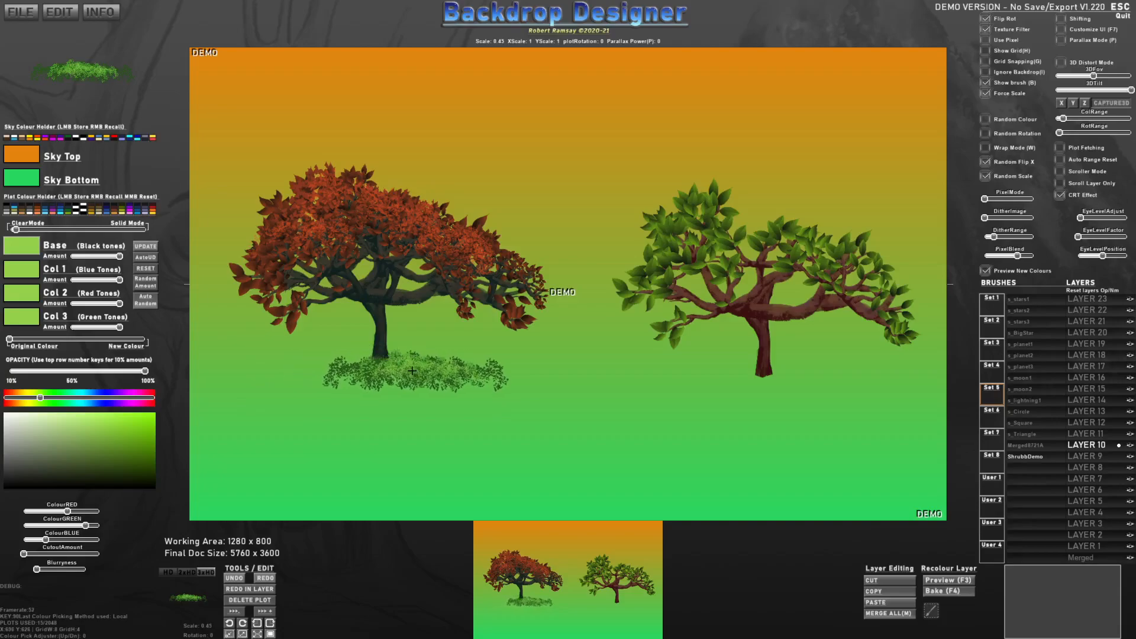
scroll(328, 373, "down", 2)
left_click(407, 363)
left_click(391, 365)
left_click(364, 367)
left_click(338, 371)
left_click(315, 375)
left_click(385, 377)
left_click(450, 380)
left_click(485, 383)
left_click(435, 376)
left_click(366, 375)
left_click(323, 387)
left_click(378, 388)
left_click(495, 386)
left_click(482, 392)
left_click(480, 397)
Extend the shrub ground cover from the red tree's base down toward the middle foreground.
left_click(458, 416)
left_click(503, 423)
left_click(556, 421)
left_click(594, 417)
left_click(521, 408)
left_click(473, 411)
left_click(467, 421)
left_click(515, 431)
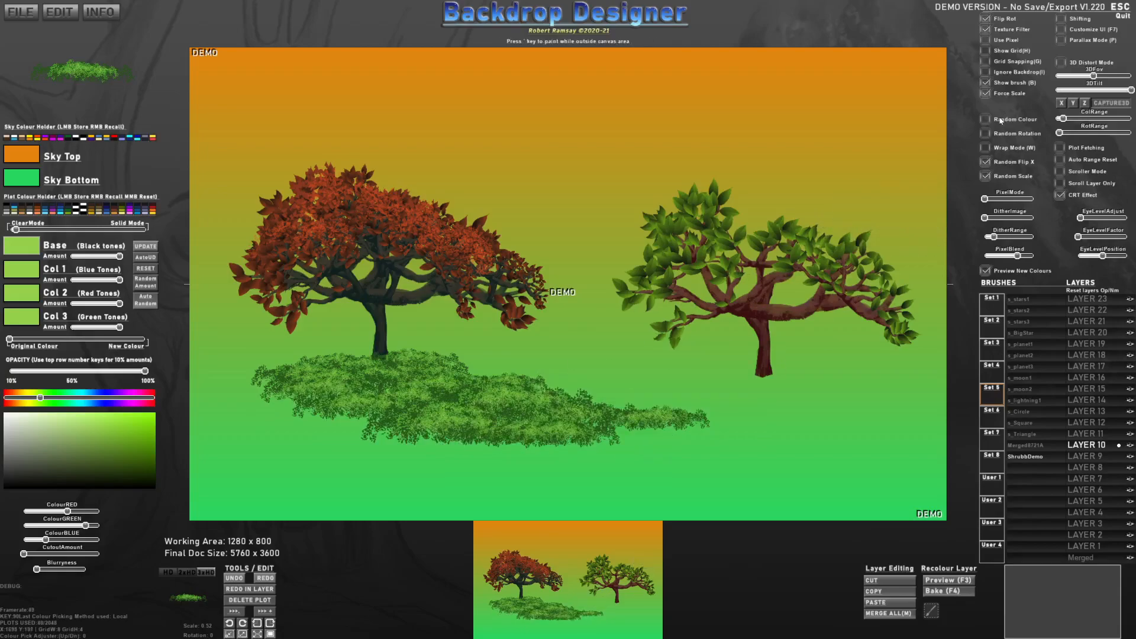
Enable Random Colour with a slightly larger colour range and stamp shrubs across the foreground toward the green tree.
left_click(617, 419)
left_click(553, 436)
left_click(482, 439)
left_click(503, 444)
left_click(571, 447)
left_click(642, 445)
left_click(701, 446)
left_click(678, 439)
left_click(568, 440)
left_click(456, 439)
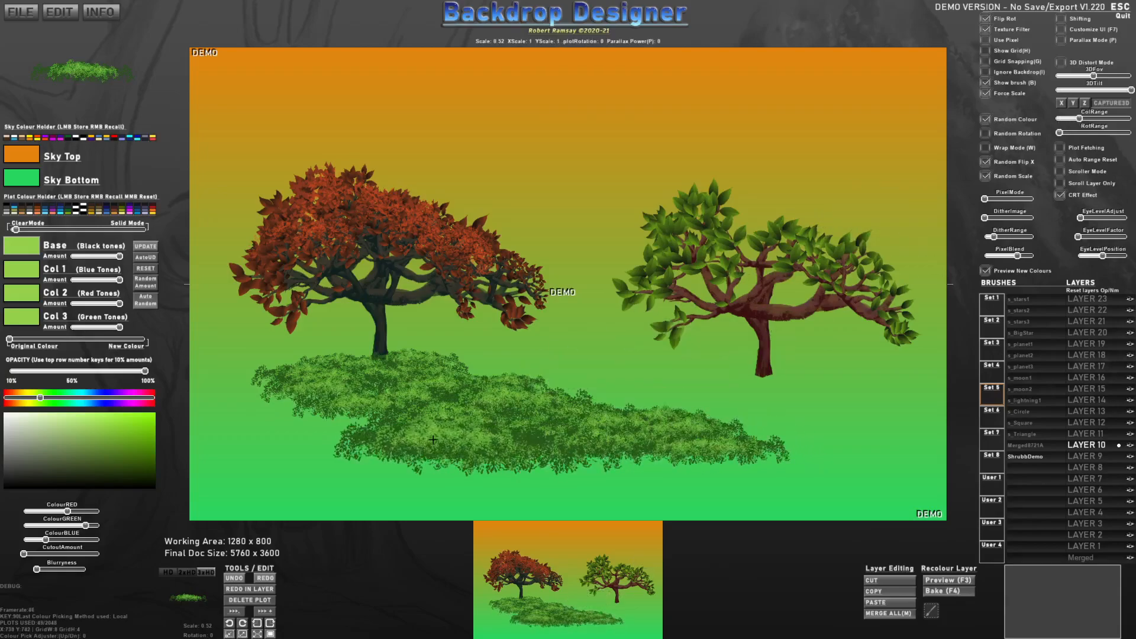
Raise the new-colour blend slightly and stamp tinted shrubs over the right half of the foreground patch.
left_click(516, 440)
left_click(579, 447)
left_click(616, 450)
left_click(710, 453)
left_click(656, 455)
left_click(562, 453)
left_click(532, 442)
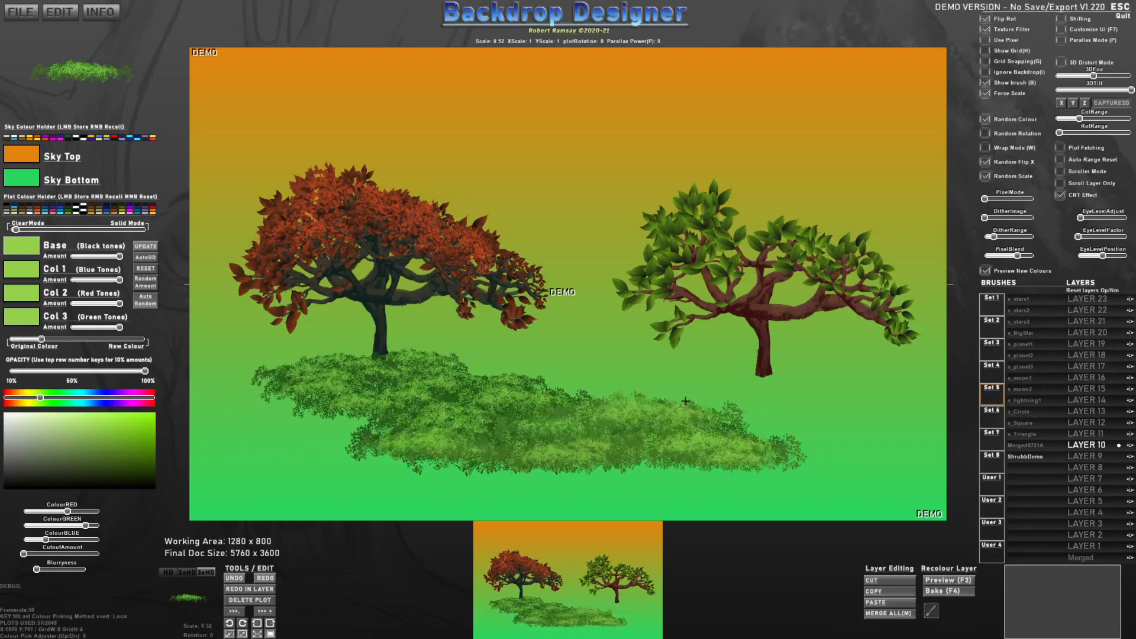
Set the random colour range to maximum and stamp colour-varied shrubs across the foreground patch.
left_click(647, 432)
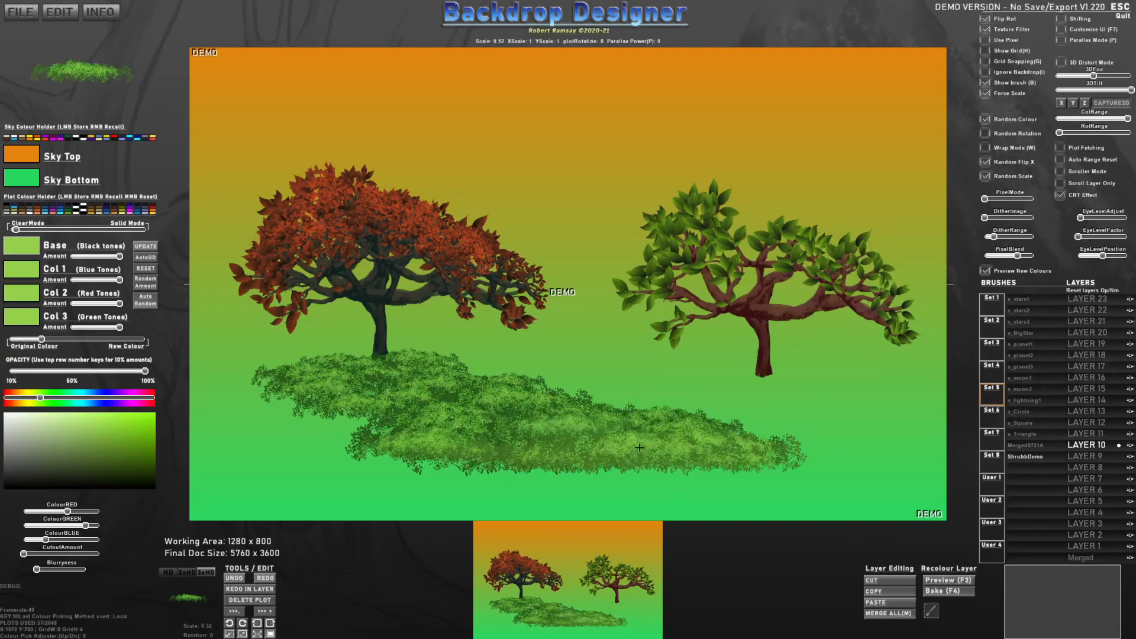
left_click(636, 448)
left_click(688, 446)
left_click(726, 452)
left_click(669, 455)
left_click(612, 459)
left_click(522, 460)
left_click(435, 448)
Add rows of colour-varied shrubs along the lower edge of the ground cover.
left_click(386, 447)
left_click(443, 456)
left_click(516, 462)
left_click(434, 466)
left_click(352, 469)
left_click(438, 470)
left_click(535, 478)
left_click(640, 485)
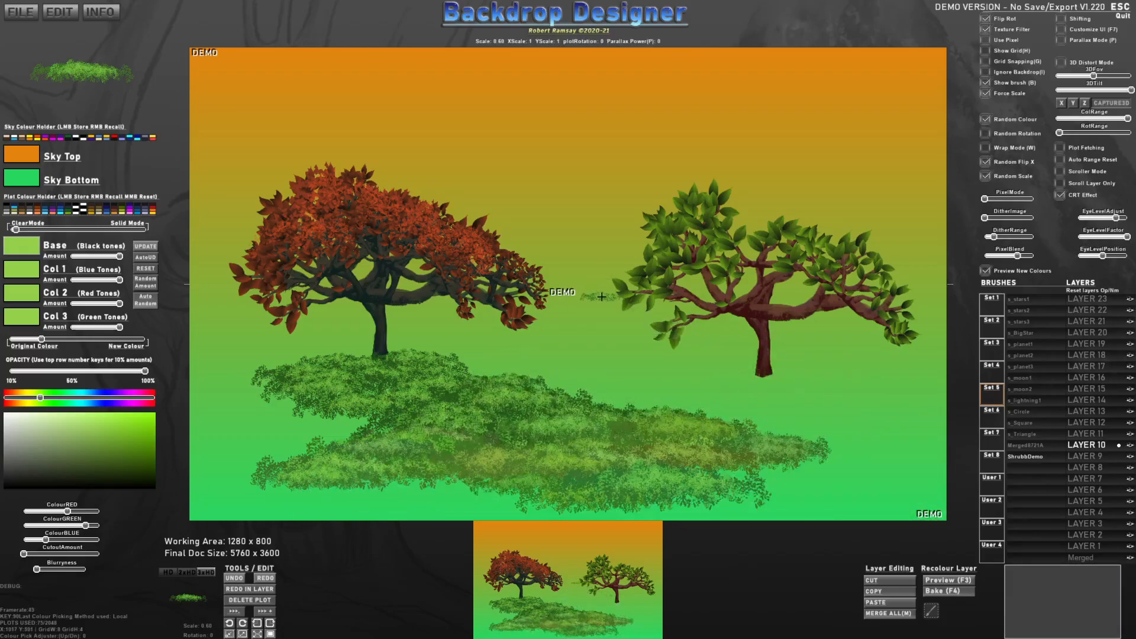
Raise the eye-level adjust and factor settings and stamp a small distant shrub between the two trees.
left_click(590, 298)
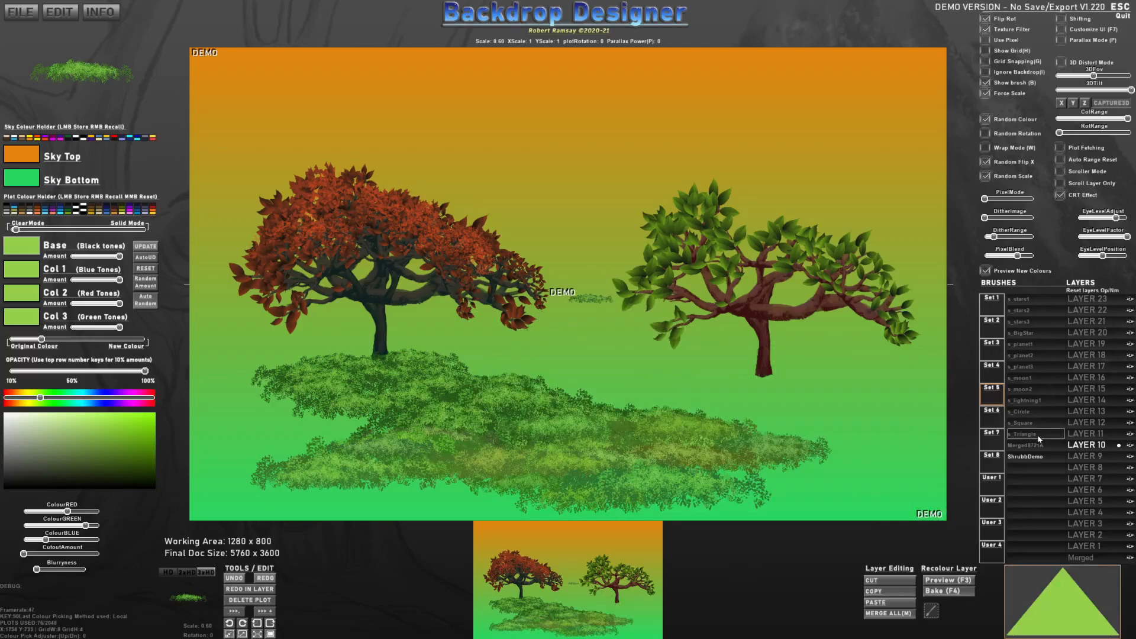
Fill the foreground and the area beneath both trees with colour-varied shrubs on Layer 8.
mouse_move(653, 311)
left_mouse_down()
mouse_move(577, 307)
mouse_move(858, 385)
mouse_move(532, 402)
mouse_move(754, 425)
mouse_move(544, 502)
mouse_move(355, 473)
mouse_move(829, 456)
mouse_move(857, 444)
left_mouse_up()
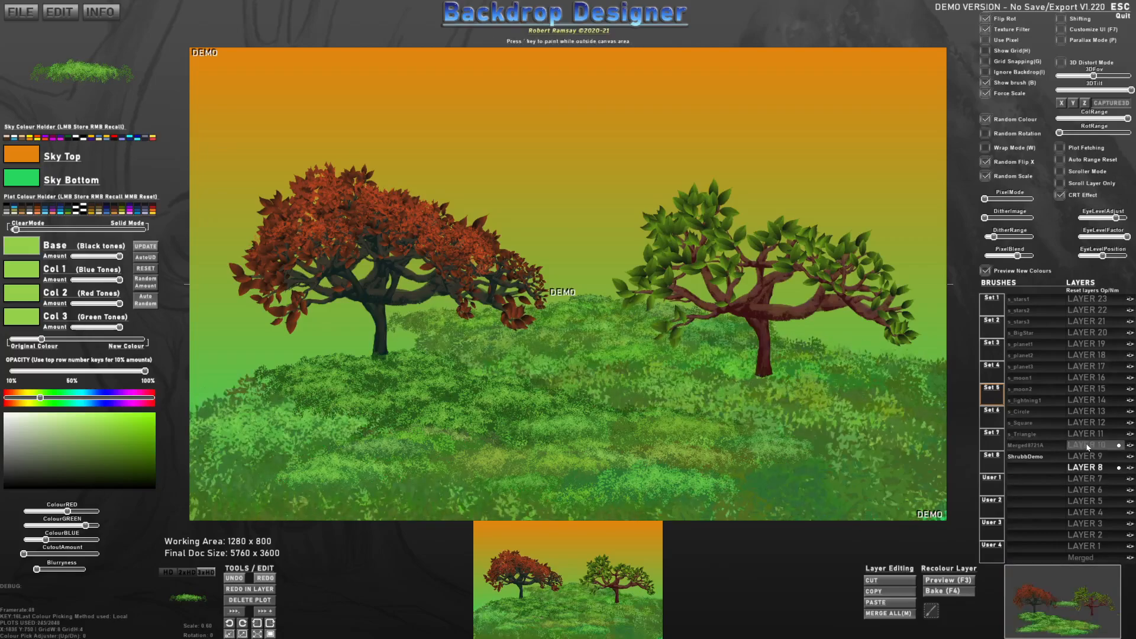
Undo the shrub stamps one after another until all the ground cover beneath the trees is removed.
key("ctrl+z")
key("ctrl+z")
key("ctrl+z")
key("ctrl+z")
key("ctrl+z")
key("ctrl+z")
key("ctrl+z")
key("ctrl+z")
key("ctrl+z")
key("ctrl+z")
key("ctrl+z")
key("ctrl+z")
key("ctrl+z")
key("ctrl+z")
key("ctrl+z")
key("ctrl+z")
key("ctrl+z")
key("ctrl+z")
key("ctrl+z")
key("ctrl+z")
key("ctrl+z")
key("ctrl+z")
key("ctrl+z")
key("ctrl+z")
key("ctrl+z")
key("ctrl+z")
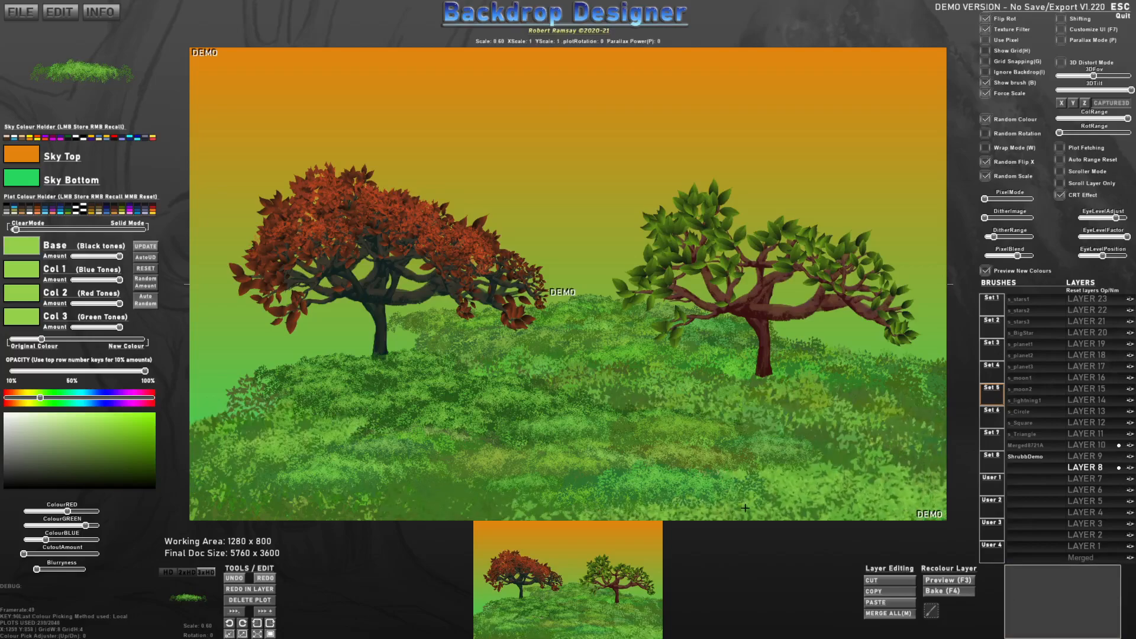
key("ctrl+z")
key("ctrl+z")
key("ctrl+z")
key("ctrl+z")
key("ctrl+z")
key("ctrl+z")
key("ctrl+z")
key("ctrl+z")
key("ctrl+z")
key("ctrl+z")
key("ctrl+z")
key("ctrl+z")
key("ctrl+z")
key("ctrl+z")
key("ctrl+z")
key("ctrl+z")
key("ctrl+z")
key("ctrl+z")
key("ctrl+z")
key("ctrl+z")
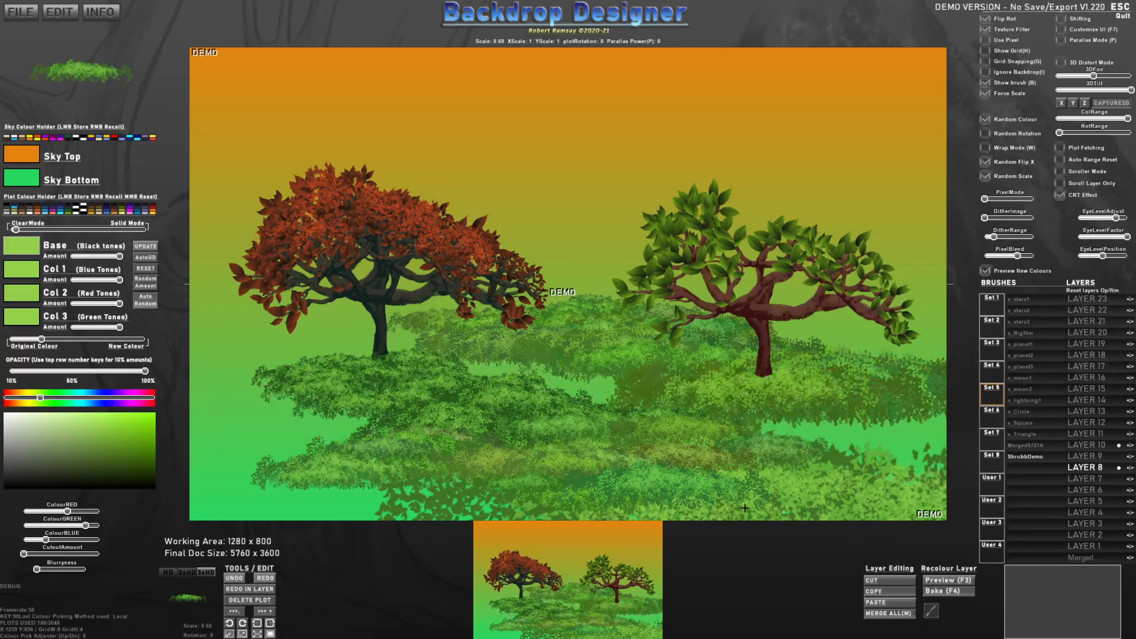
key("ctrl+z")
key("ctrl+z")
key("ctrl+z")
key("ctrl+z")
key("ctrl+z")
key("ctrl+z")
key("ctrl+z")
key("ctrl+z")
key("ctrl+z")
key("ctrl+z")
key("ctrl+z")
key("ctrl+z")
key("ctrl+z")
key("ctrl+z")
key("ctrl+z")
key("ctrl+z")
key("ctrl+z")
key("ctrl+z")
key("ctrl+z")
key("ctrl+z")
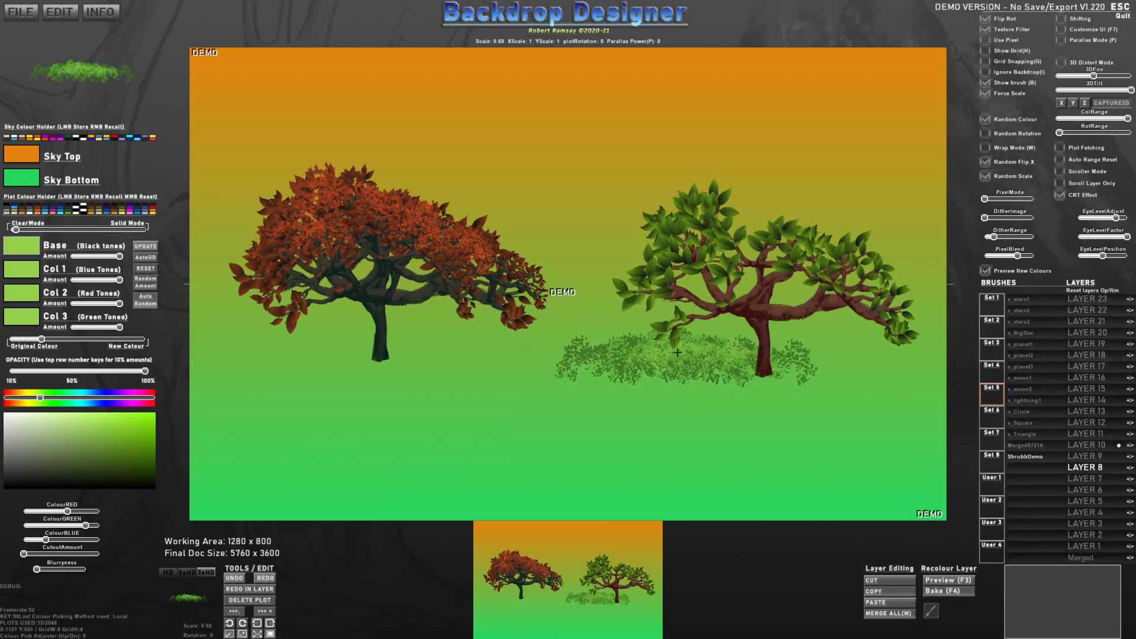
Paint a full ground cover of colour-varied shrubs on Layer 8, from the eye level to the canvas's lower edge.
mouse_move(617, 319)
left_mouse_down()
mouse_move(493, 316)
mouse_move(219, 349)
mouse_move(923, 378)
mouse_move(207, 396)
mouse_move(690, 416)
mouse_move(237, 462)
mouse_move(922, 473)
mouse_move(213, 497)
mouse_move(1129, 531)
left_mouse_up()
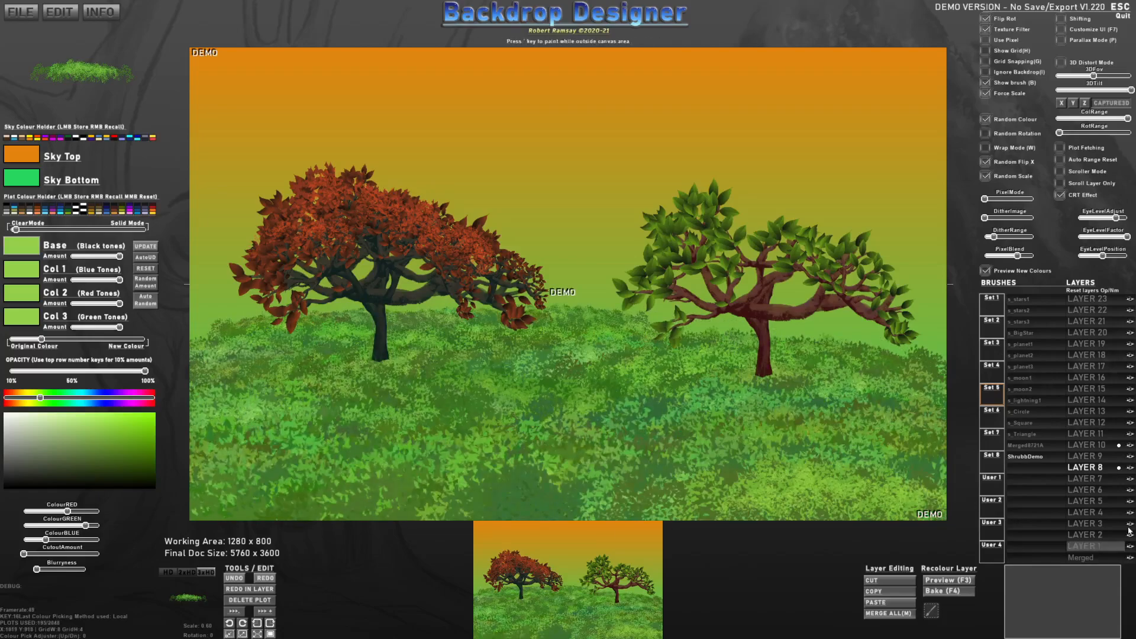
On Layer 9, stamp small dark green shrubs at 70% opacity under the red tree as a shadow, with a stronger new-colour blend.
left_click(1103, 456)
scroll(390, 382, "down", 3)
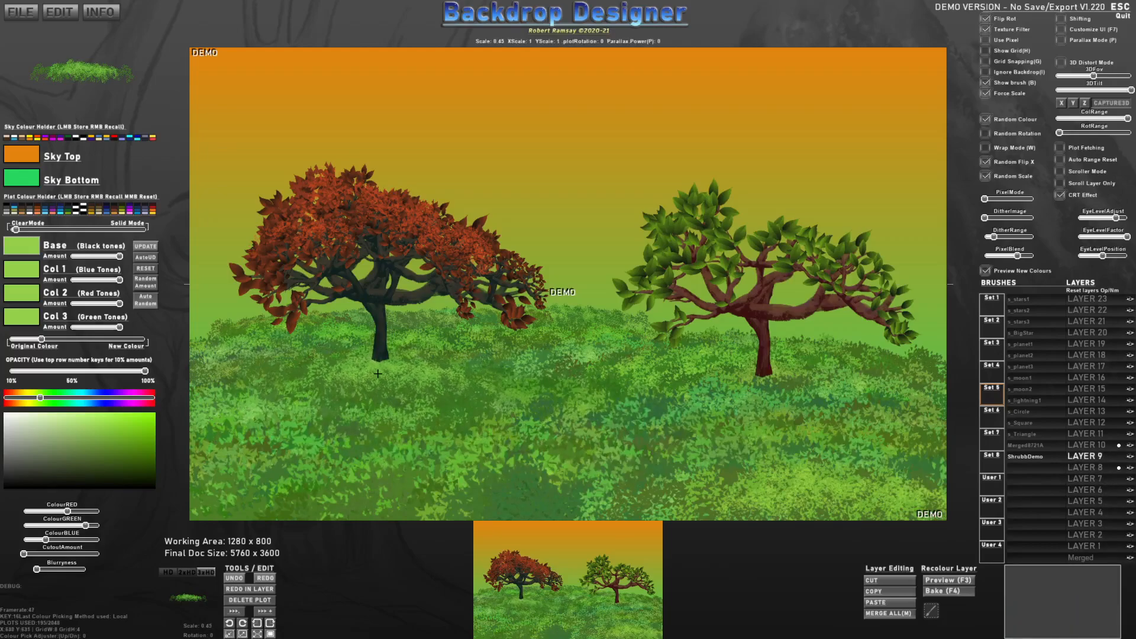
left_click_drag(115, 440, 82, 468)
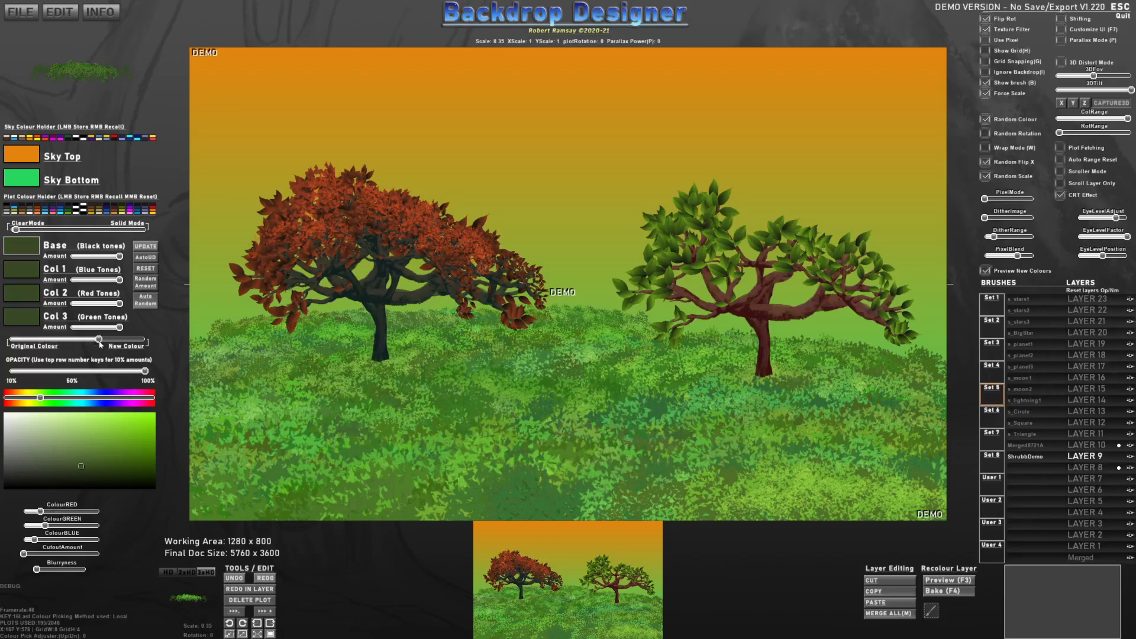
left_click(374, 373)
scroll(373, 373, "down", 2)
key("7")
left_click(359, 371)
left_click(324, 373)
left_click(363, 372)
left_click(435, 374)
left_click(396, 367)
left_click(415, 384)
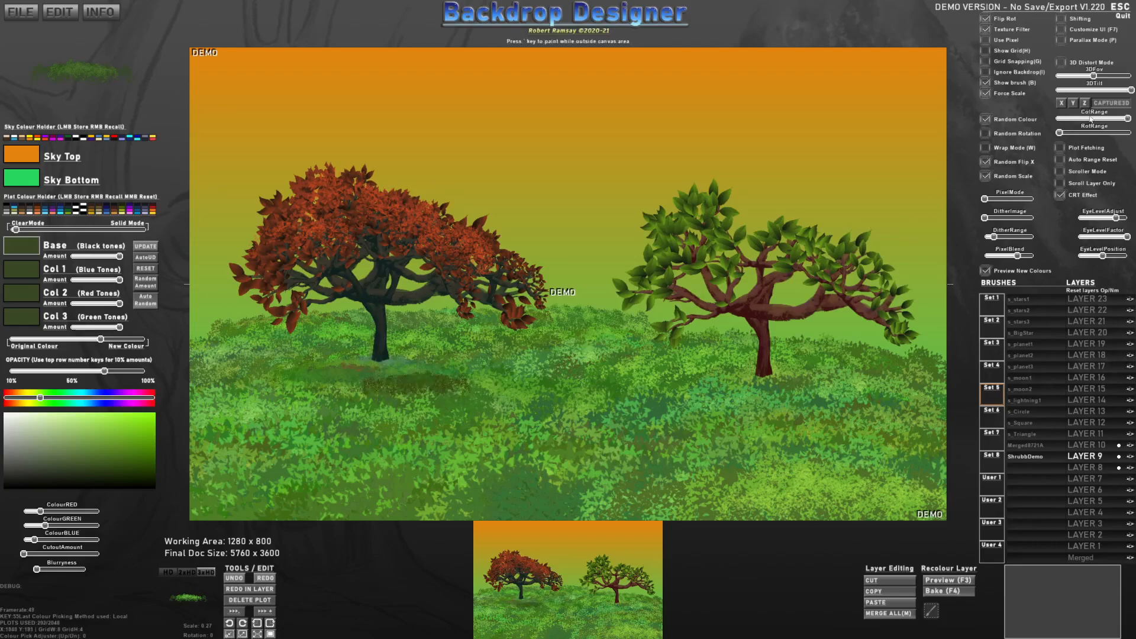
Set the random colour range to minimum and stamp more dark shrubs into the shadow beneath the red tree.
left_click_drag(1058, 117, 1057, 118)
left_click(342, 371)
left_click(352, 367)
left_click(369, 369)
left_click(303, 379)
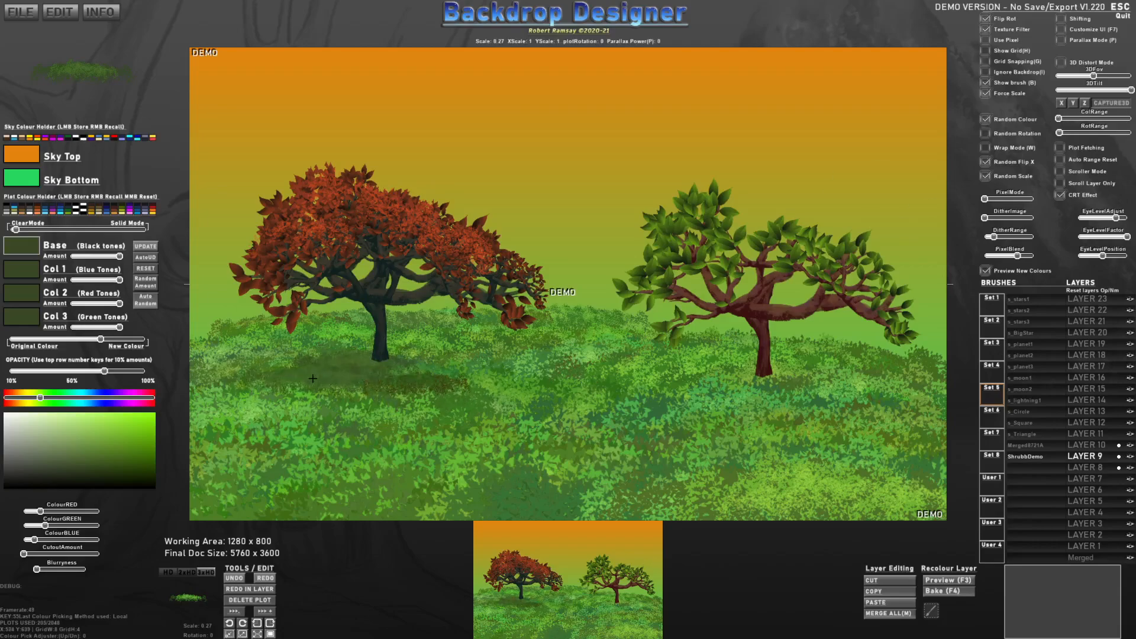
Change the brush colour to near-black, reduce its scale to 0.22 and deepen the shadow beneath the red tree.
left_click(80, 472)
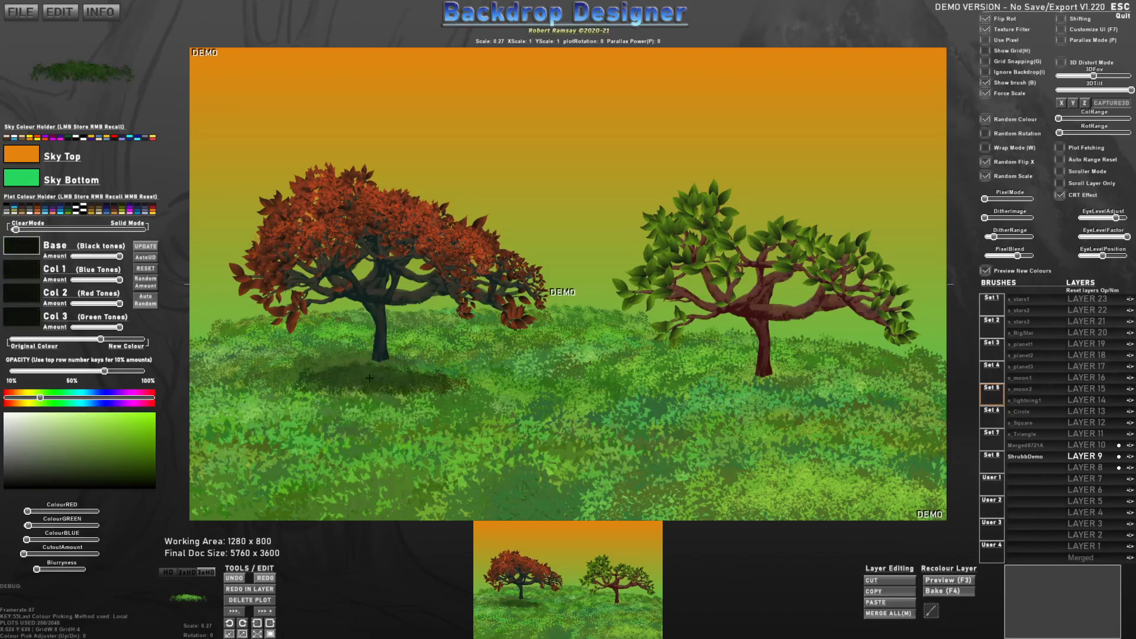
scroll(384, 363, "down", 5)
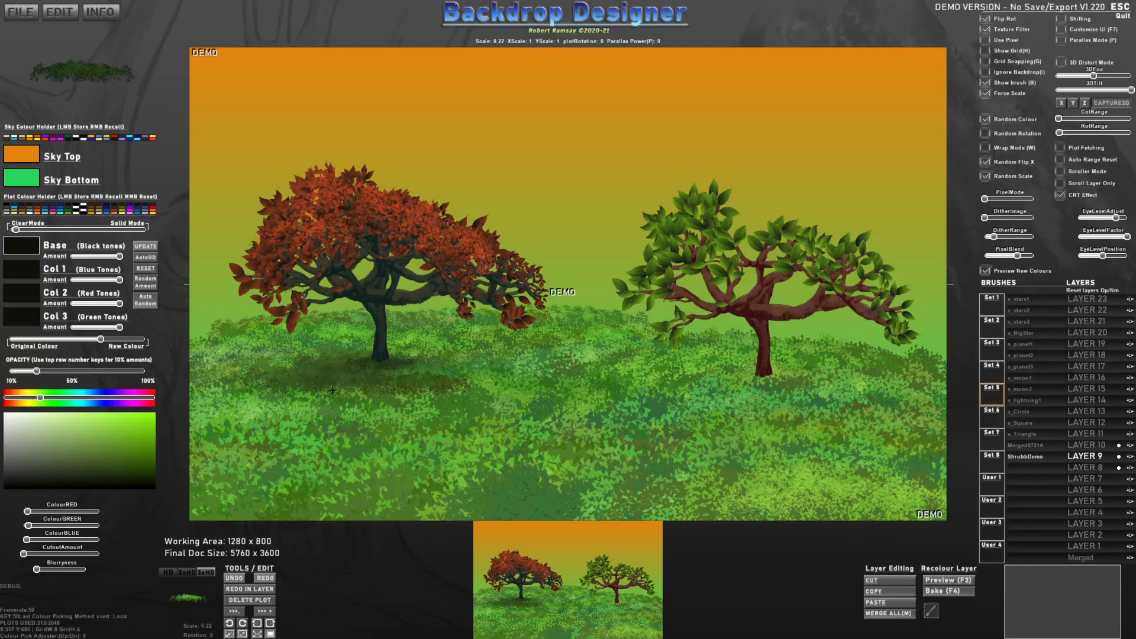
Stamp near-black shrubs around the base of the green tree as a shadow, changing the opacity to 50% and finally 80%.
left_click(742, 369)
left_click(760, 373)
left_click(736, 379)
left_click(723, 381)
left_click(755, 381)
left_click(778, 379)
key("5")
left_click(784, 380)
left_click(783, 375)
left_click(728, 380)
left_click(717, 387)
left_click(760, 391)
left_click(796, 387)
left_click(815, 379)
key("8")
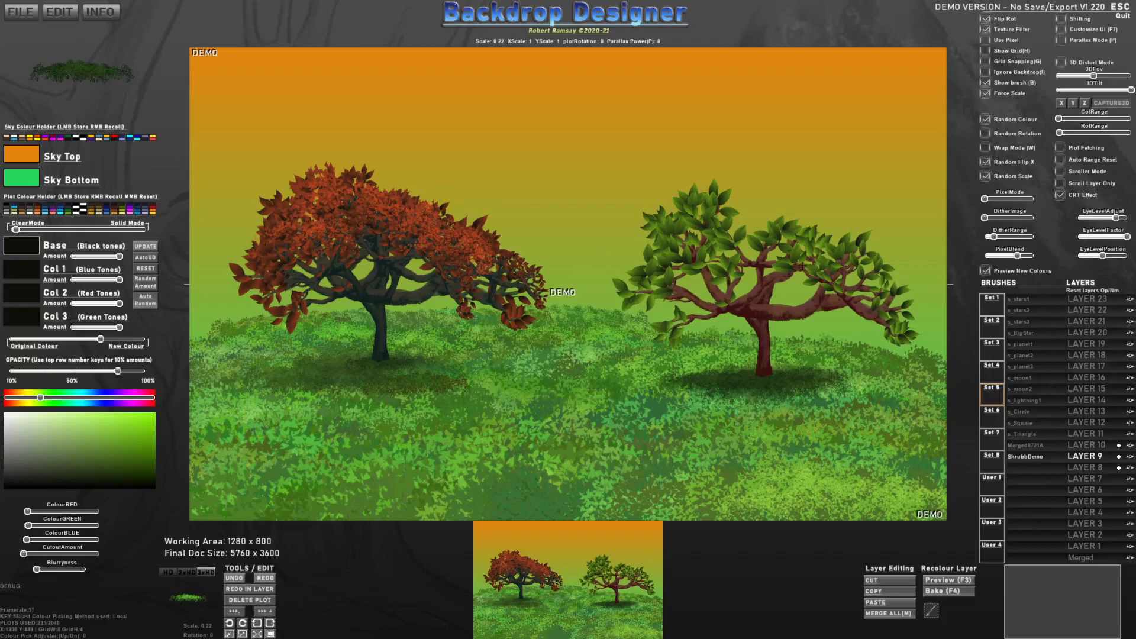
Set the sky's bottom colour to a near-white pale green and its top colour to a muted orange-brown.
left_click(16, 181)
left_click_drag(57, 440, 19, 416)
left_click(18, 163)
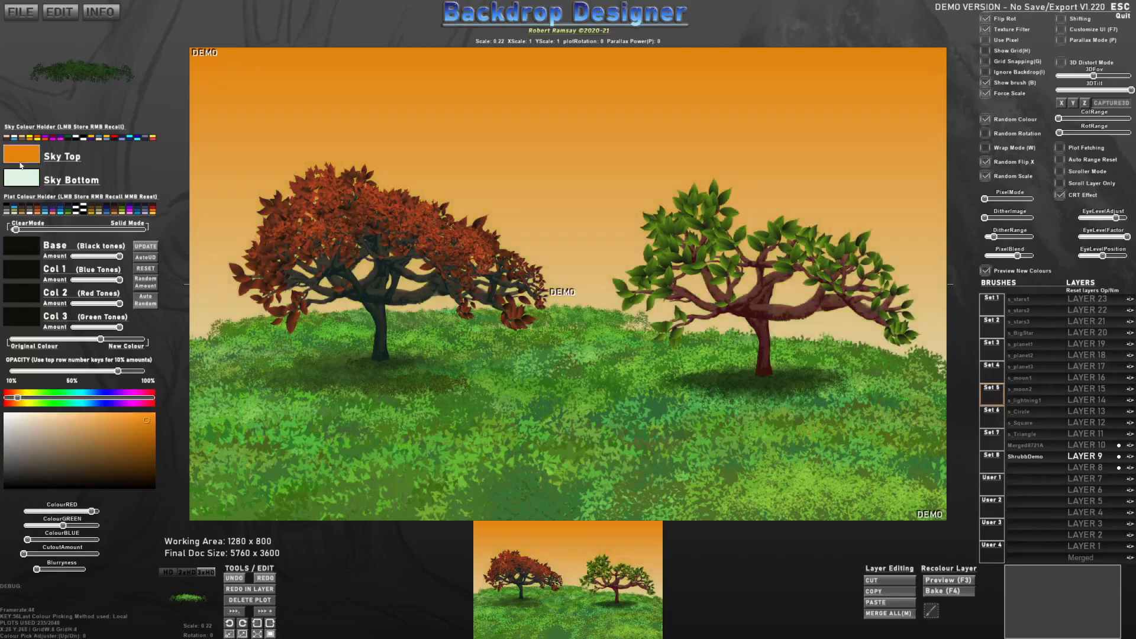
left_click_drag(107, 433, 123, 441)
scroll(709, 428, "down", 5)
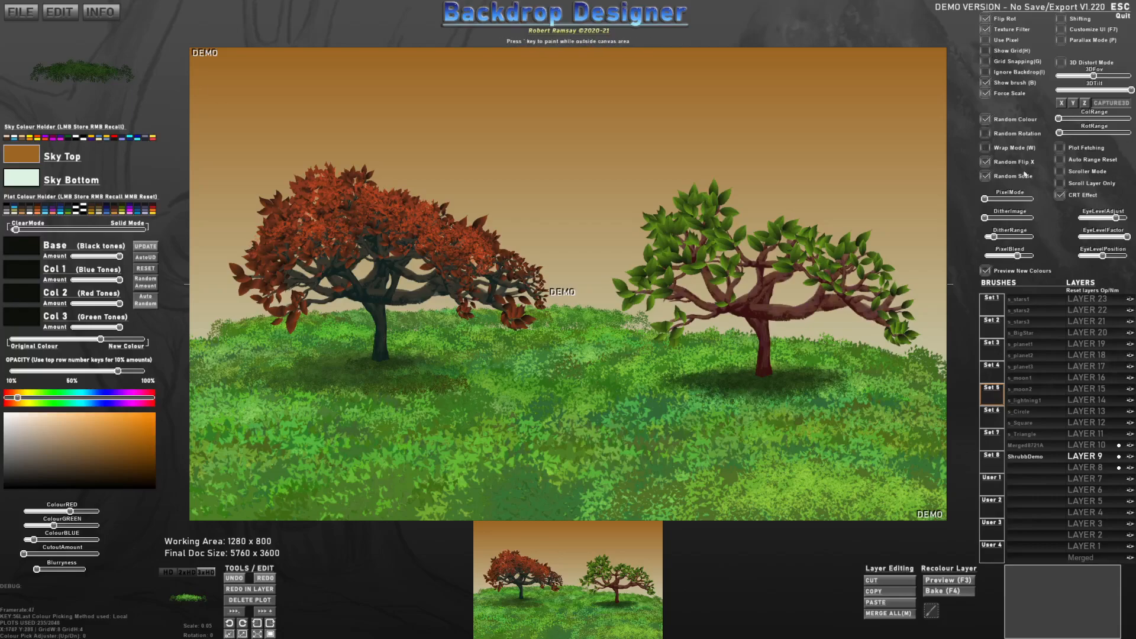
Turn on Wrap Mode and preview the repeating scene with Scroller Mode, switching the scroller off again.
left_click(985, 148)
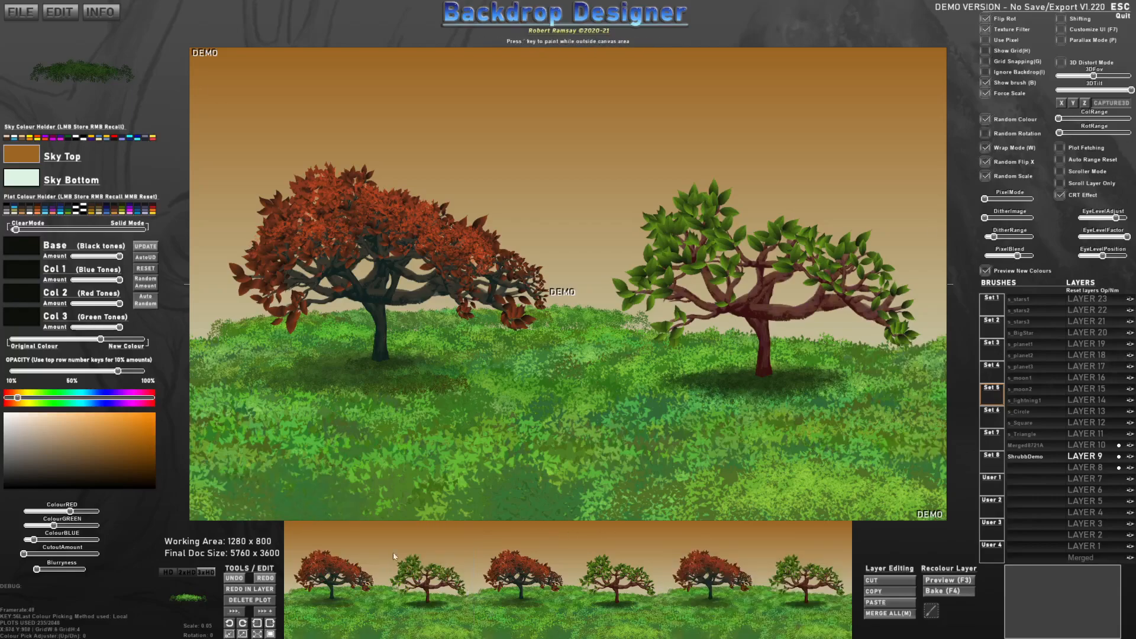
left_click(1059, 172)
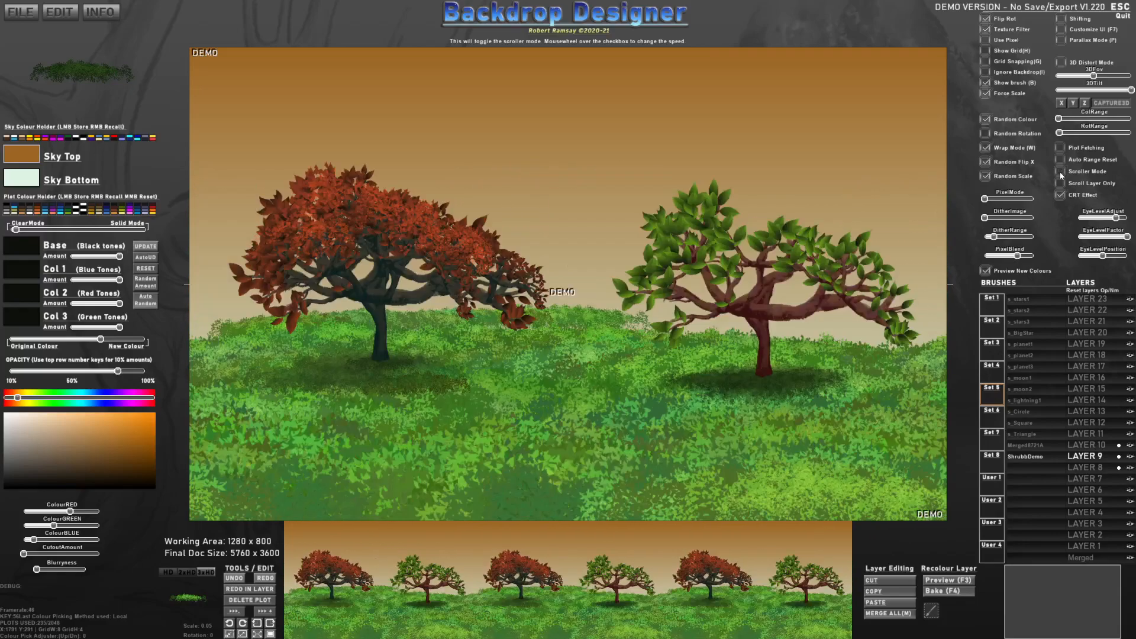
left_click(1059, 171)
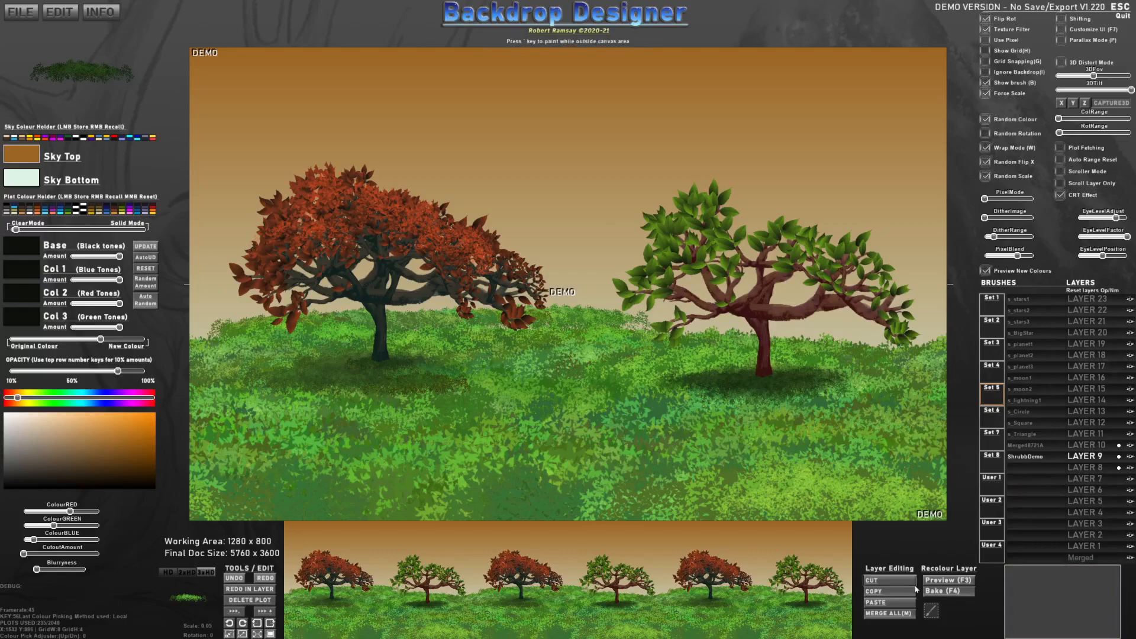
Merge all layers with a reset of the plot history and hide the brush preview.
left_click(900, 613)
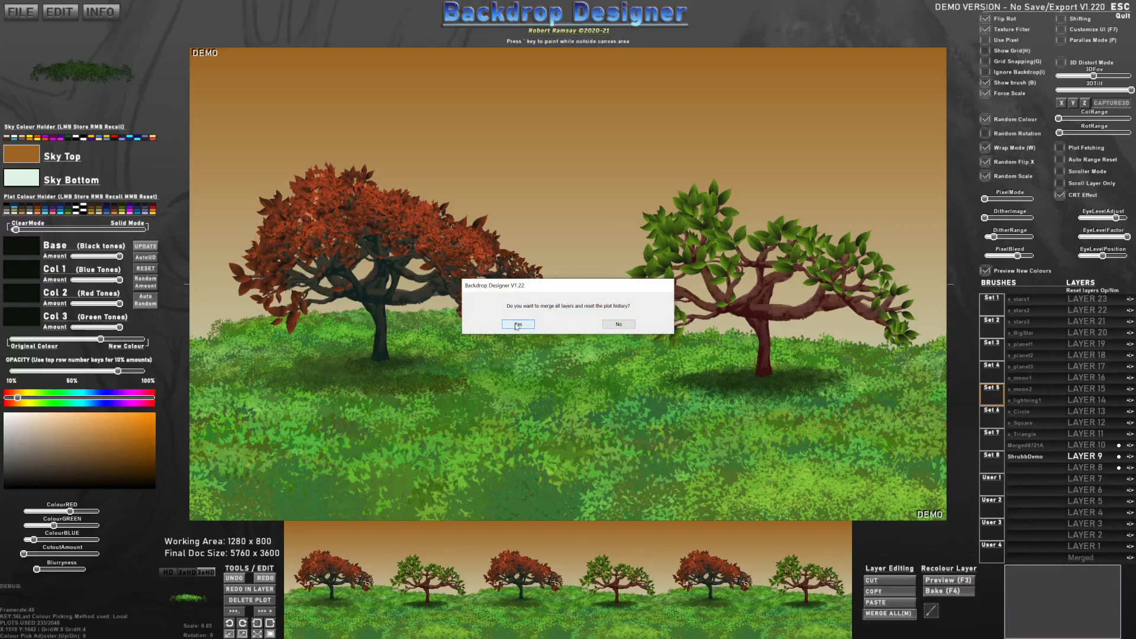
left_click(518, 324)
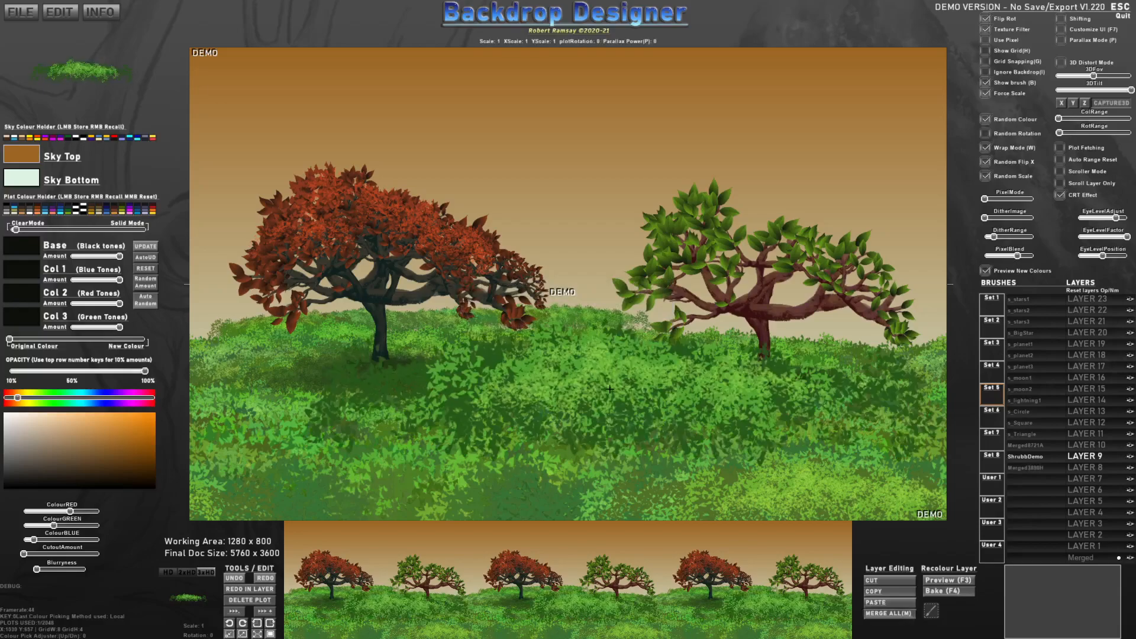
key("b")
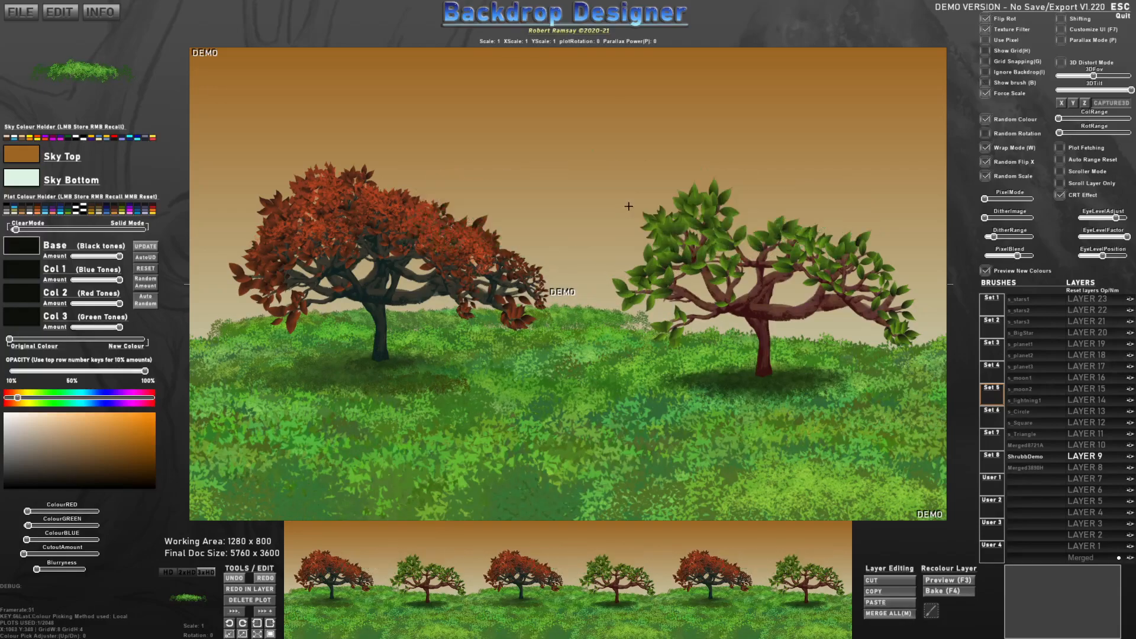
Enable Scroller Mode with Scroll Layer Only and move the merged artwork to Layer 5 and finally to Layer 15.
left_click(1059, 183)
left_click(1080, 558)
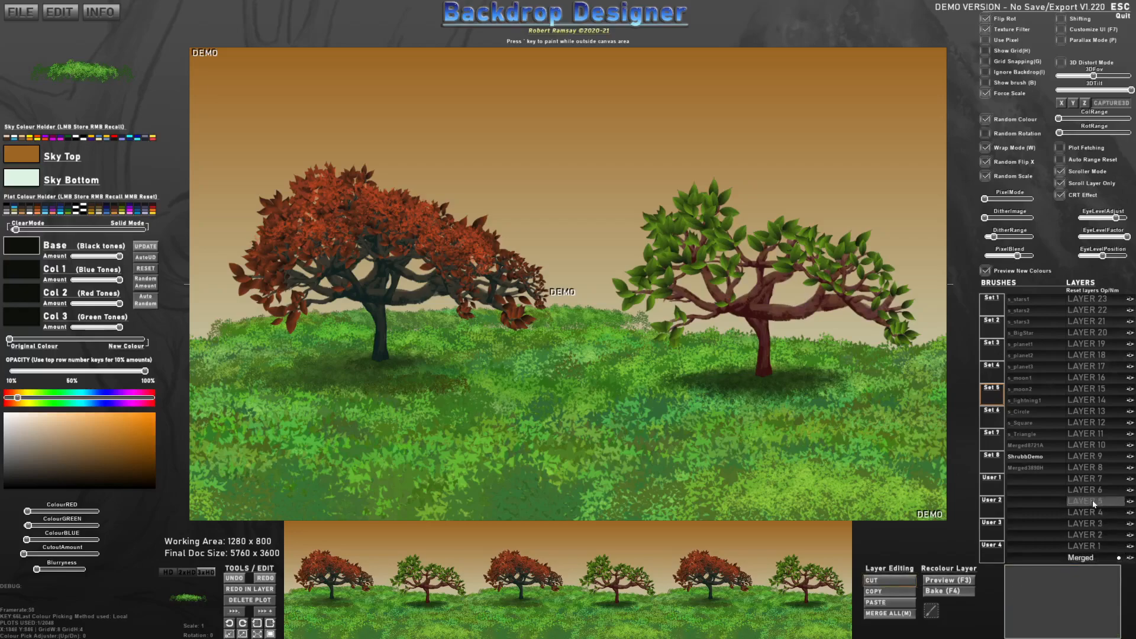
left_click(889, 606)
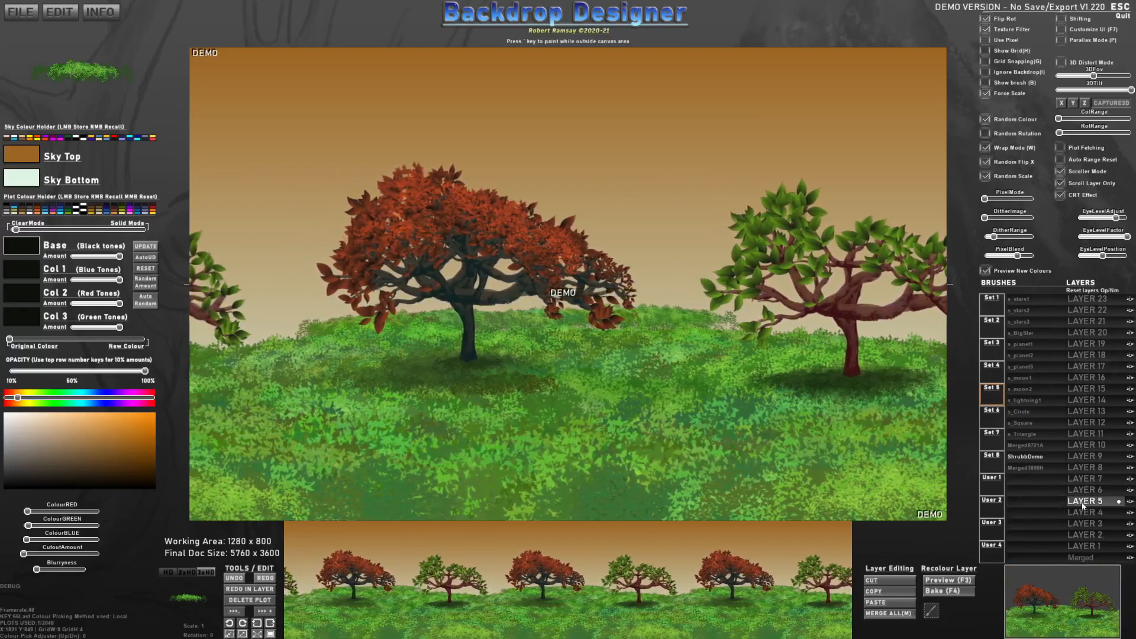
left_click(1090, 396)
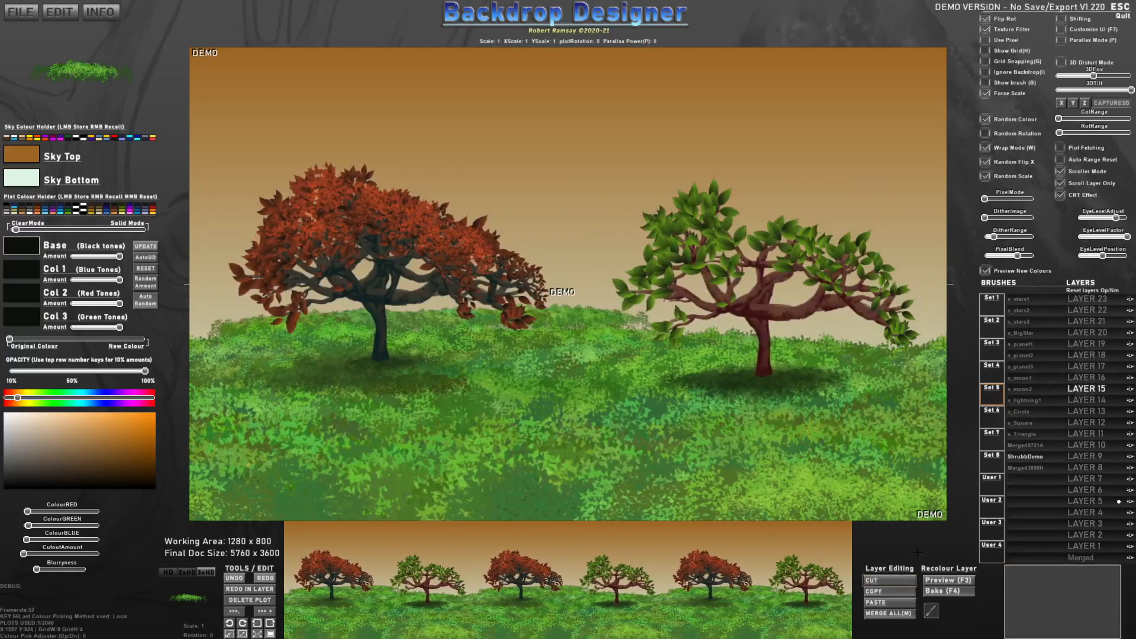
left_click(898, 602)
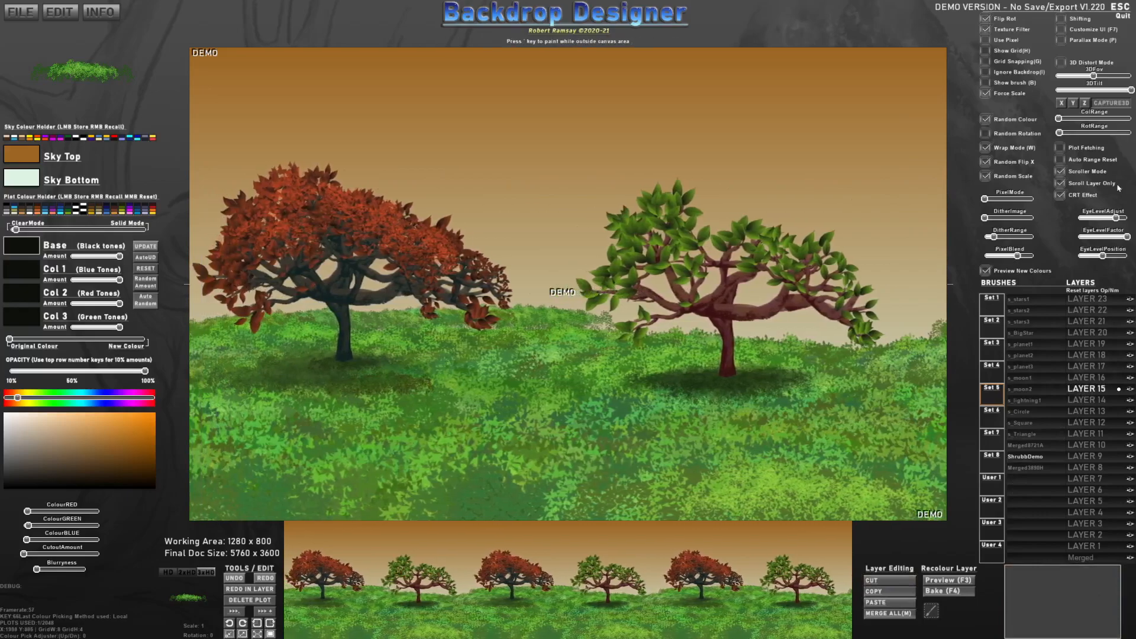
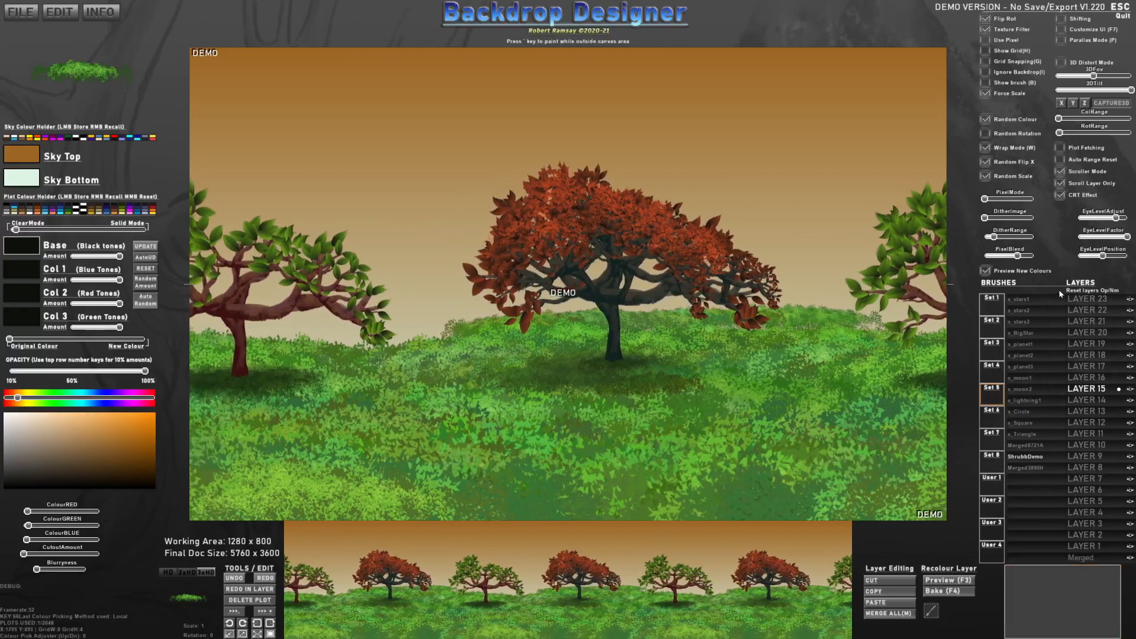
Start importing an image into a User 1 brush slot and browse to 2021, BRUSHES, CoreBrushPack on the SAM (F:) drive.
left_click(1021, 482)
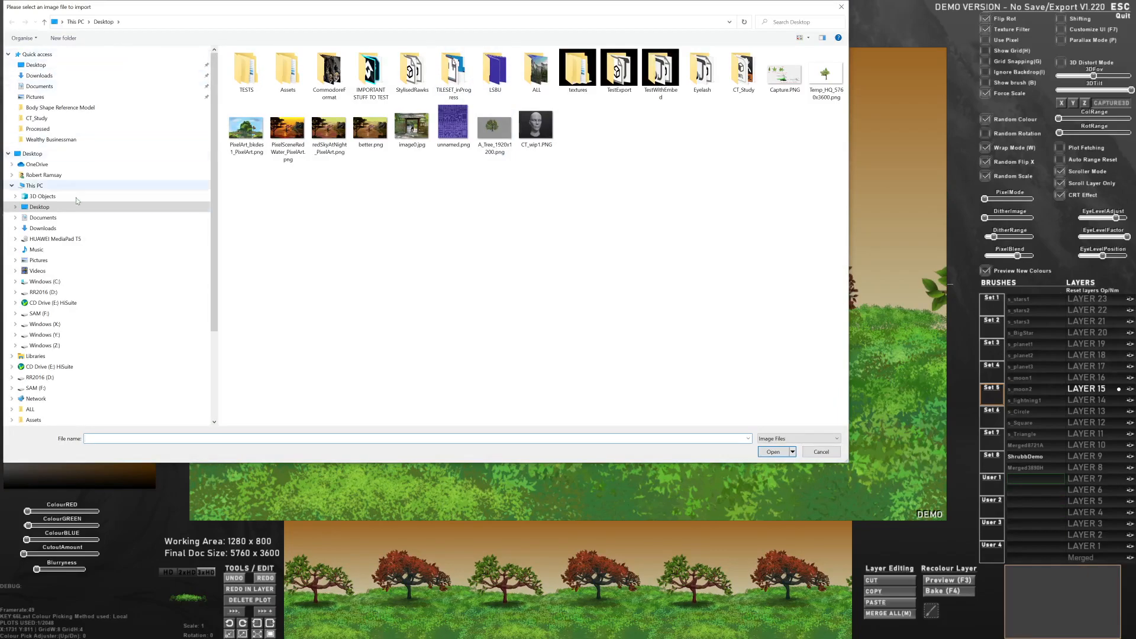
left_click(43, 291)
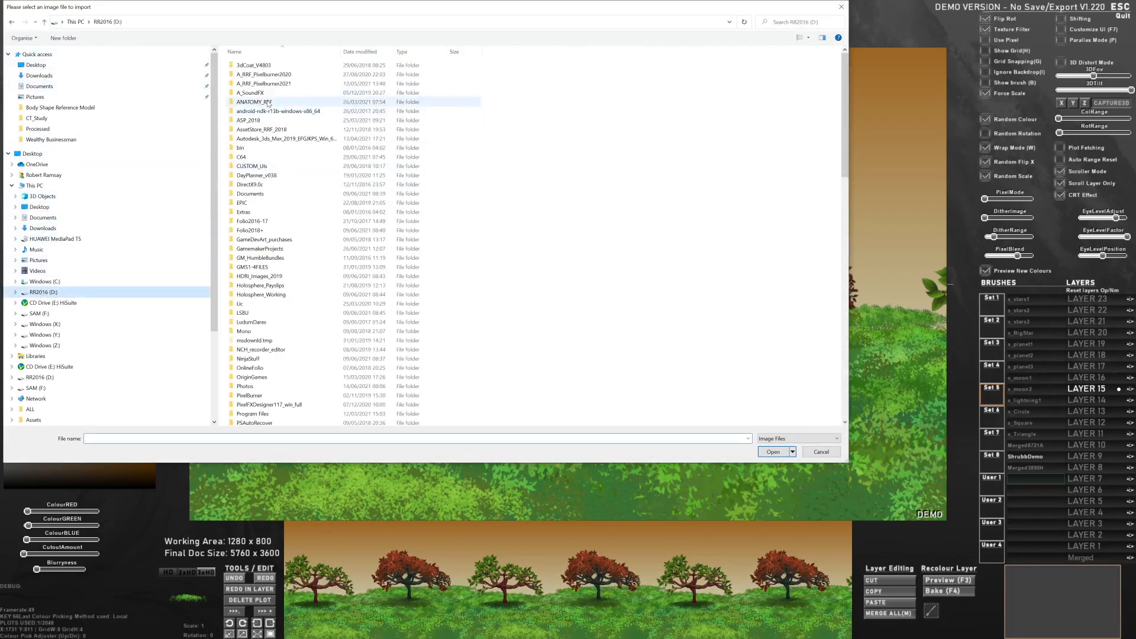
double_click(263, 83)
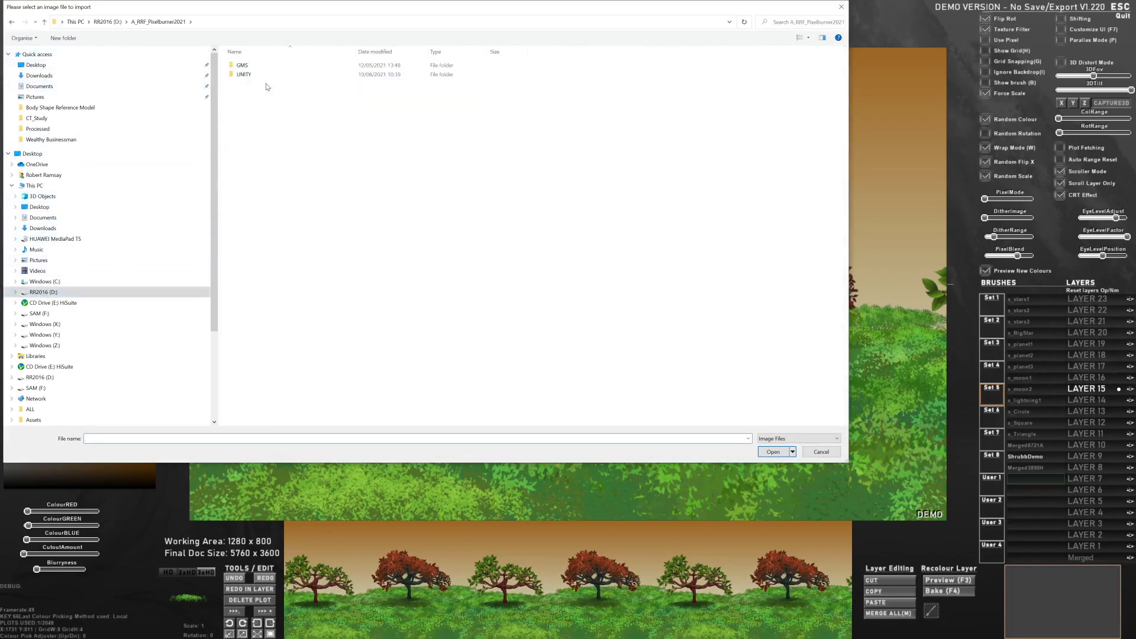
left_click(55, 314)
double_click(245, 102)
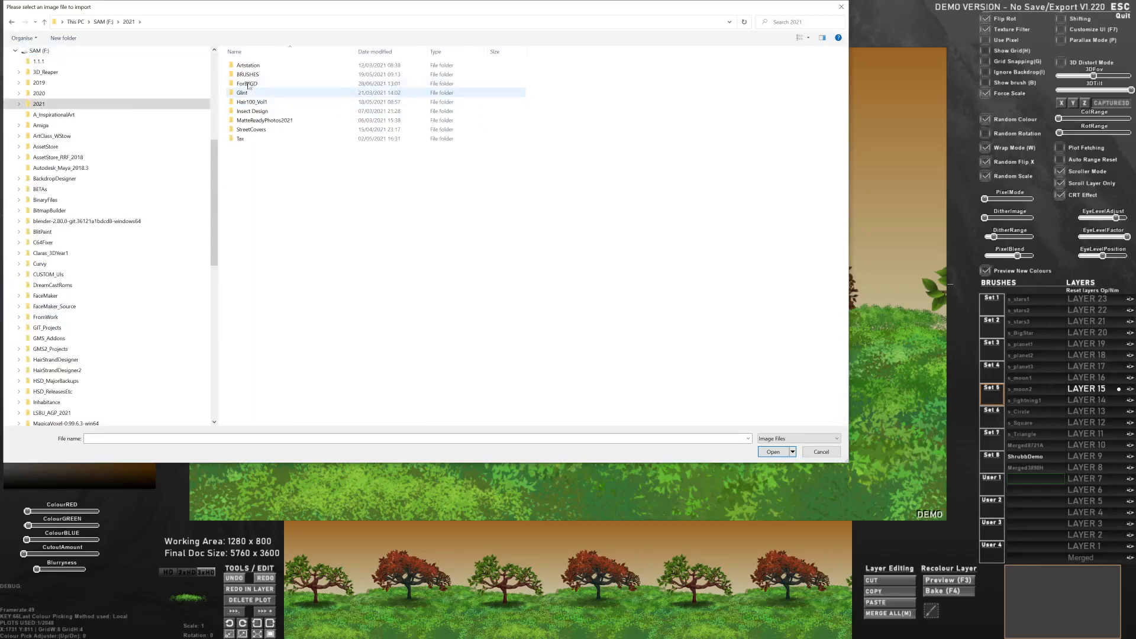
double_click(248, 75)
left_click(253, 76)
double_click(253, 75)
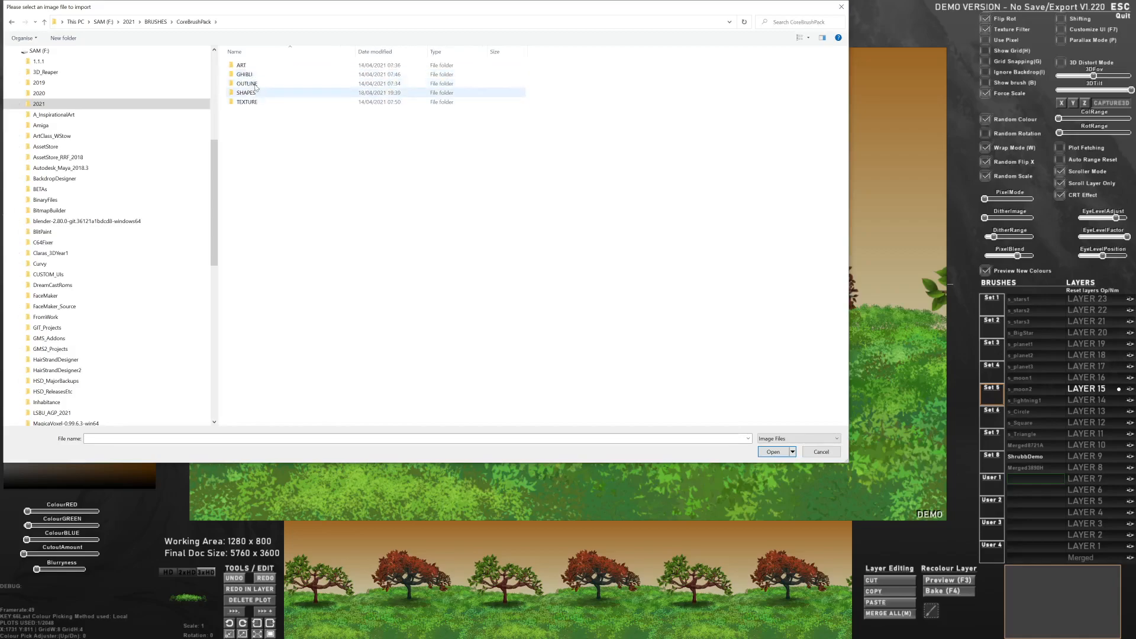
Browse the brush images in CoreBrushPack's ART, GHIBLI FlyawayLeaves and SHAPES Curves folders, returning to BRUSHES.
left_click(249, 69)
double_click(249, 71)
left_click(199, 27)
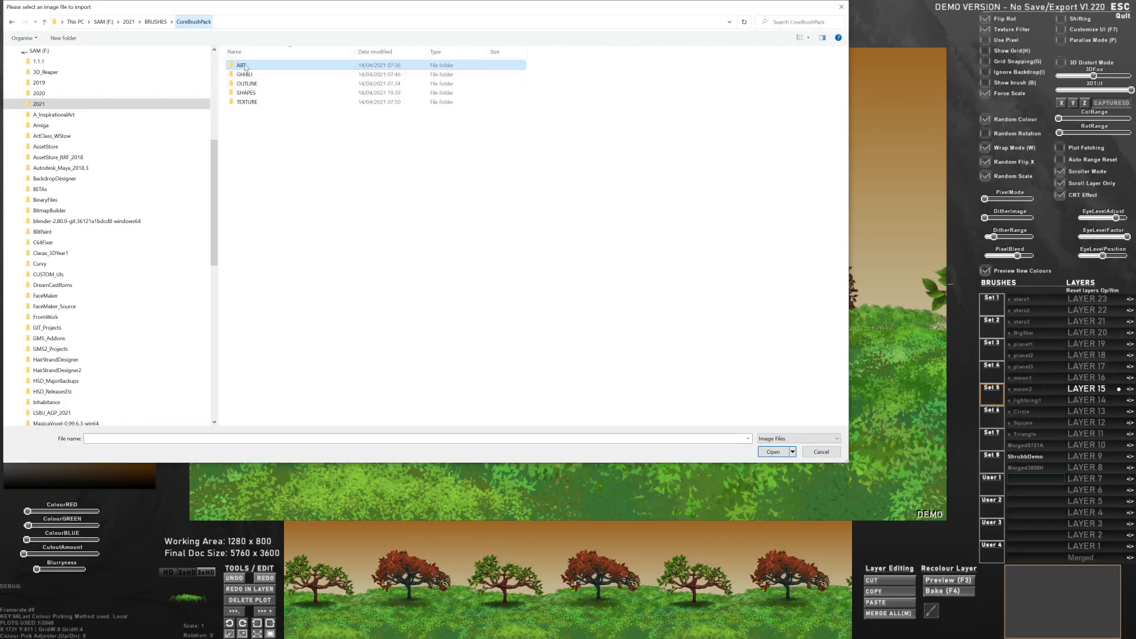
double_click(246, 75)
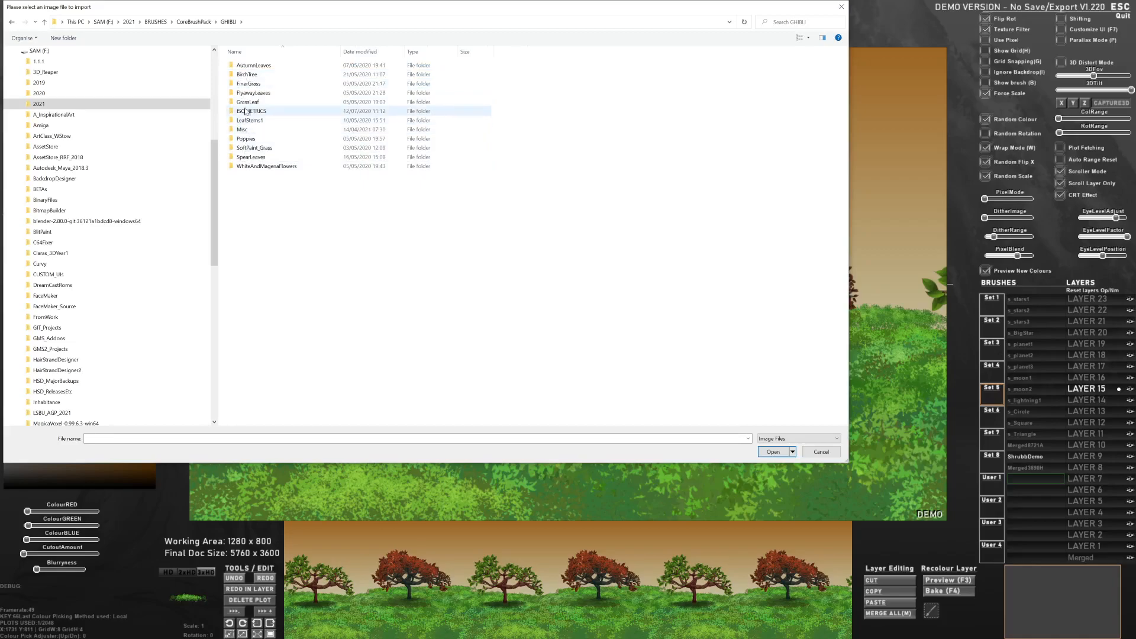
double_click(254, 93)
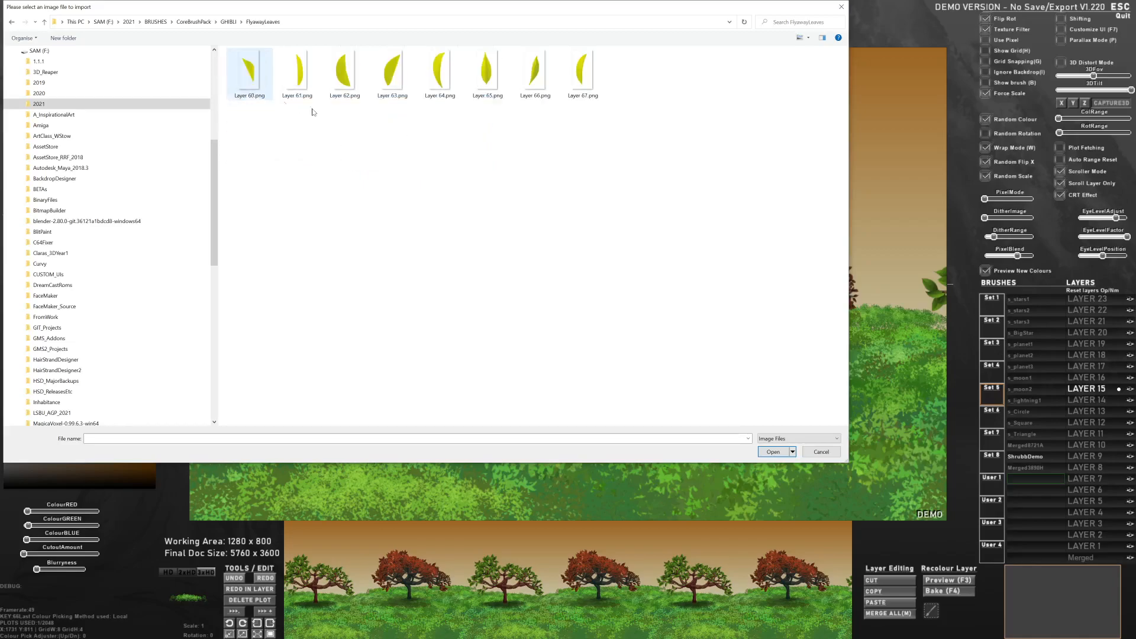
left_click(230, 21)
left_click(193, 22)
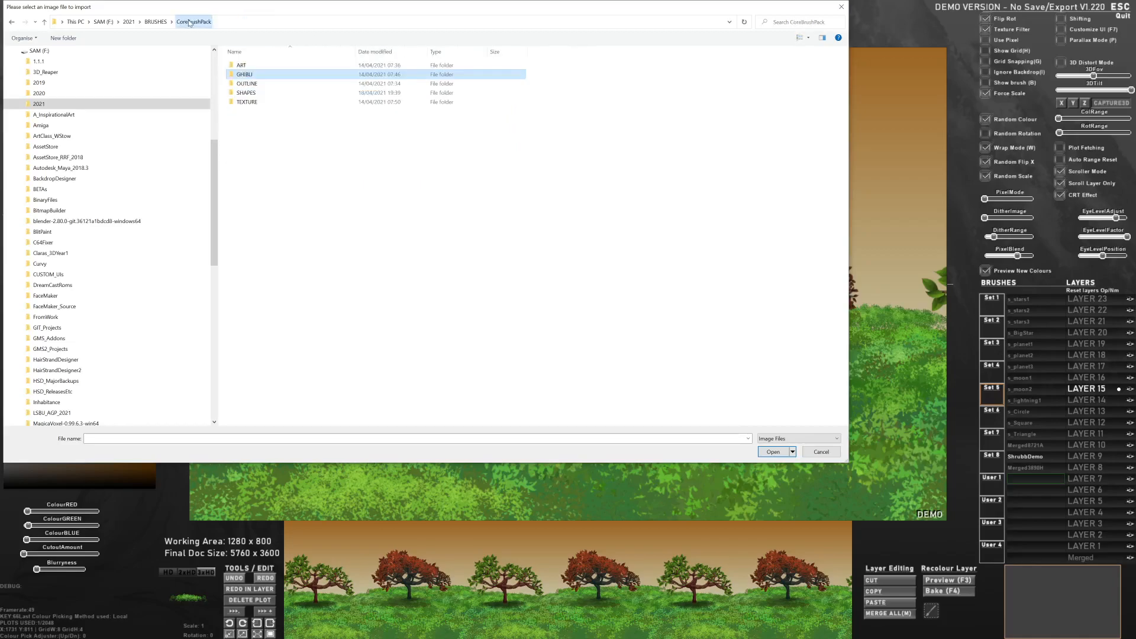
double_click(254, 92)
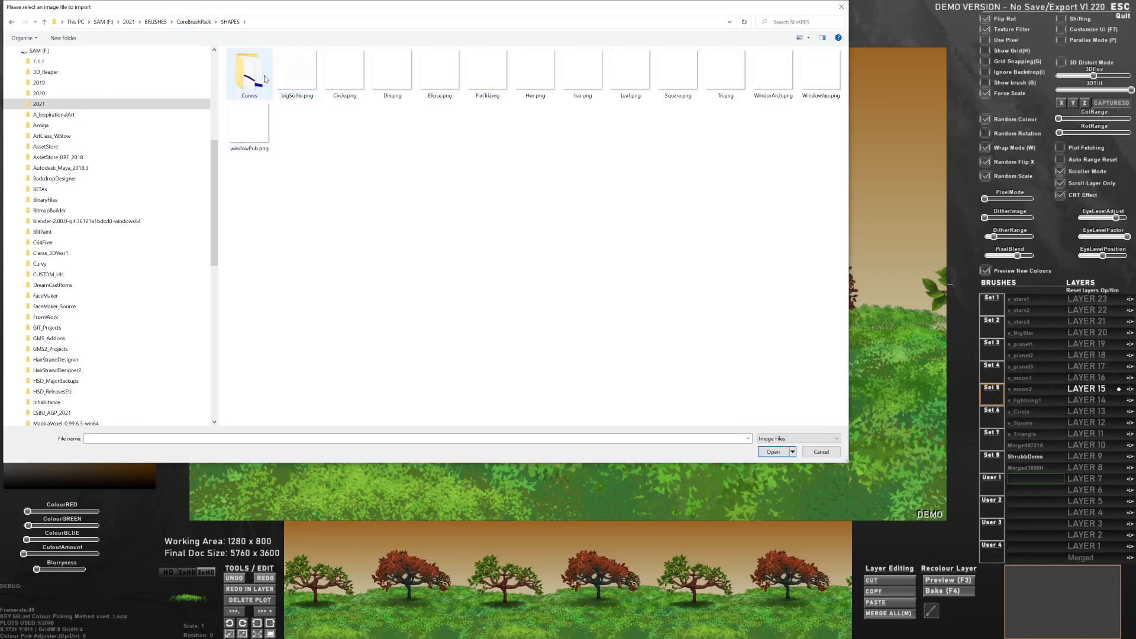
double_click(264, 78)
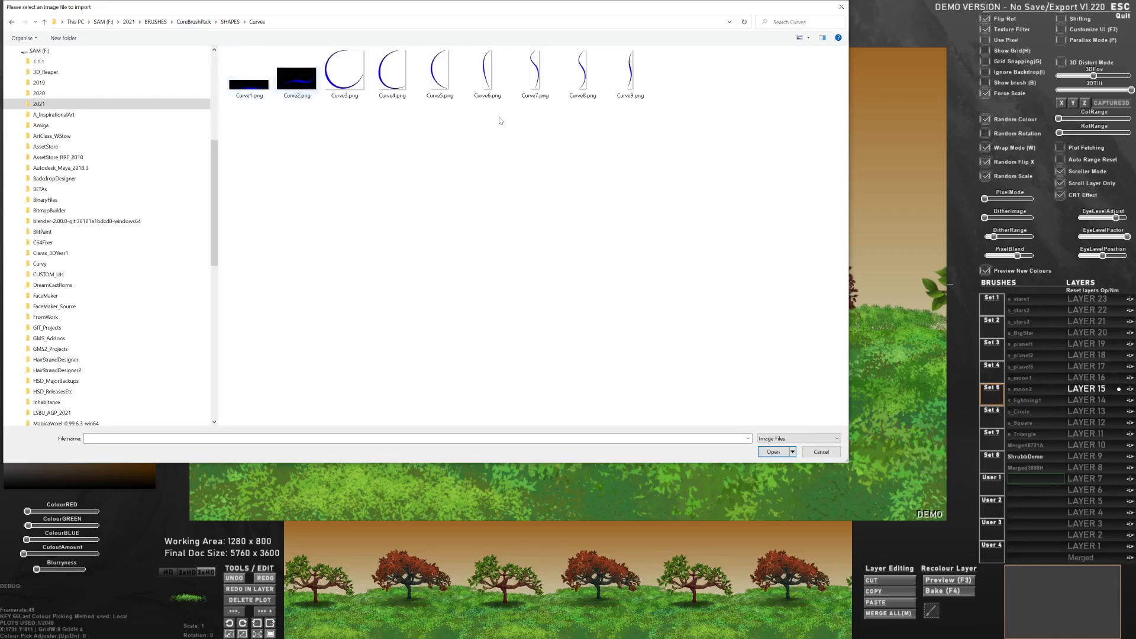
left_click(230, 22)
left_click(193, 21)
left_click(155, 21)
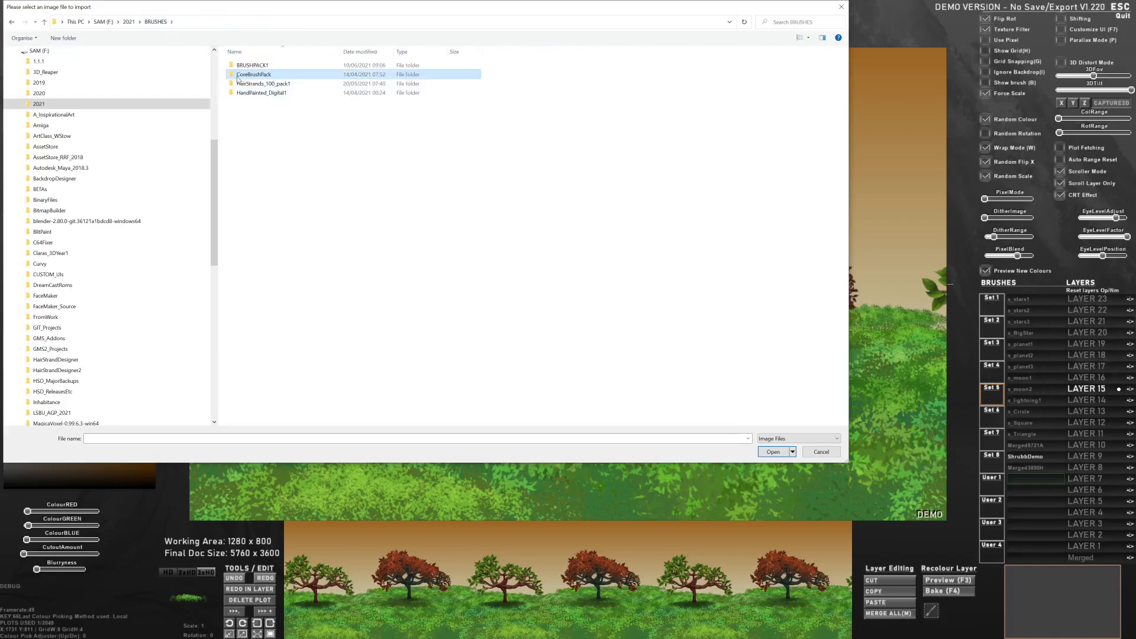
Look into the OilBrushMarks folder of BRUSHPACK1 and the ForBKGD folder in 2021, returning to 2021.
double_click(253, 66)
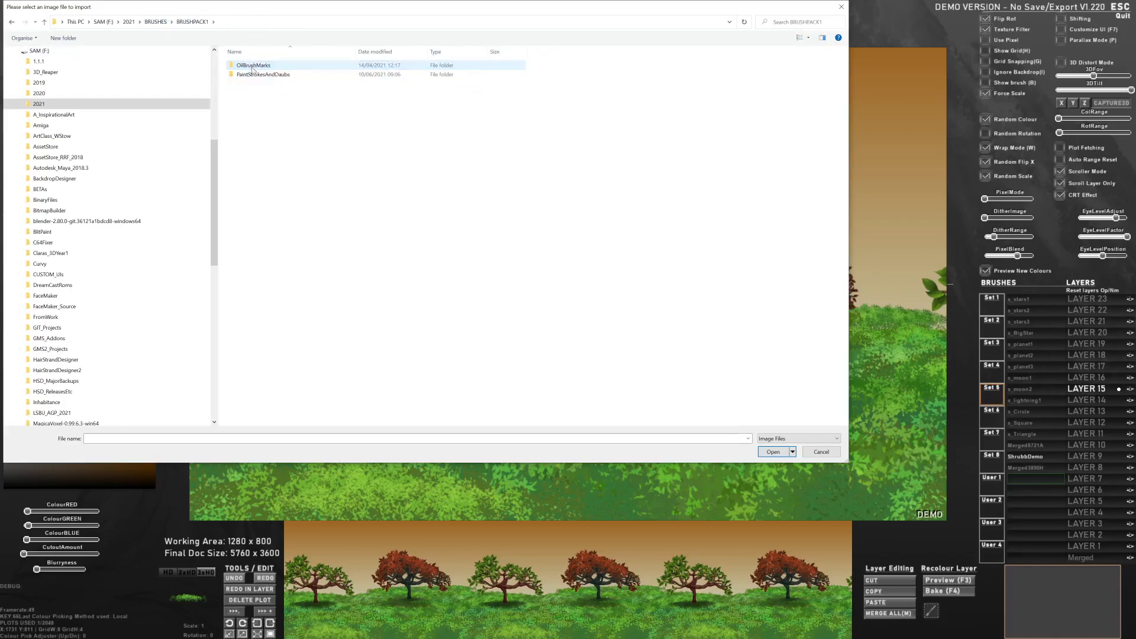
double_click(253, 66)
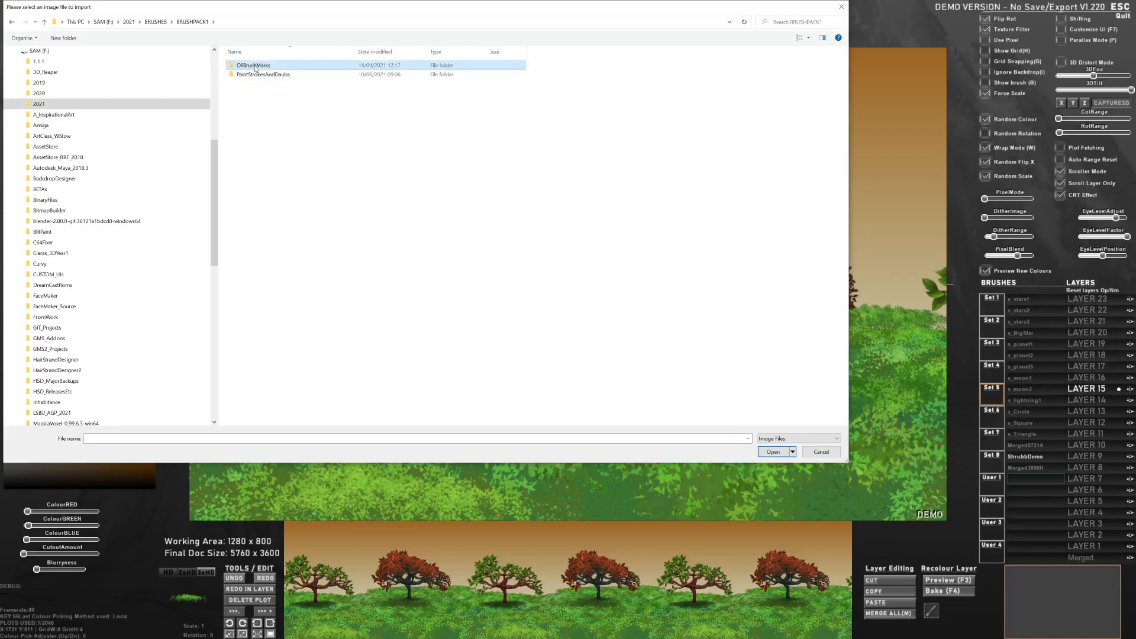
left_click(202, 23)
left_click(157, 22)
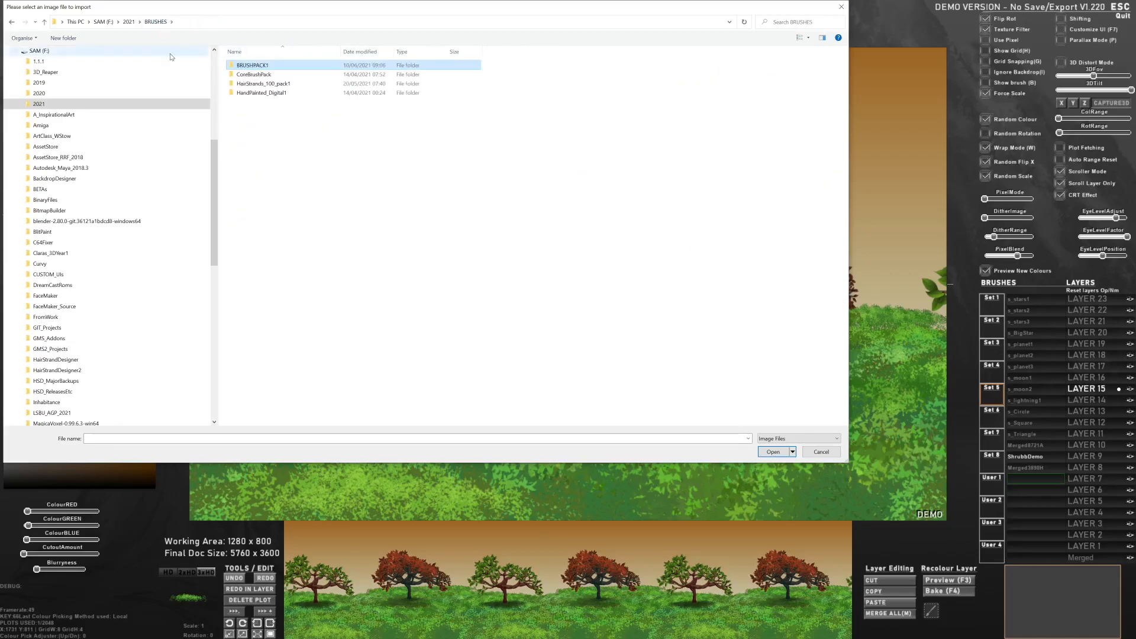
left_click(131, 25)
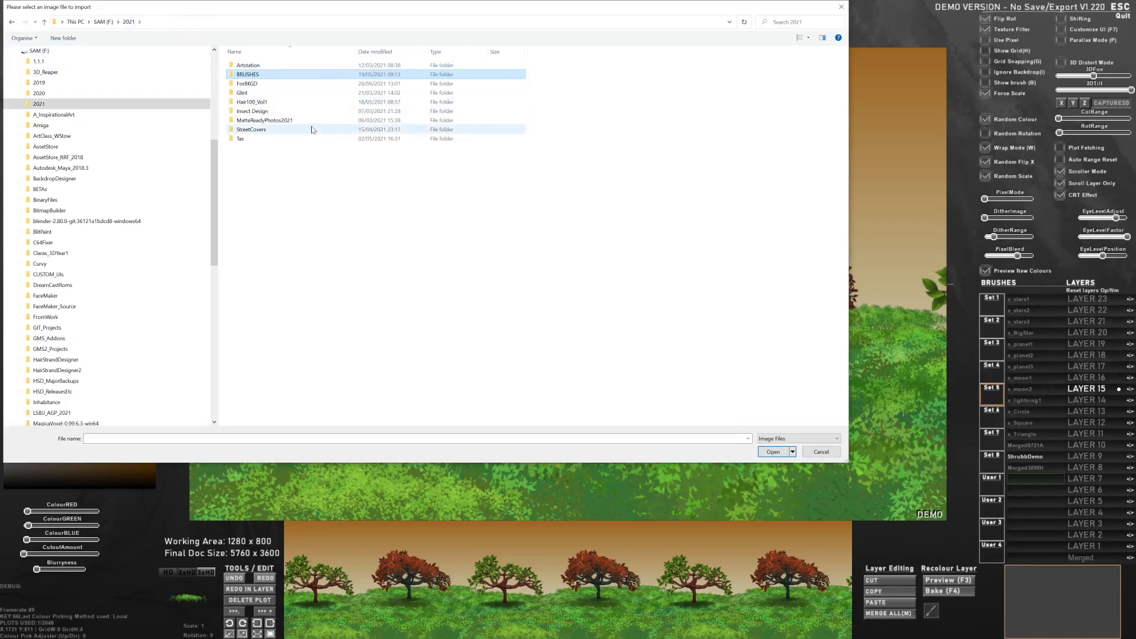
double_click(258, 92)
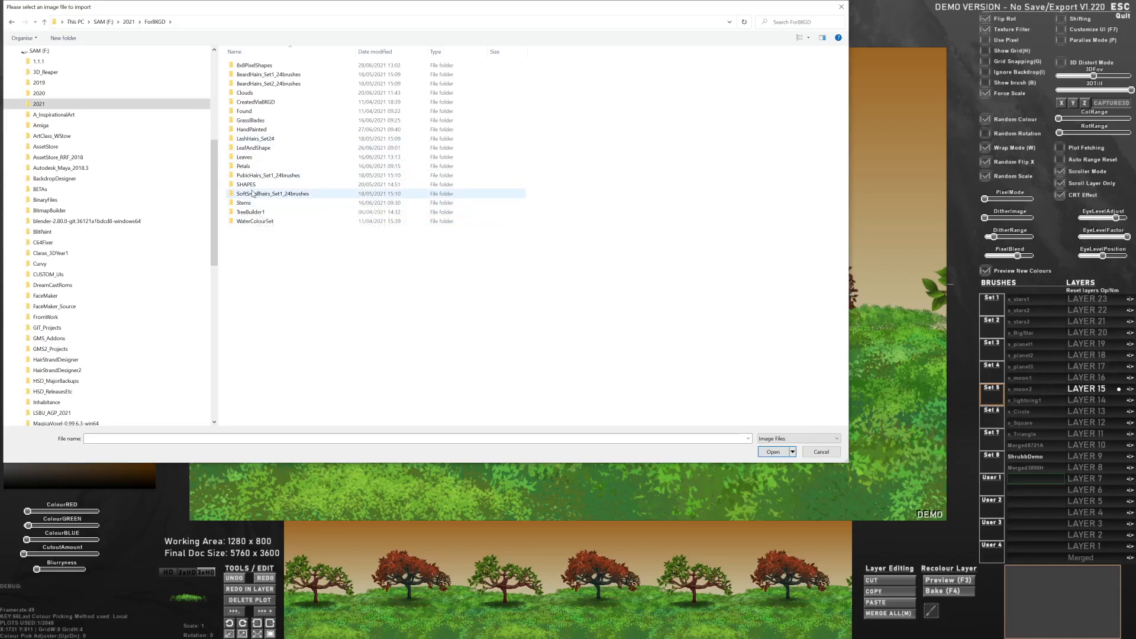
left_click(129, 23)
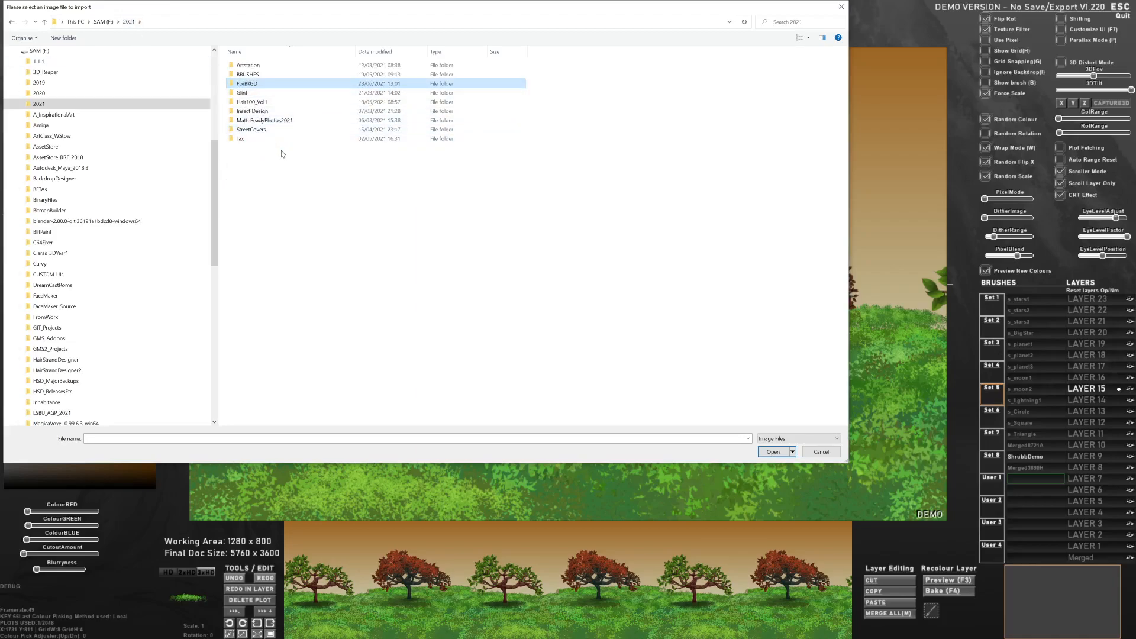
Examine the PaintStrokesAndDaubs and OilBrushMarks images in BRUSHPACK1 and the ART folder in CoreBrushPack, returning to BRUSHES.
double_click(253, 76)
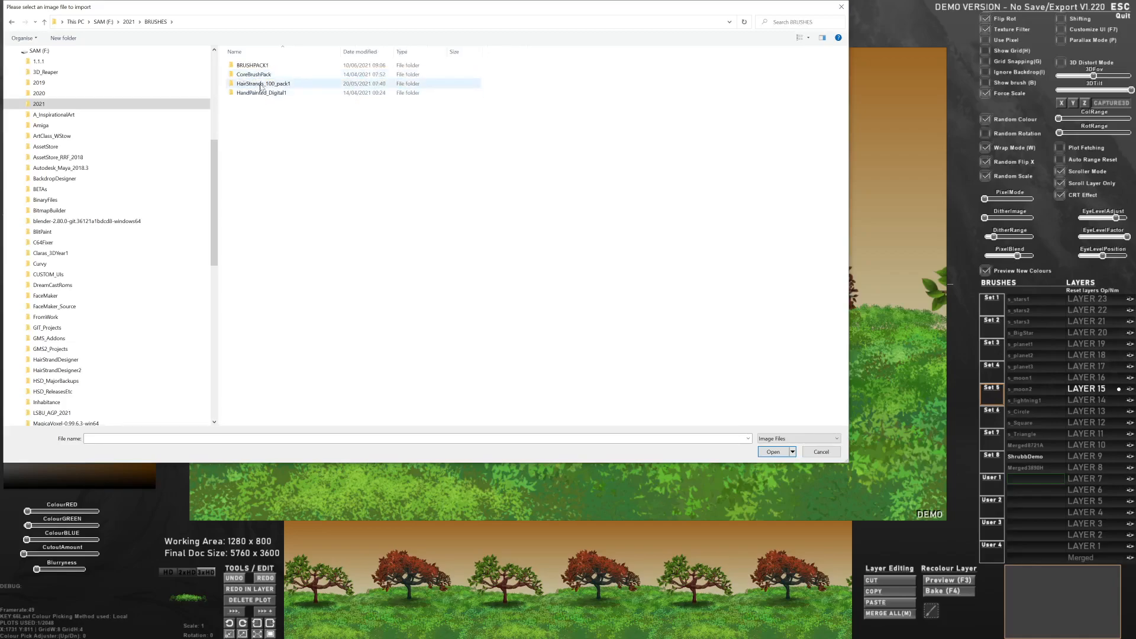
double_click(254, 66)
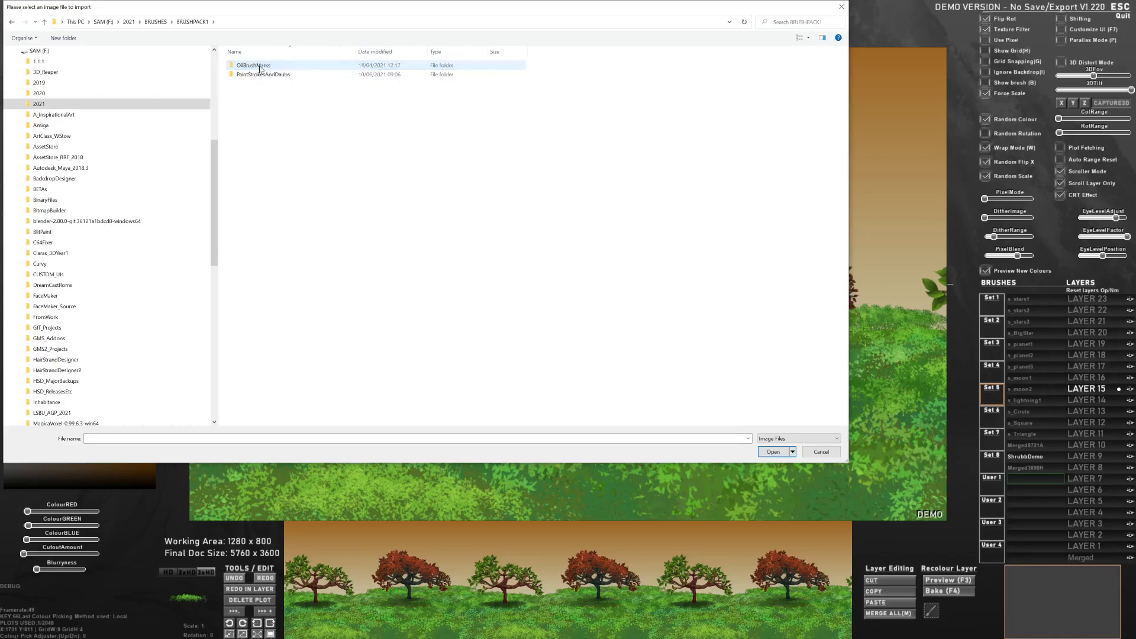
double_click(261, 75)
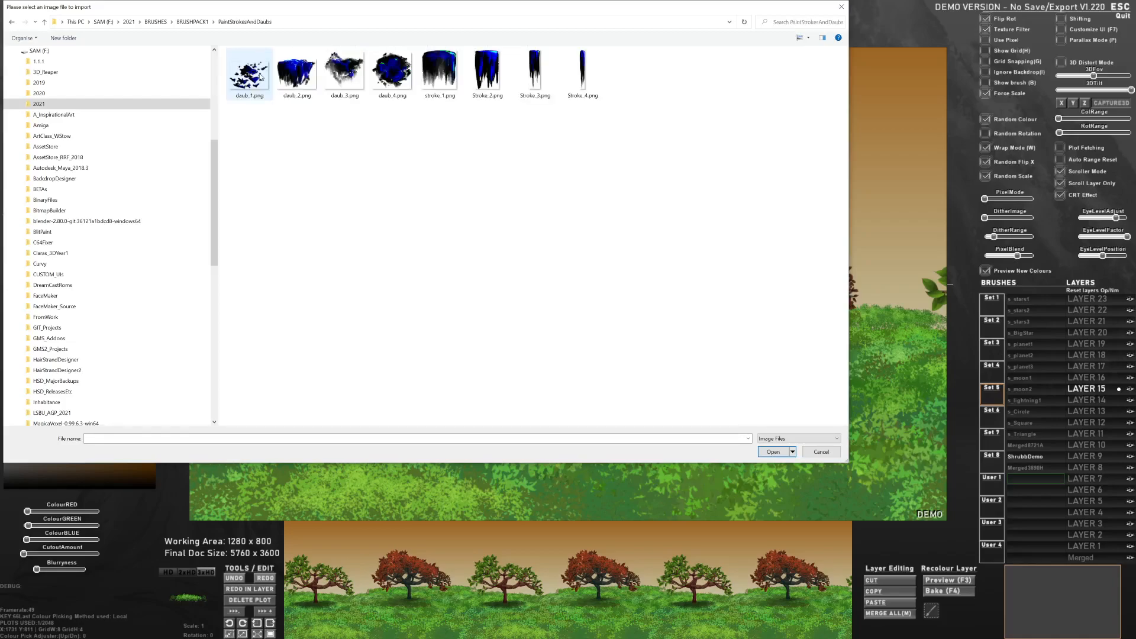
left_click(203, 22)
double_click(252, 64)
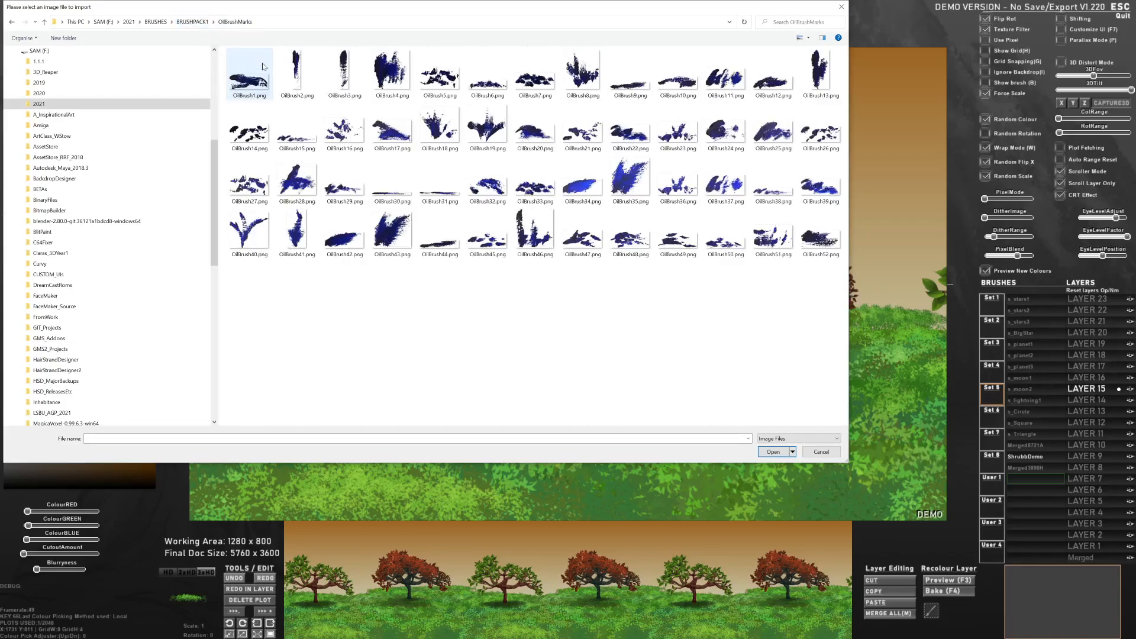
left_click(190, 23)
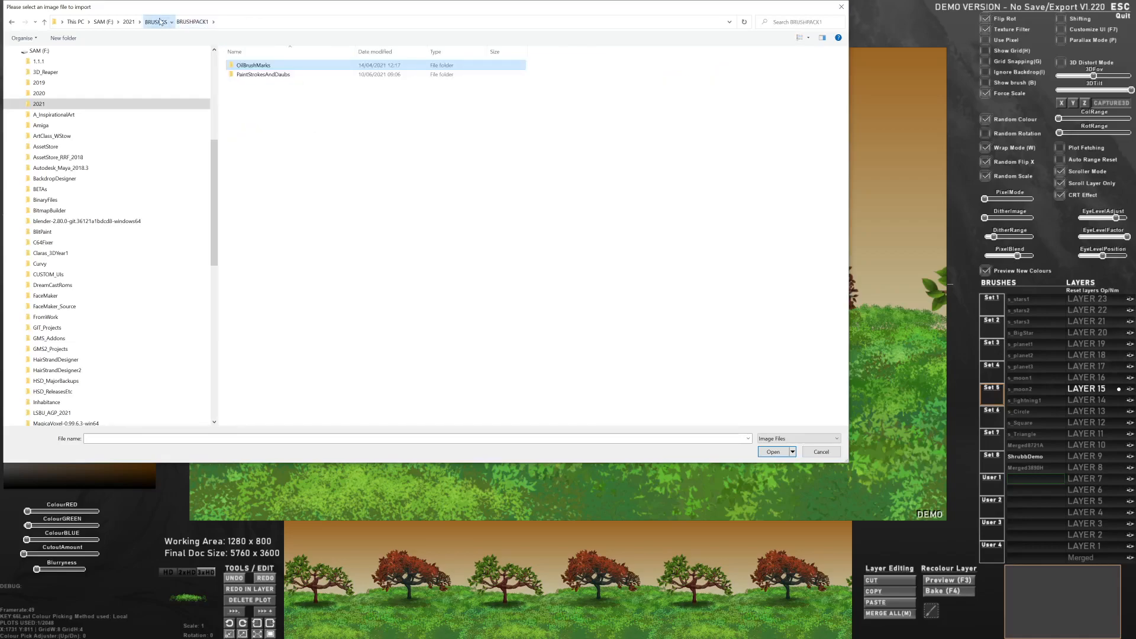
left_click(160, 22)
double_click(261, 74)
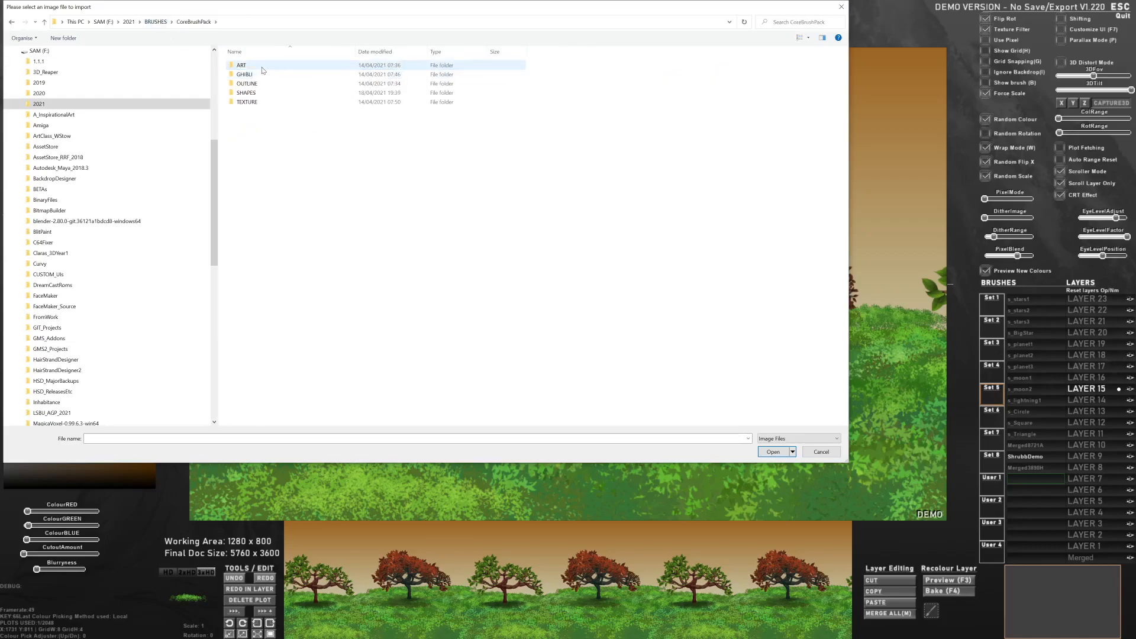
left_click(253, 70)
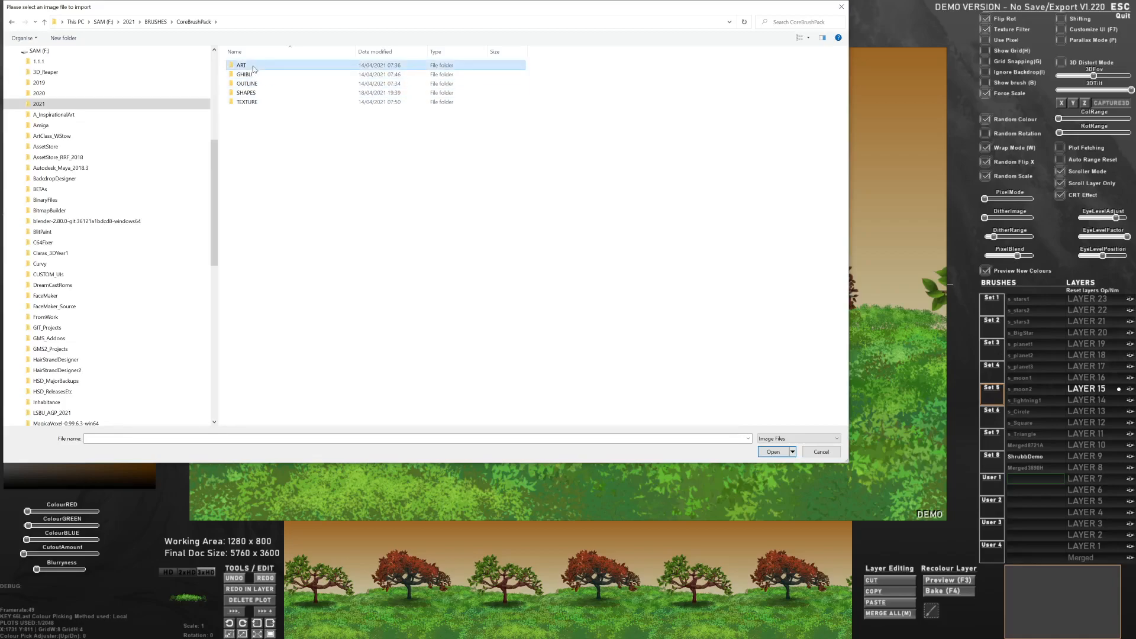
double_click(253, 69)
left_click(173, 24)
left_click(165, 21)
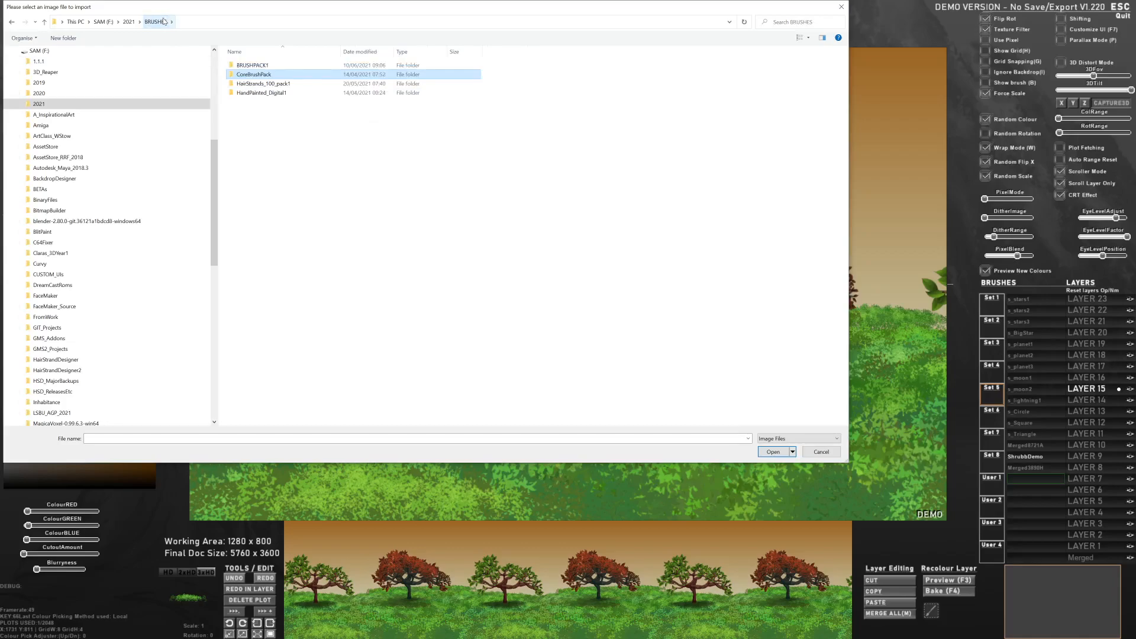
Import HPD_Tuft1.png from the HandPainted_Digital1 folder as a User 1 brush and make Layer 7 active with Scroller Mode off.
double_click(264, 93)
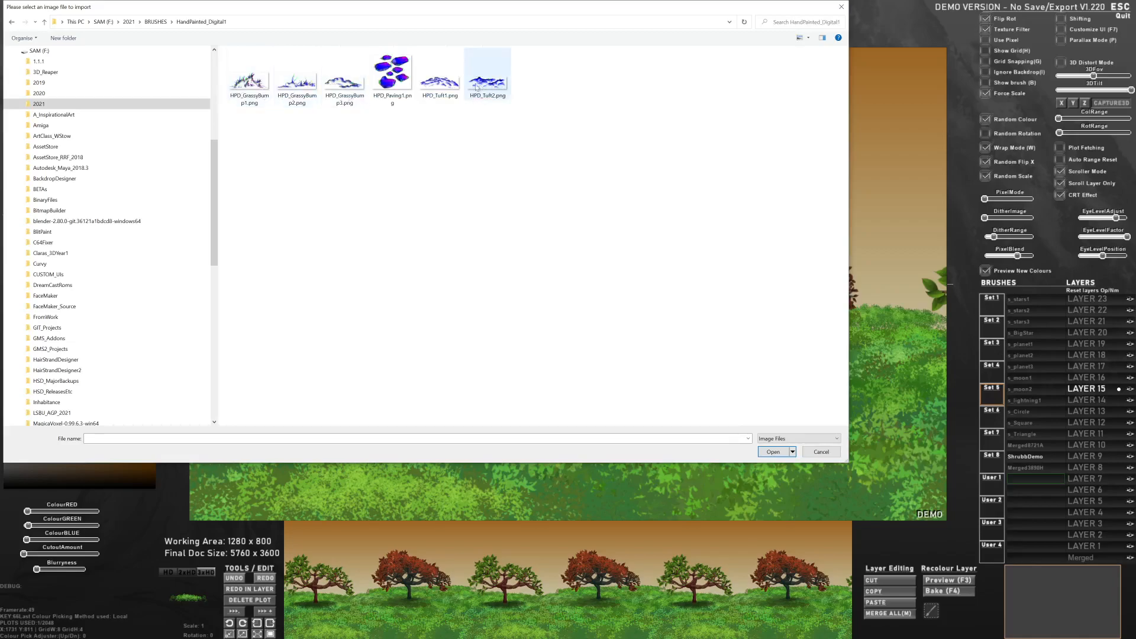
left_click(443, 86)
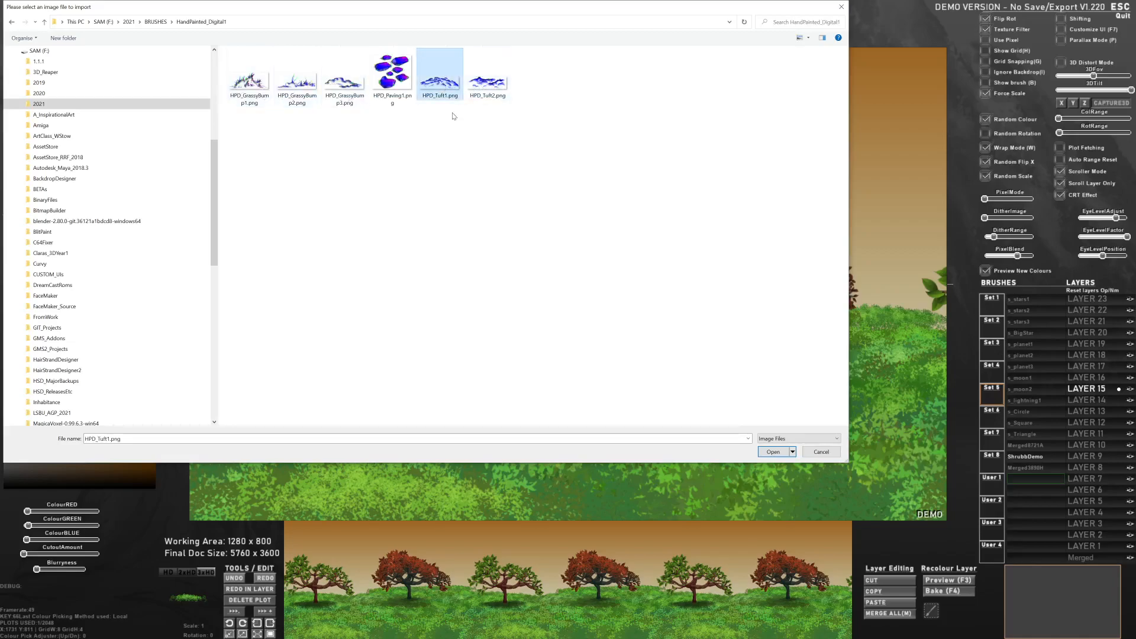
double_click(432, 87)
left_click(613, 339)
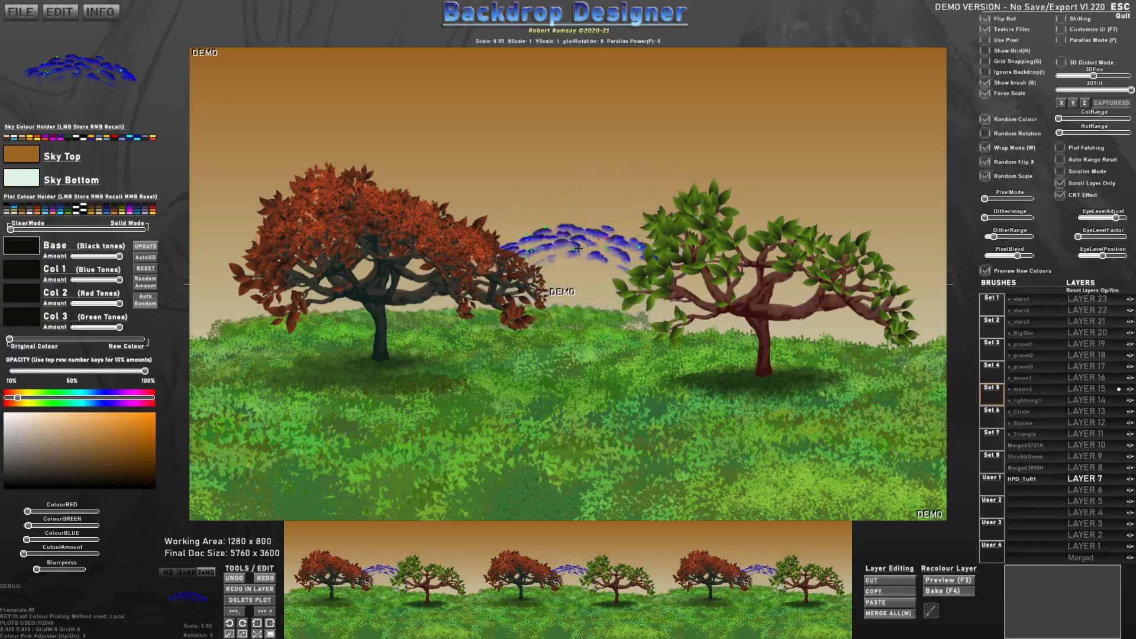
Enlarge the tuft brush to a scale of about 1.20 and try a stamp in the sky, undoing it.
scroll(561, 168, "up", 5)
scroll(553, 148, "up", 3)
left_click(553, 135)
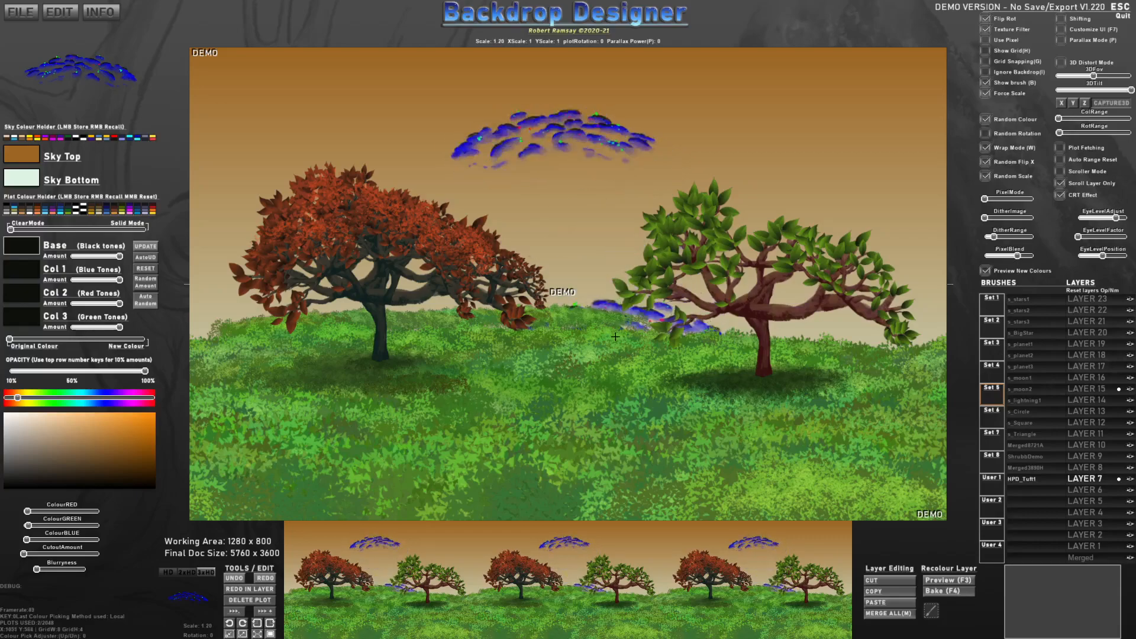
key("ctrl+z")
Turn off Random Colour, Random Flip X and Random Scale, and stamp one tuft in the sky between the trees.
left_click(985, 176)
left_click(985, 119)
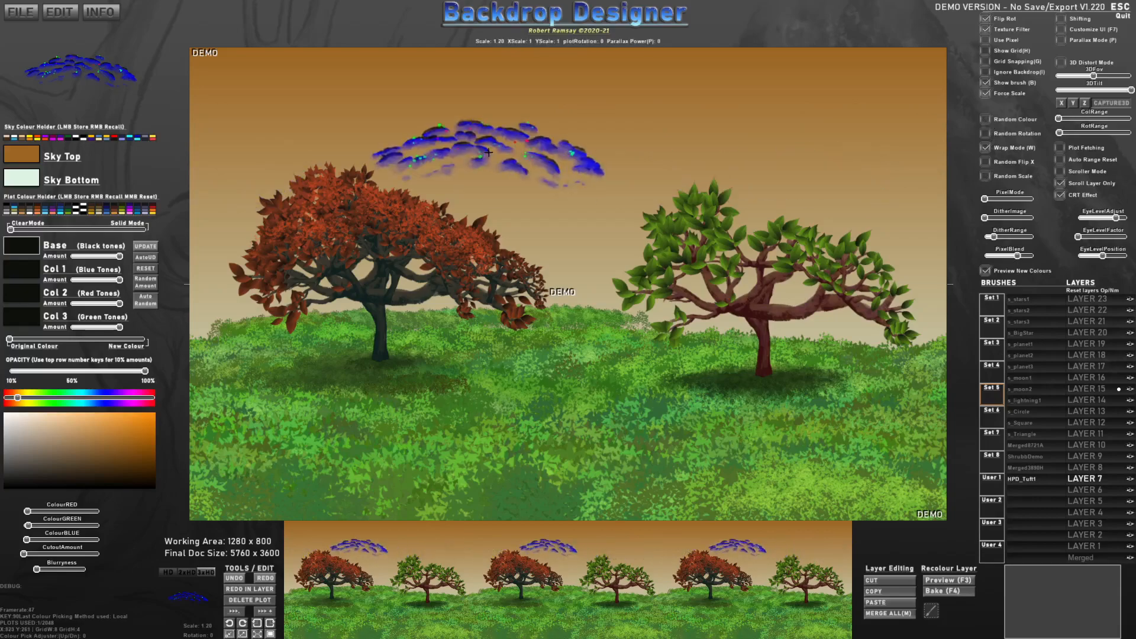
left_click(575, 149)
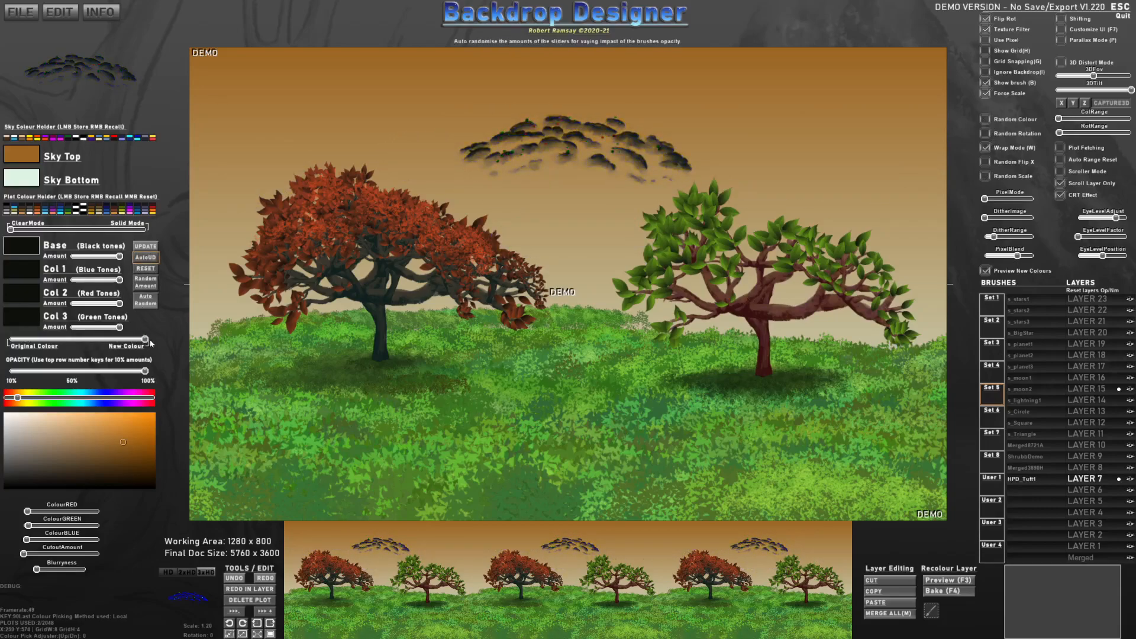
Recolour the tuft brush fully with a stored brown palette, adjusting Col 3 to ochre brown and Col 1 to dark brown.
left_click(91, 210)
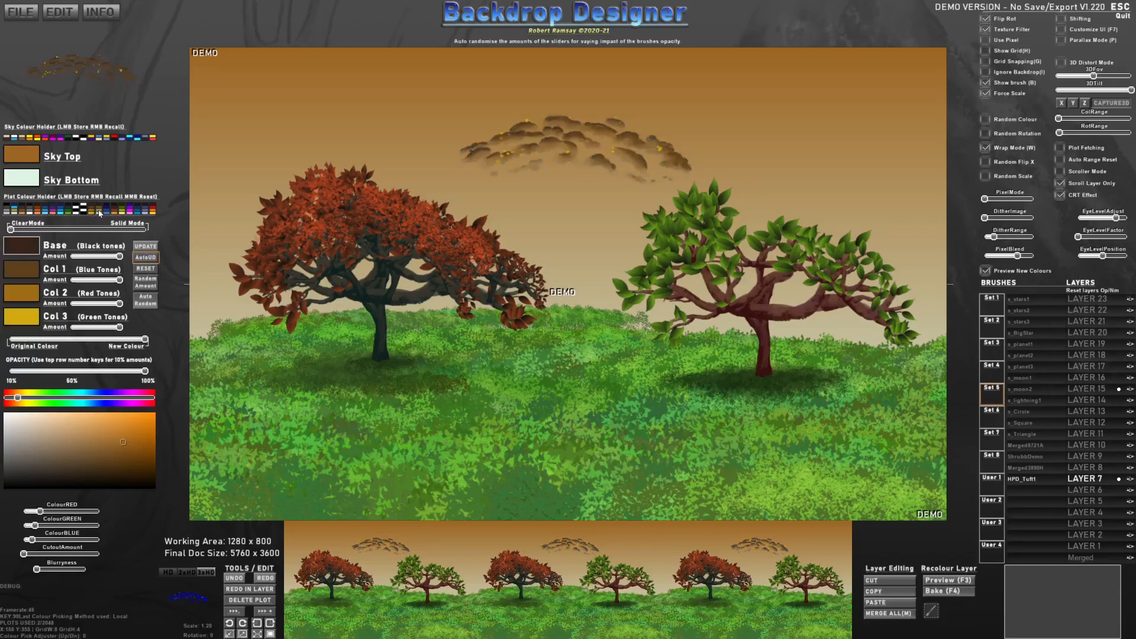
left_click(99, 211)
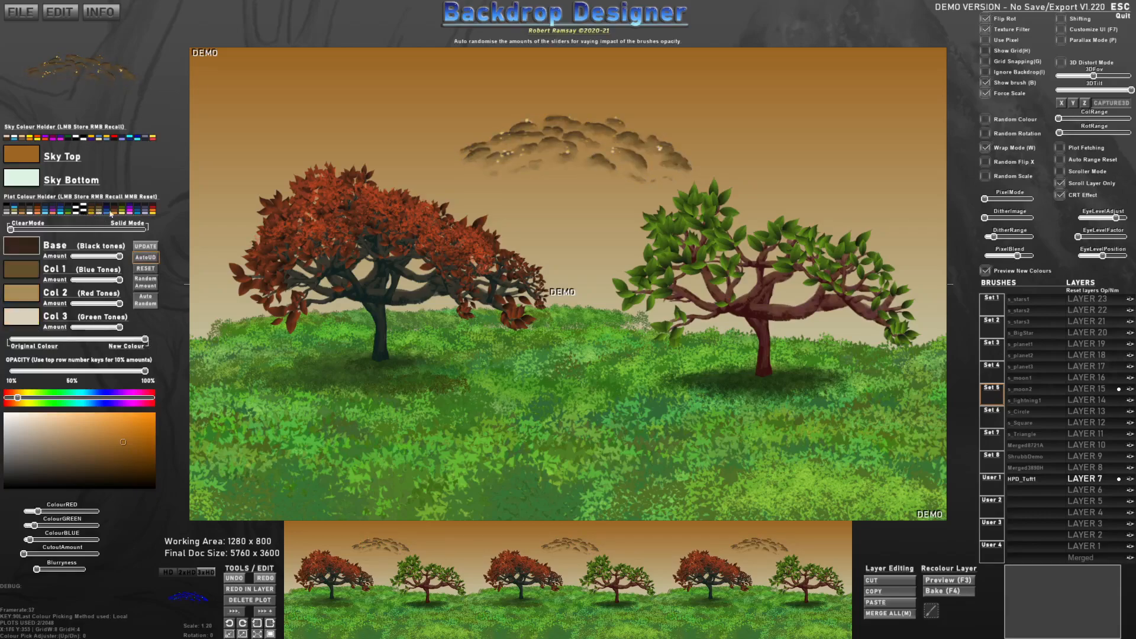
left_click(18, 324)
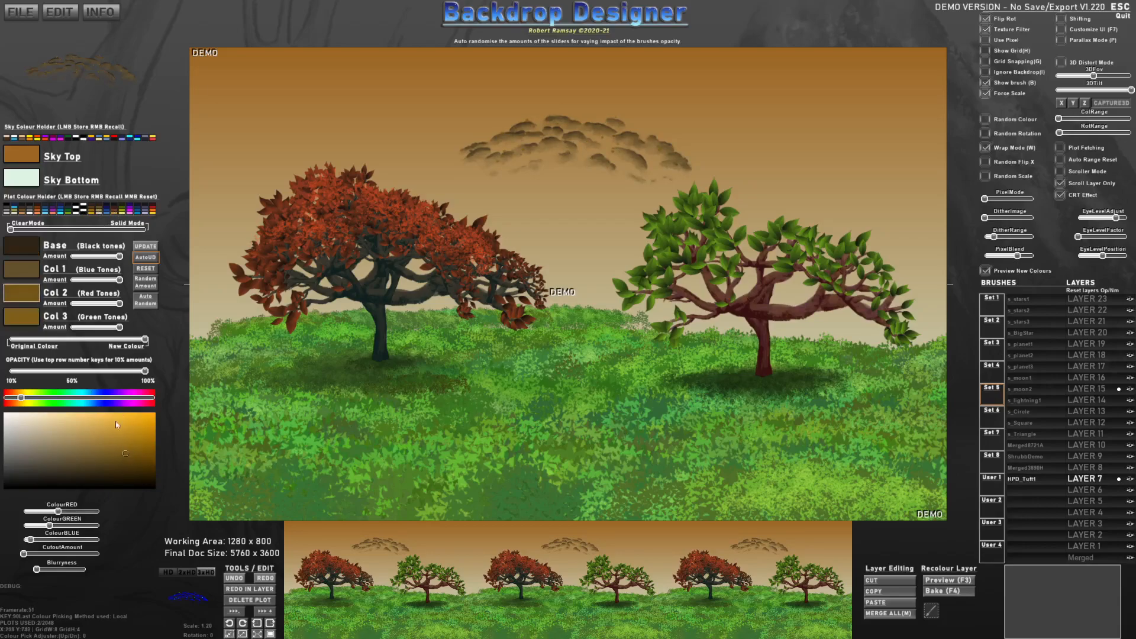
left_click(76, 473)
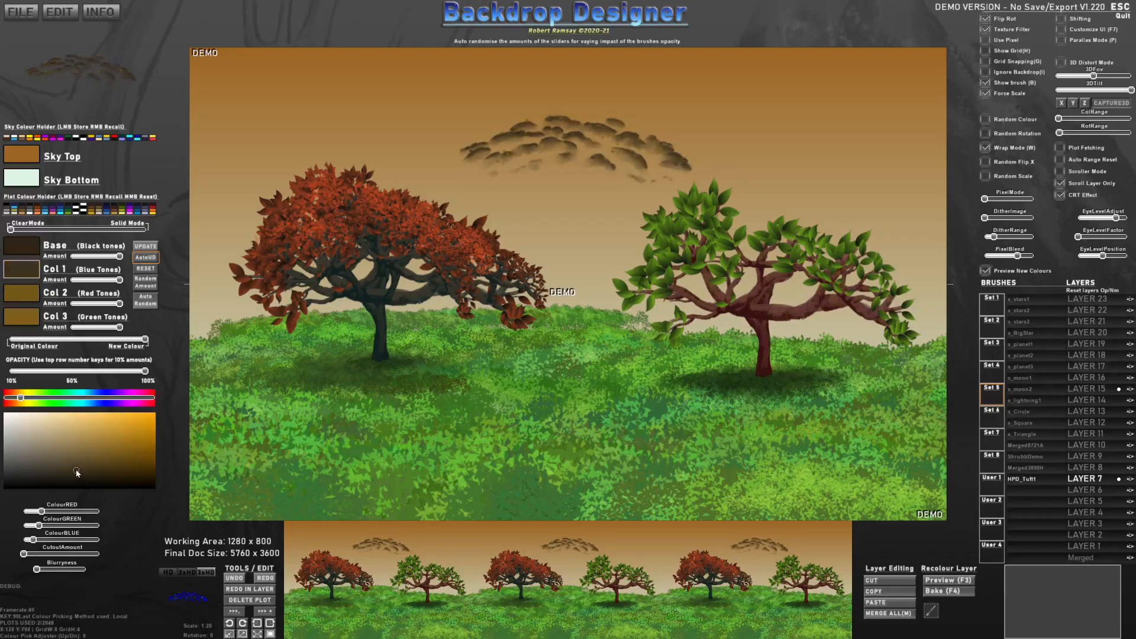
Paint a brown mound of overlapping tufts behind and between the two trees, using a smaller brush and reduced opacity.
mouse_move(577, 266)
left_mouse_down()
mouse_move(553, 223)
mouse_move(572, 183)
mouse_move(624, 177)
mouse_move(571, 177)
mouse_move(541, 164)
mouse_move(551, 156)
mouse_move(563, 183)
mouse_move(575, 167)
mouse_move(467, 203)
mouse_move(539, 189)
mouse_move(586, 185)
left_mouse_up()
scroll(624, 177, "down", 3)
mouse_move(646, 204)
left_mouse_down()
mouse_move(680, 219)
mouse_move(580, 210)
mouse_move(451, 224)
mouse_move(635, 235)
mouse_move(685, 258)
mouse_move(626, 248)
mouse_move(595, 226)
mouse_move(394, 261)
mouse_move(535, 247)
mouse_move(576, 252)
mouse_move(533, 255)
mouse_move(587, 270)
mouse_move(709, 269)
left_mouse_up()
left_click_drag(600, 265, 473, 261)
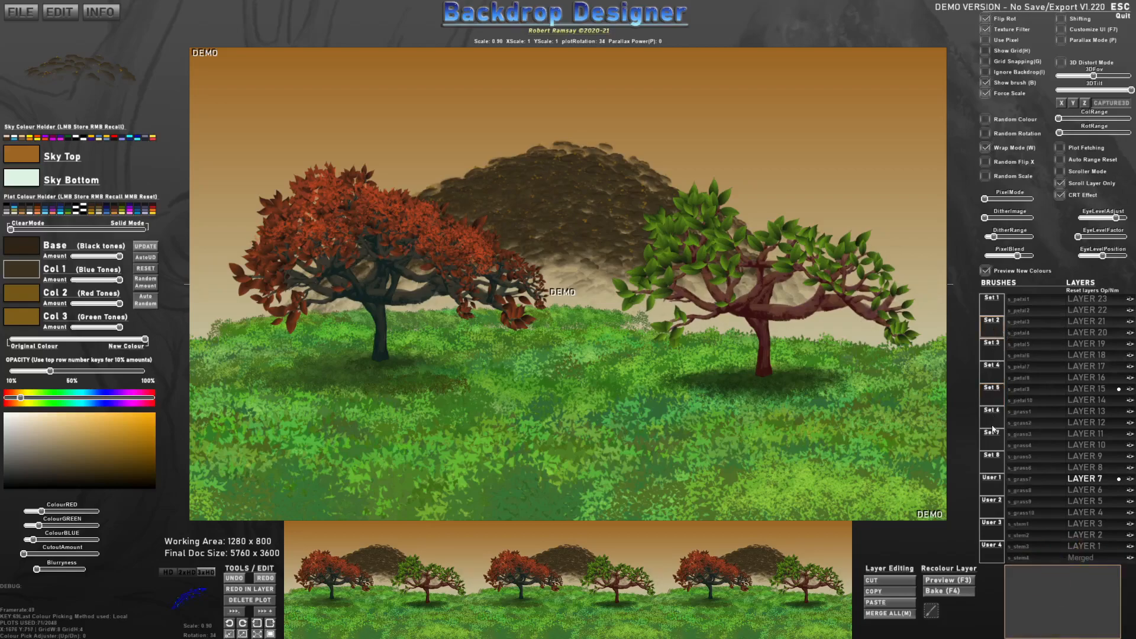
Look through the brush sets and choose the s_LeafAndShape2_2 brush from Set 7.
left_click(992, 373)
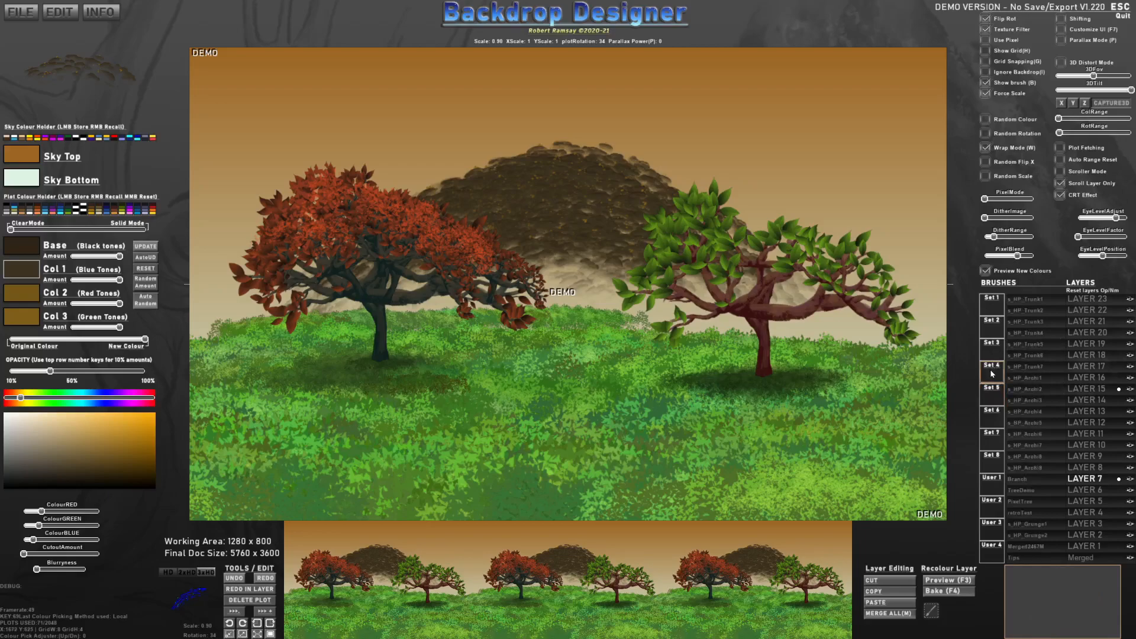
left_click(993, 442)
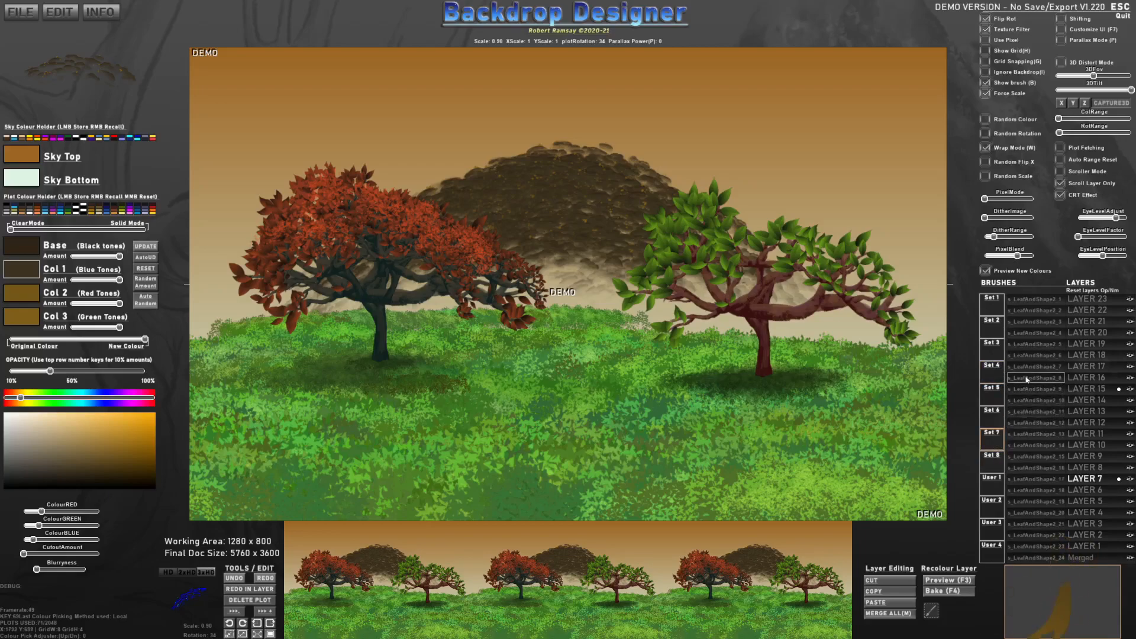
left_click(1035, 310)
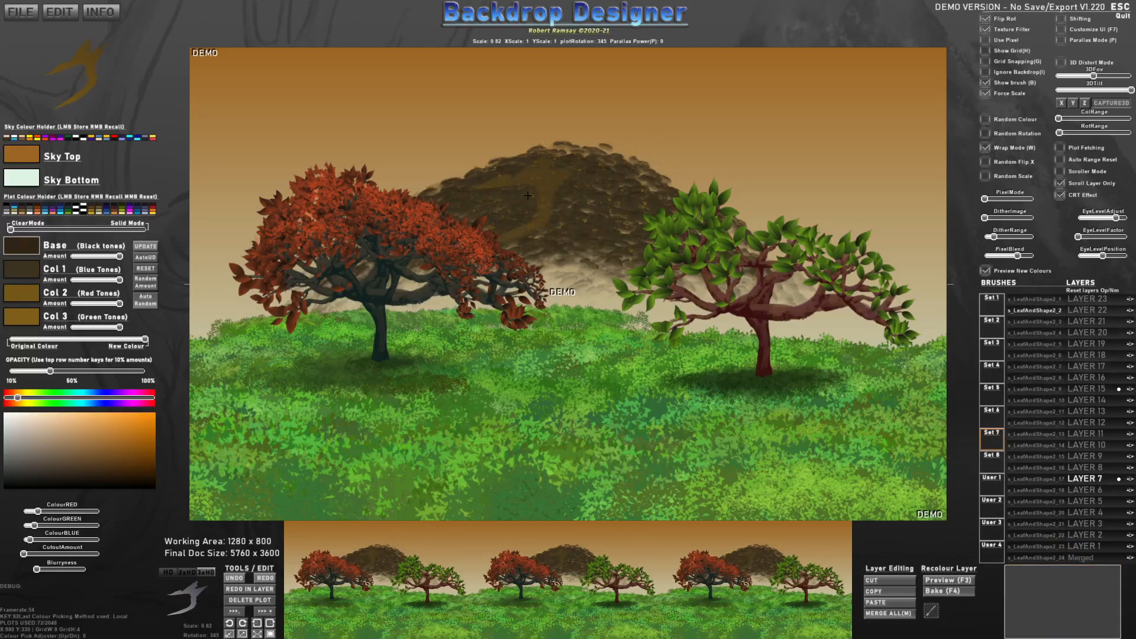
Stamp ochre ridge shapes over the hill with the s_LeafAndShape2_2 and s_LeafAndShape2_14 brushes, using higher opacity and varied rotation.
scroll(523, 200, "down", 1)
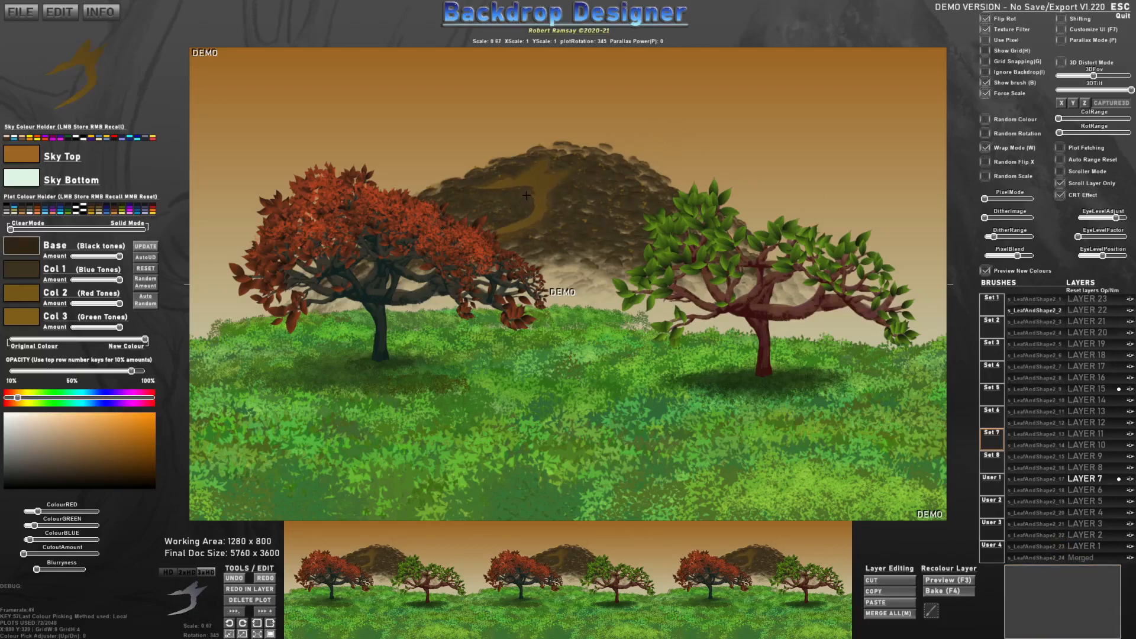
left_click(517, 194)
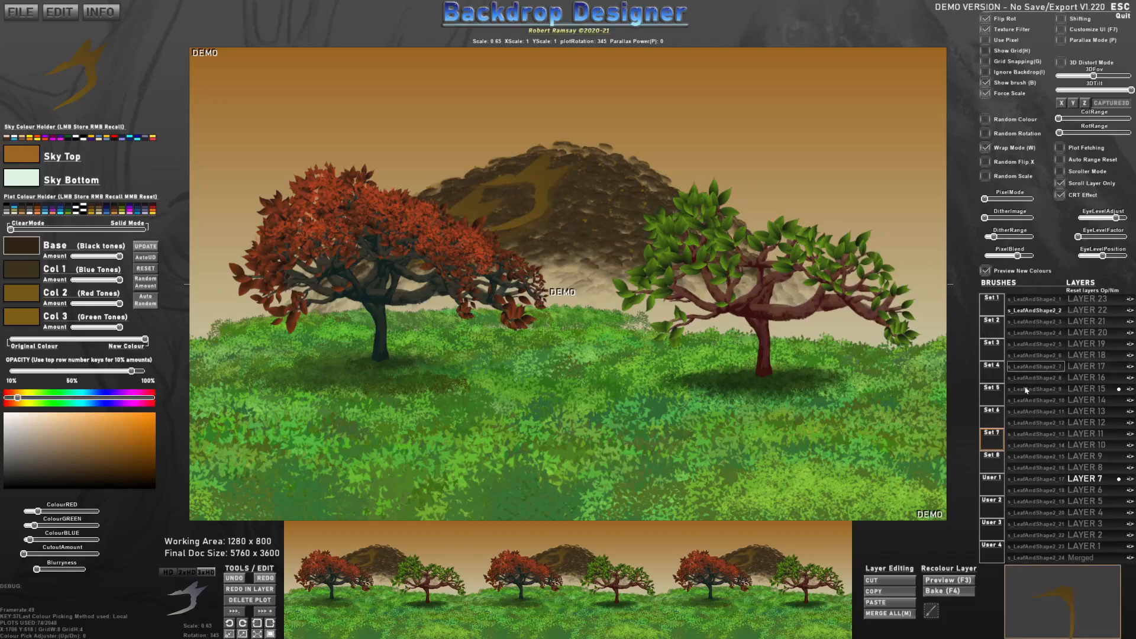
left_click(1061, 446)
key("t")
scroll(496, 237, "down", 2)
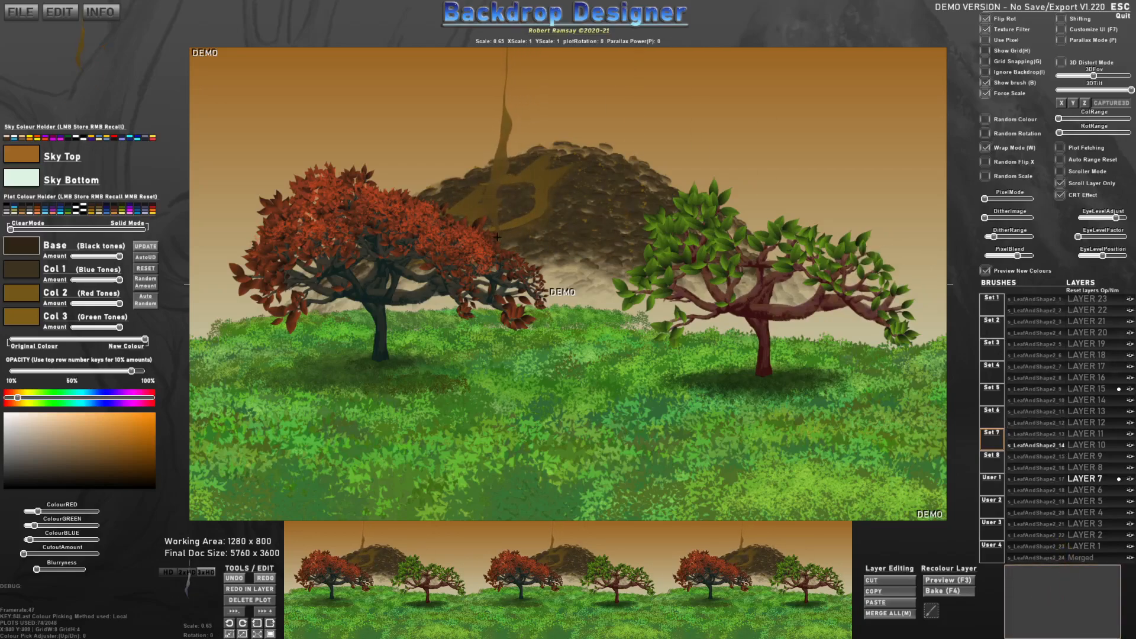
key("r")
scroll(390, 237, "down", 1)
key("e")
key("e")
left_click(496, 218)
key("e")
left_click(543, 220)
Add smaller ridge shapes to the hill's centre and summit with the s_LeafAndShape2_13 and s_LeafAndShape2_20 brushes at scale 0.27.
left_click(1034, 433)
scroll(501, 231, "down", 3)
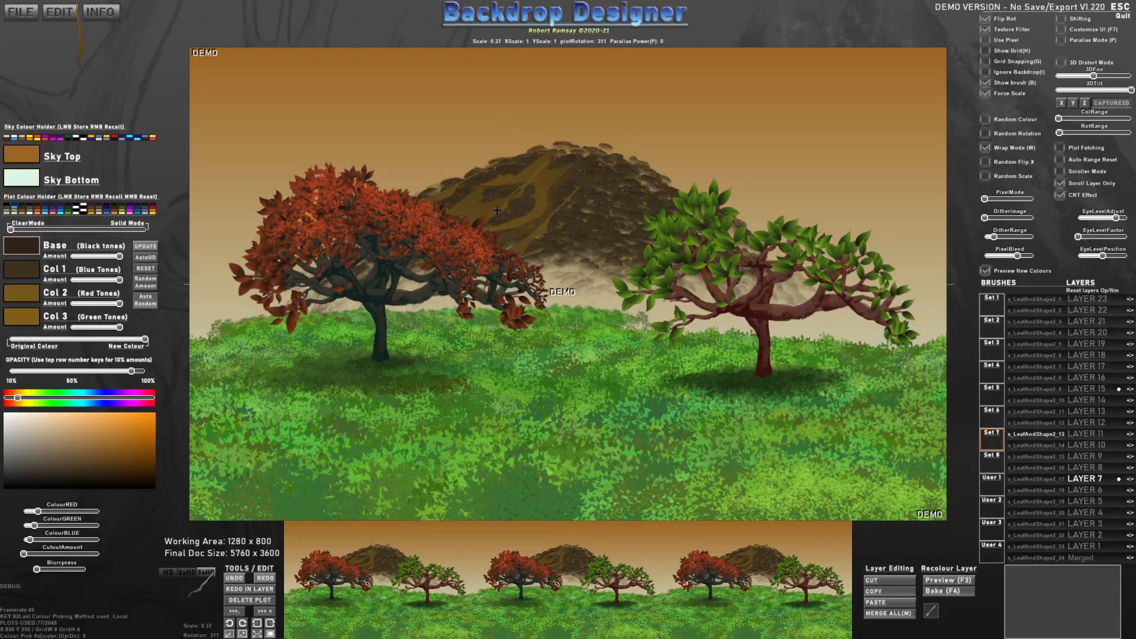
left_click(540, 227)
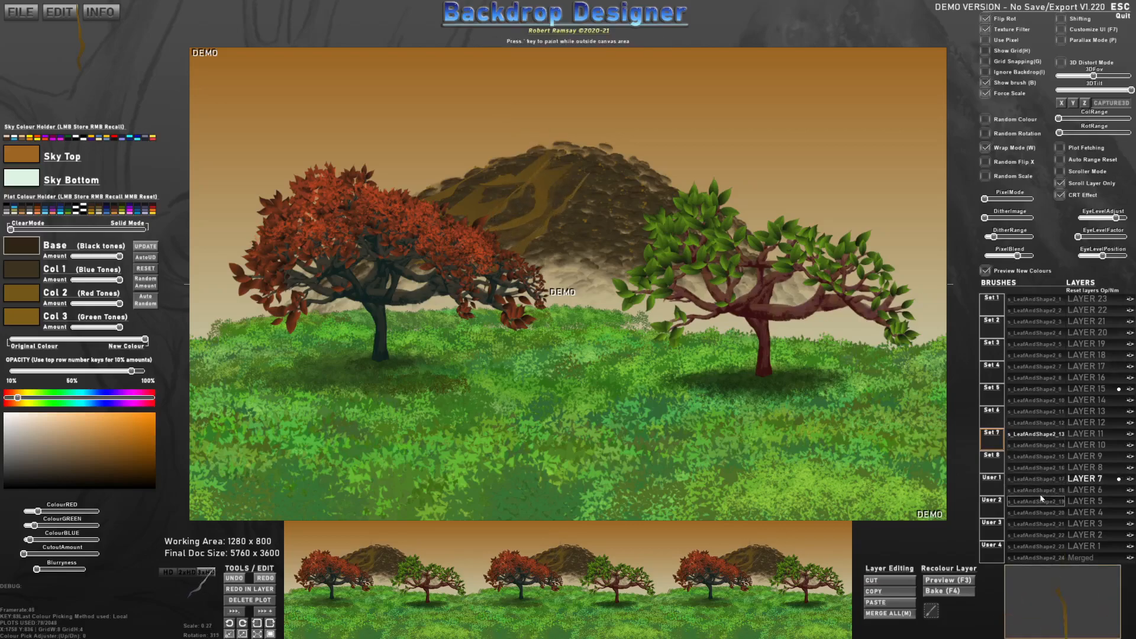
left_click(1046, 513)
key("e")
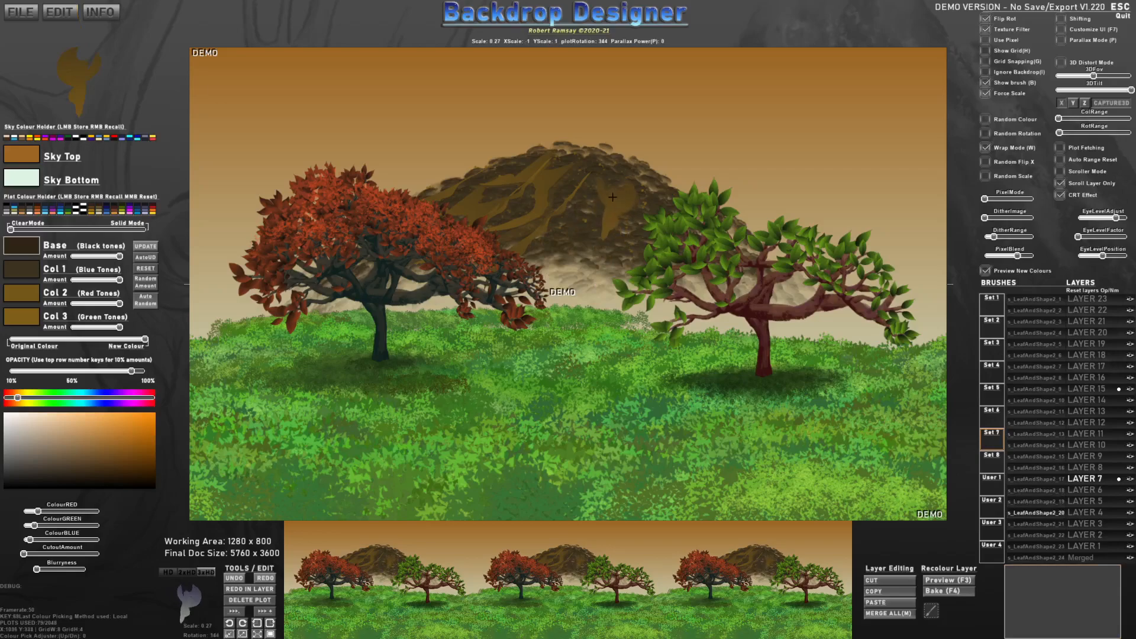
key("e")
left_click(604, 169)
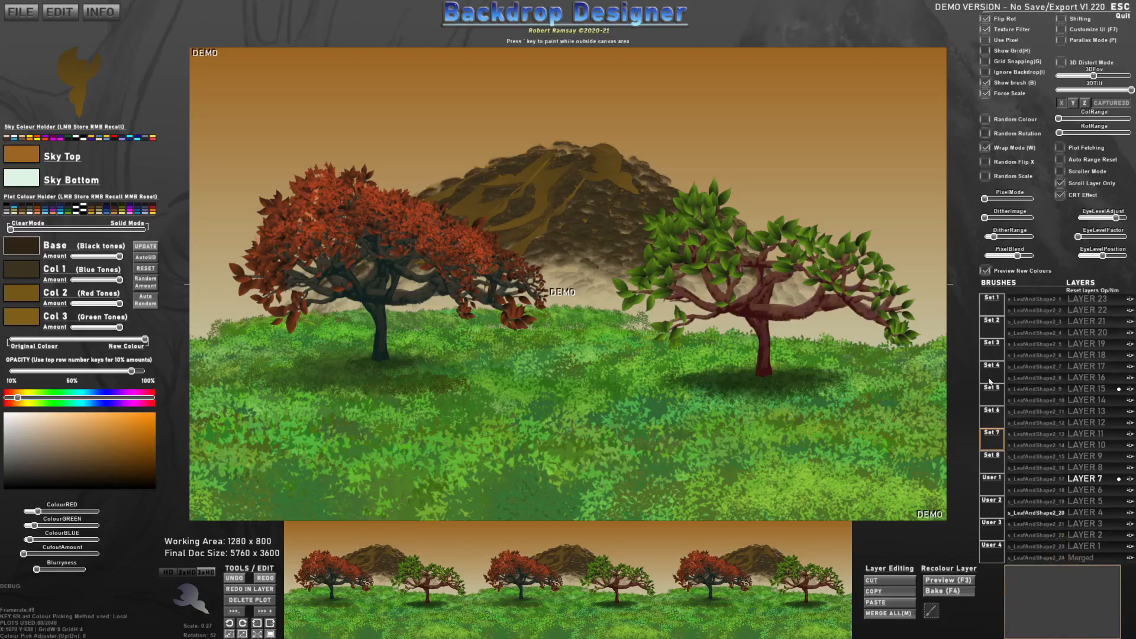
Paint over the hill's left slope and centre with the s_oil3 brush from Set 3, sampling brown tones from the hill.
left_click(993, 399)
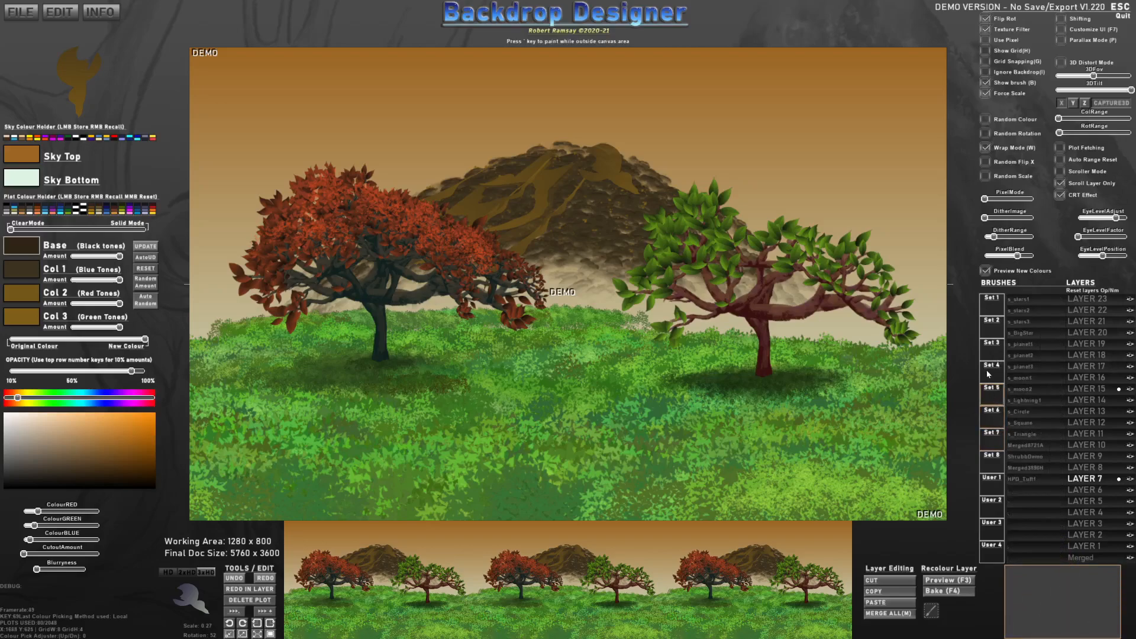
left_click(992, 349)
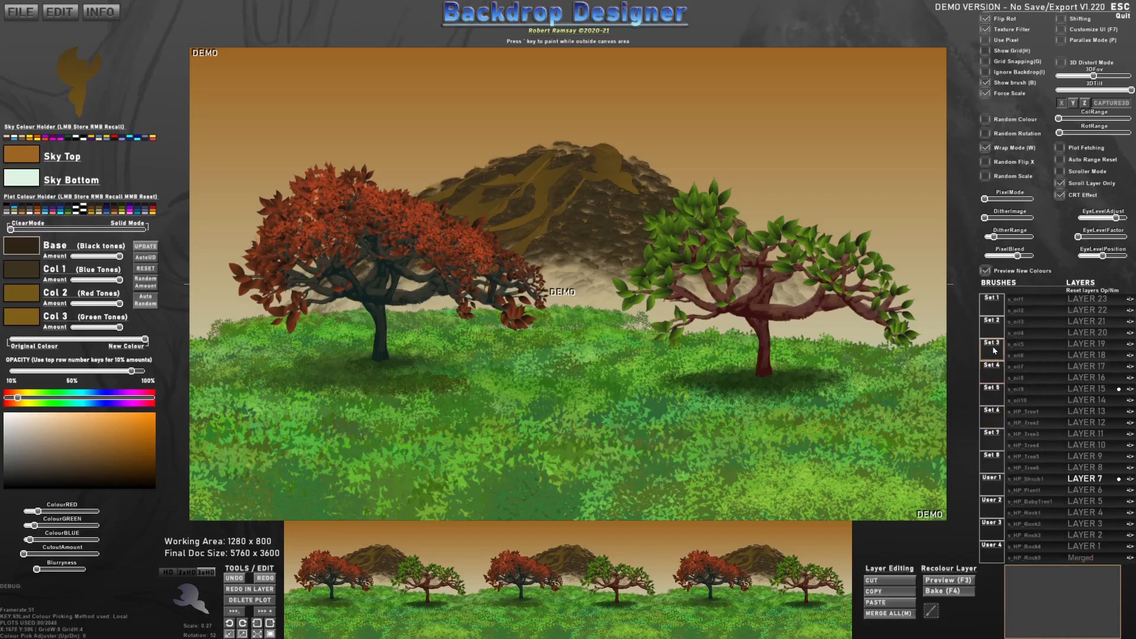
left_click(1016, 321)
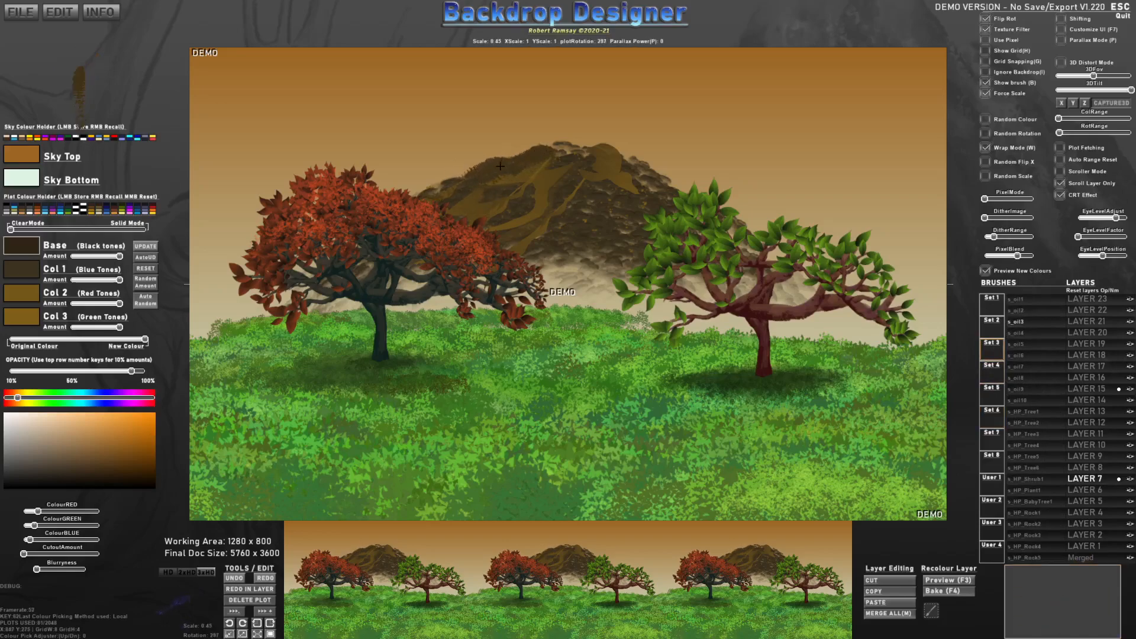
left_click(500, 195)
key("Tab")
key("Tab")
key("Tab")
key("Tab")
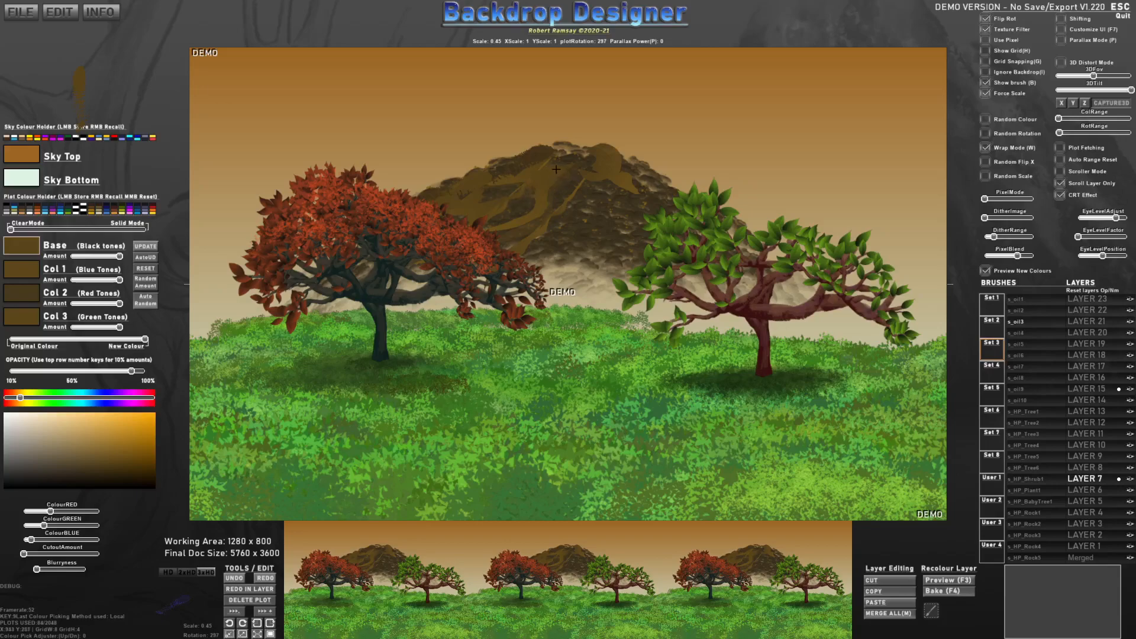
key("Tab")
key("Tab")
left_click_drag(526, 216, 513, 231)
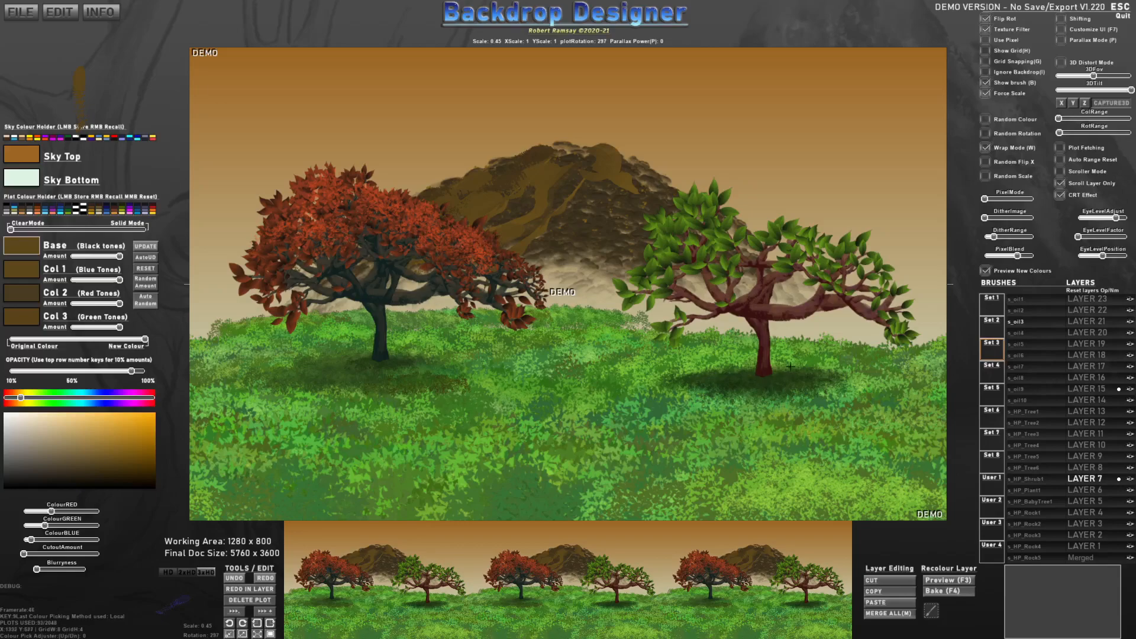
Paint brown strokes along the hill's right slope with a rotated s_oil9 brush at scale 0.75.
left_click(1026, 390)
key("e")
key("e")
scroll(698, 224, "up", 5)
key("e")
scroll(706, 221, "up", 2)
key("e")
scroll(556, 155, "down", 4)
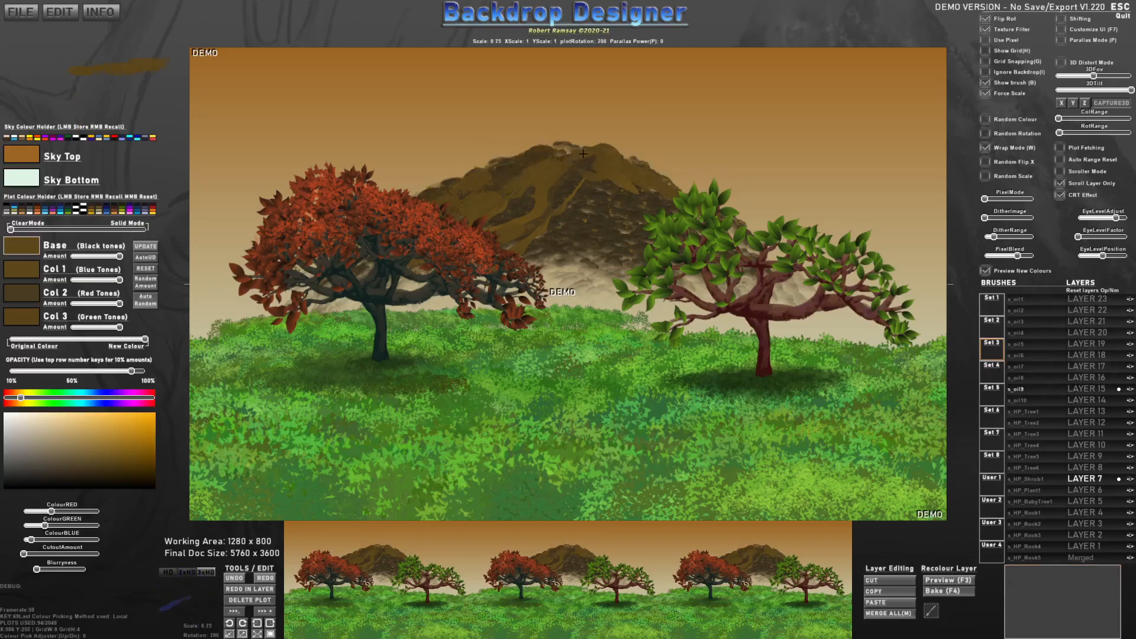
Prepare the s_HP_Tree3 brush in its original colours at scale 0.33 and make Layer 14 active.
left_click(1028, 433)
scroll(695, 370, "down", 8)
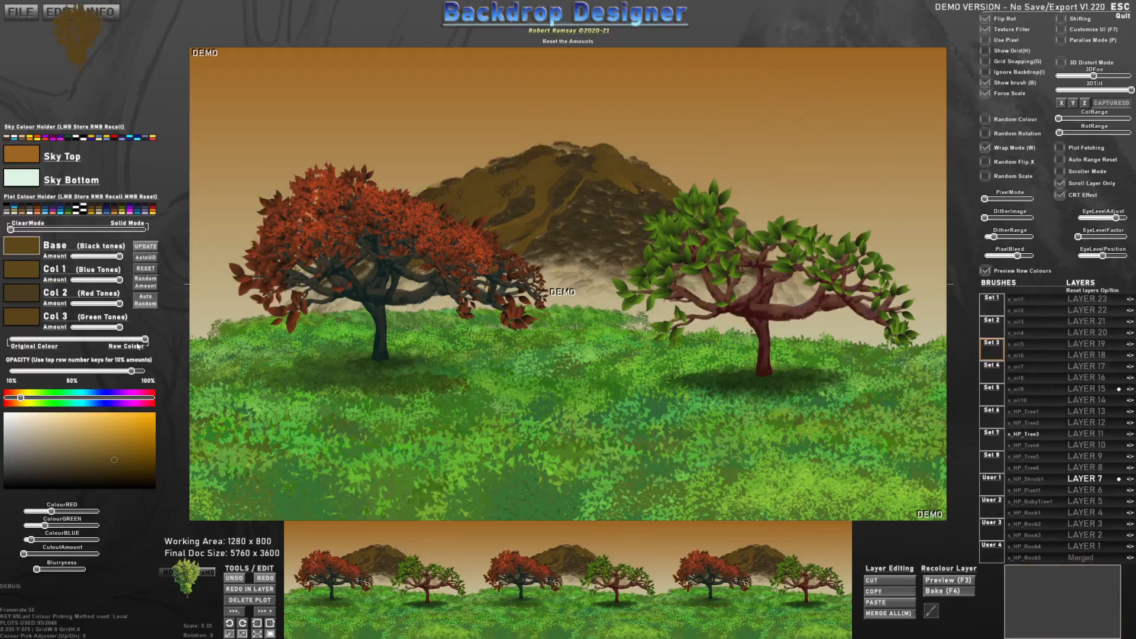
left_click_drag(144, 340, 6, 343)
scroll(591, 266, "up", 2)
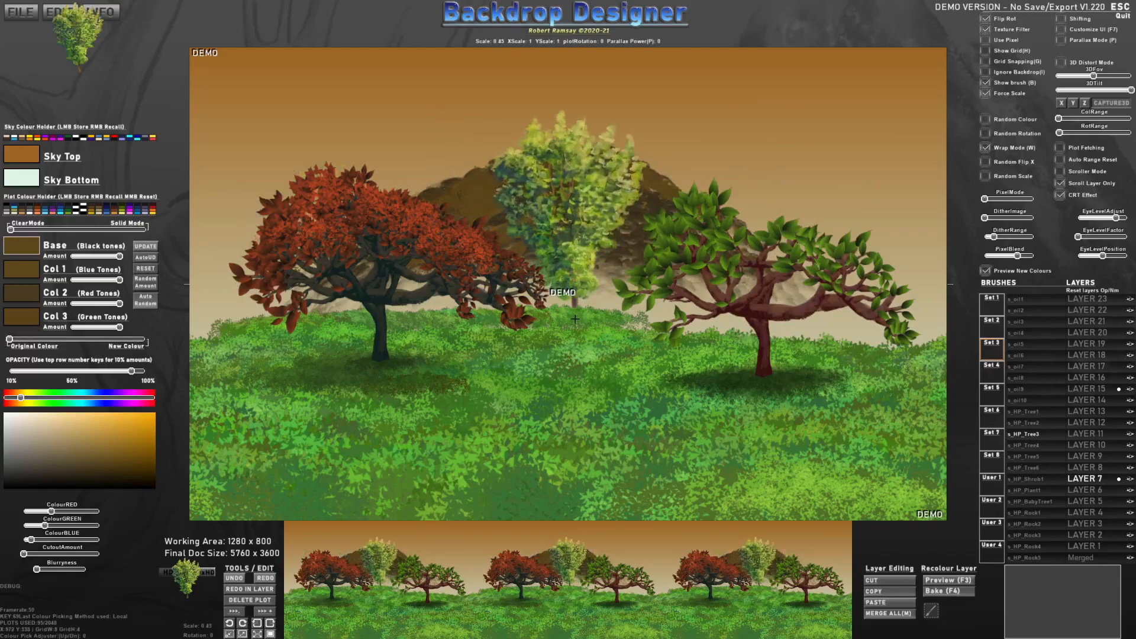
left_click(1086, 389)
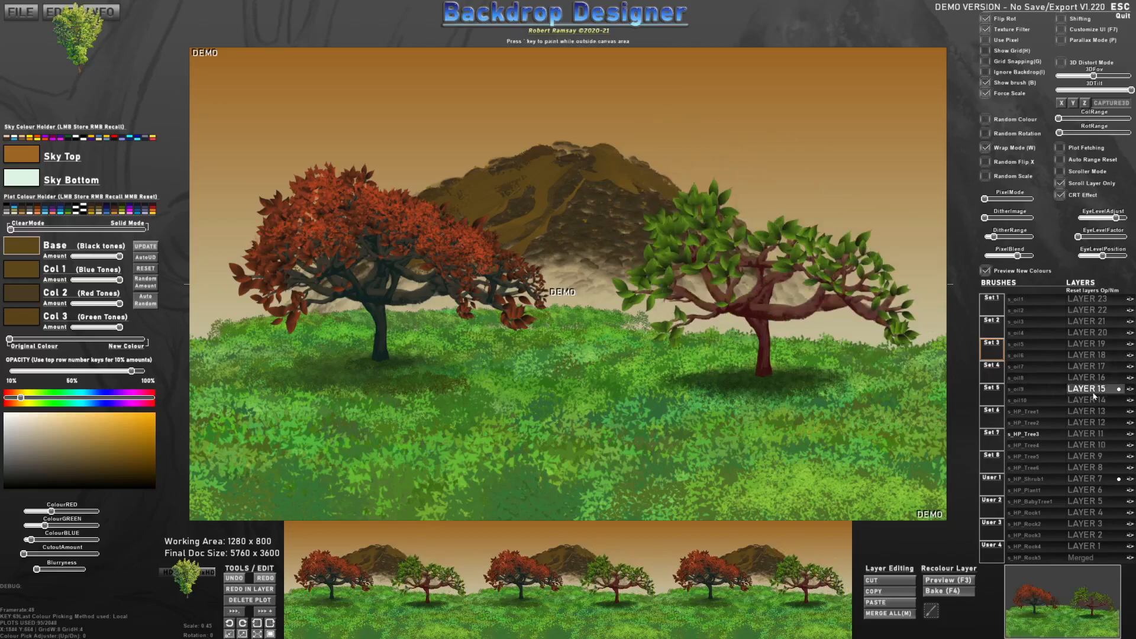
left_click(1086, 400)
scroll(681, 349, "down", 4)
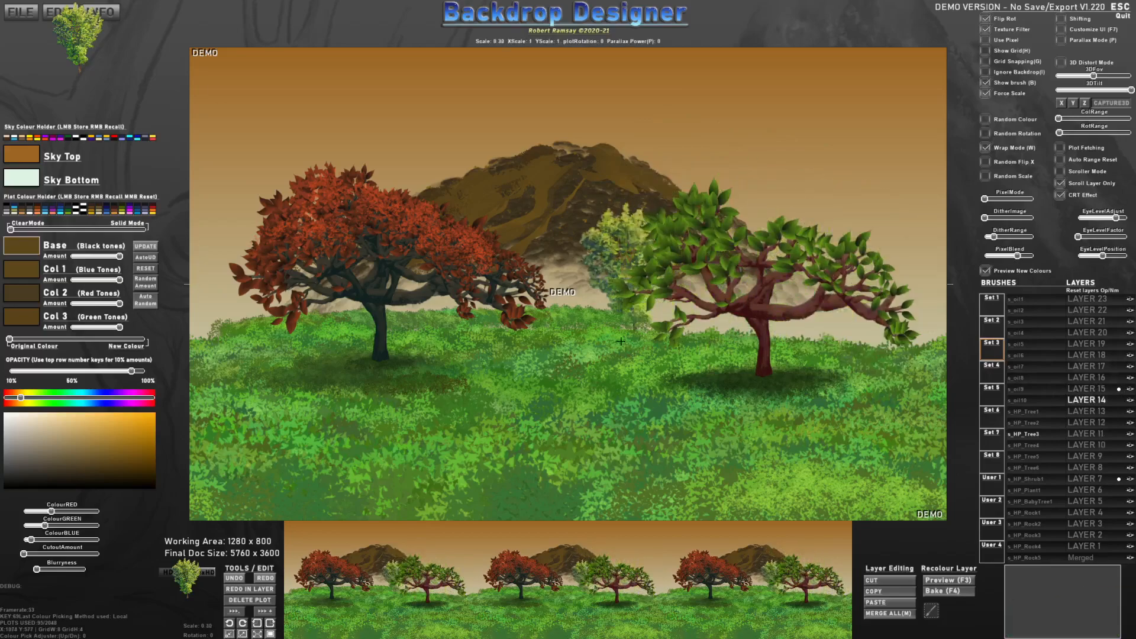
Plant a row of small trees along the horizon behind the two large trees, flipping the tree brush horizontally between stamps.
left_click(621, 344)
left_click(648, 355)
left_click(656, 362)
left_click(642, 364)
left_click(706, 365)
left_click(734, 365)
left_click(734, 365)
key("x")
left_click(740, 366)
key("x")
left_click(730, 367)
key("x")
left_click(774, 379)
key("x")
left_click(805, 383)
key("x")
left_click(840, 382)
key("x")
left_click(866, 382)
left_click(915, 382)
key("x")
left_click(576, 359)
left_click(587, 359)
key("x")
left_click(421, 369)
left_click(243, 378)
key("x")
left_click(232, 374)
key("x")
left_click(198, 359)
left_click(196, 360)
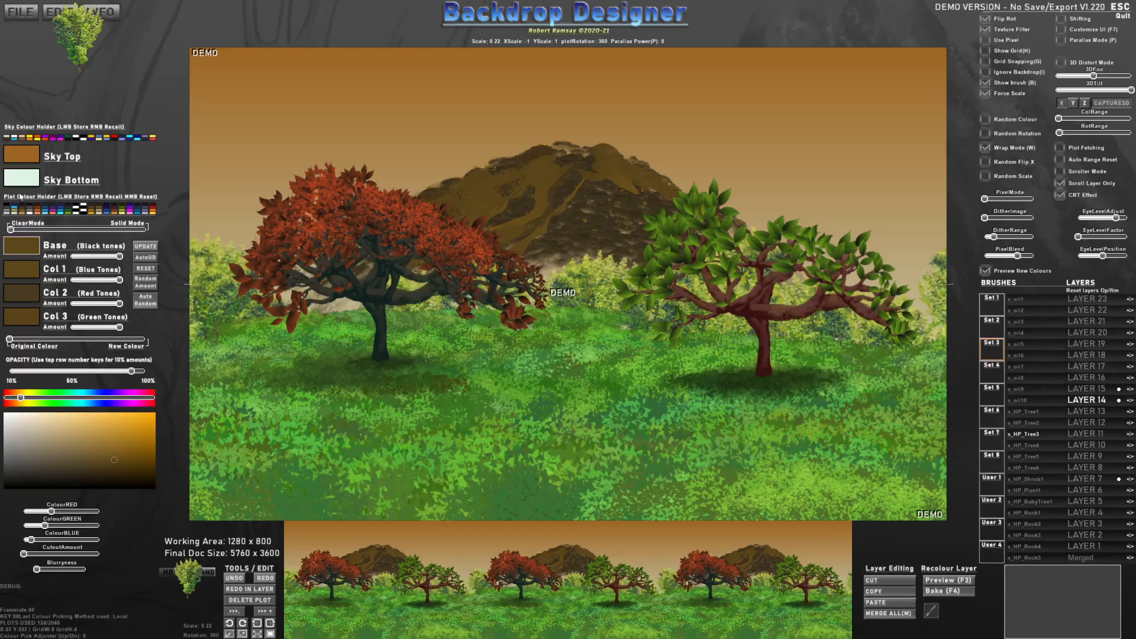
Set the bottom sky colour to bright blue and the top sky colour to light orange.
left_click(20, 182)
left_click(83, 400)
left_click(149, 413)
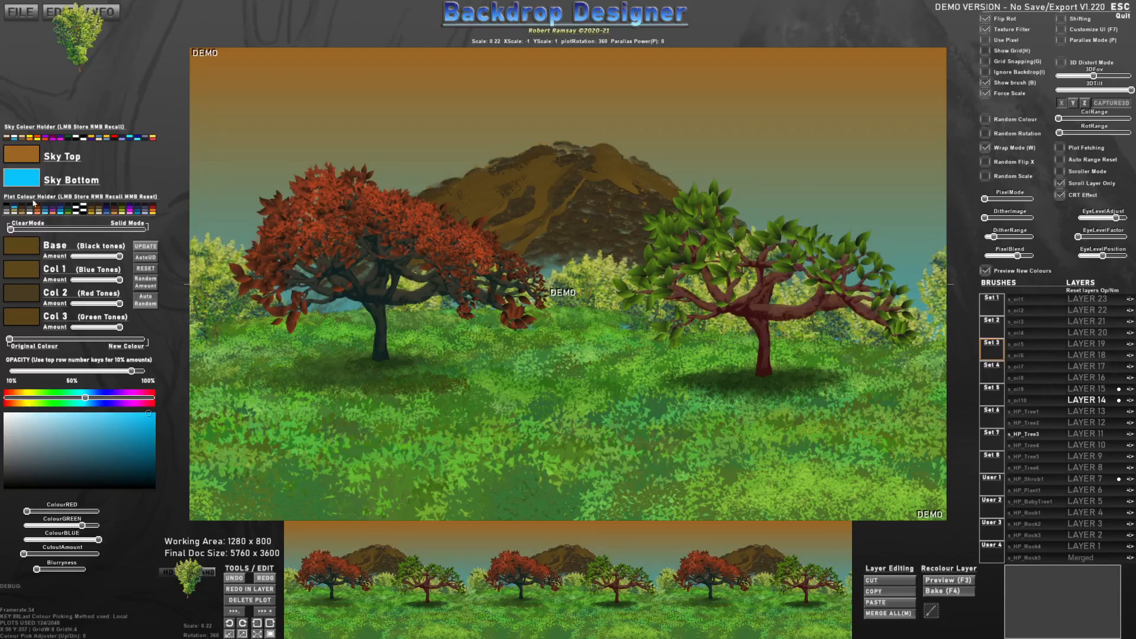
left_click(28, 161)
left_click(122, 415)
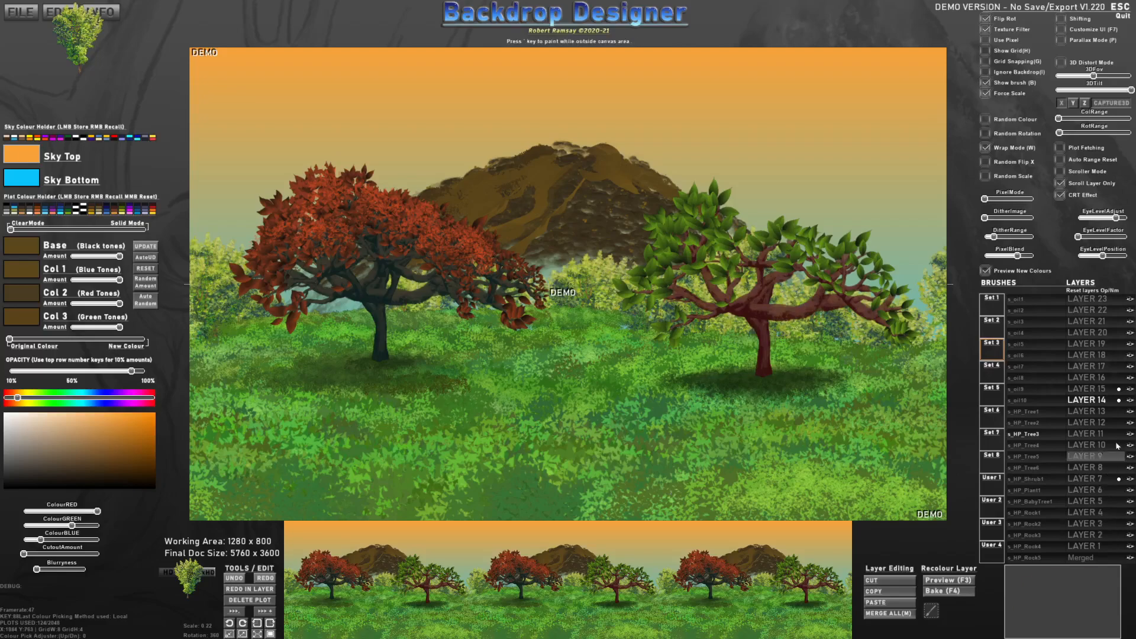
Try several stored palettes on the Layer 7 hill in the recolour preview, and leave the preview without baking.
left_click(1099, 483)
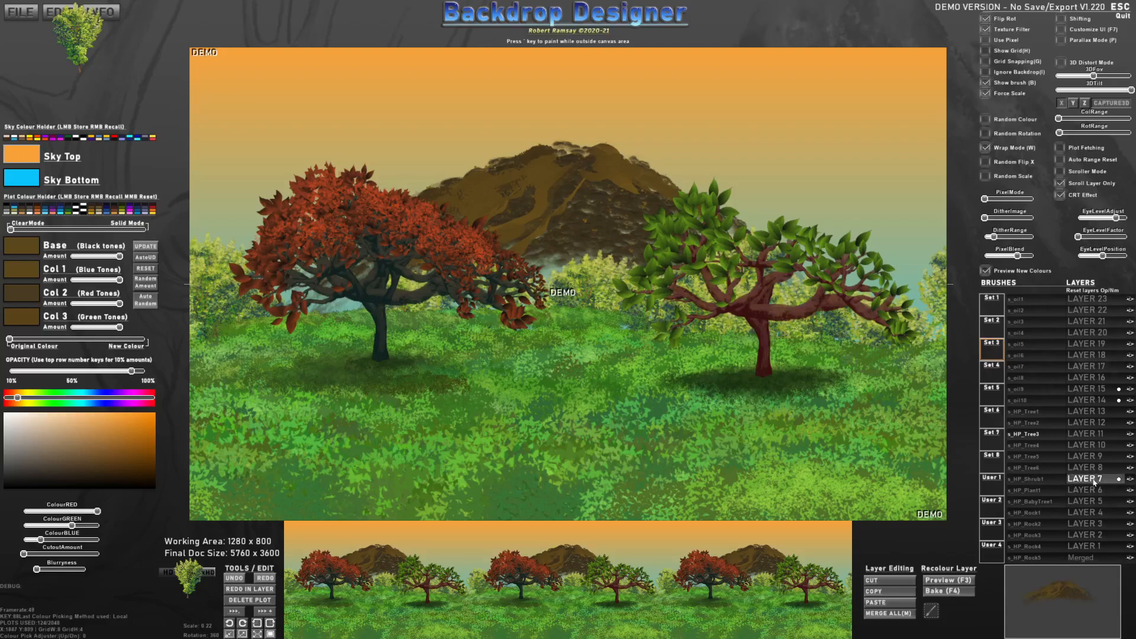
left_click(959, 581)
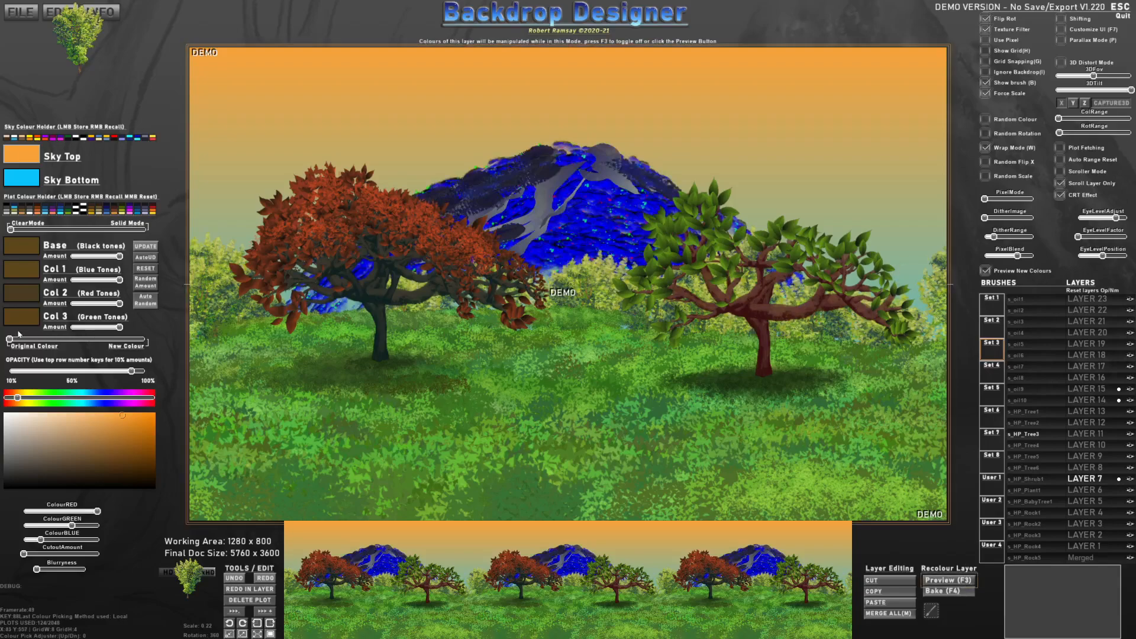
left_click_drag(10, 340, 144, 351)
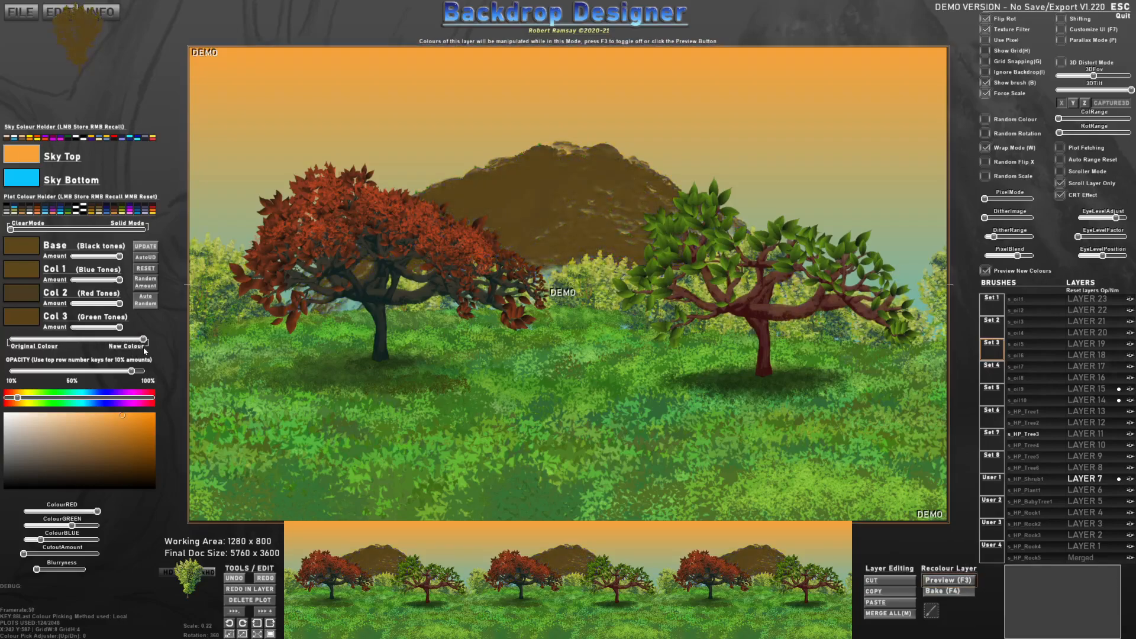
right_click(97, 213)
right_click(91, 213)
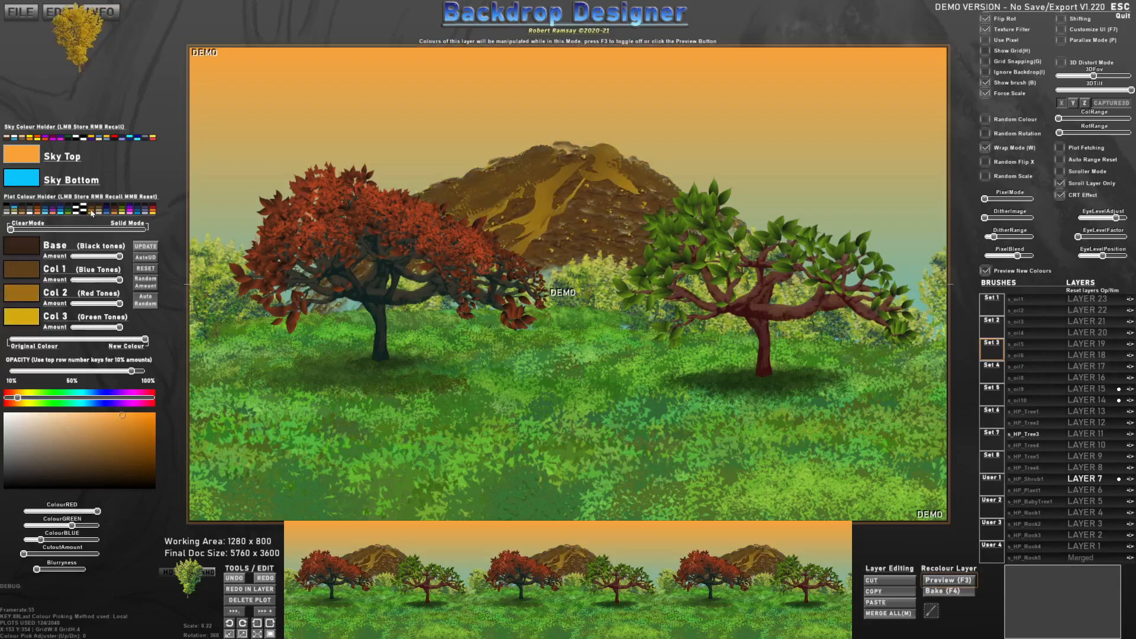
right_click(108, 213)
right_click(116, 214)
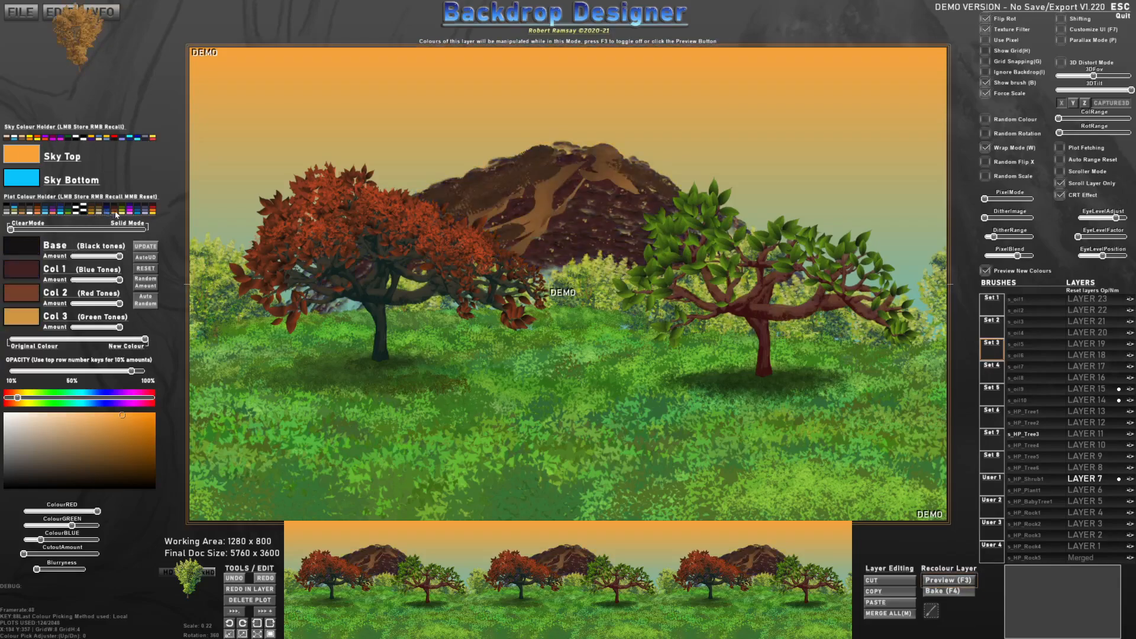
right_click(121, 214)
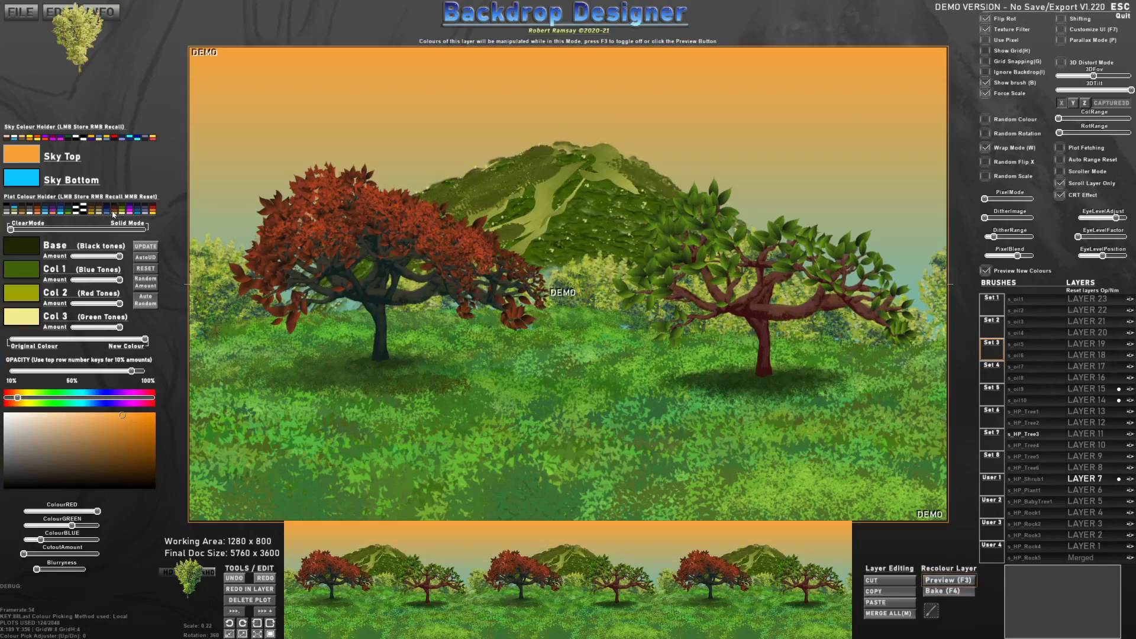
mouse_move(142, 341)
left_mouse_down()
mouse_move(38, 347)
mouse_move(175, 345)
mouse_move(126, 344)
mouse_move(157, 343)
left_mouse_up()
left_click(963, 581)
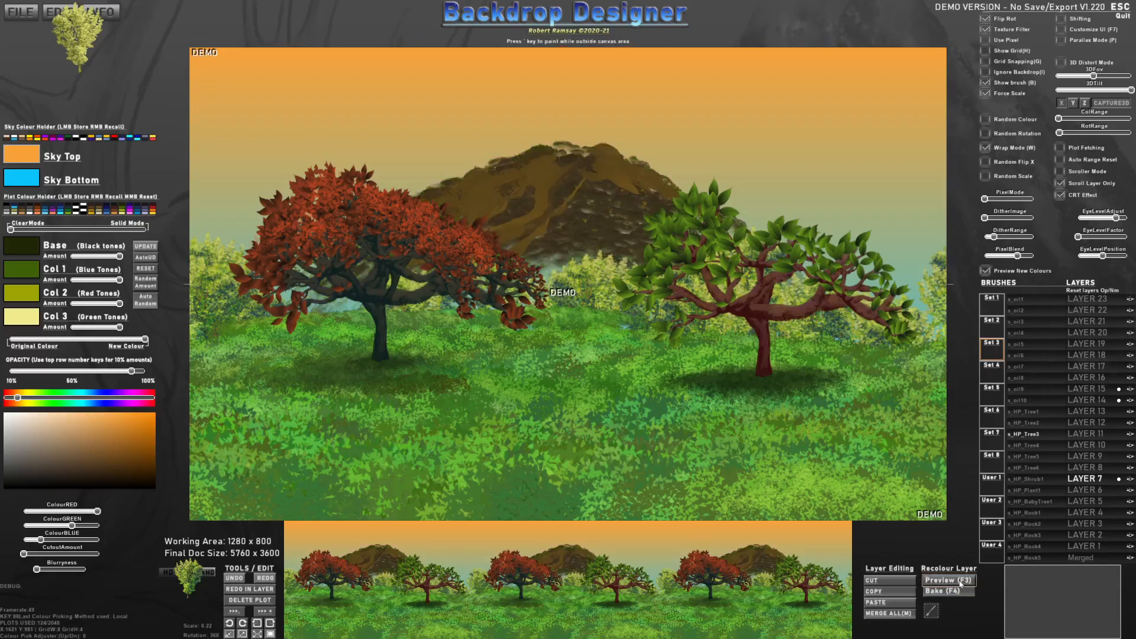
Copy the hill from Layer 7, paste it into Layer 8, and make Layer 9 active.
left_click(886, 593)
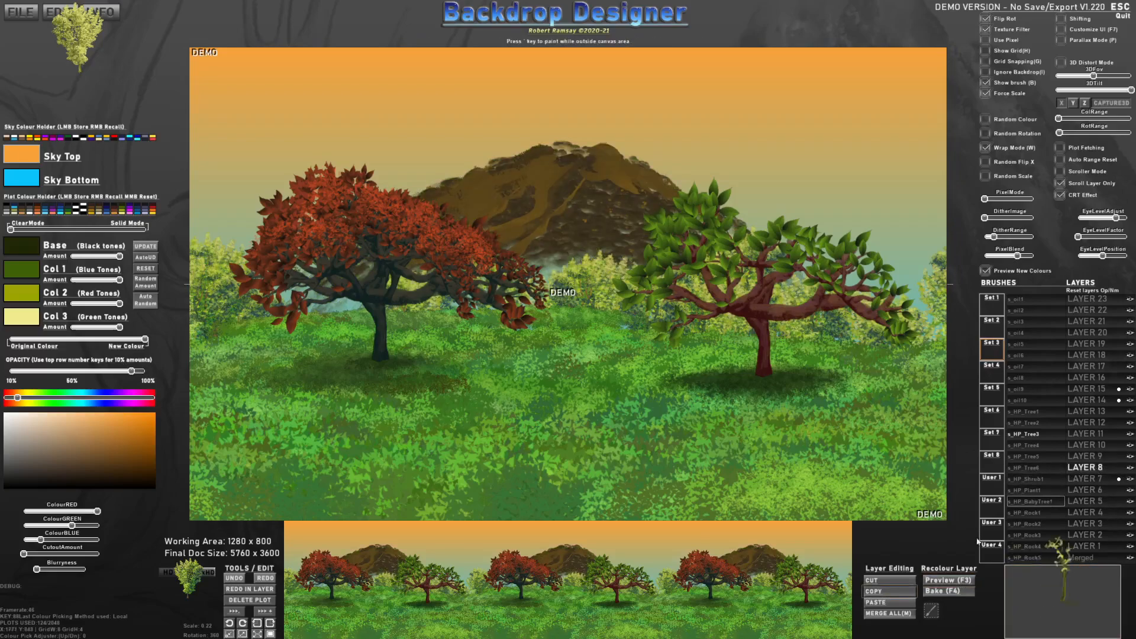
left_click(872, 603)
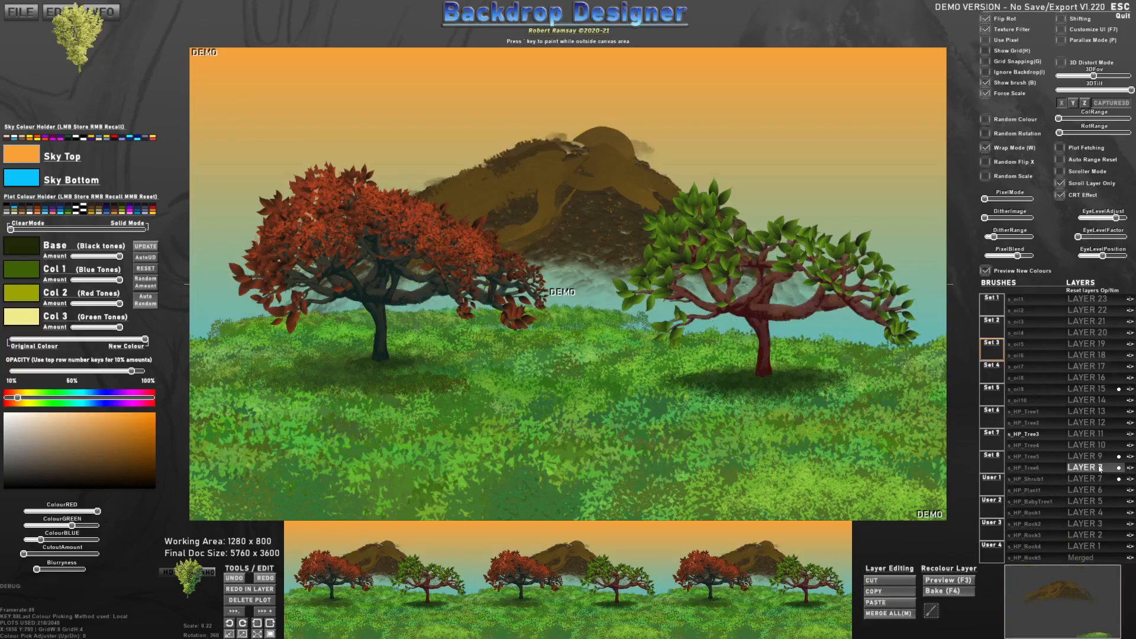
left_click(1100, 457)
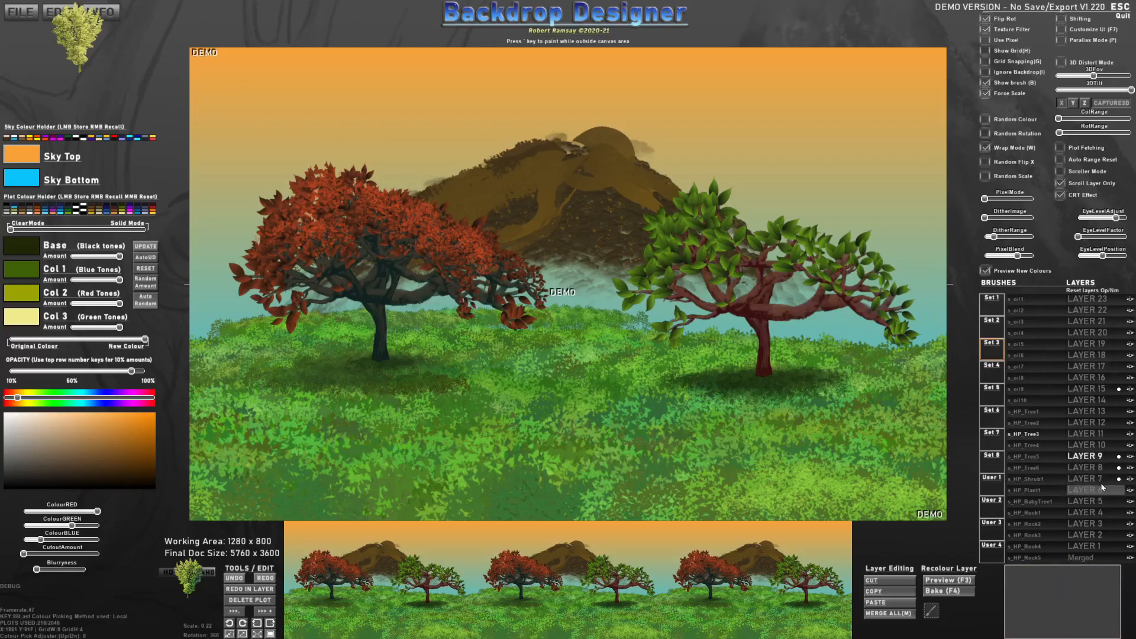
Toggle the visibility of Layers 8 and 9 to compare the pasted hill with the original on Layer 7.
left_click(1130, 467)
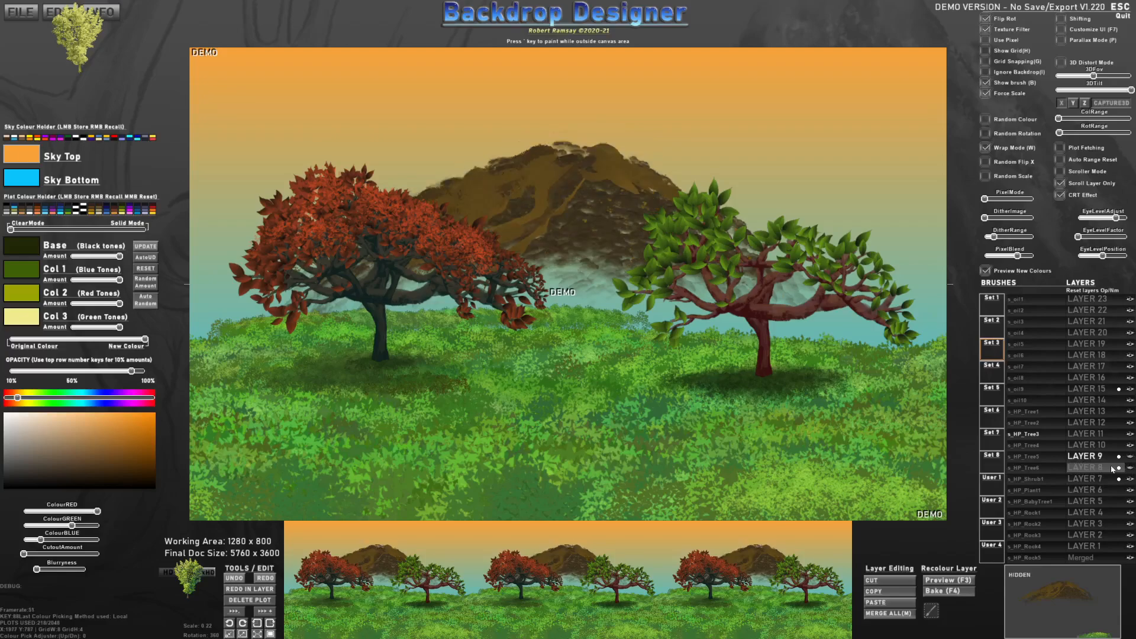
left_click(1131, 466)
left_click(1131, 466)
left_click(1131, 466)
left_click(1129, 467)
left_click(1130, 468)
left_click(1130, 467)
left_click(1130, 467)
left_click(1129, 467)
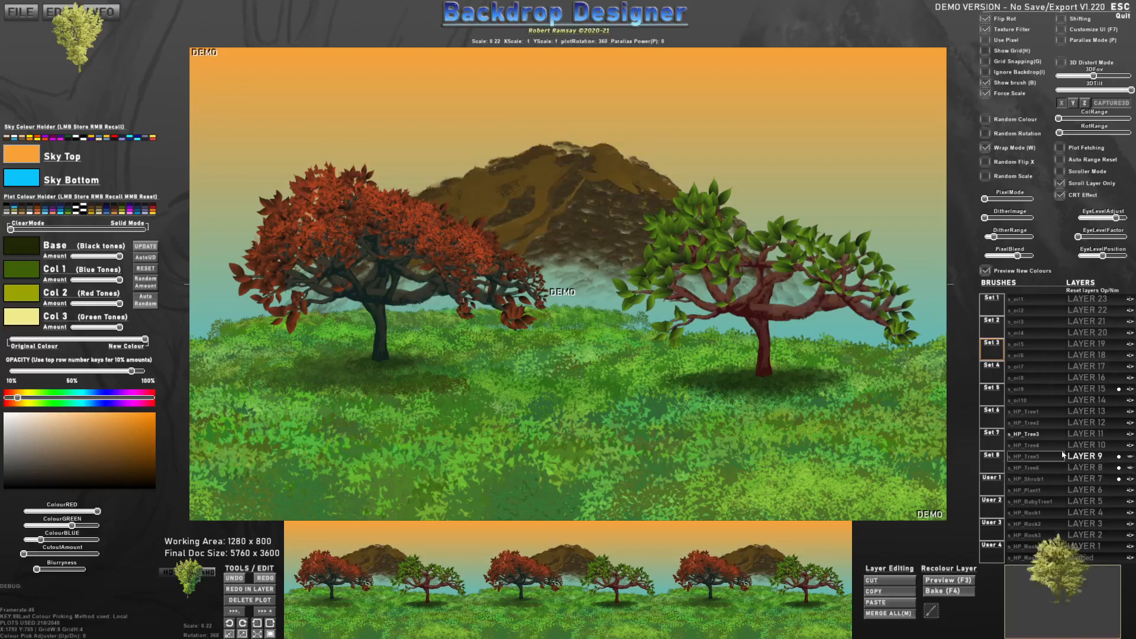
left_click(1130, 456)
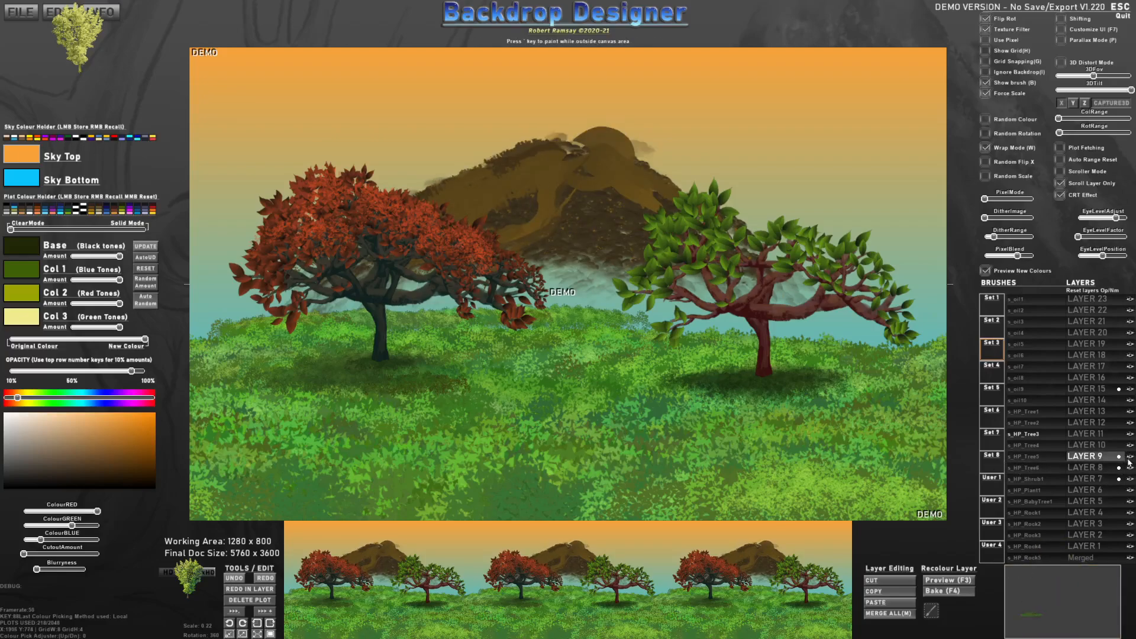
left_click(1105, 467)
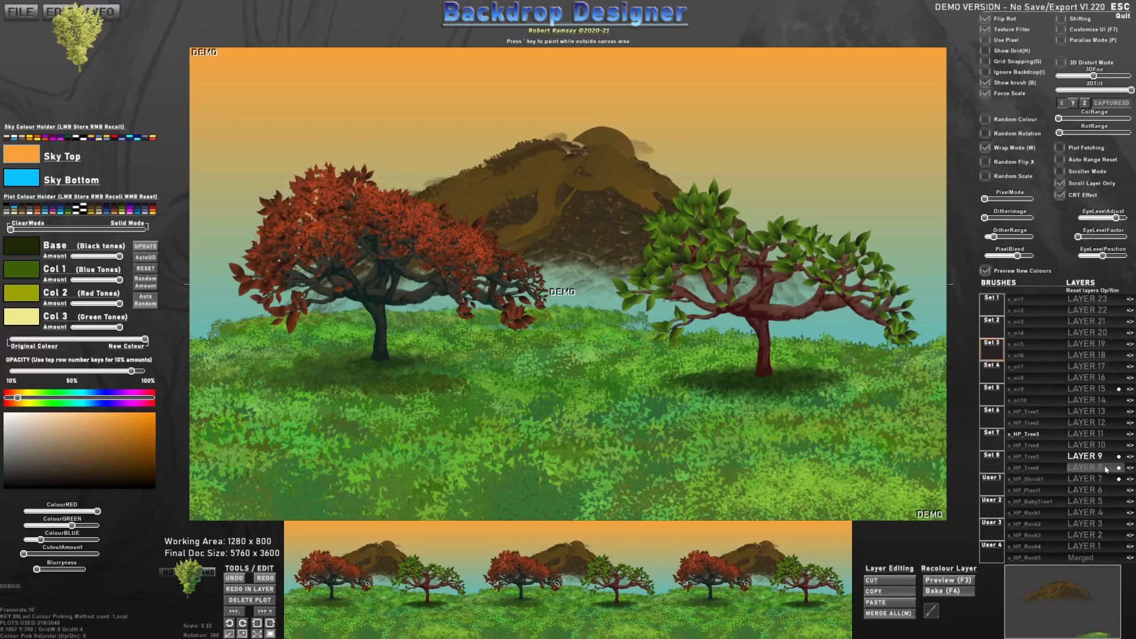
left_click(1084, 480)
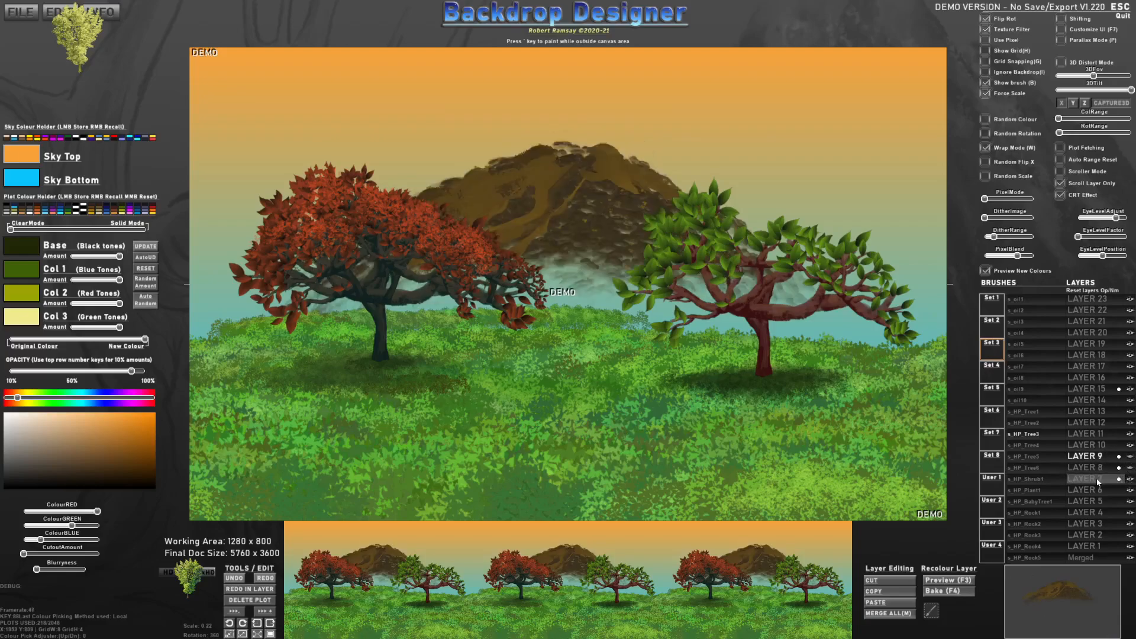
With Layer 9 hidden, paste the Layer 7 hill into Layer 10 and recolour it with a partial new-colour blend and low opacity.
left_click(1121, 456)
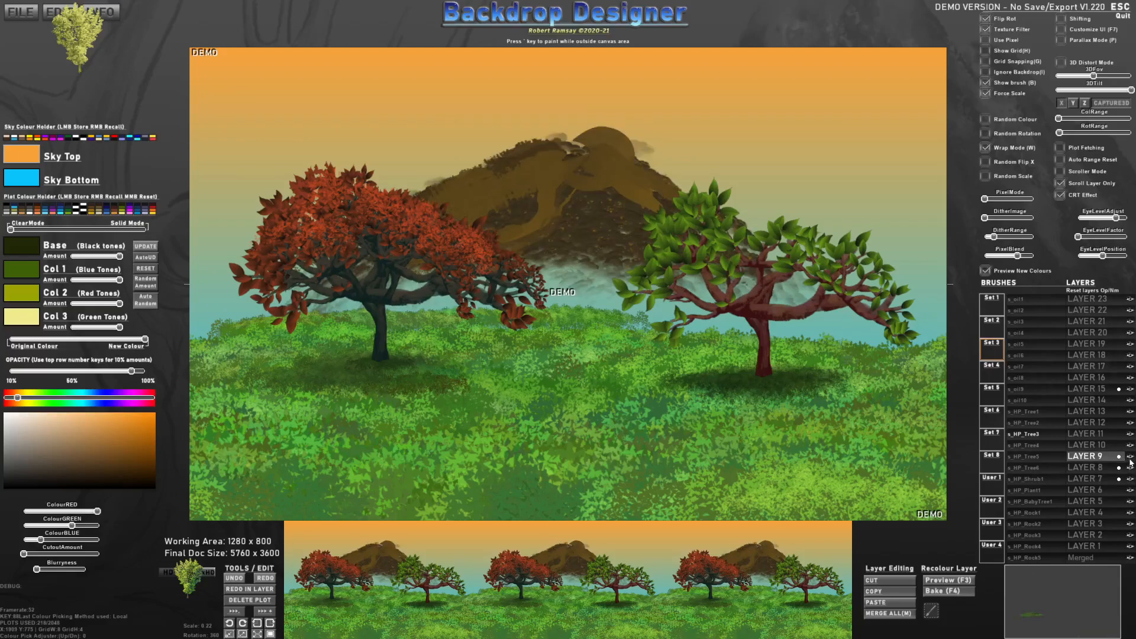
left_click(1130, 479)
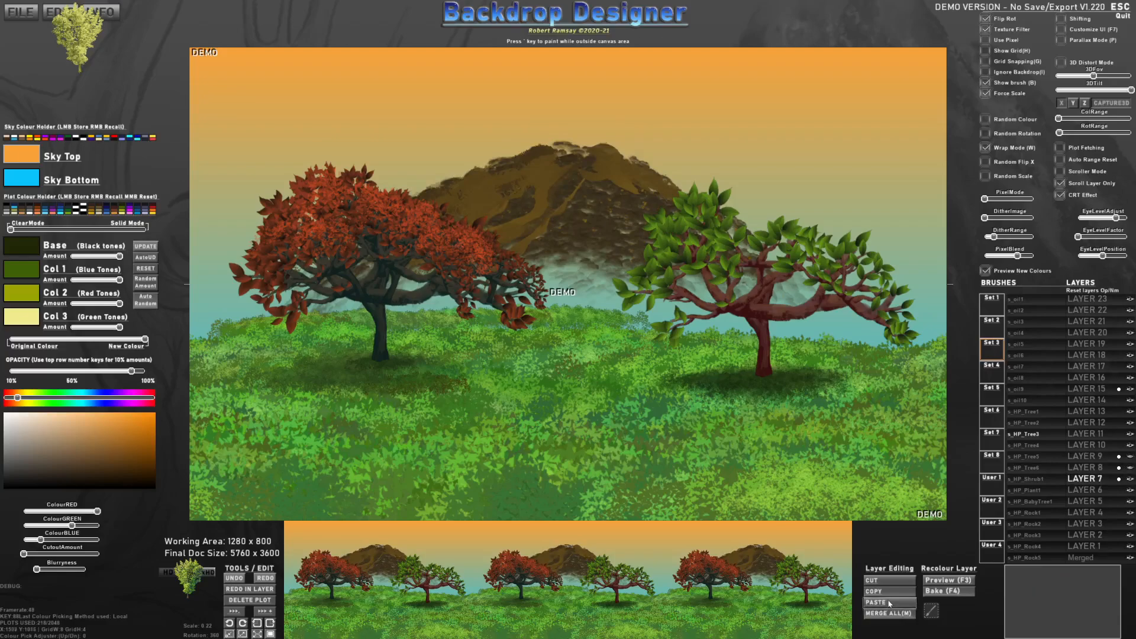
left_click(1086, 445)
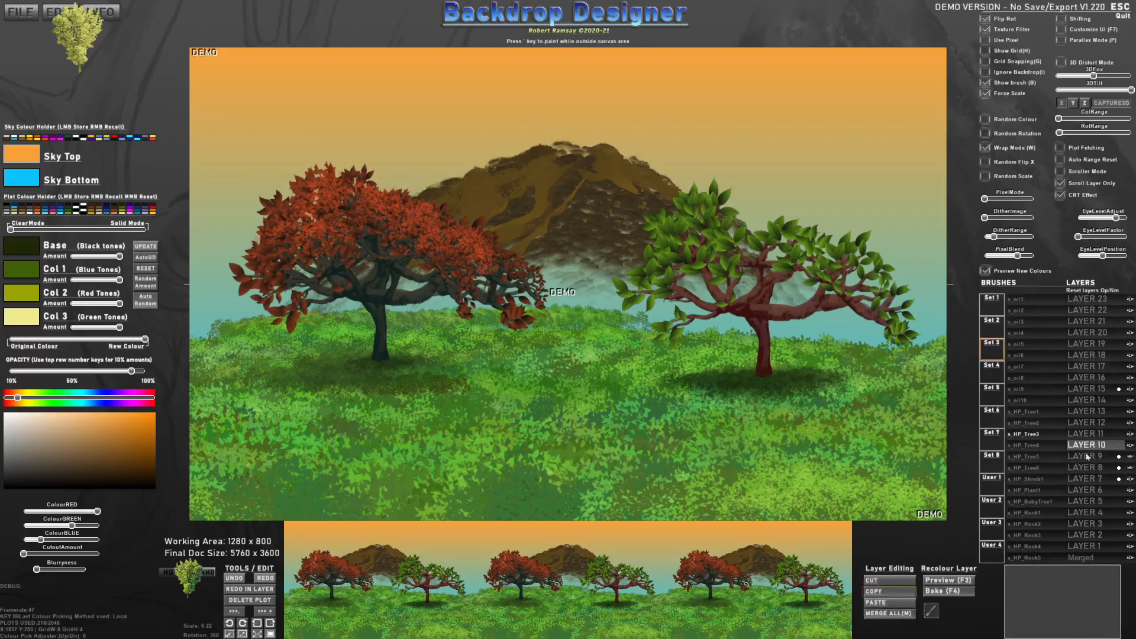
left_click(877, 604)
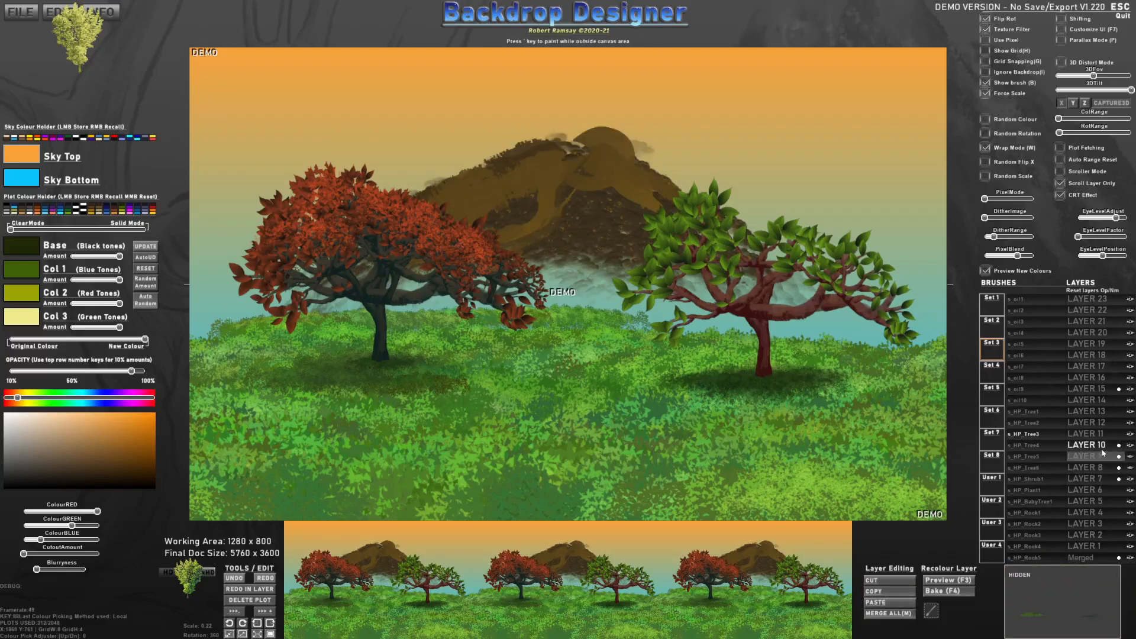
left_click(951, 581)
left_click_drag(118, 340, 23, 371)
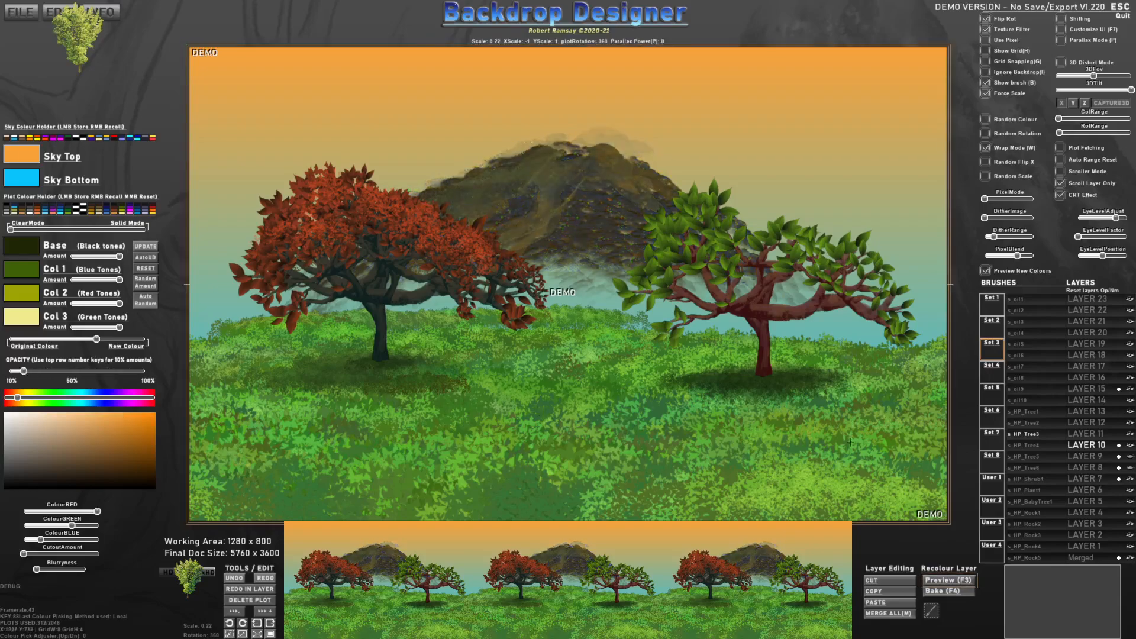
Toggle the visibility of Layers 7 to 10 to compare the recoloured Layer 10 hill with the original on Layer 7.
left_click(1130, 468)
left_click(1131, 457)
left_click(1131, 446)
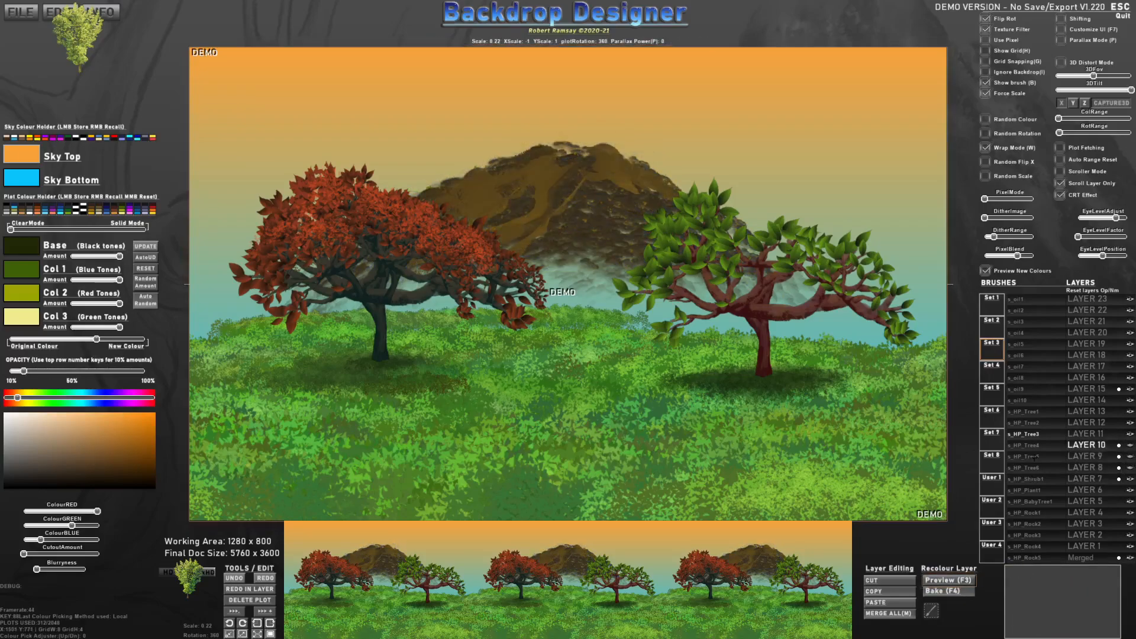
left_click(1130, 480)
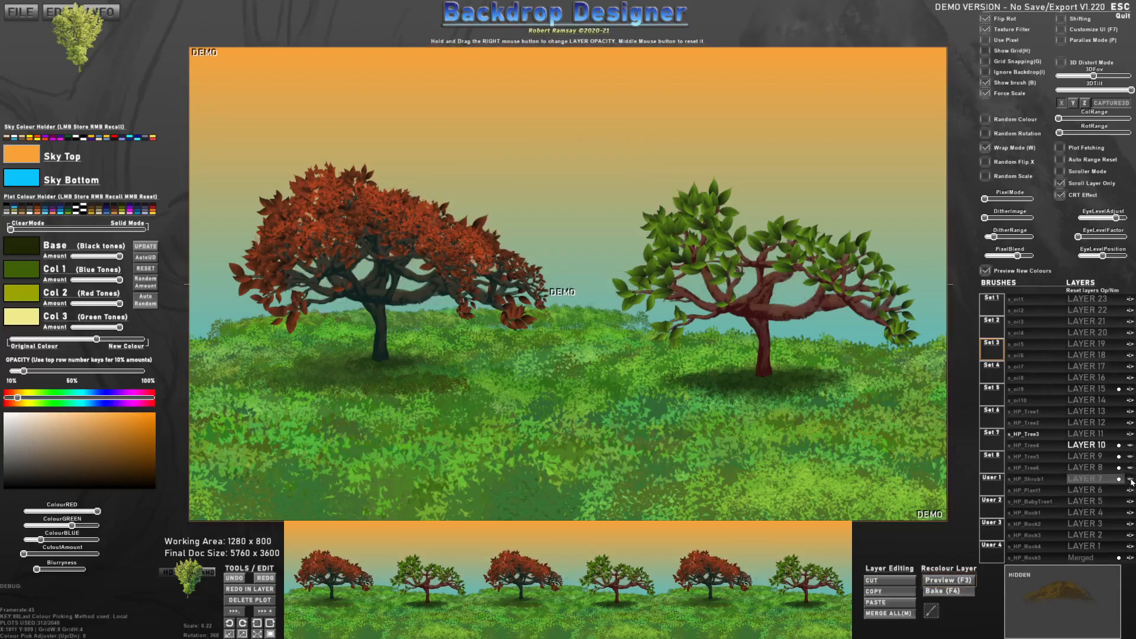
left_click(1130, 479)
left_click(1130, 479)
left_click(1130, 469)
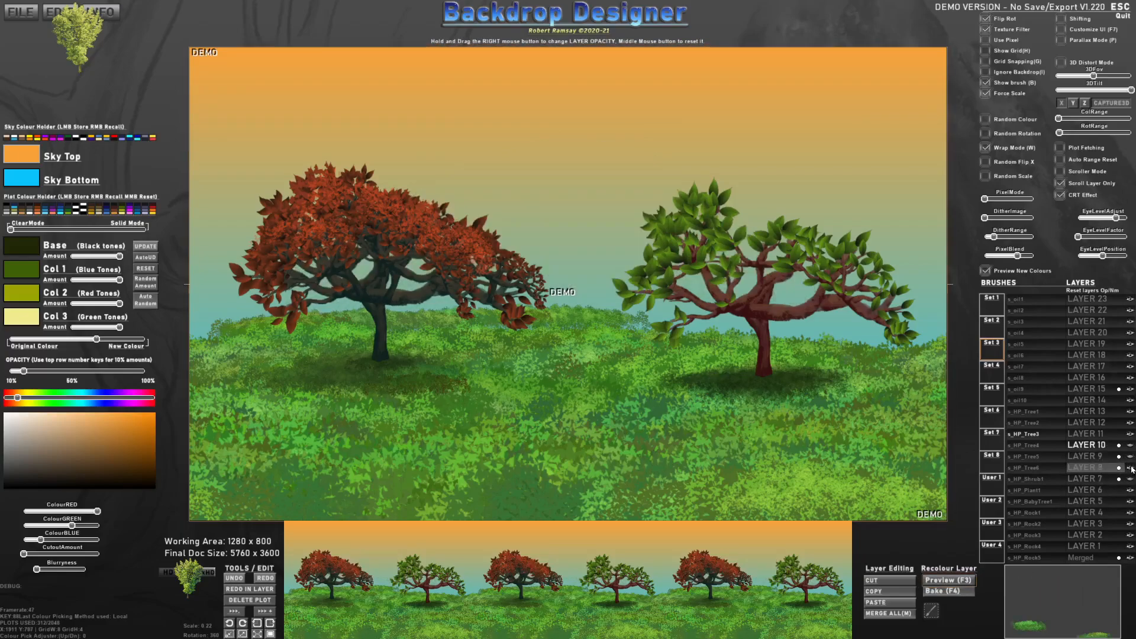
left_click(1130, 457)
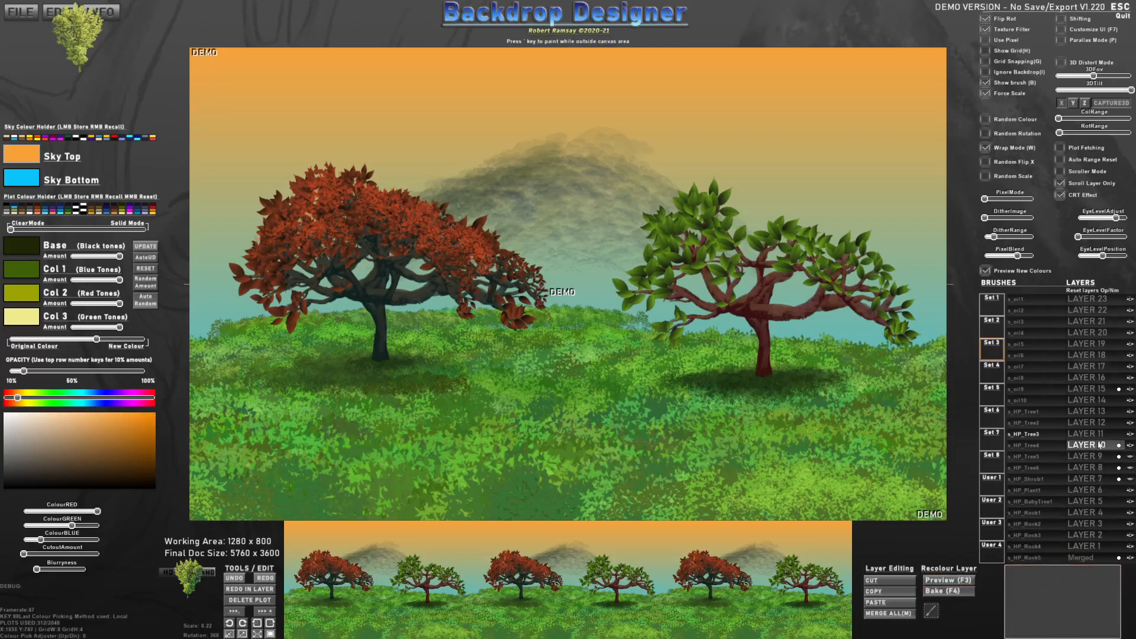
Make Layer 9 active, show Layer 7, and undo the plots until the hill is removed from every layer.
left_click(1086, 456)
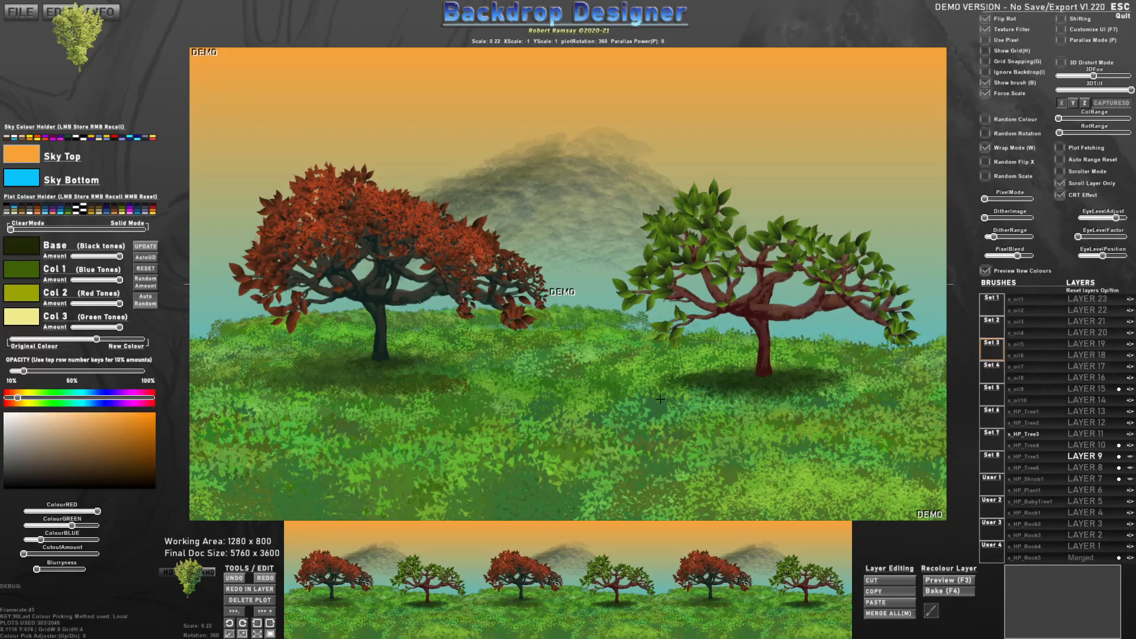
left_click(1130, 480)
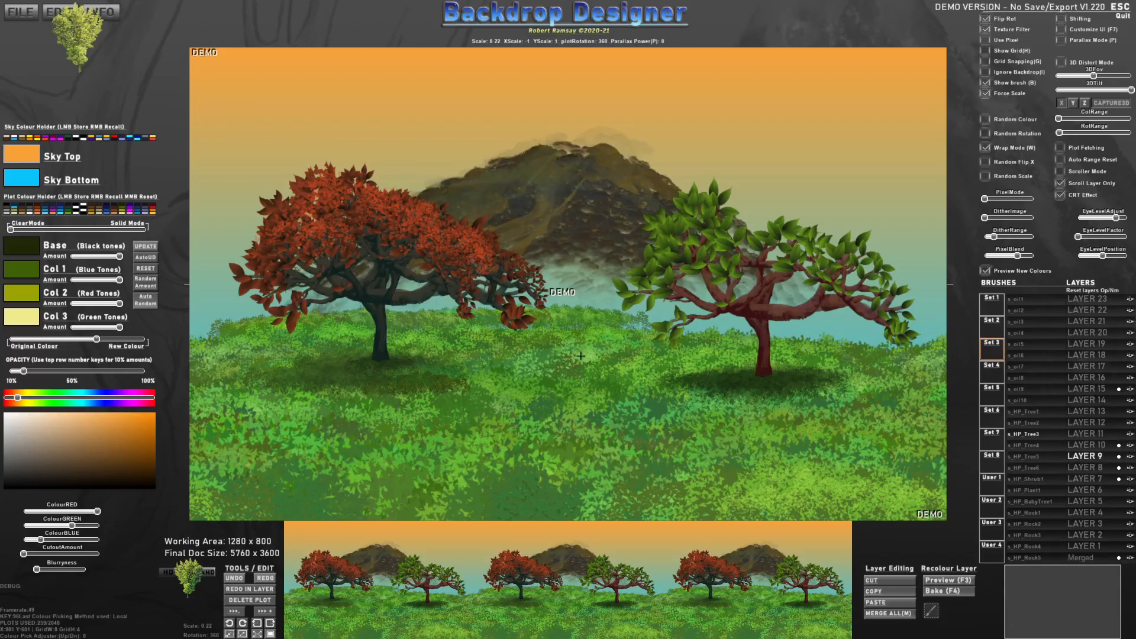
key("z")
key("z")
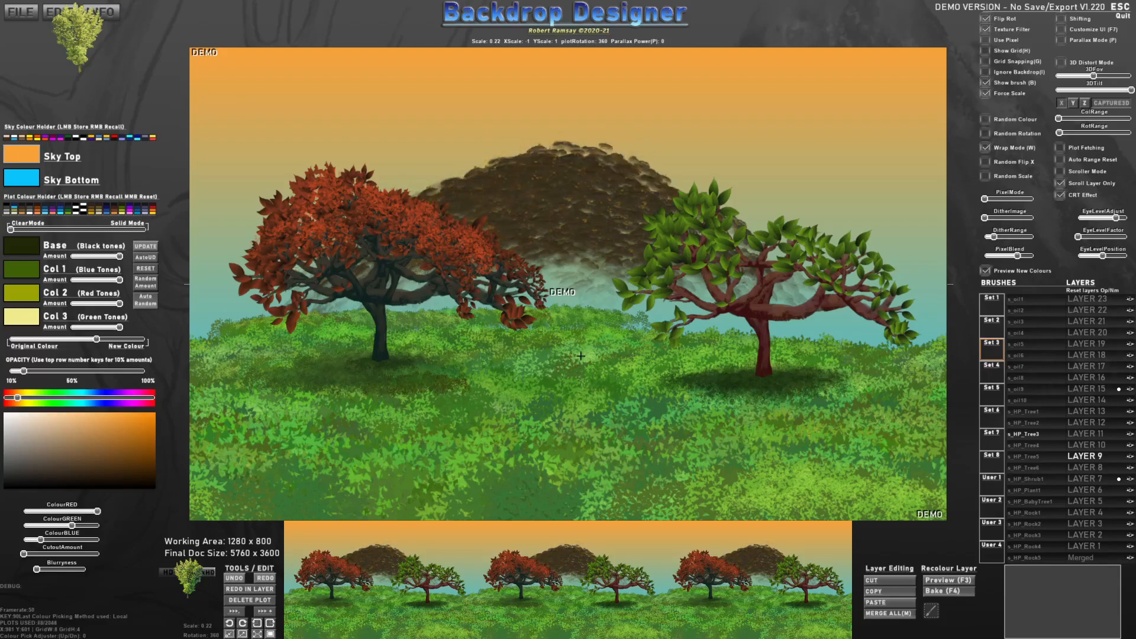
key("z")
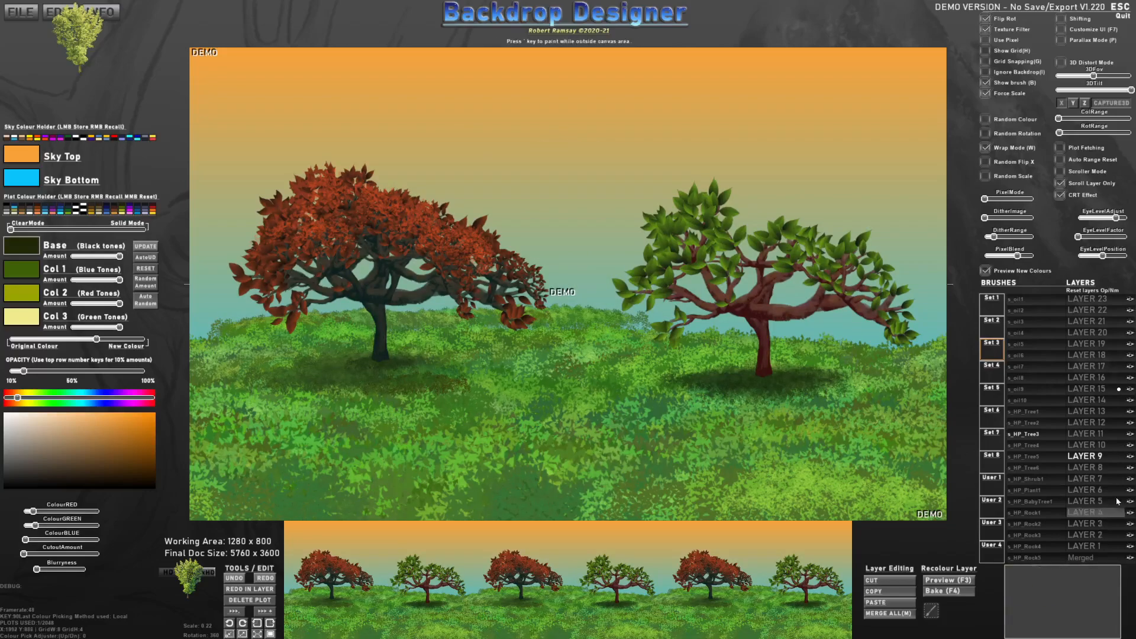
Set the brush opacity to 100% with full New Colour and choose the s_HP_Tree2 brush.
key("0")
left_click_drag(111, 343, 164, 341)
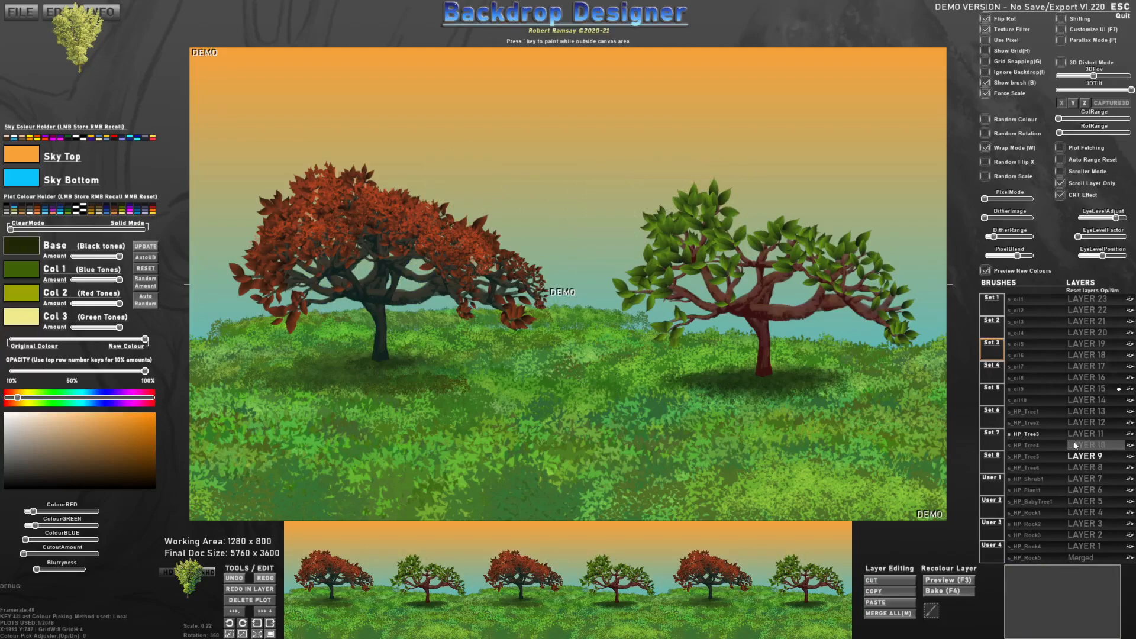
left_click(1023, 423)
left_click(606, 309)
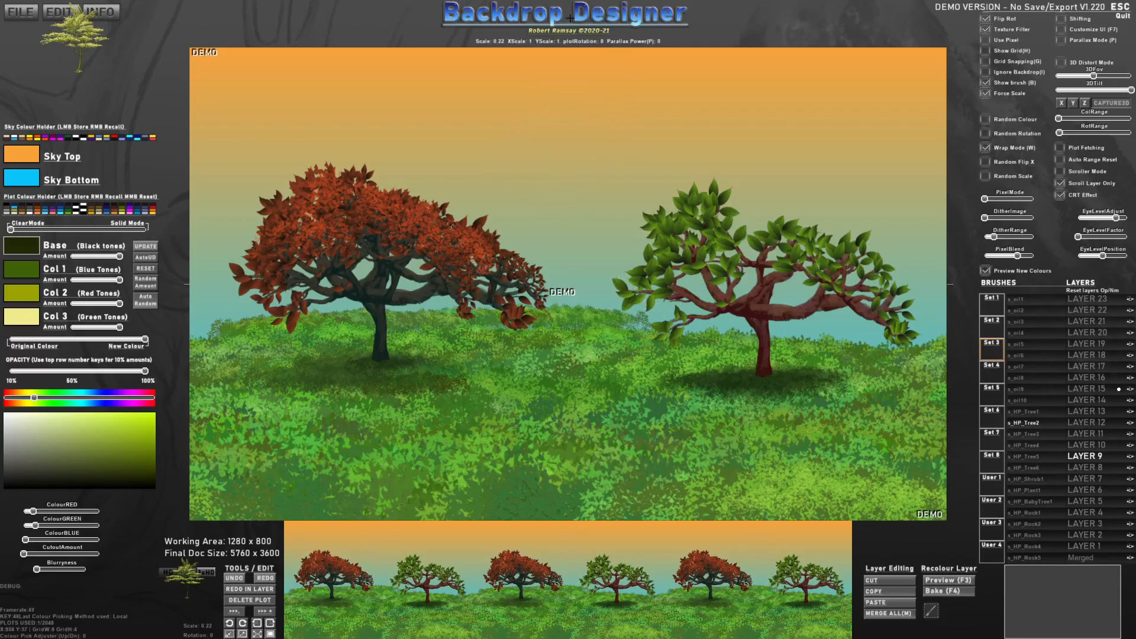
Switch to the PixelBurner itch.io store in the browser and open the Backdrop Designer V1.223 + FREE DEMO page.
left_click(105, 15)
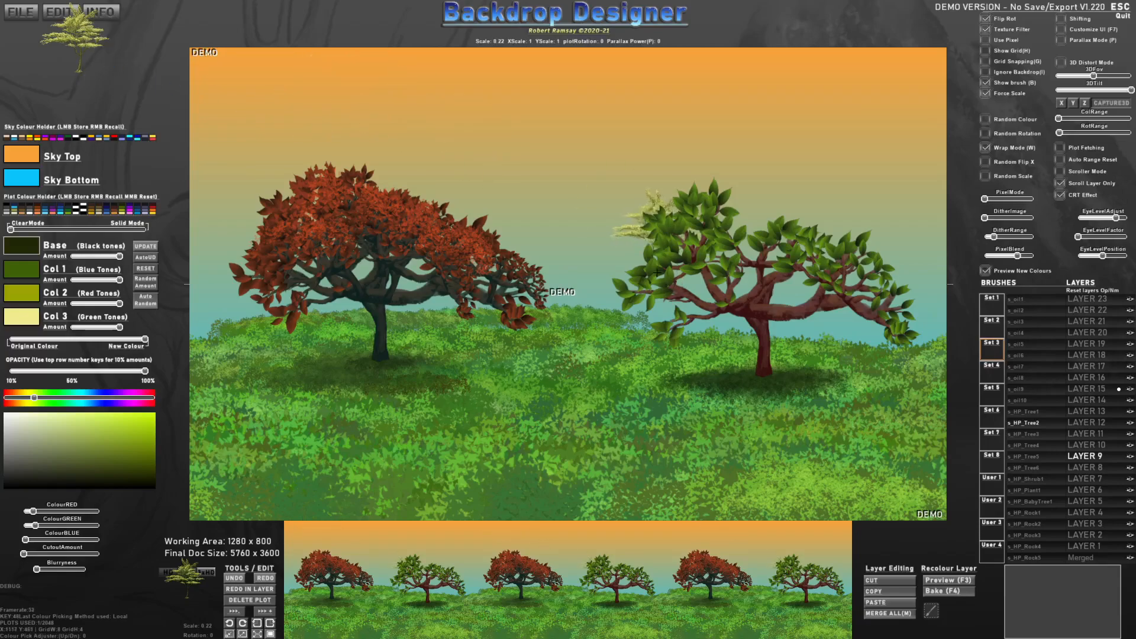
key("Escape")
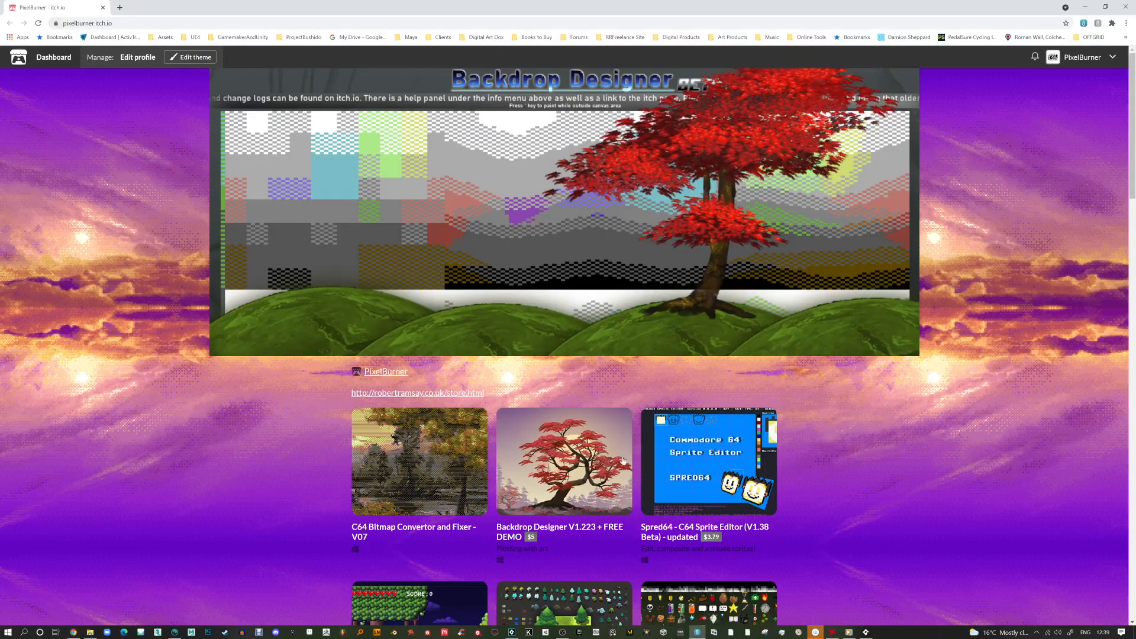
left_click(584, 467)
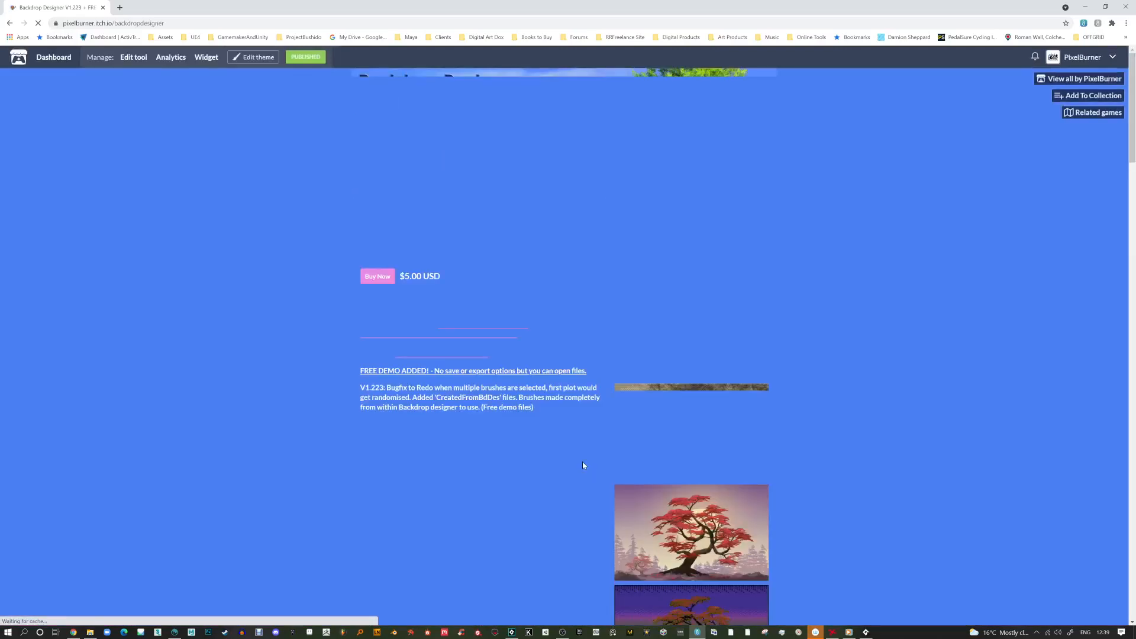